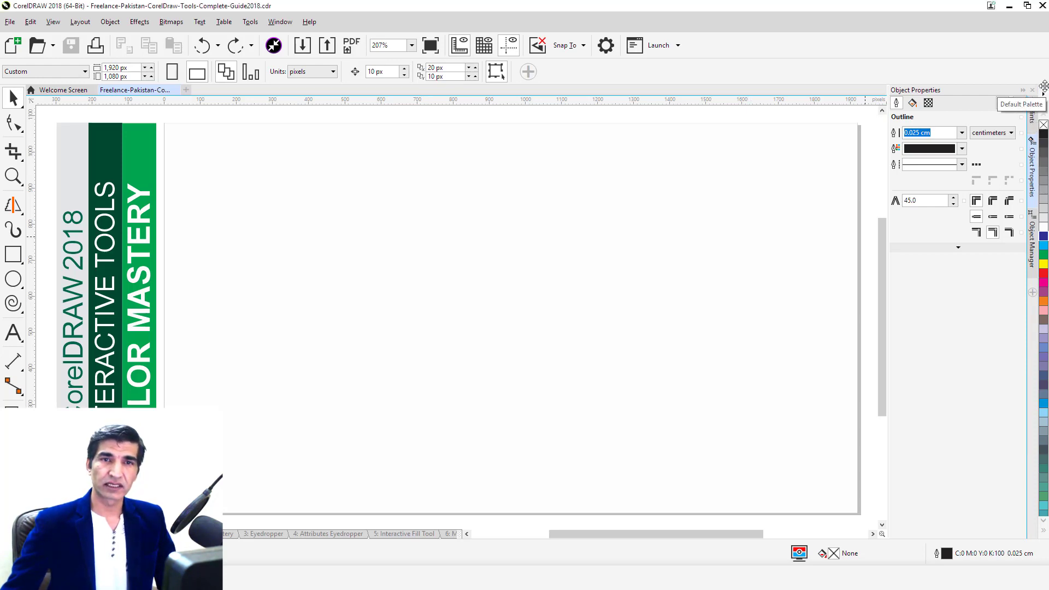
- Close the docked default color palette and reopen it as a floating palette
drag(1043, 96, 649, 109)
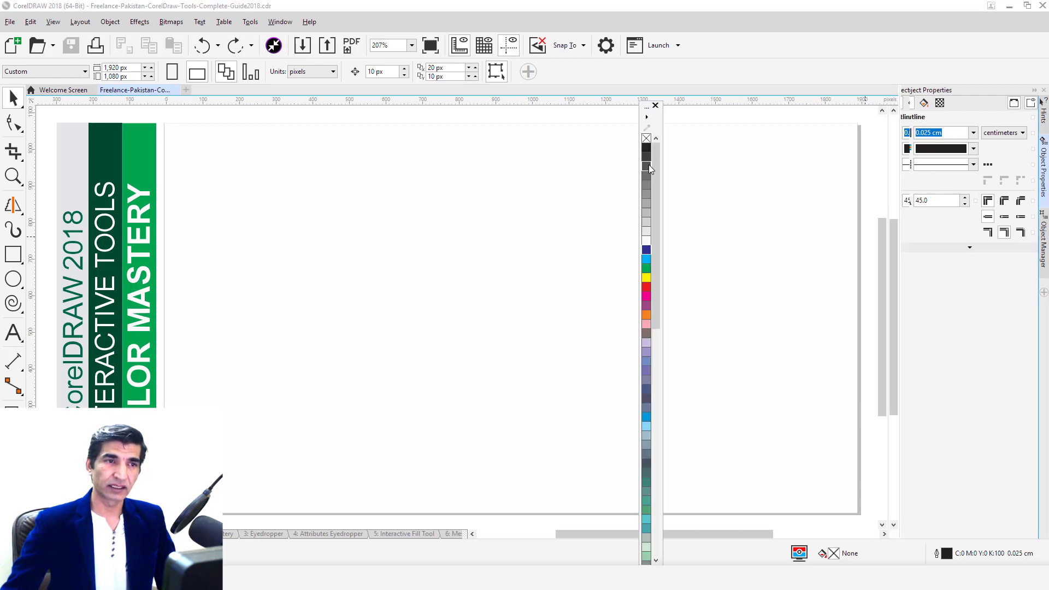
click(655, 105)
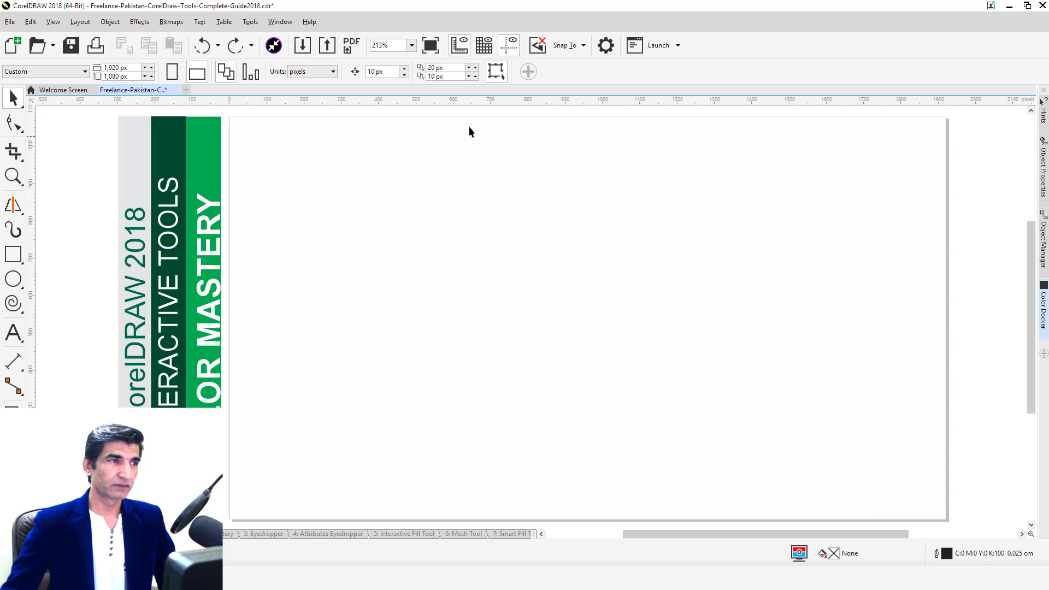
click(281, 22)
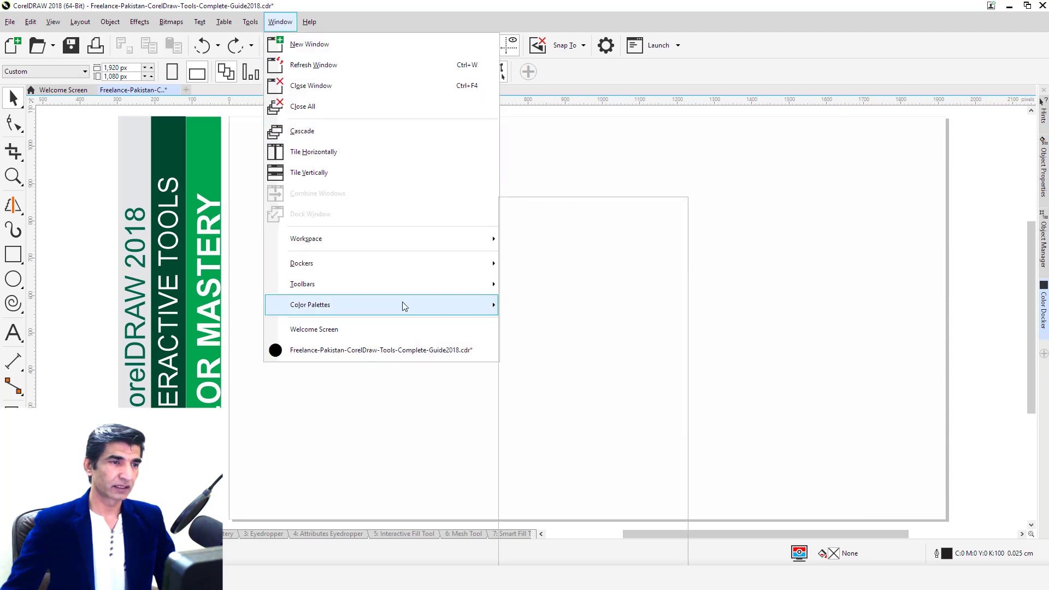
mouse_move(421, 307)
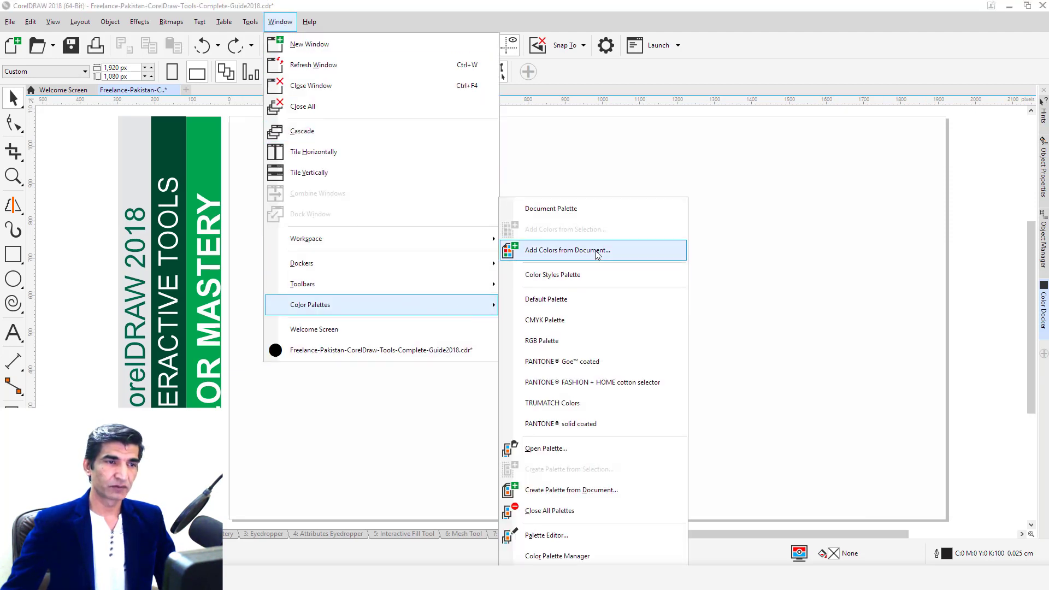
click(572, 305)
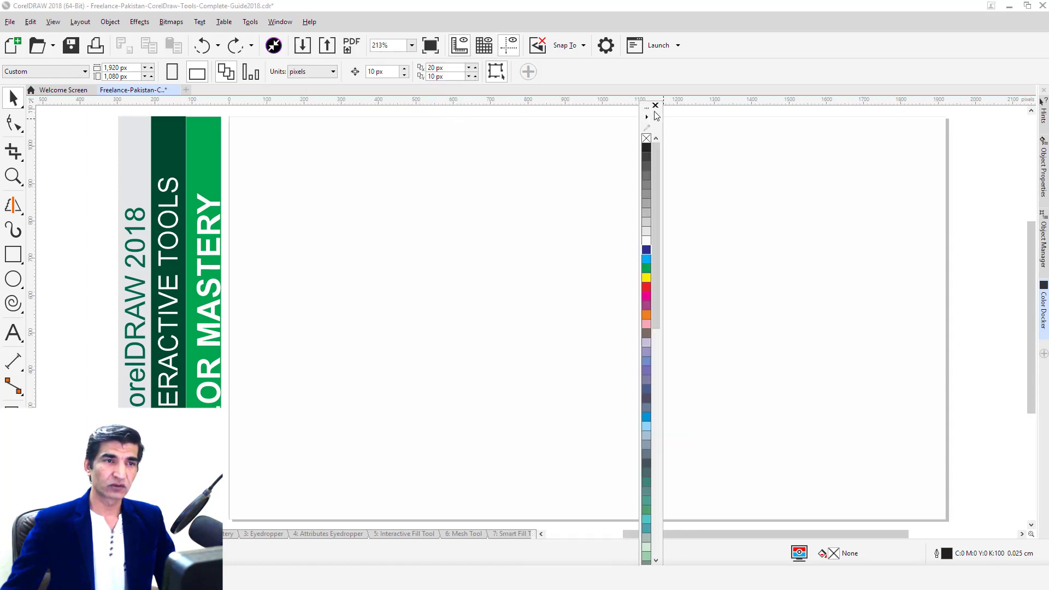
- Dock the floating default palette horizontally above the ruler, and return it to a vertical dock beside the dockers
drag(656, 113, 768, 90)
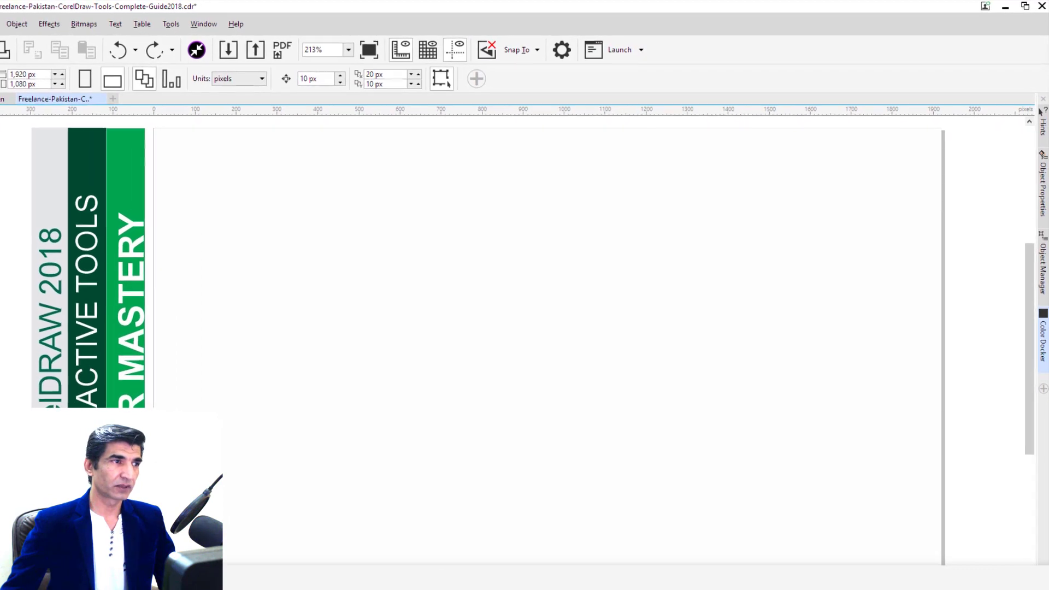
drag(1, 102, 278, 91)
drag(205, 101, 205, 101)
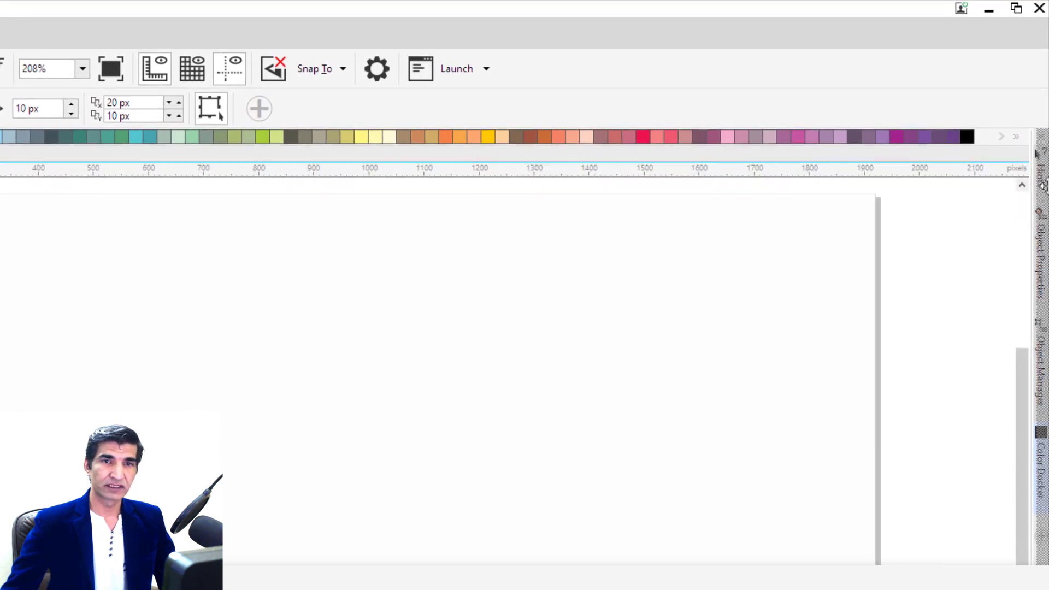
drag(1042, 175, 1041, 162)
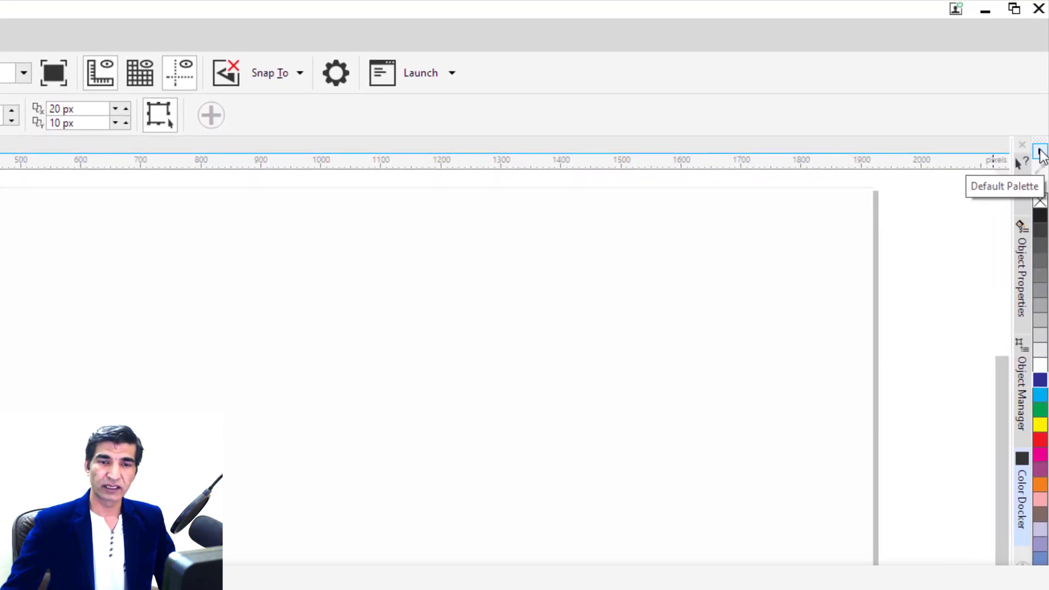
- Review the default palette's options and turn on Show Color Names for its swatches
click(1040, 153)
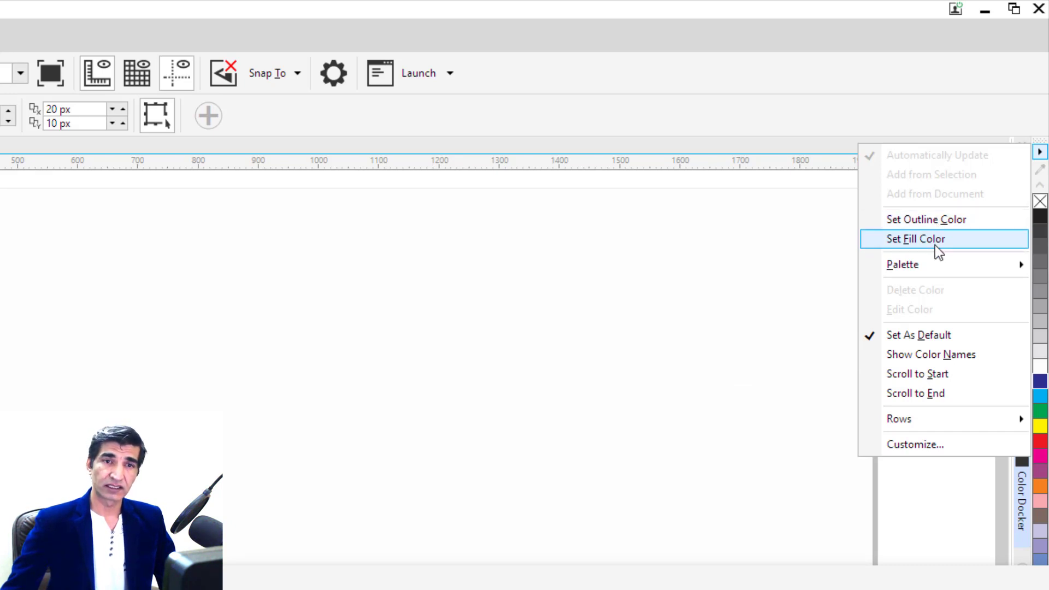
mouse_move(935, 265)
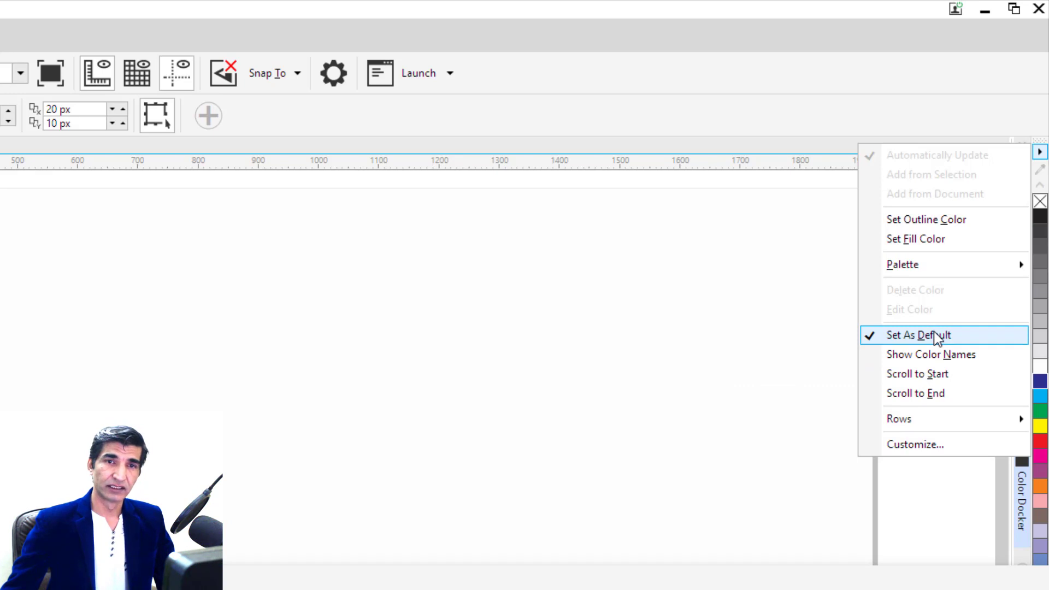
click(1036, 236)
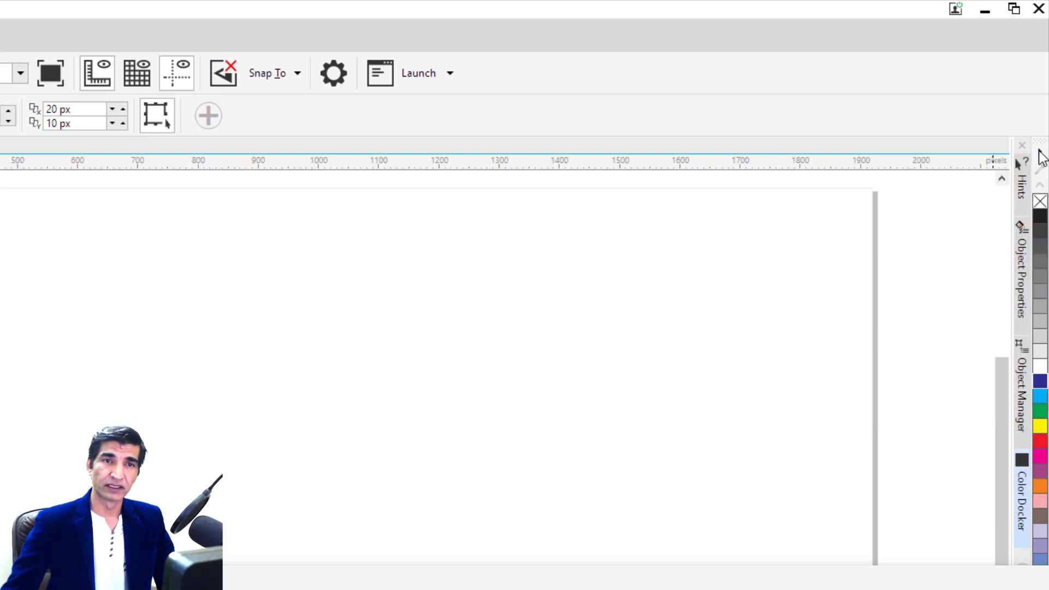
click(1040, 153)
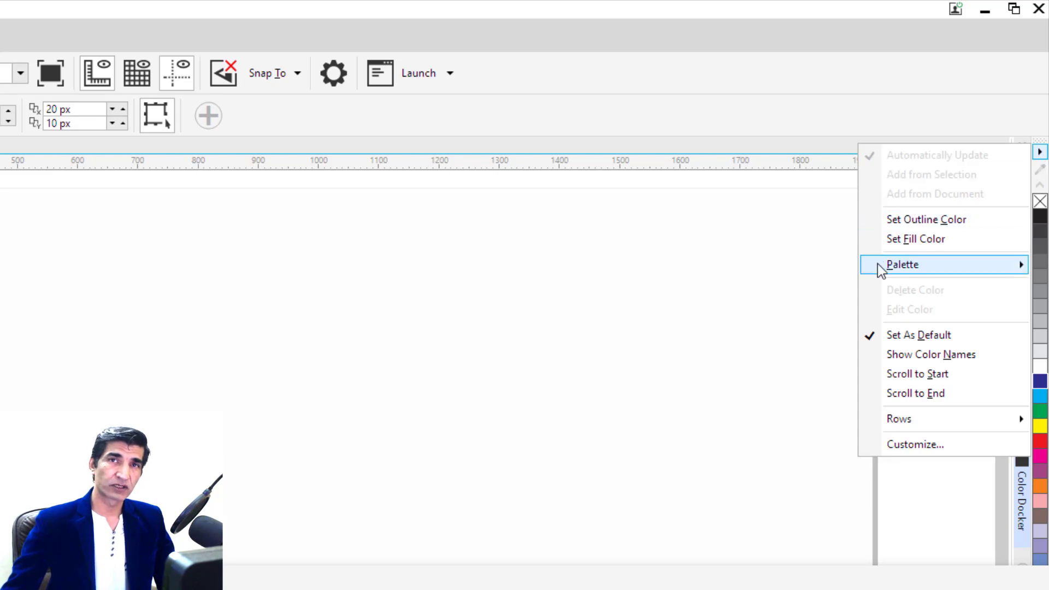
mouse_move(877, 264)
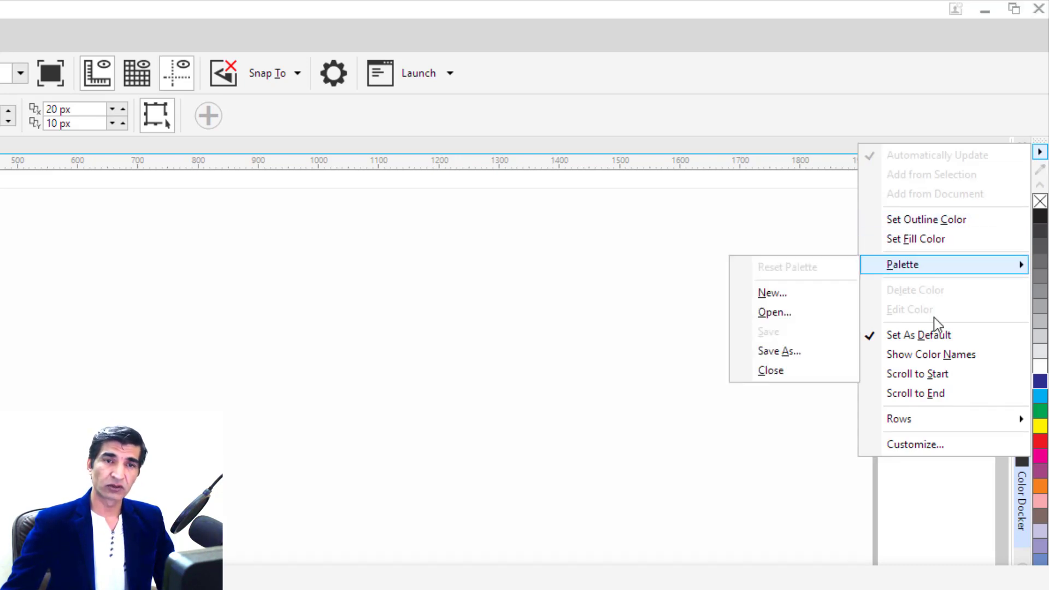
click(916, 359)
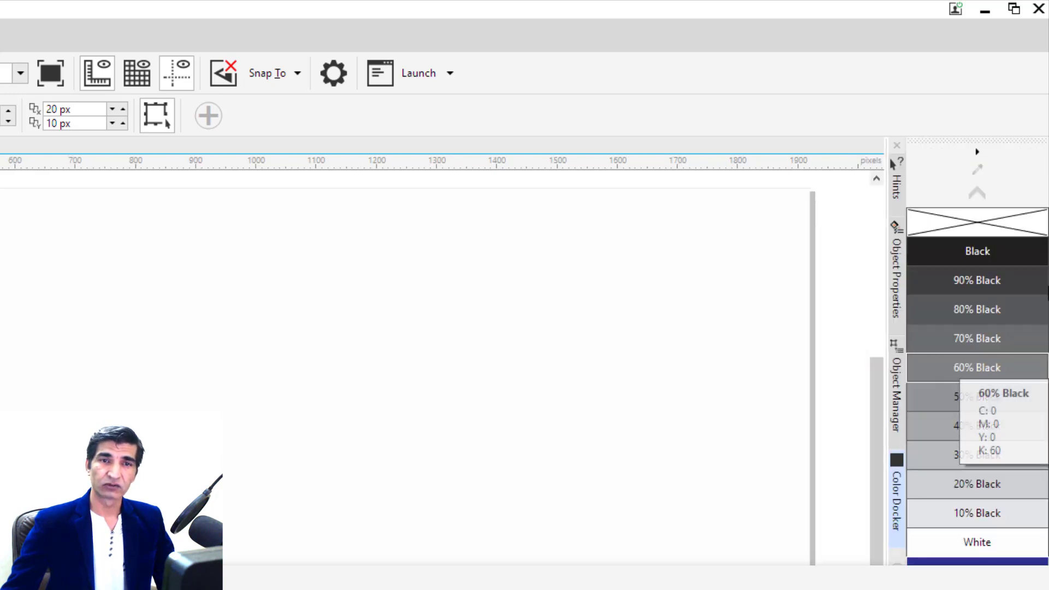
- Jump to the end of the default palette and browse its named swatches
click(977, 150)
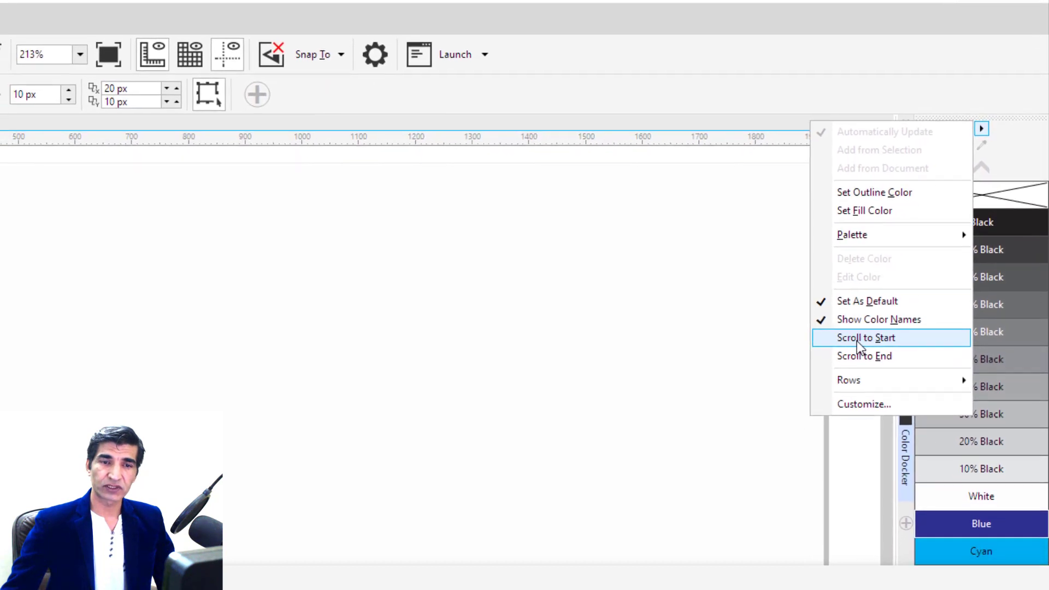
click(854, 356)
scroll(983, 365, down, 4)
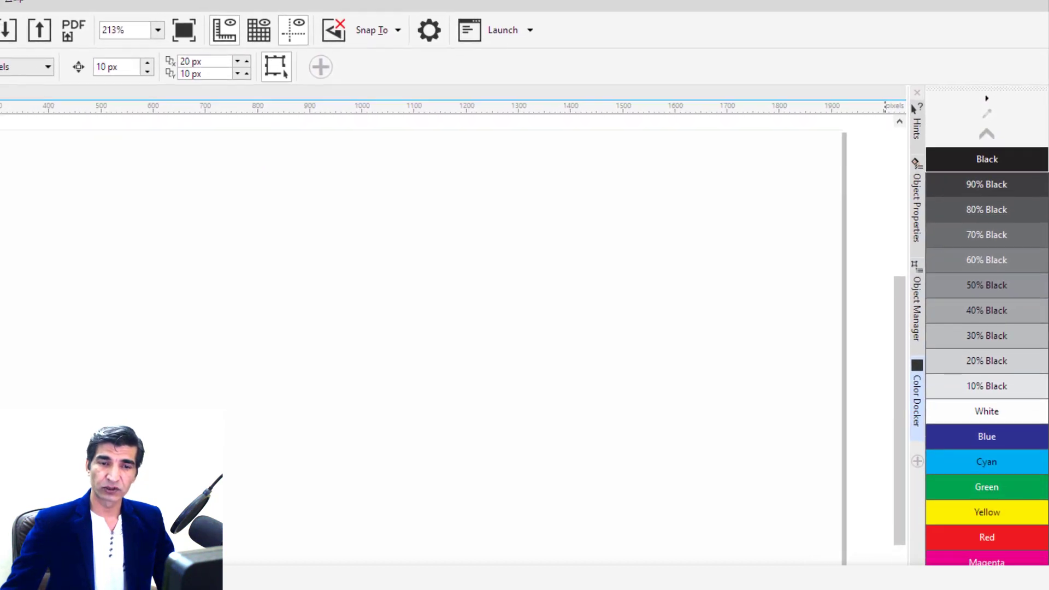
scroll(989, 351, down, 1)
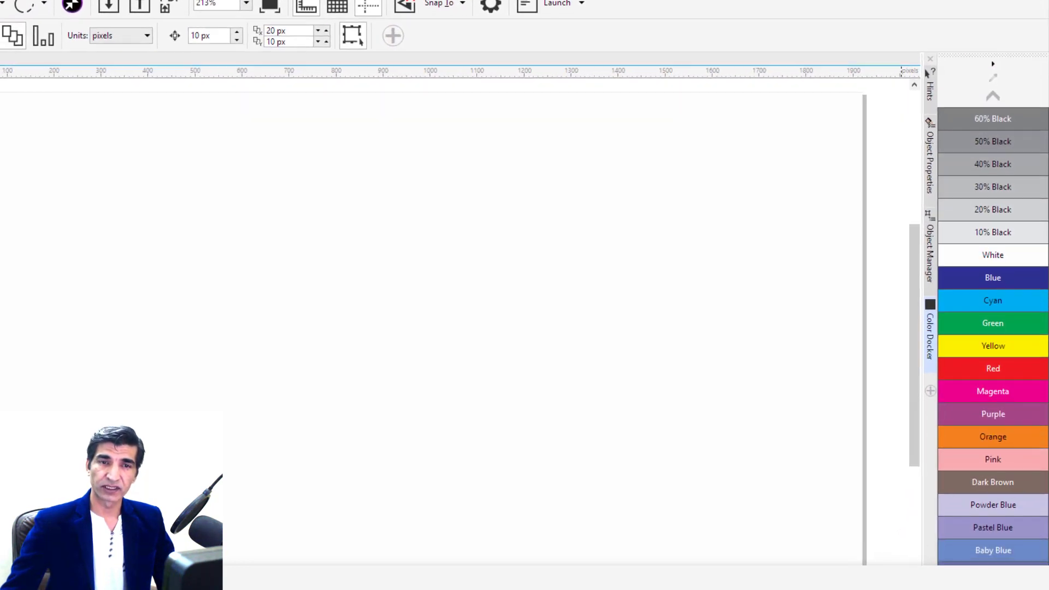
- Scroll through the default palette's swatches from the start and expand the palette to view all of its colors
click(995, 82)
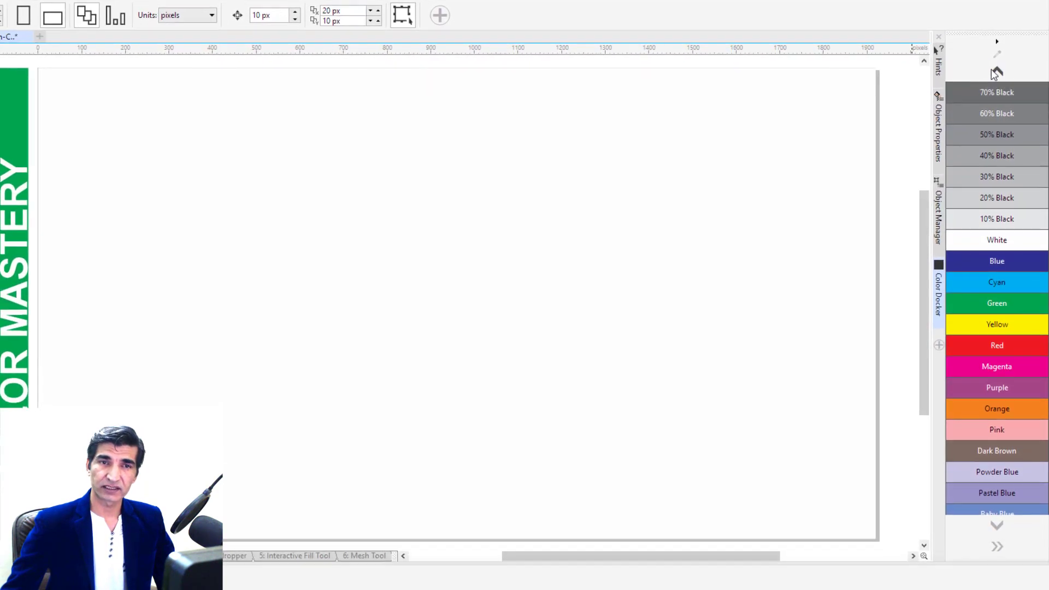
click(994, 82)
click(998, 63)
click(998, 62)
click(998, 63)
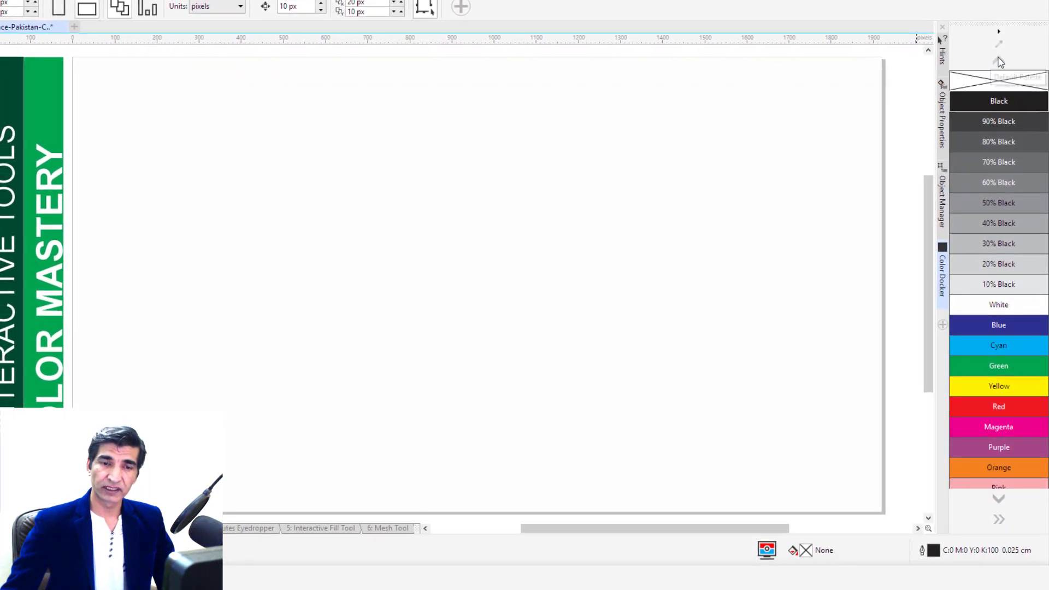
click(998, 497)
click(998, 497)
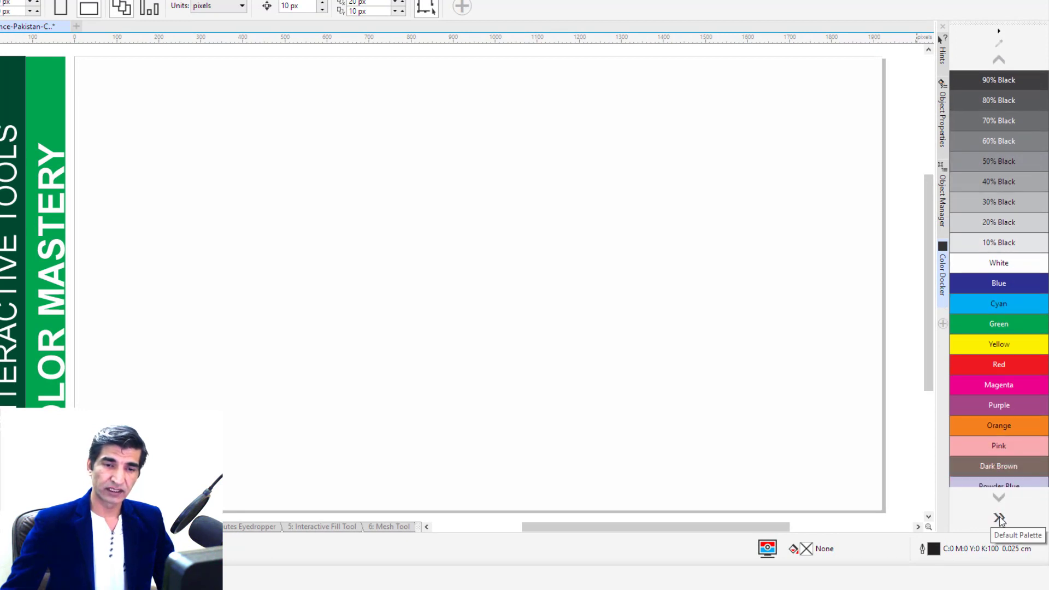
click(999, 518)
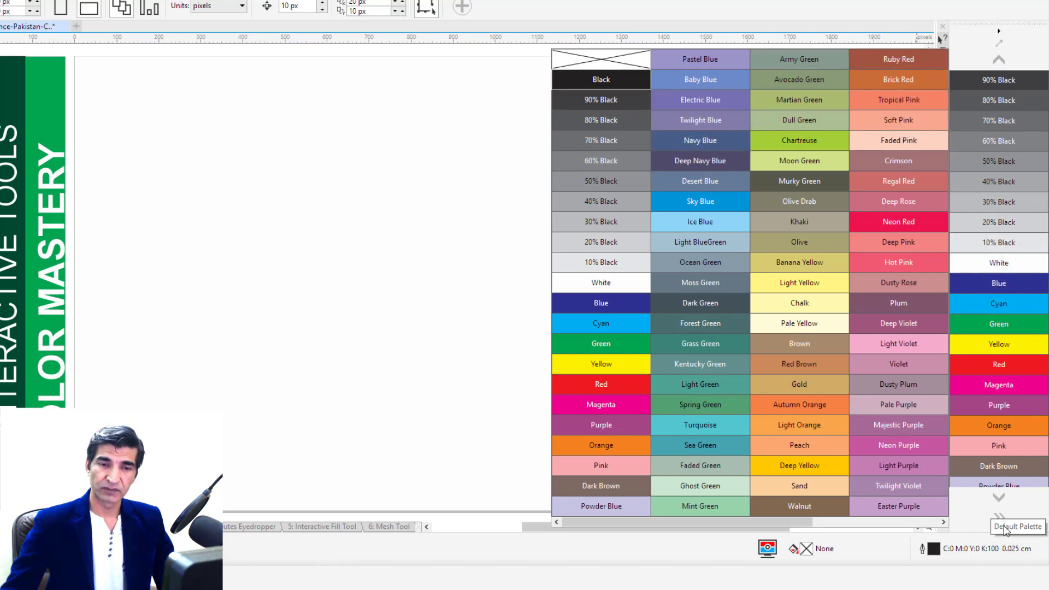
click(999, 517)
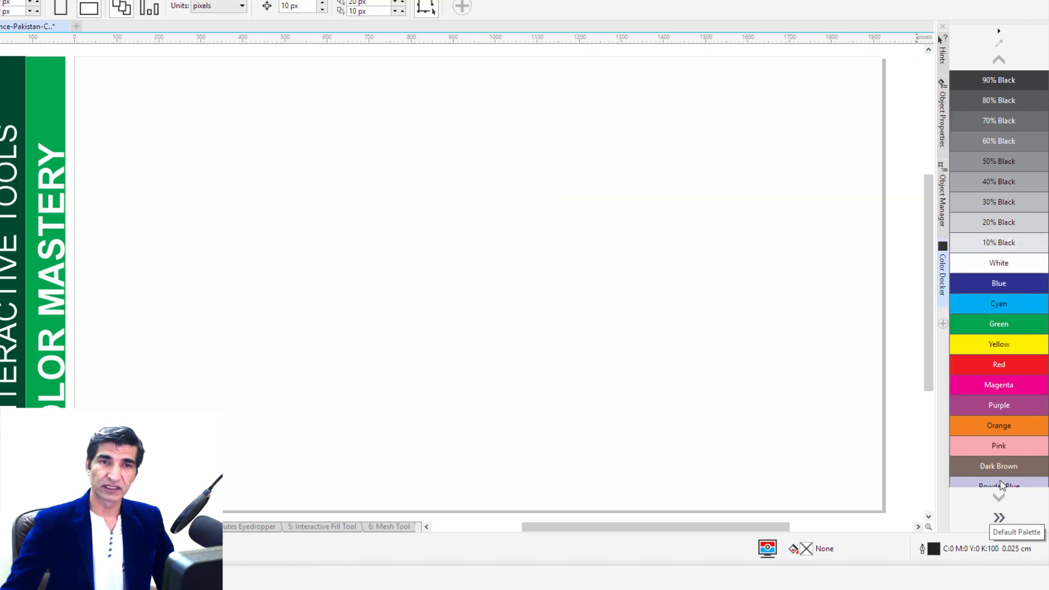
- Hide the color names on the default palette and set it to display 3 rows
click(1000, 33)
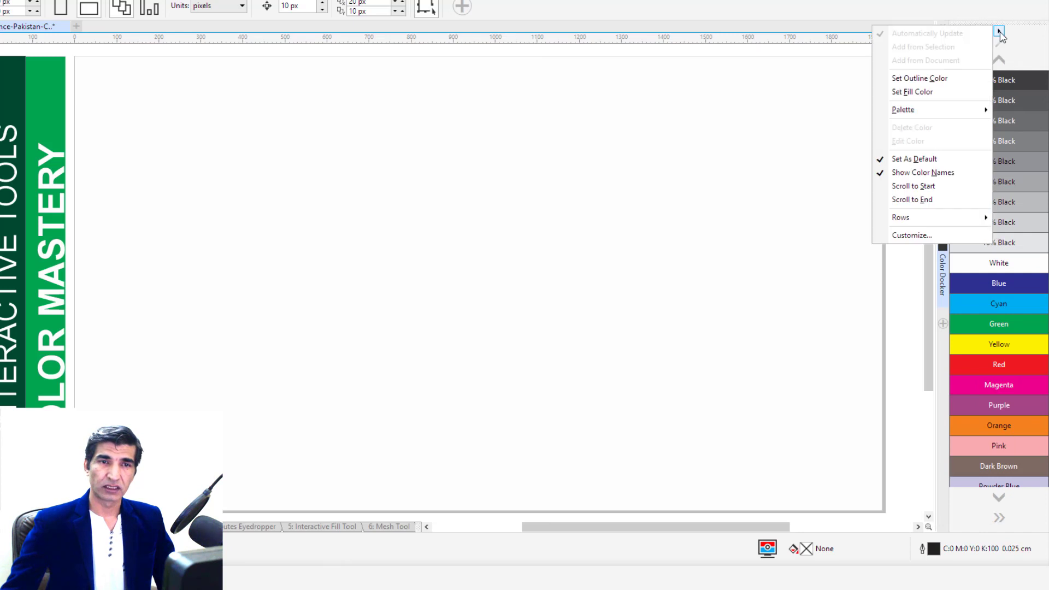
click(923, 173)
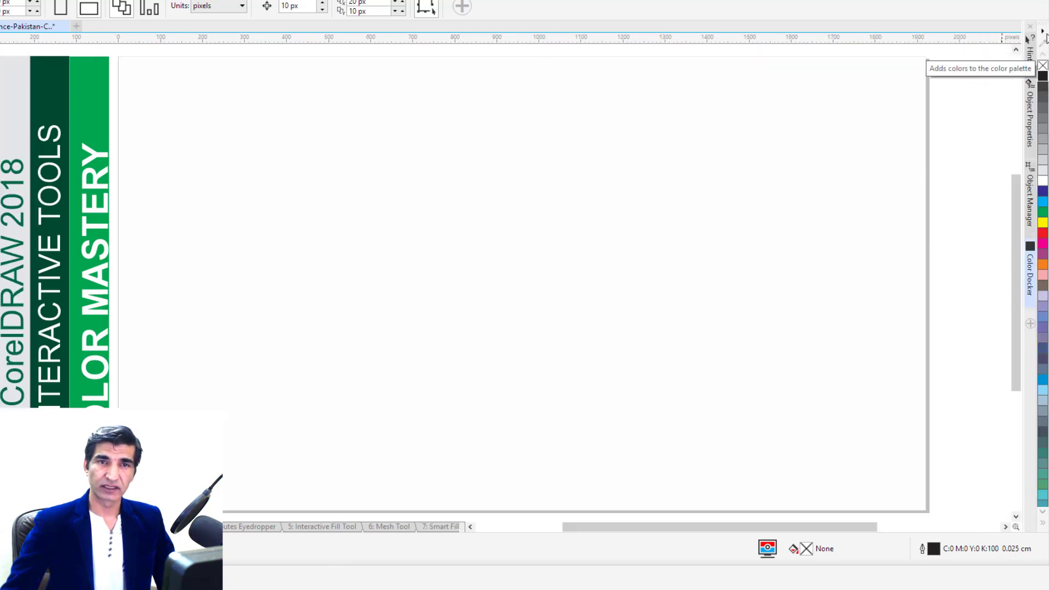
click(1042, 32)
mouse_move(945, 220)
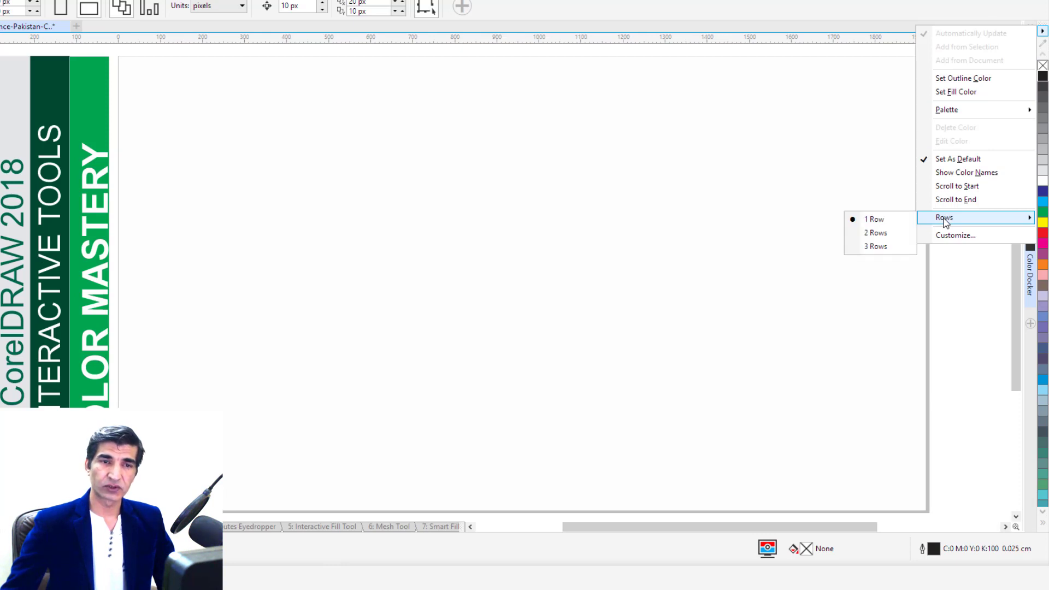
click(884, 247)
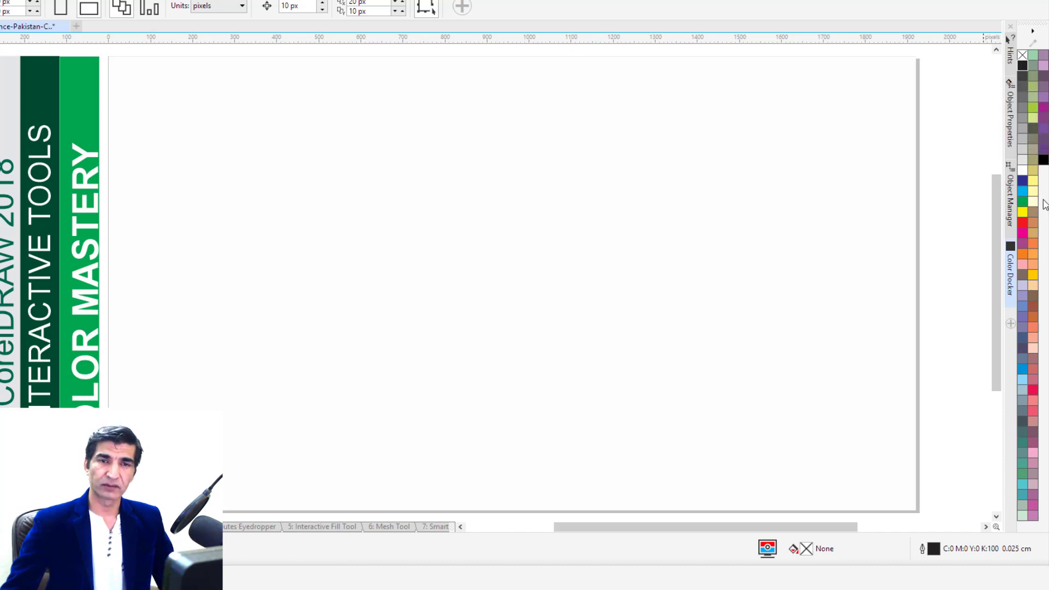
- Review the Color Palette customization options from the default palette and confirm the dialog
click(1032, 33)
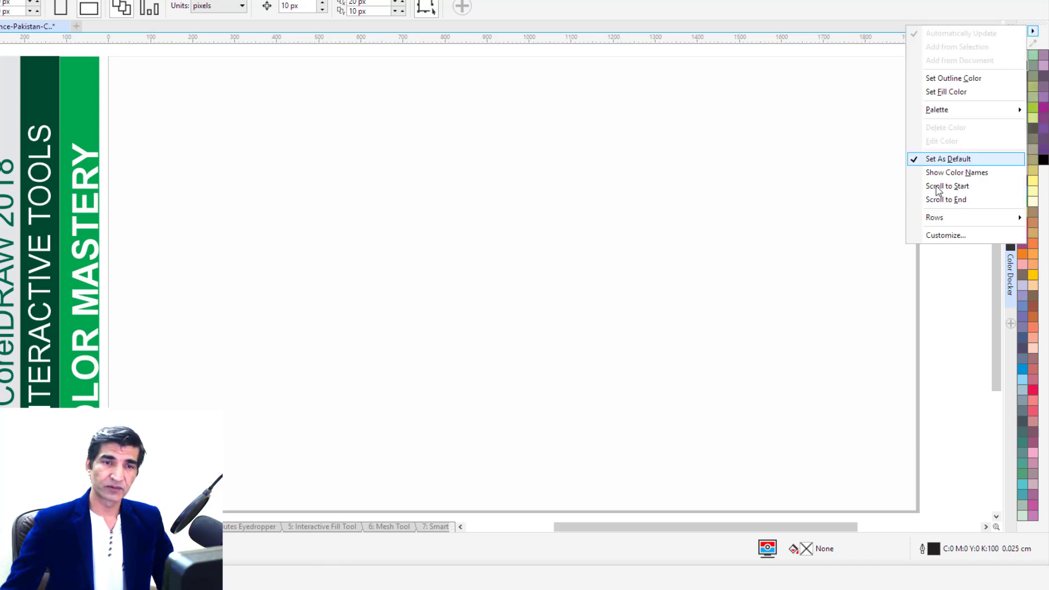
click(944, 236)
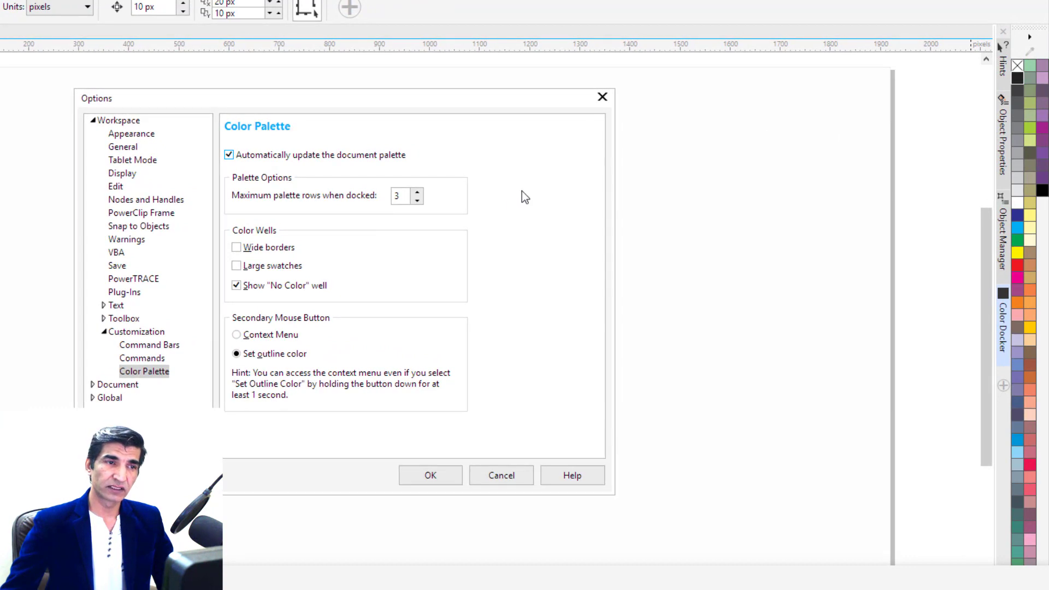
click(439, 477)
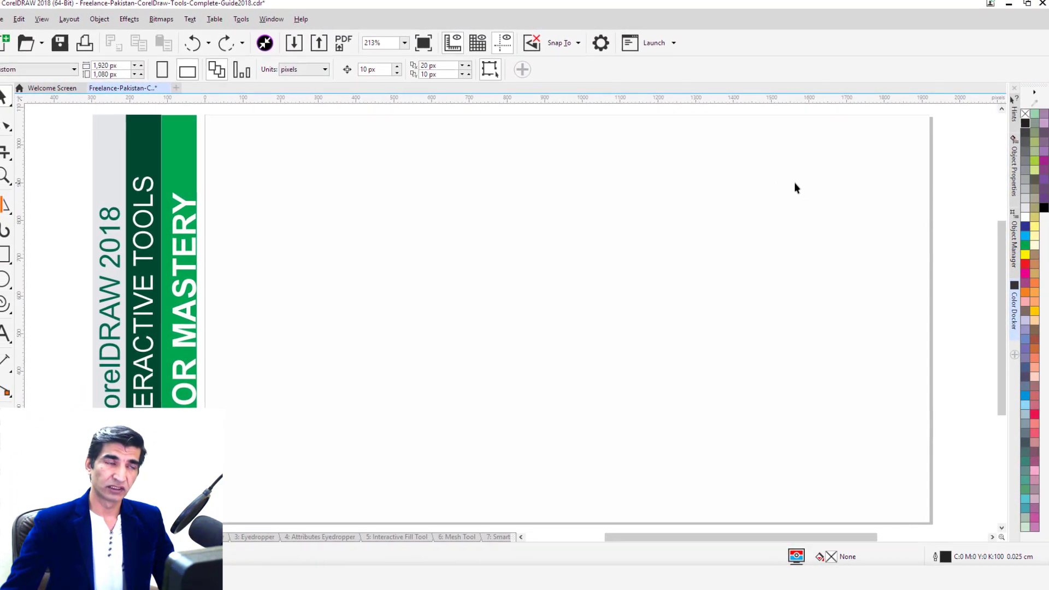
- Display the RGB Palette alongside the default palette
click(287, 26)
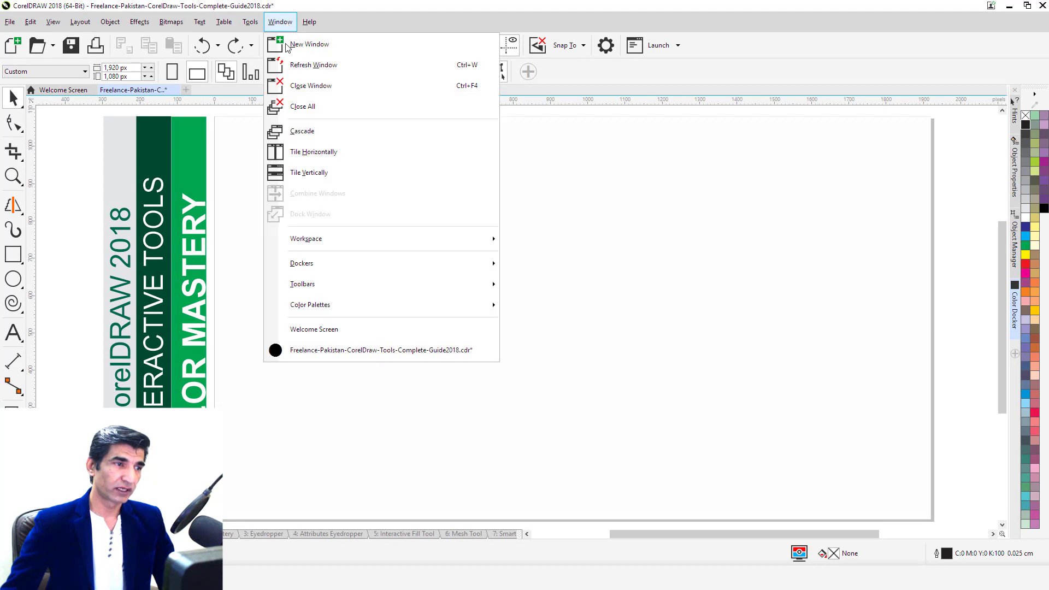
mouse_move(413, 307)
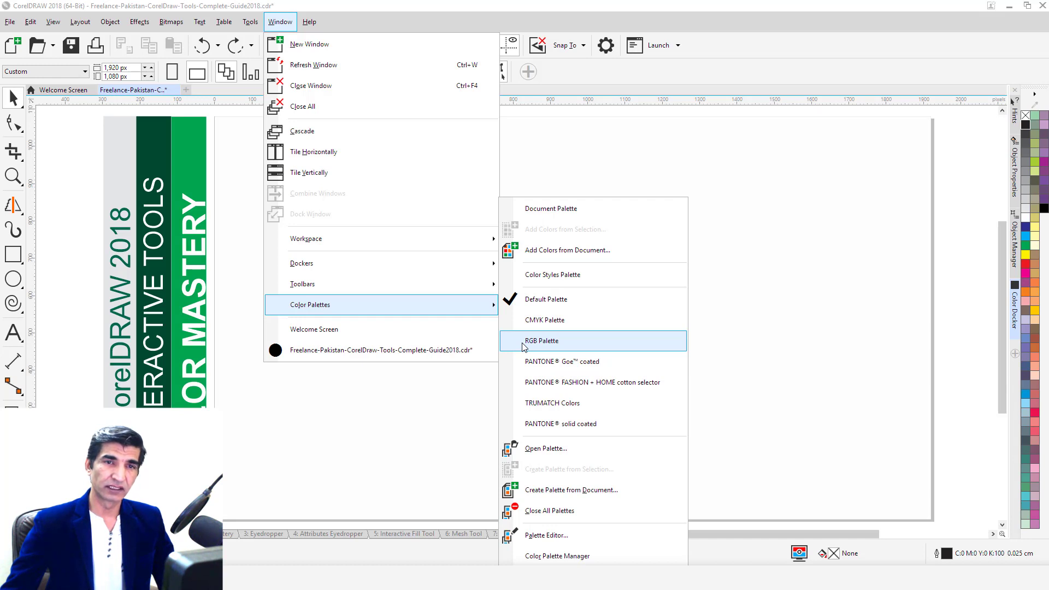
click(541, 341)
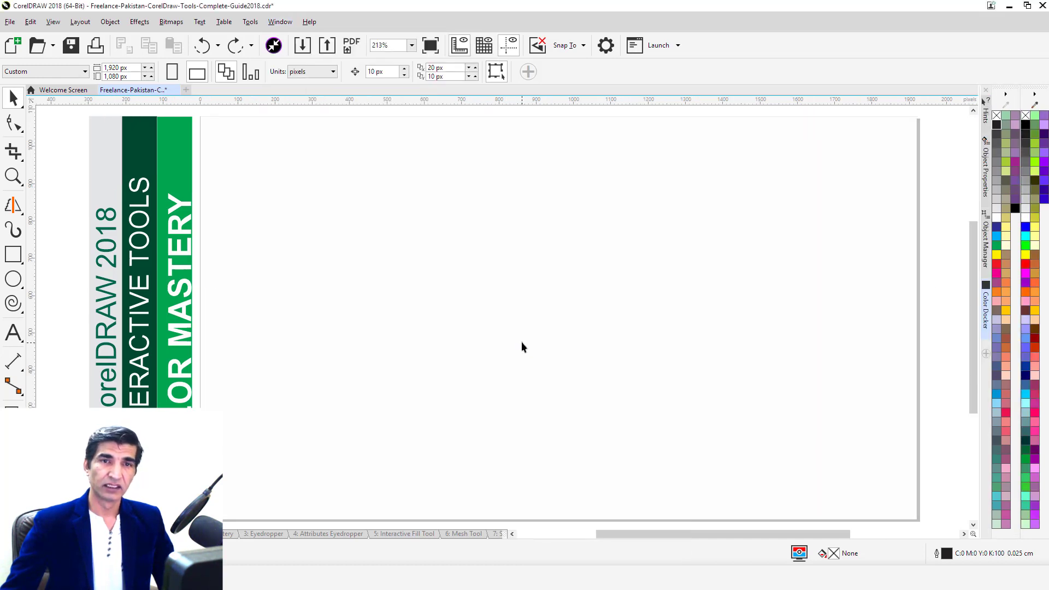
- Display the PANTONE Goe coated palette and undock it as a floating palette over the page
click(251, 22)
mouse_move(367, 302)
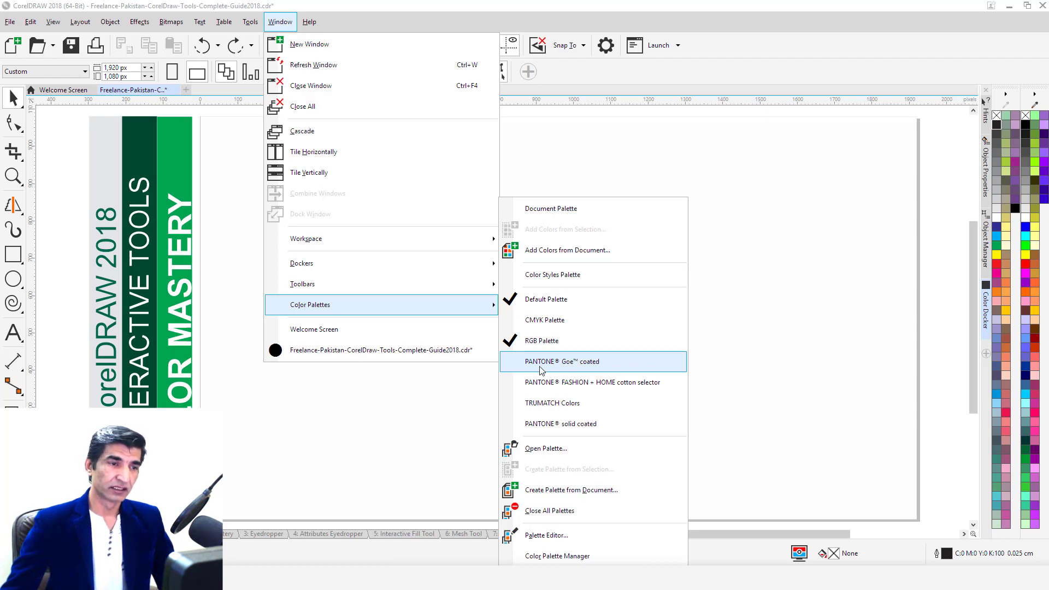
click(541, 365)
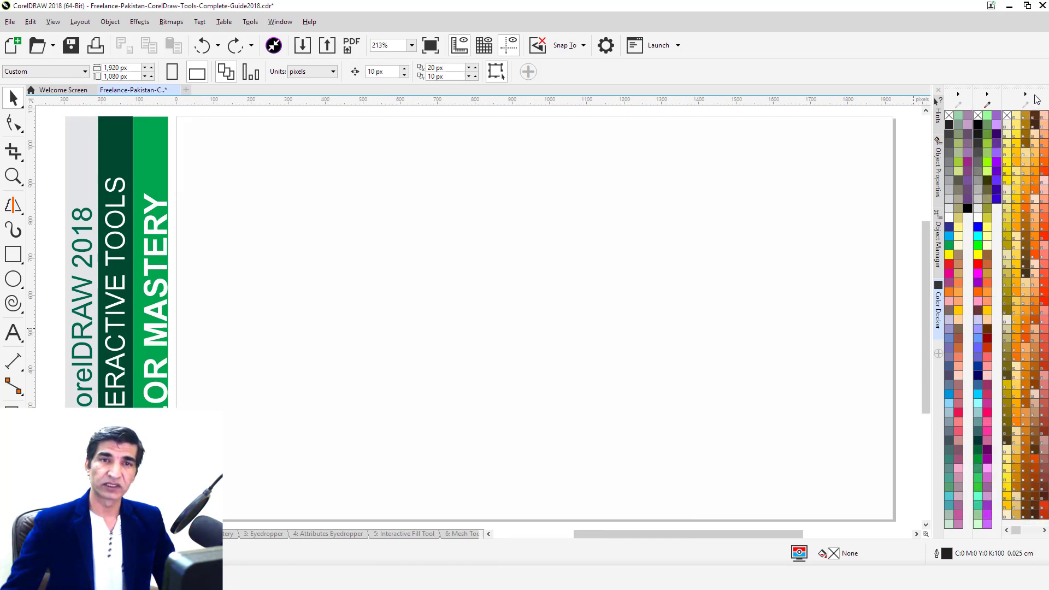
drag(1035, 87, 749, 146)
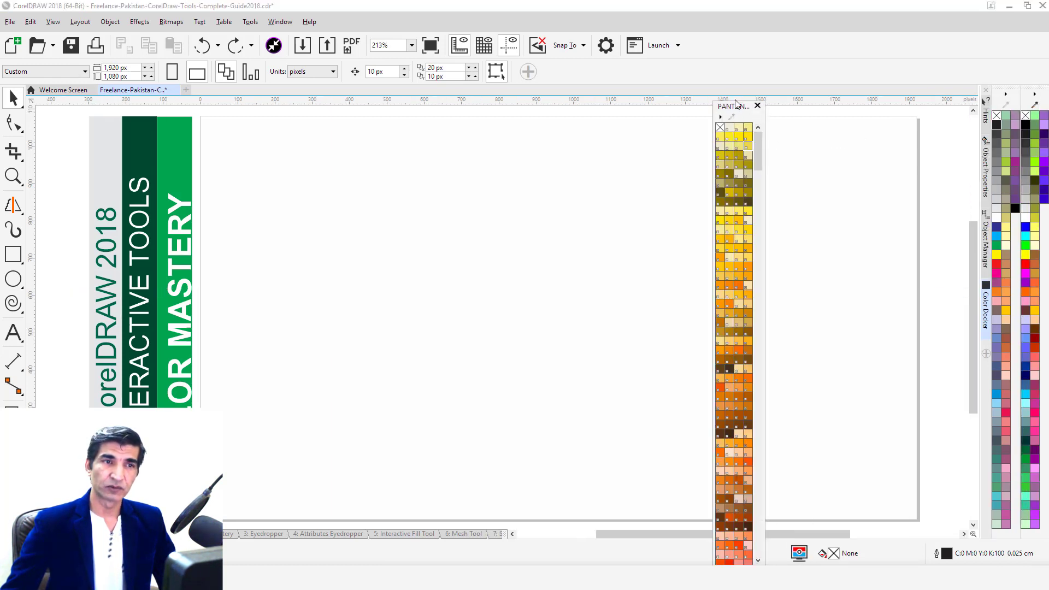
- Dock the PANTONE Goe coated palette above the page, move it below the page, and close it
drag(744, 109, 541, 89)
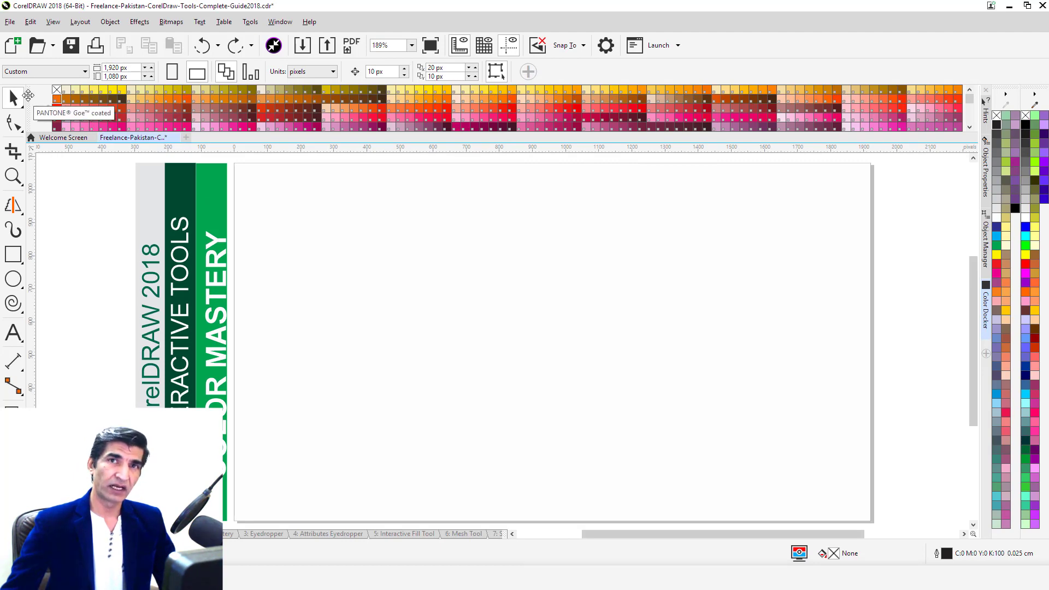
mouse_move(28, 101)
mouse_down()
mouse_move(30, 445)
mouse_move(11, 513)
mouse_move(16, 543)
mouse_up()
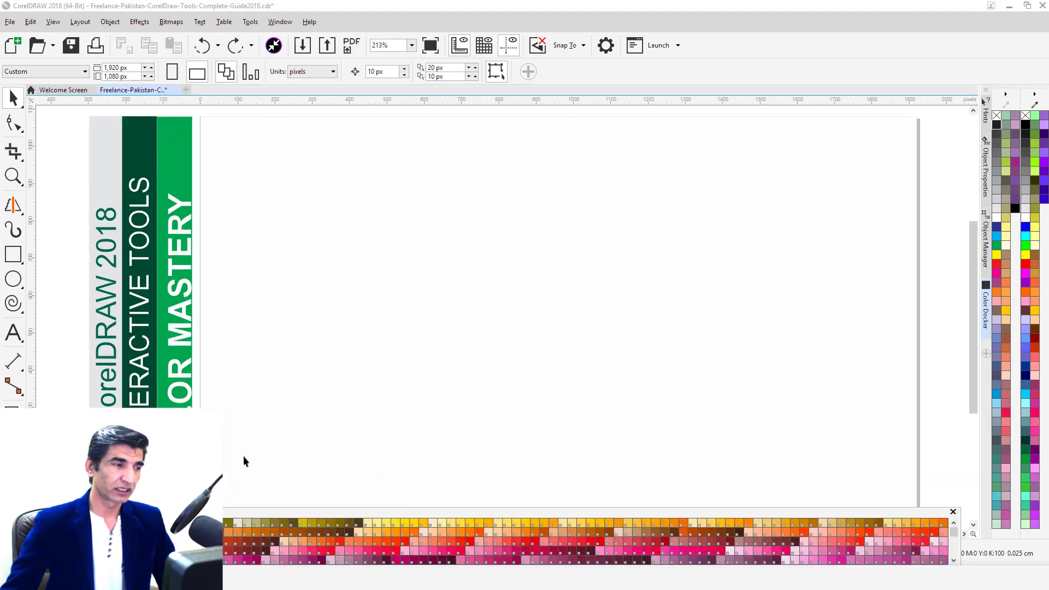
click(953, 512)
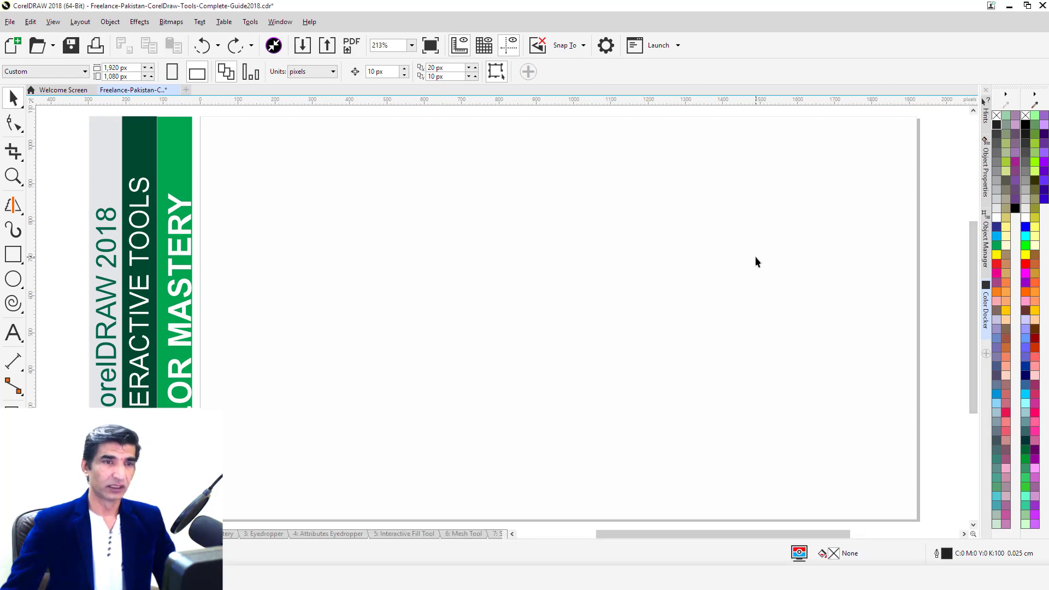
- Undock the default palette next to the RGB Palette and close it, keeping only the RGB Palette docked
mouse_move(1019, 103)
mouse_down()
mouse_move(908, 126)
mouse_move(597, 134)
mouse_move(603, 113)
mouse_up()
click(592, 105)
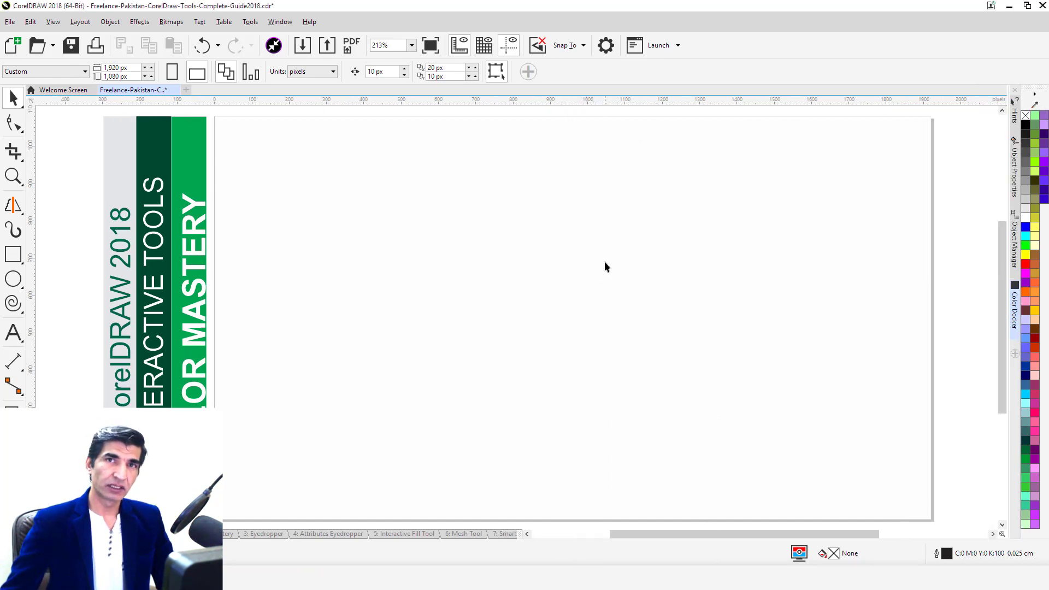
- Draw a rectangle about 666 by 328 px on the page with the default properties and delete it
click(13, 254)
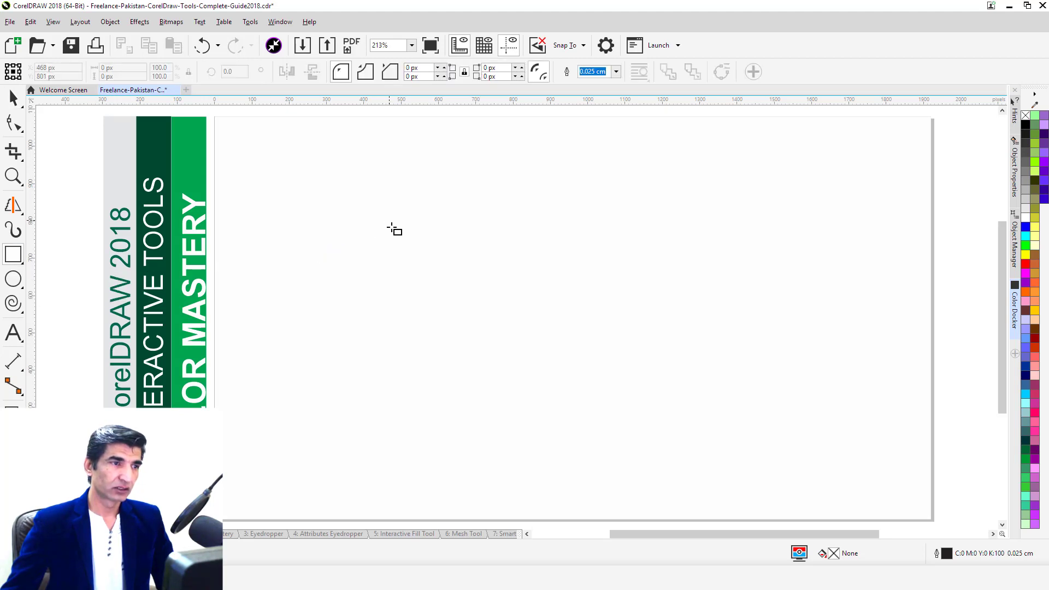
drag(389, 220, 637, 343)
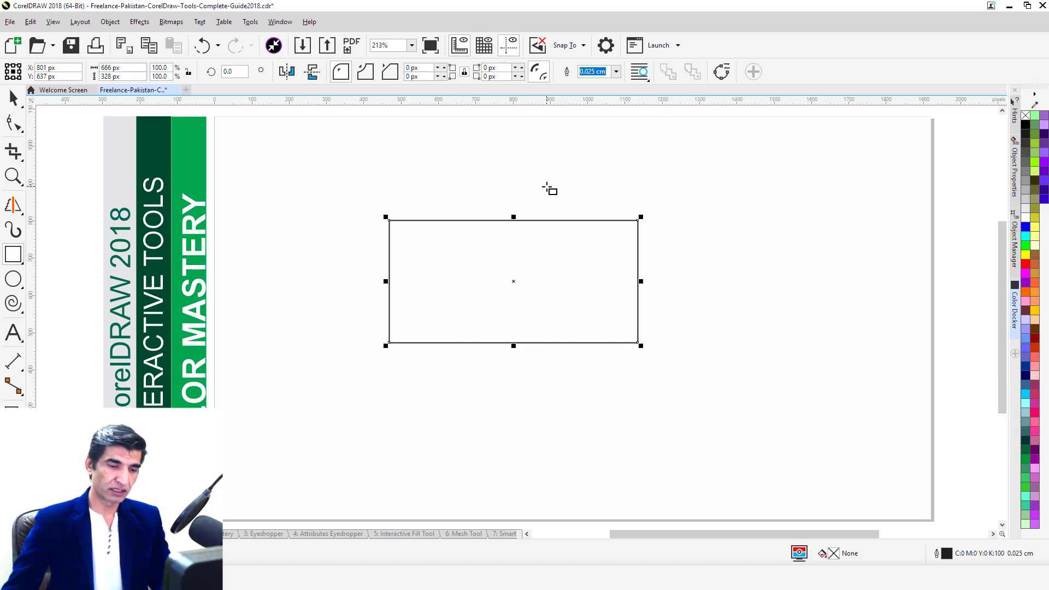
key(Delete)
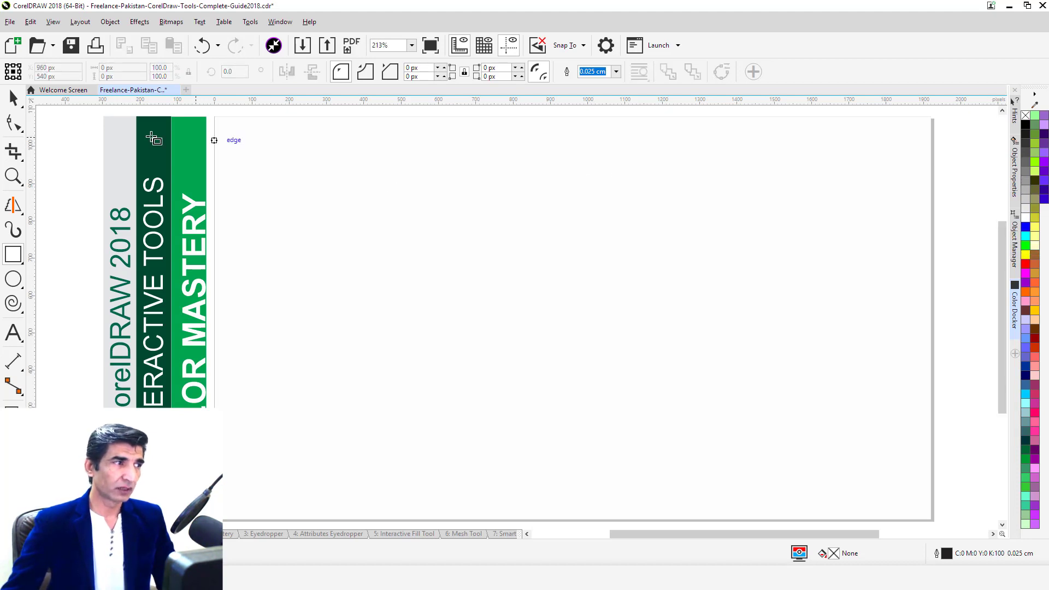
click(14, 99)
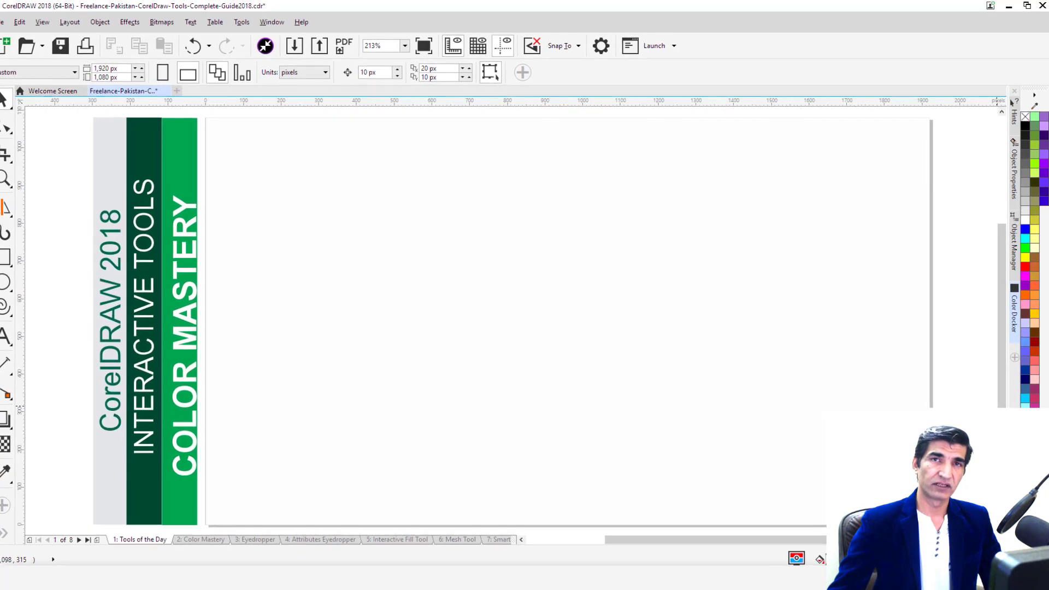
- With nothing selected, set the document's default fill to dark green for Graphic objects
key(shift+F11)
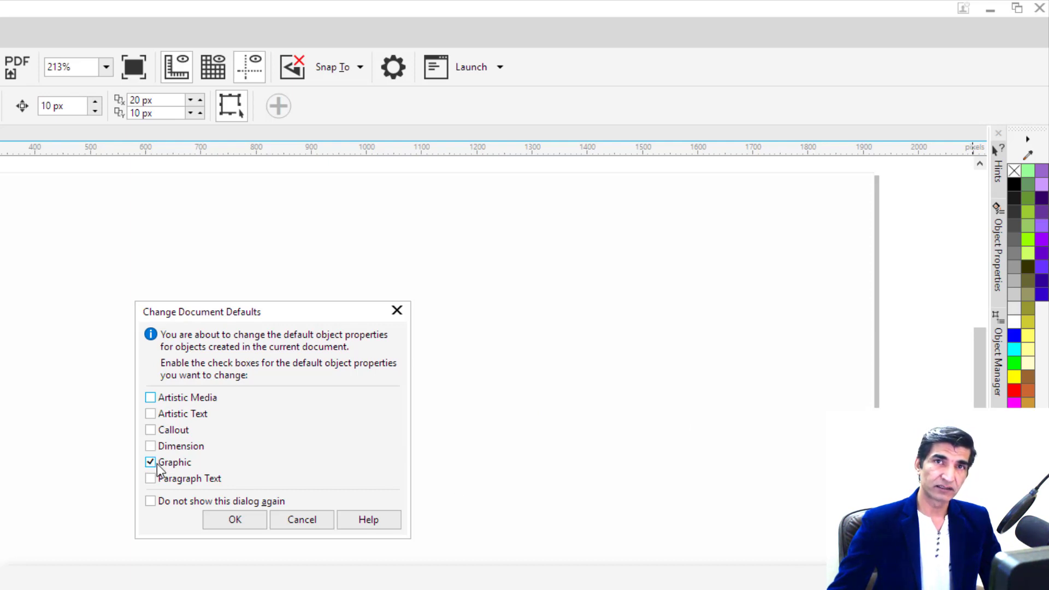
click(243, 519)
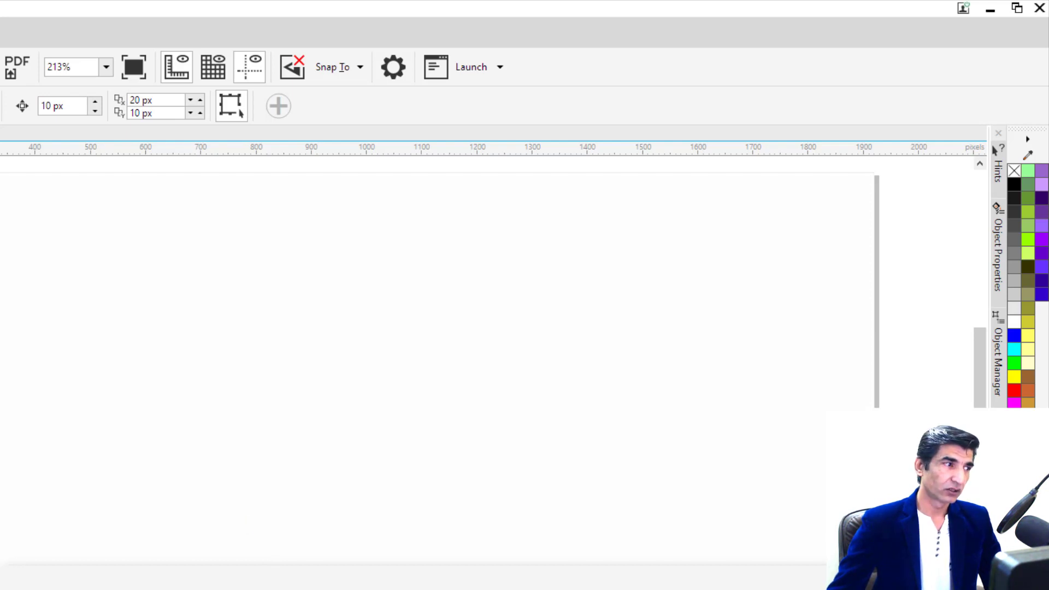
- Draw a rectangle to test the dark green default fill, and delete it
key(F6)
drag(123, 311, 432, 534)
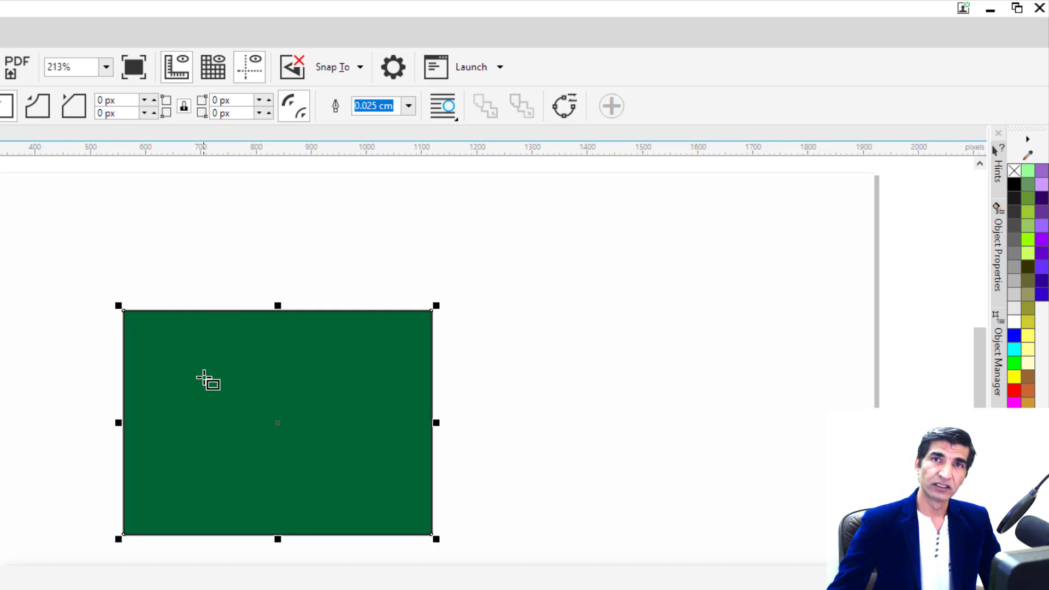
click(524, 365)
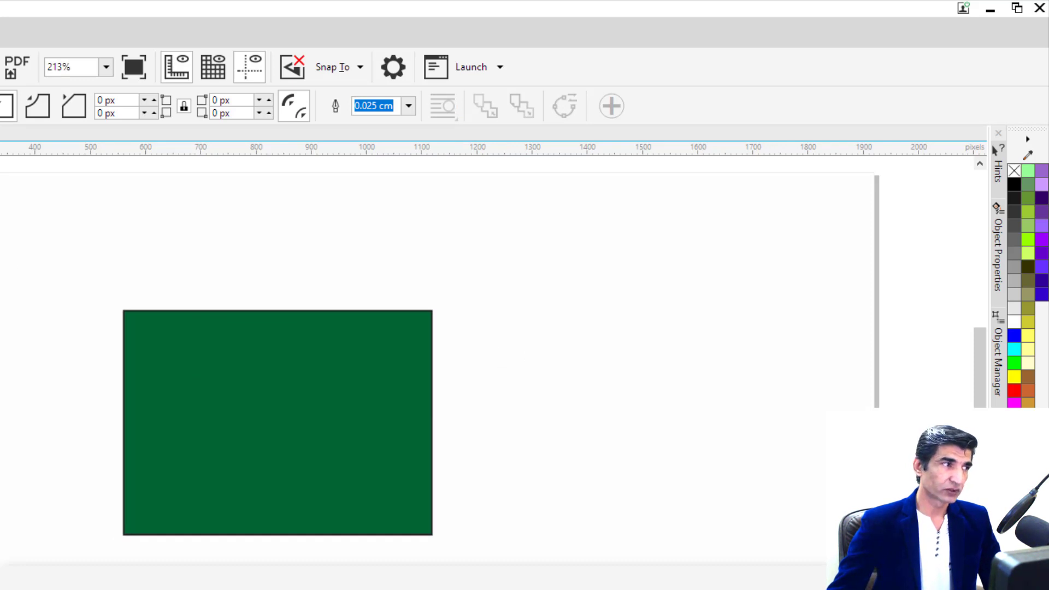
click(223, 372)
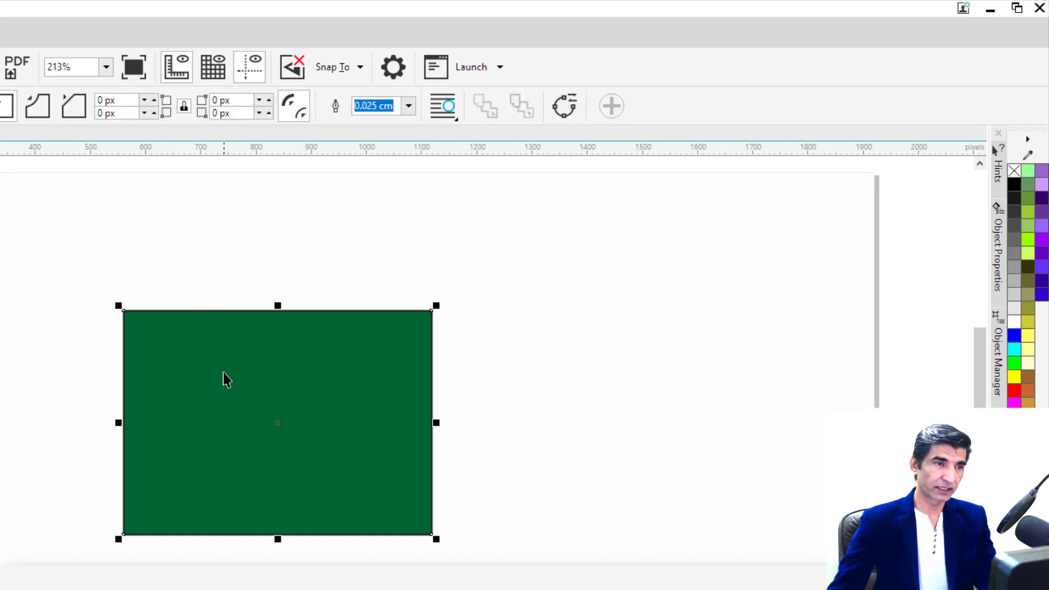
key(Delete)
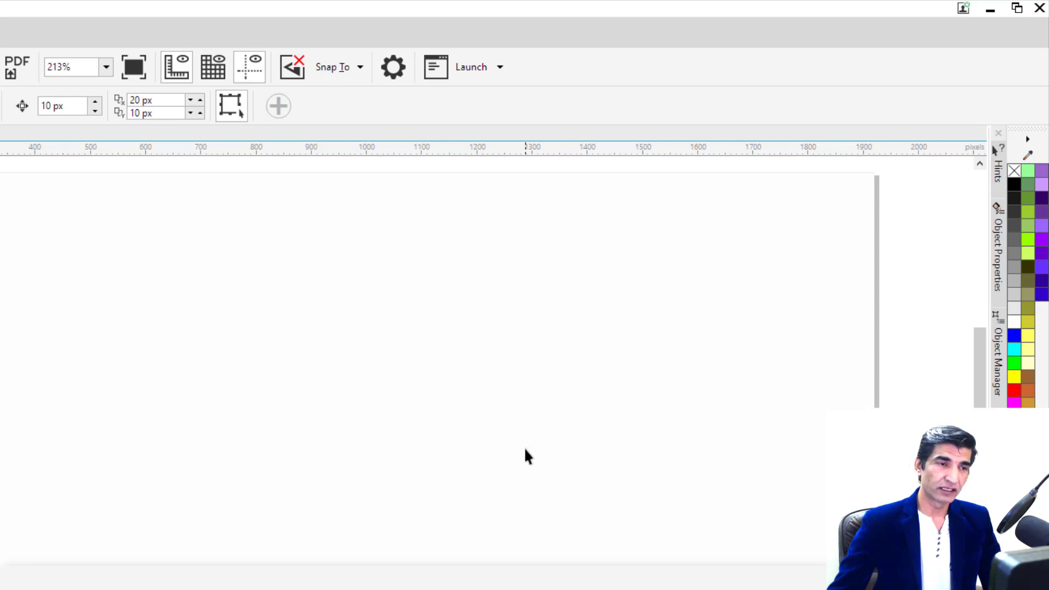
- With nothing selected, reset the document's default fill to no color for Graphic objects
click(1012, 172)
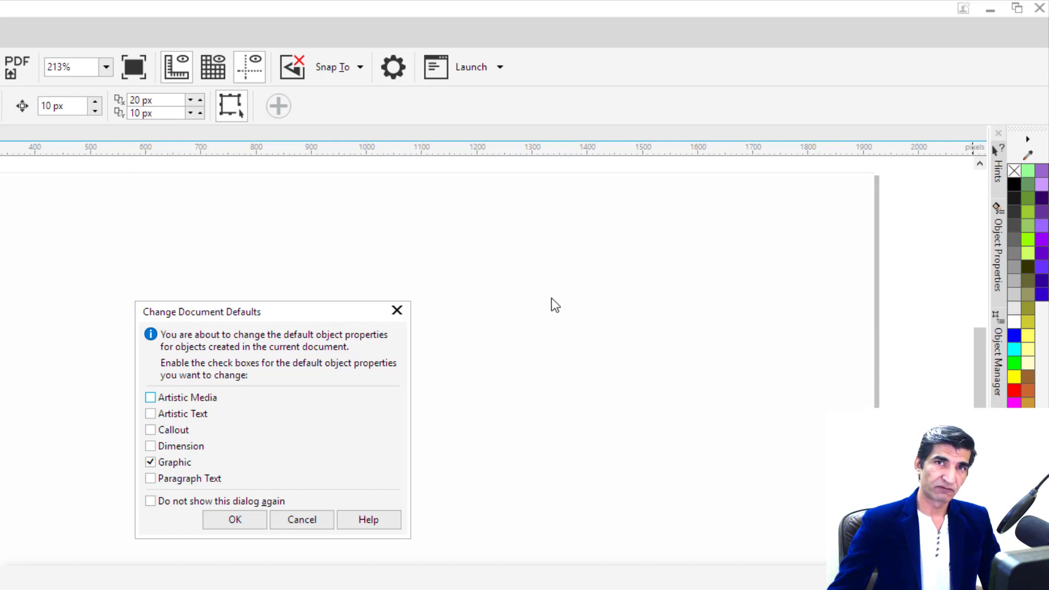
click(227, 519)
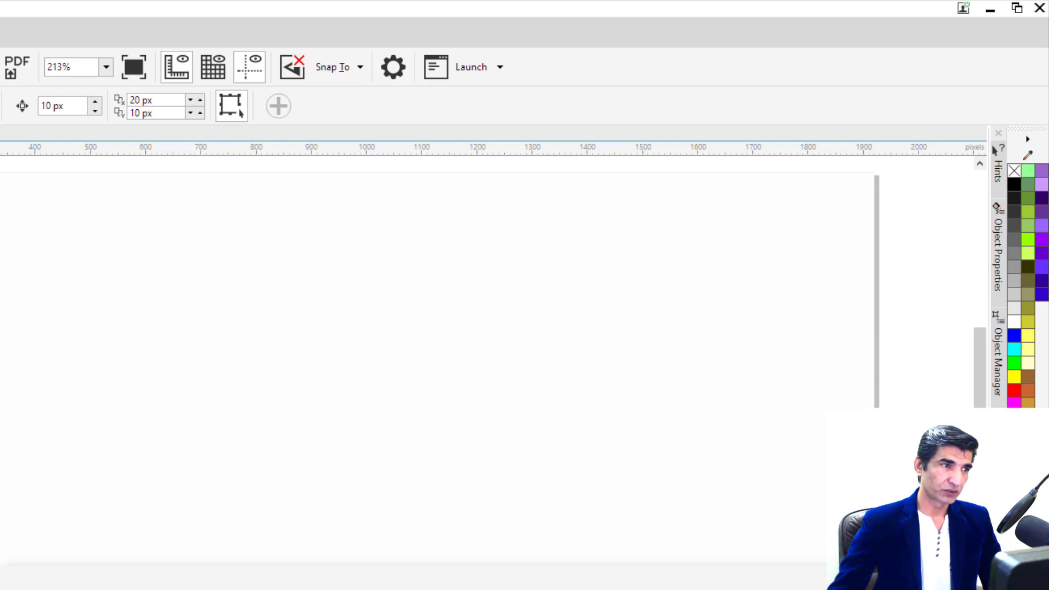
- Draw a wide rectangle on the page and fill it with bright purple from the RGB Palette
key(F6)
drag(1, 298, 490, 542)
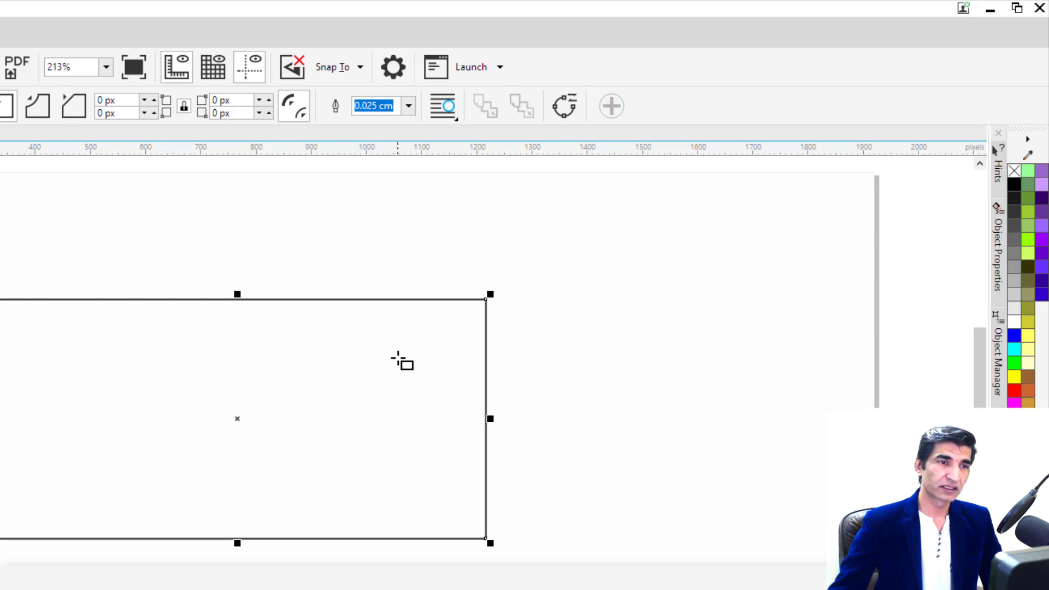
click(1042, 241)
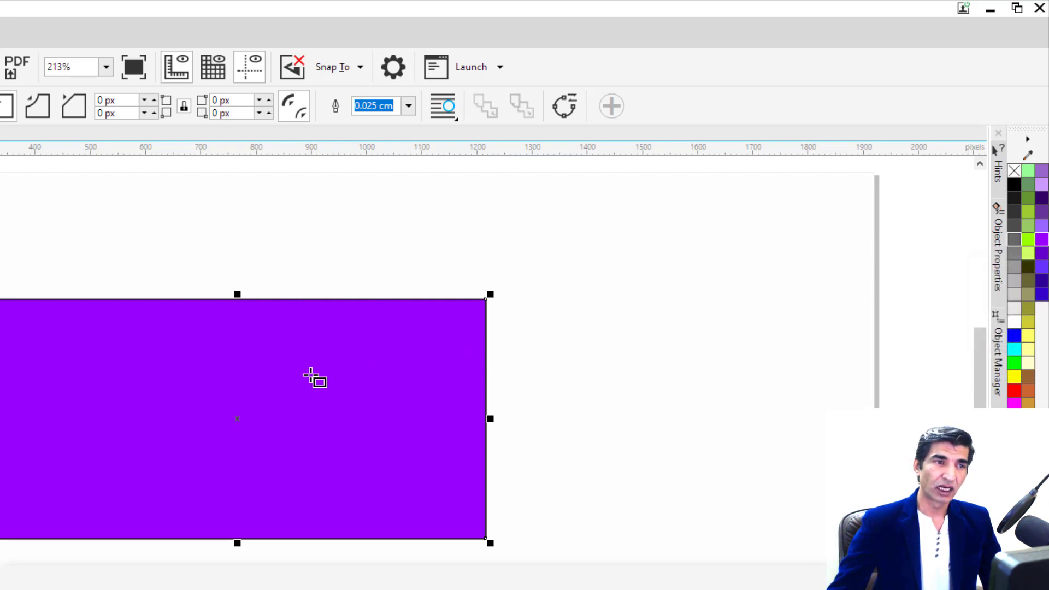
- Set the rectangle's outline width to 0.4 cm and color the outline lime green, followed by red
click(408, 106)
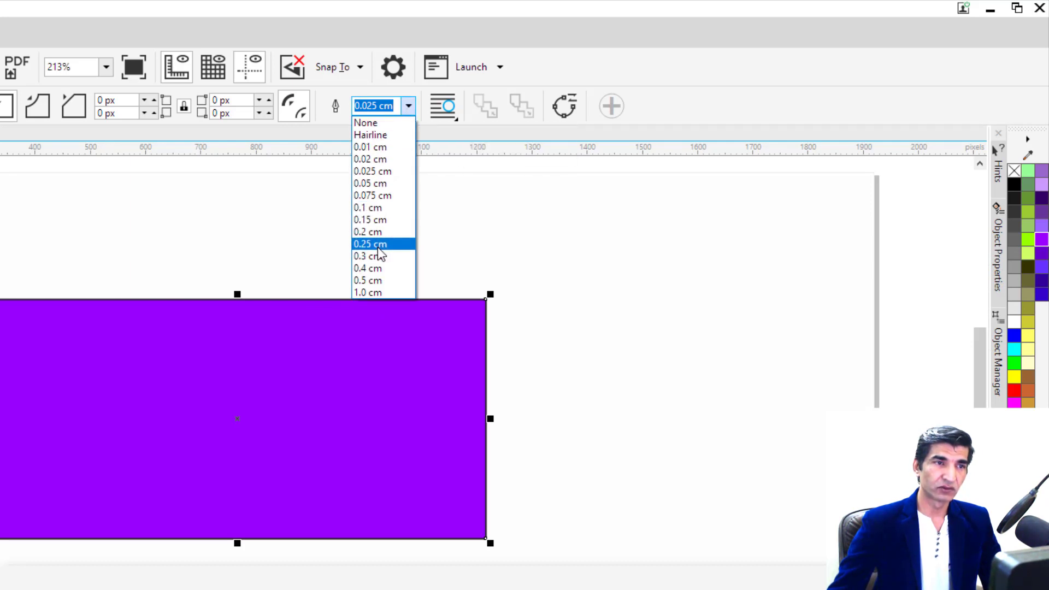
click(378, 268)
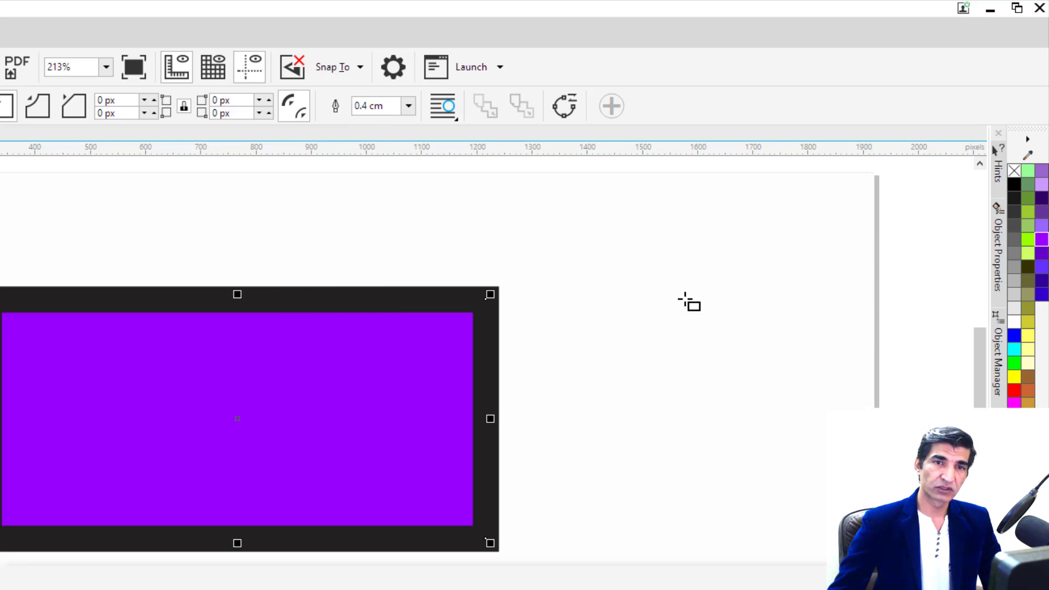
right_click(1027, 244)
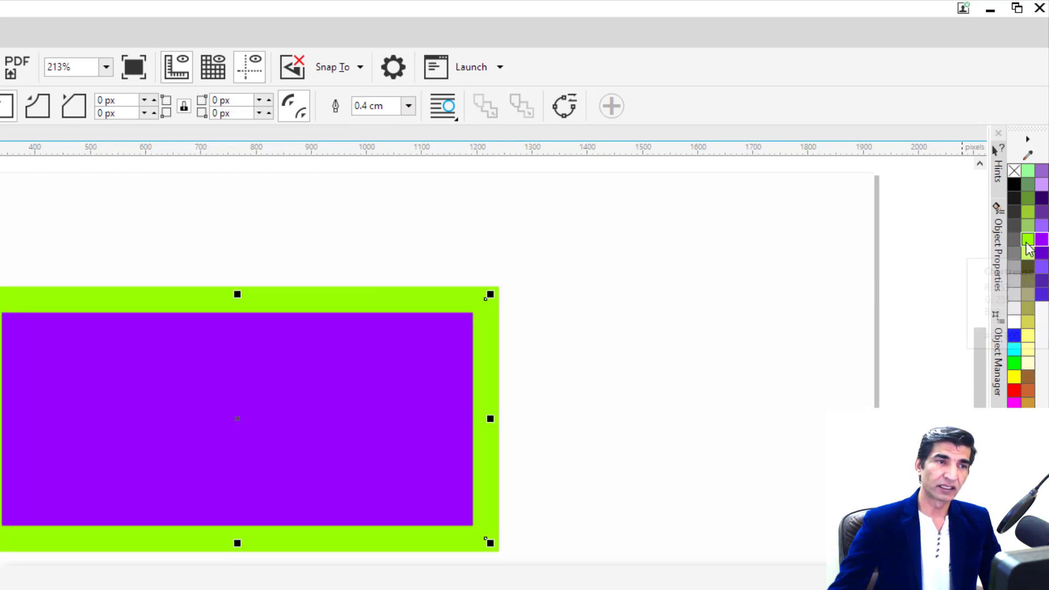
right_click(1014, 390)
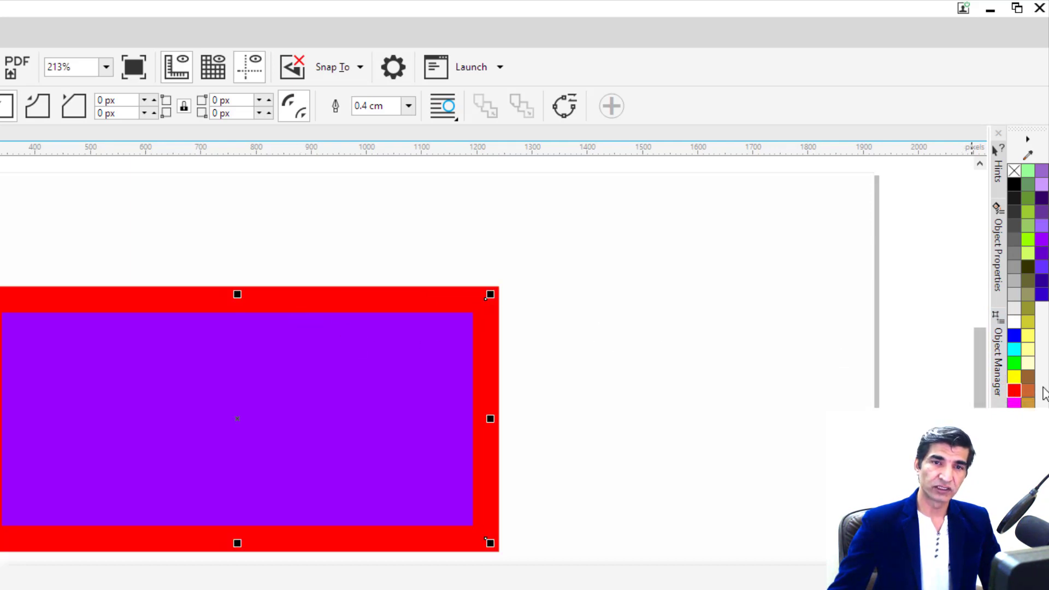
- Give the rectangle an olive-yellow fill with a green outline, and replace the fill with a yellow-green shade of the Yellow swatch
click(1027, 322)
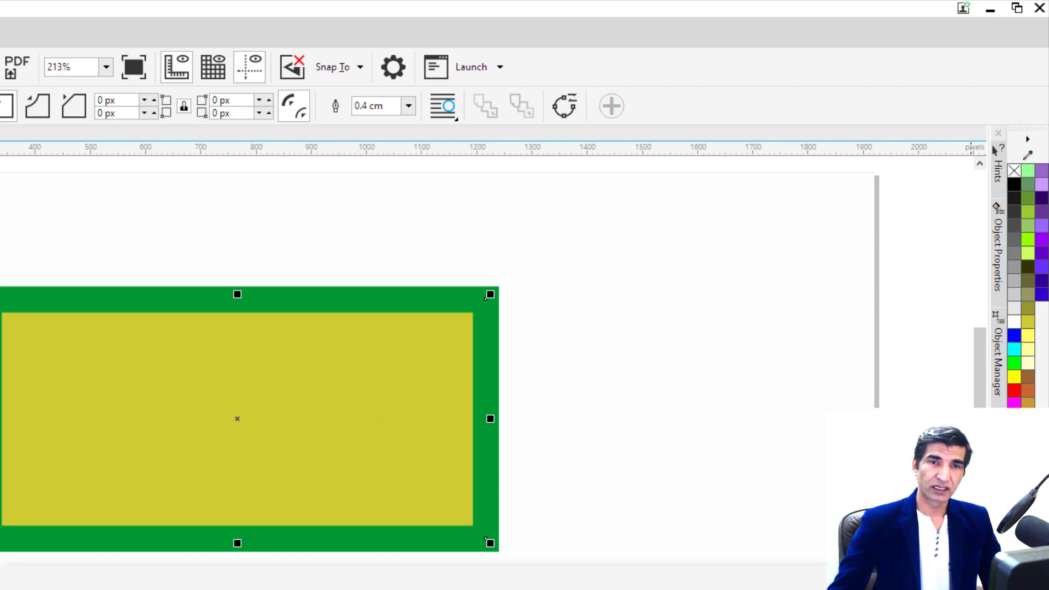
click(1016, 376)
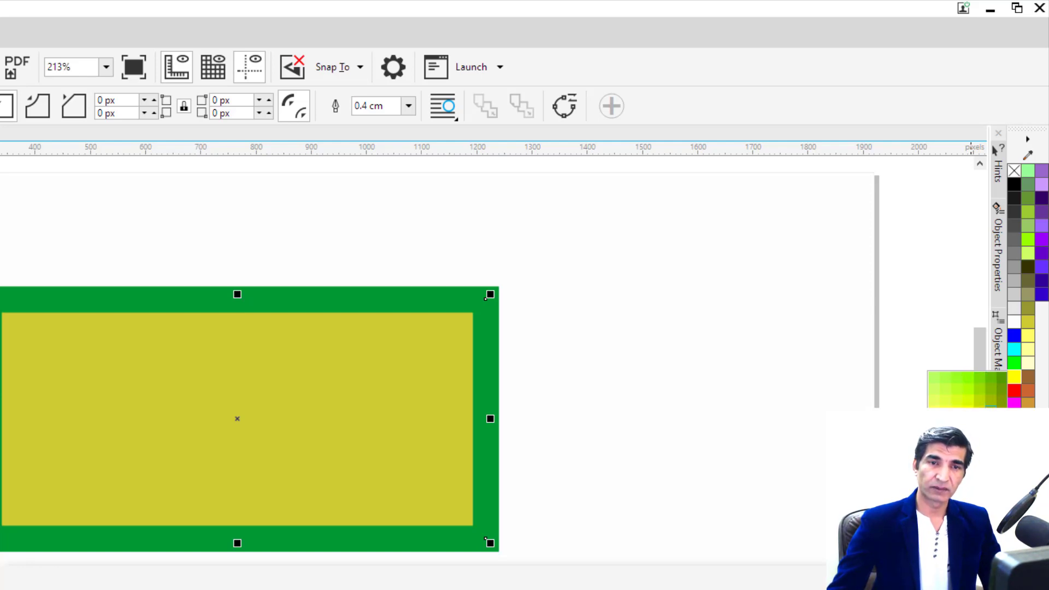
click(978, 391)
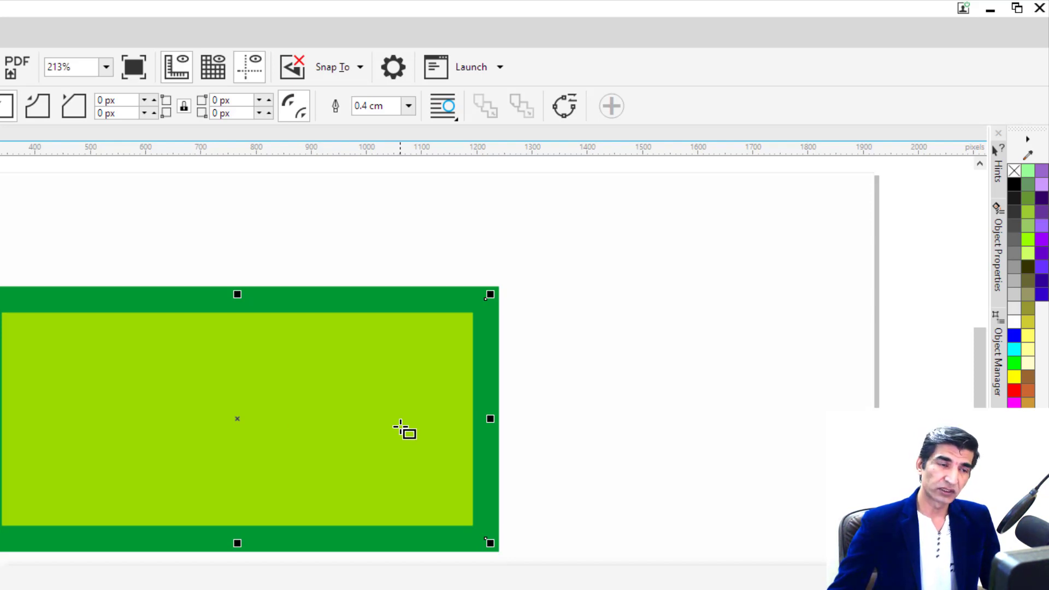
- Mix small amounts of black into the rectangle's yellow-green fill, and lighten it gradually with small amounts of white
ctrl+click(1014, 185)
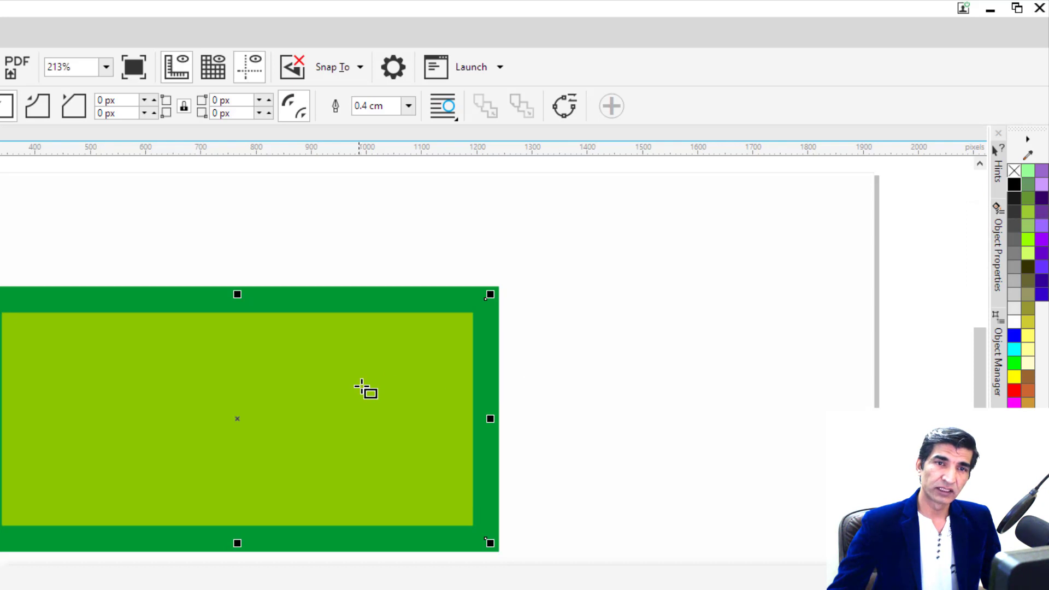
ctrl+click(1014, 186)
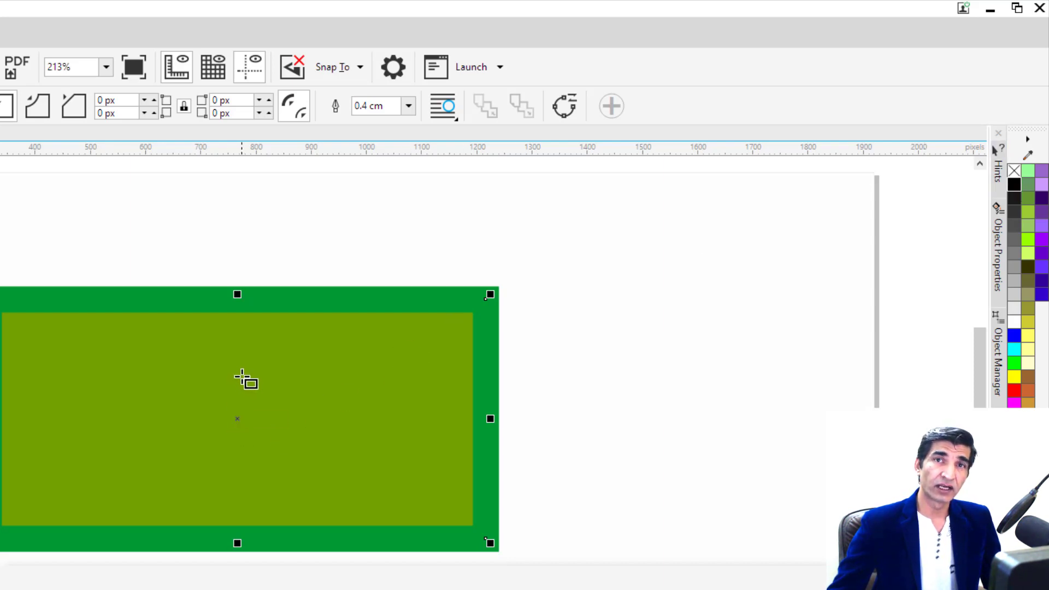
ctrl+click(1012, 324)
ctrl+click(1011, 323)
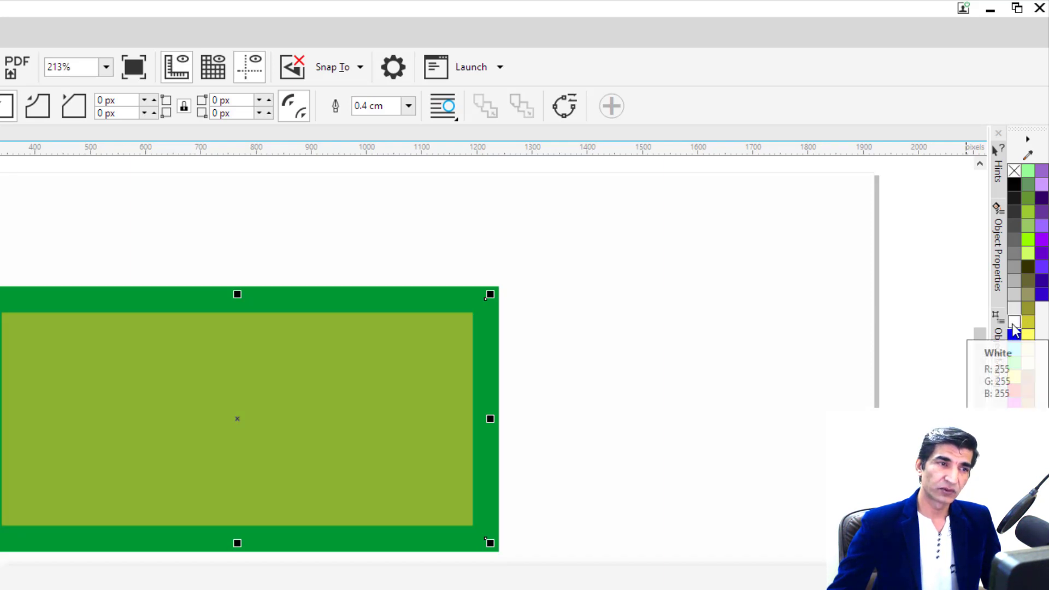
ctrl+click(1012, 324)
ctrl+click(1012, 324)
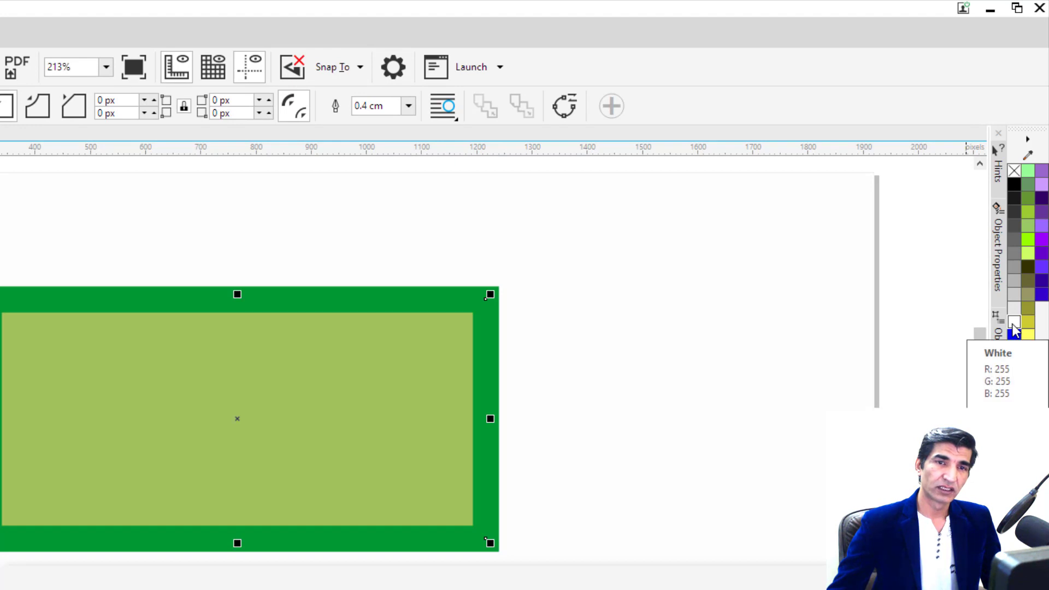
ctrl+click(1011, 323)
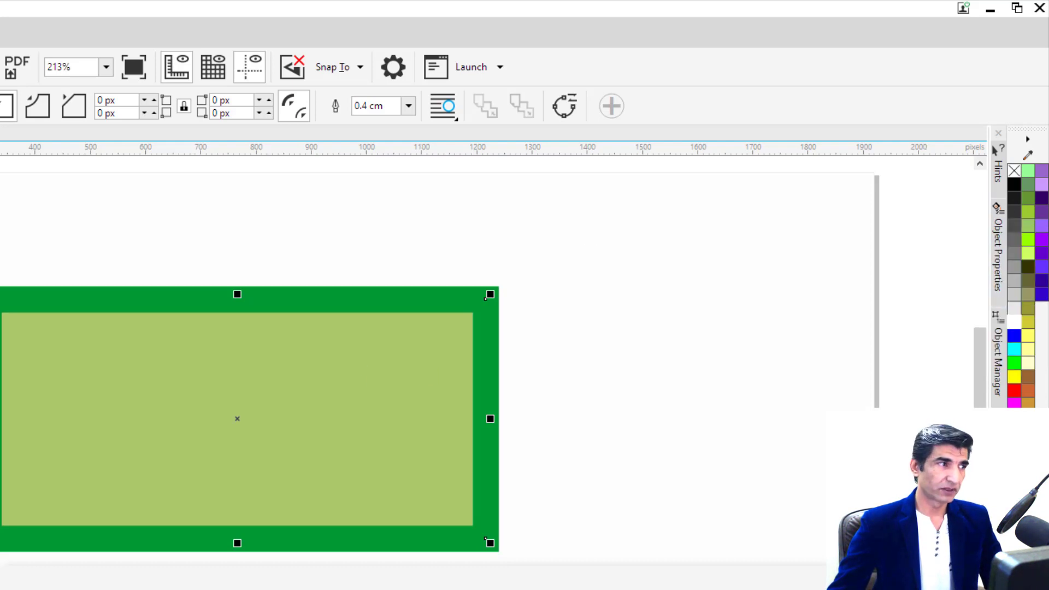
- Deselect everything, select the green-outlined rectangle again, and delete it
click(138, 251)
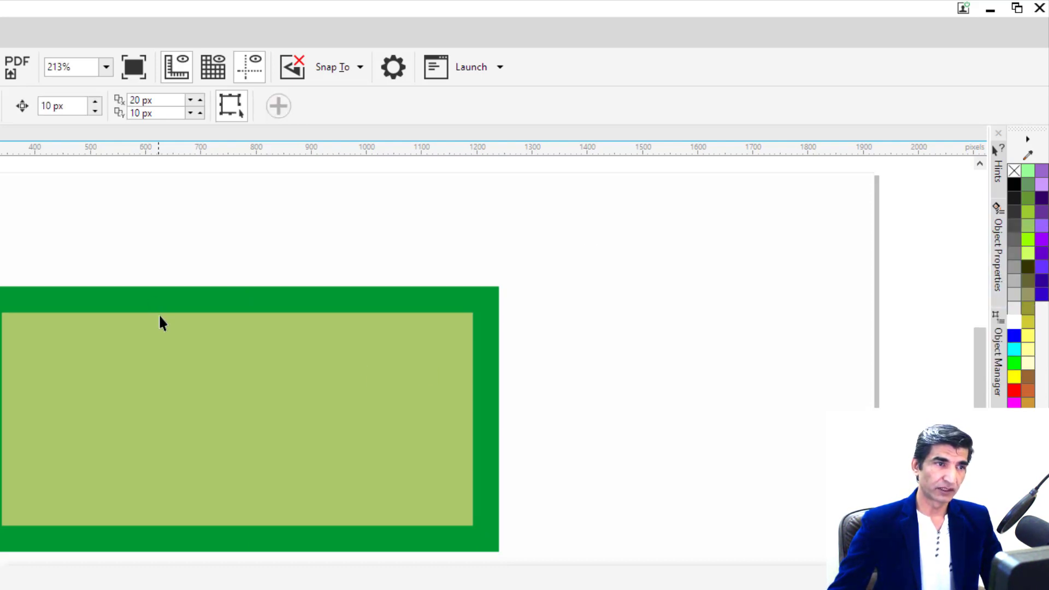
click(166, 299)
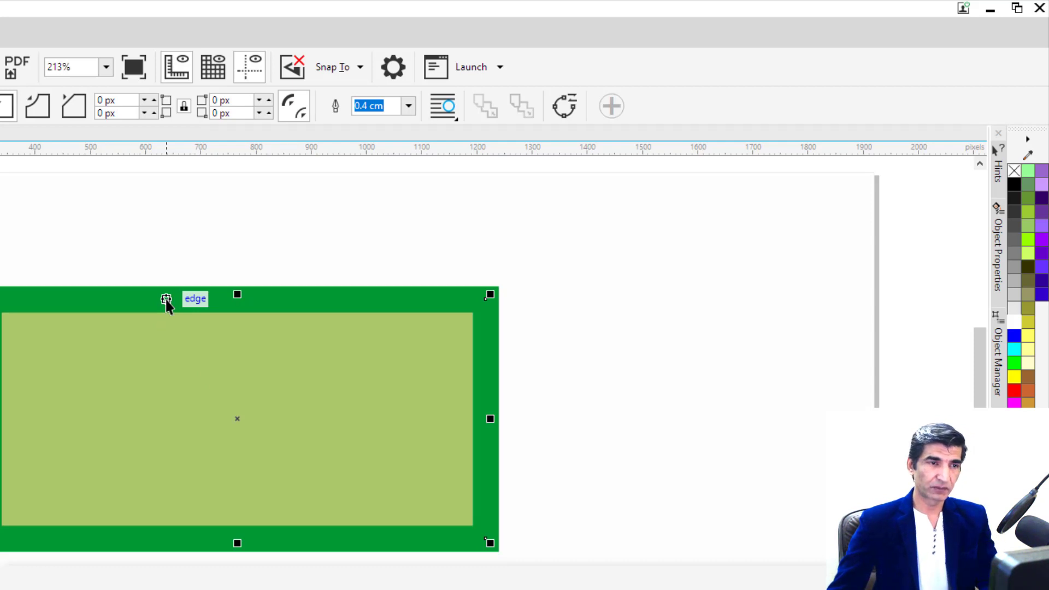
key(Delete)
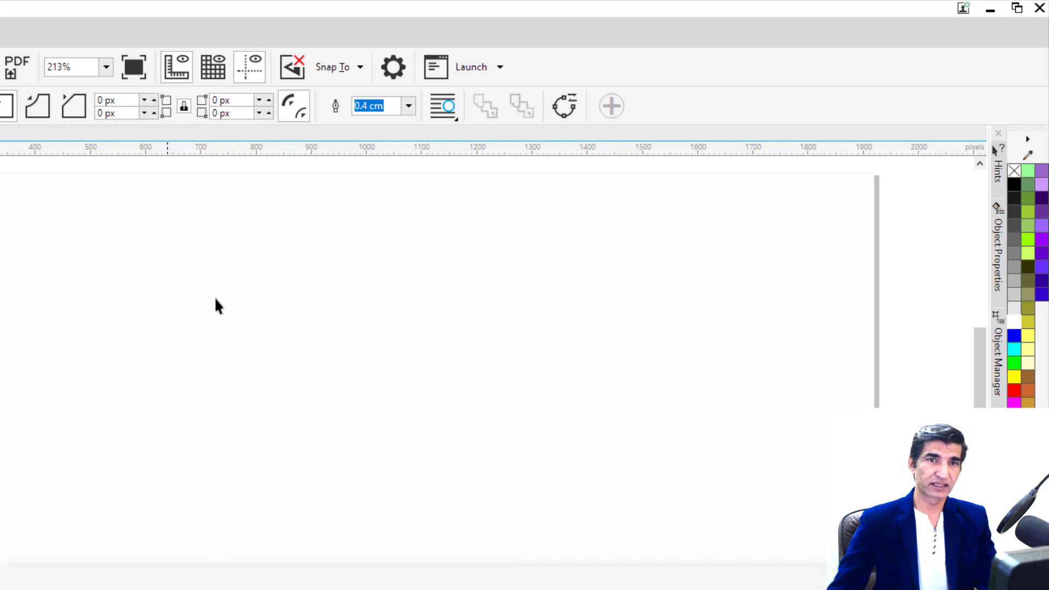
- Examine the RGB Palette's options, including its outline, fill and Palette commands
click(1027, 140)
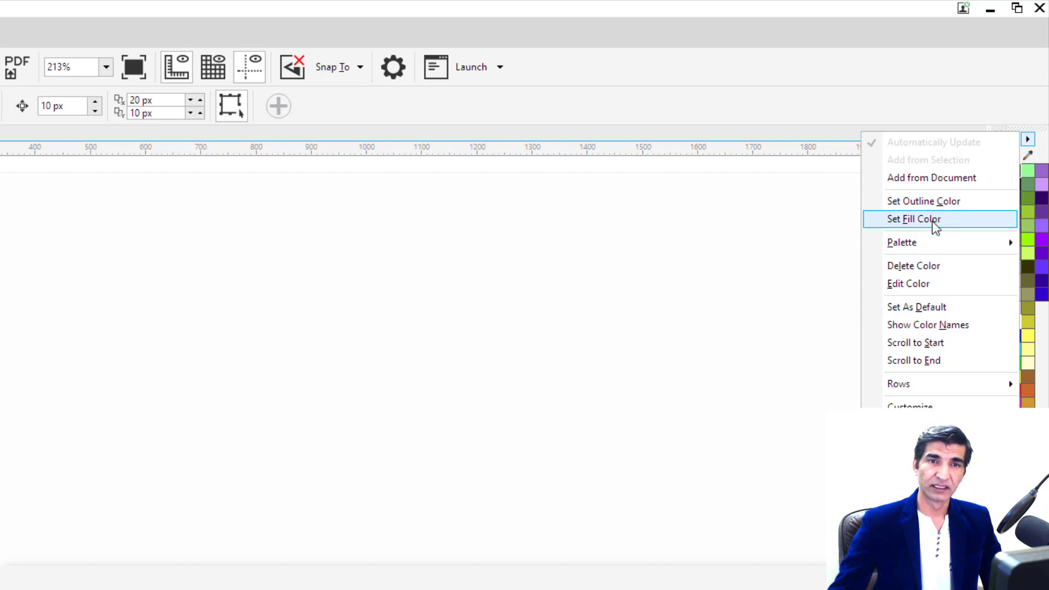
mouse_move(925, 244)
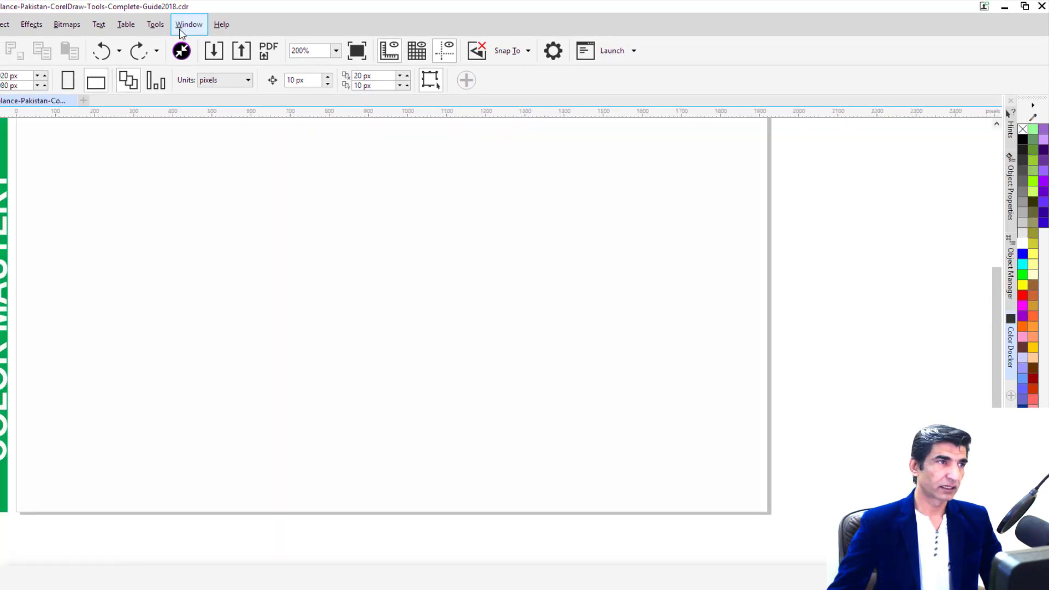
- Open the Palette Editor, look through the available palettes including My Palettes, and choose the Default Palette
click(181, 31)
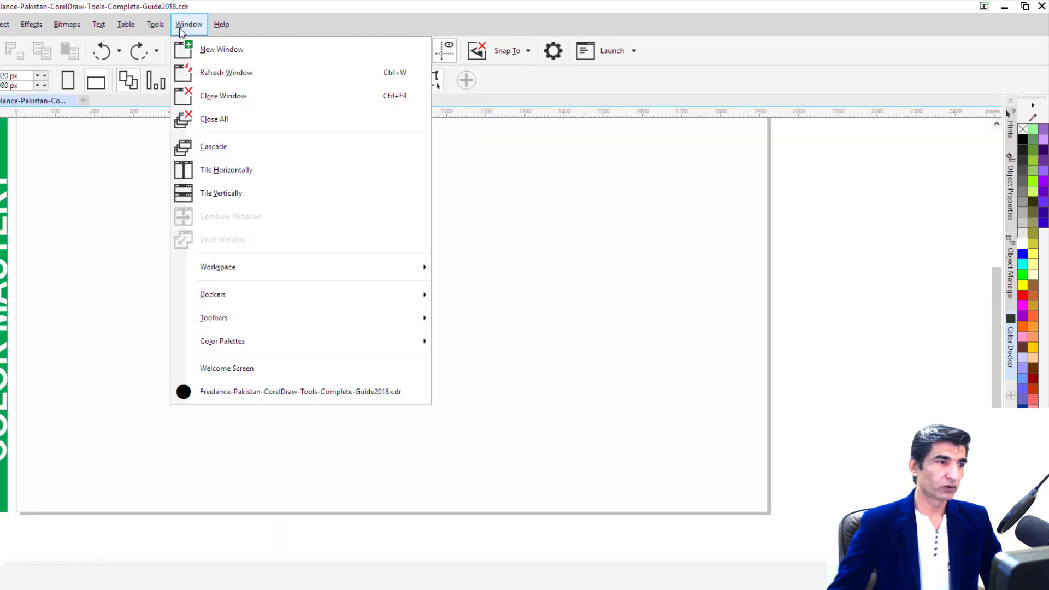
mouse_move(315, 350)
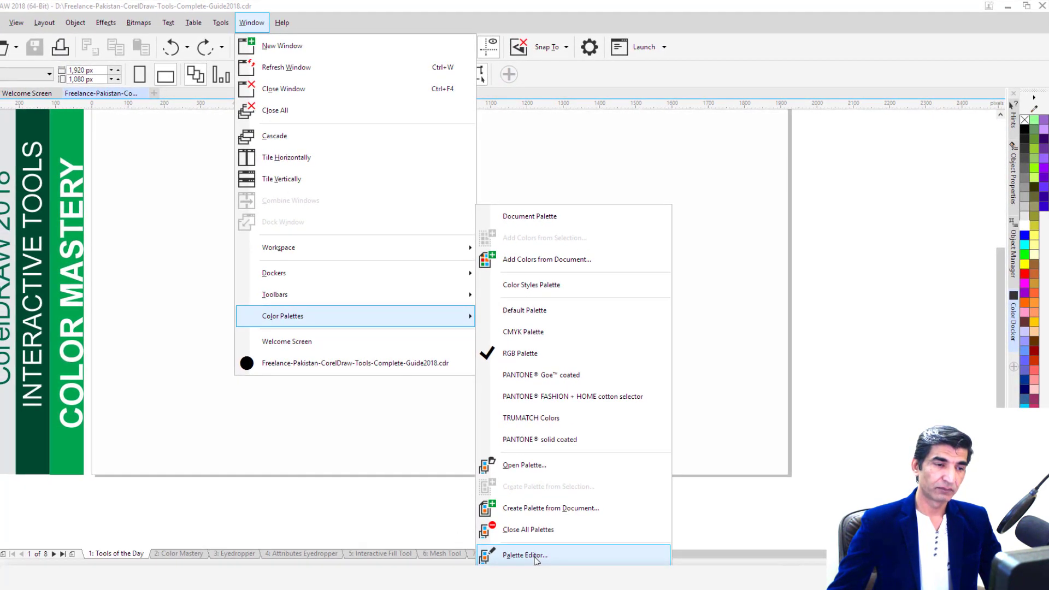
click(535, 556)
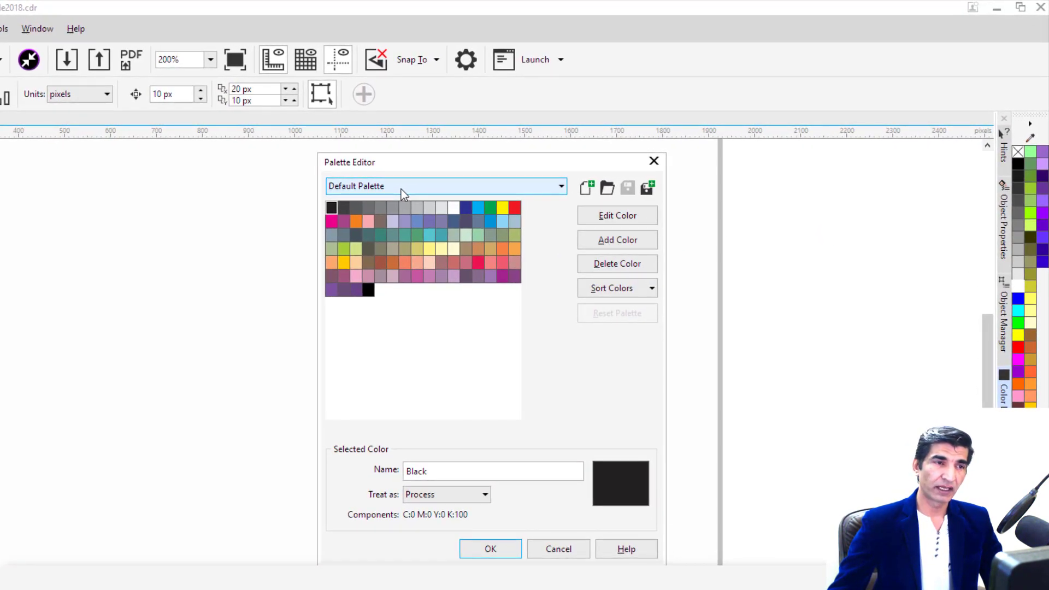
click(401, 189)
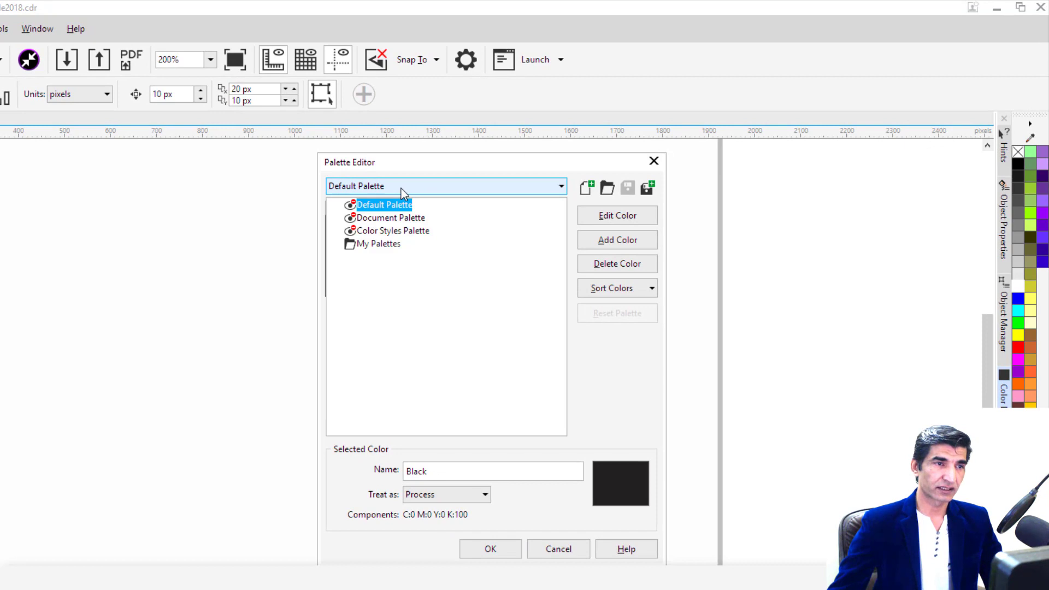
click(386, 248)
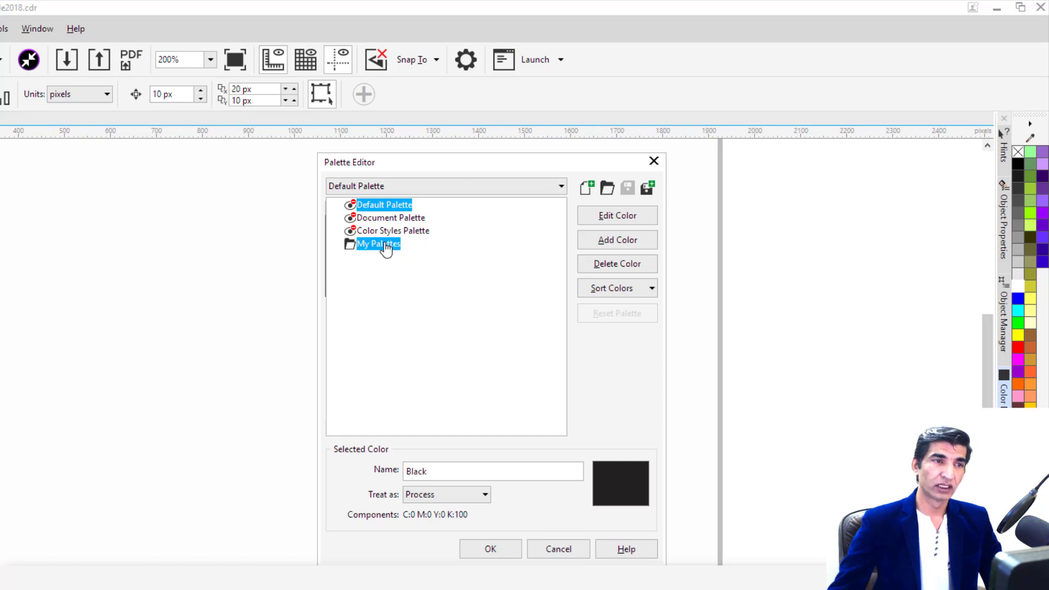
double_click(381, 206)
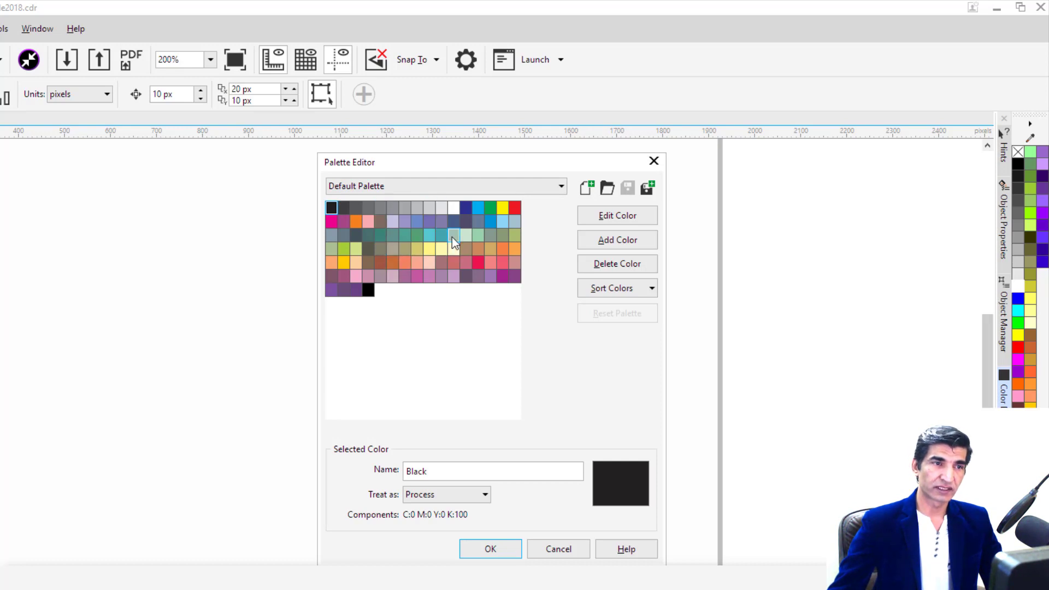
- Edit the Default Palette's Green swatch, trying a lighter green and shifting its hue to magenta
click(490, 207)
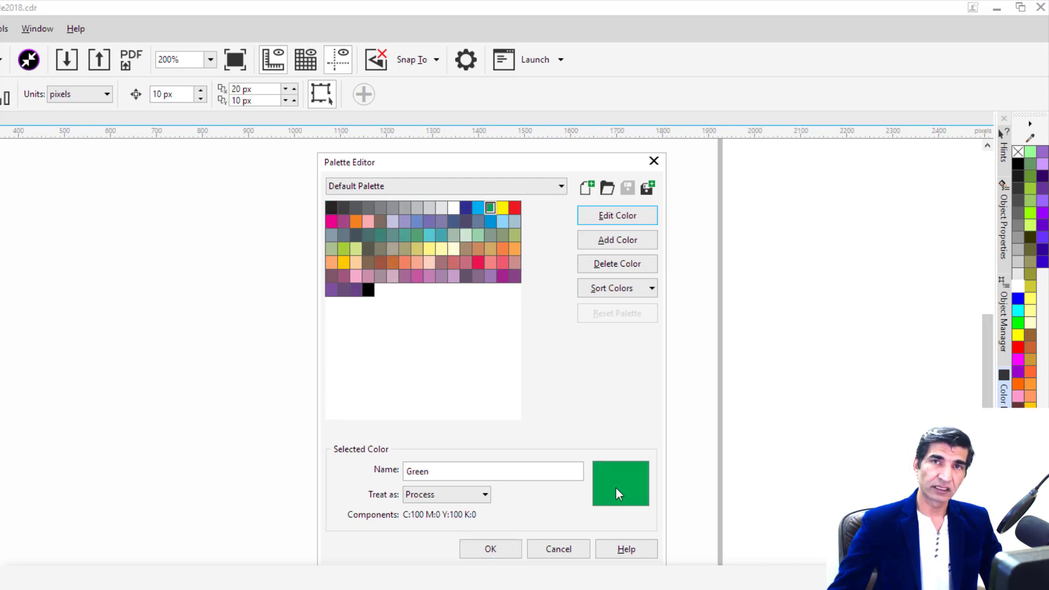
click(621, 218)
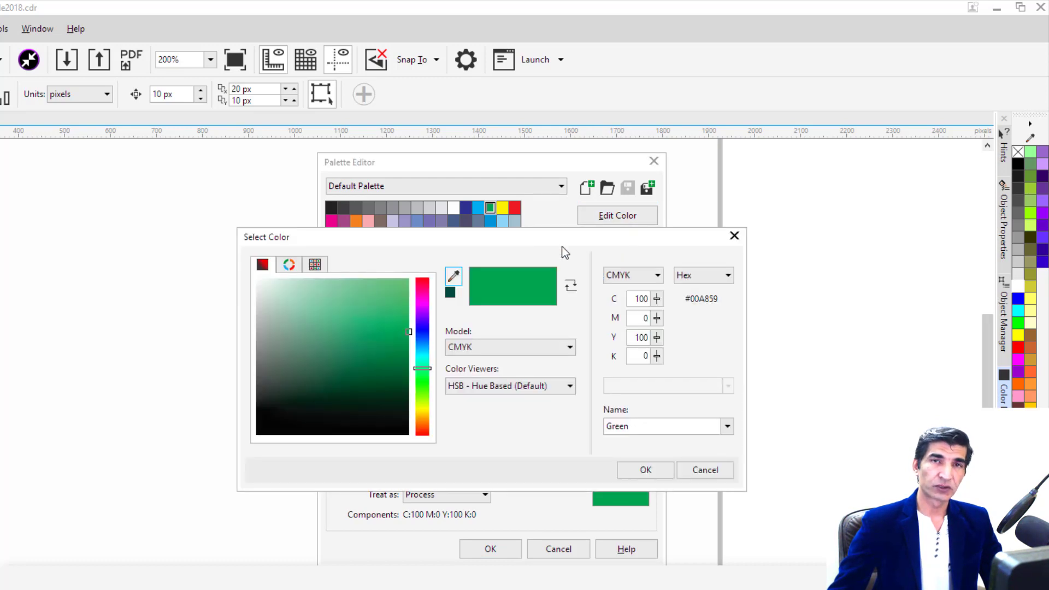
click(379, 293)
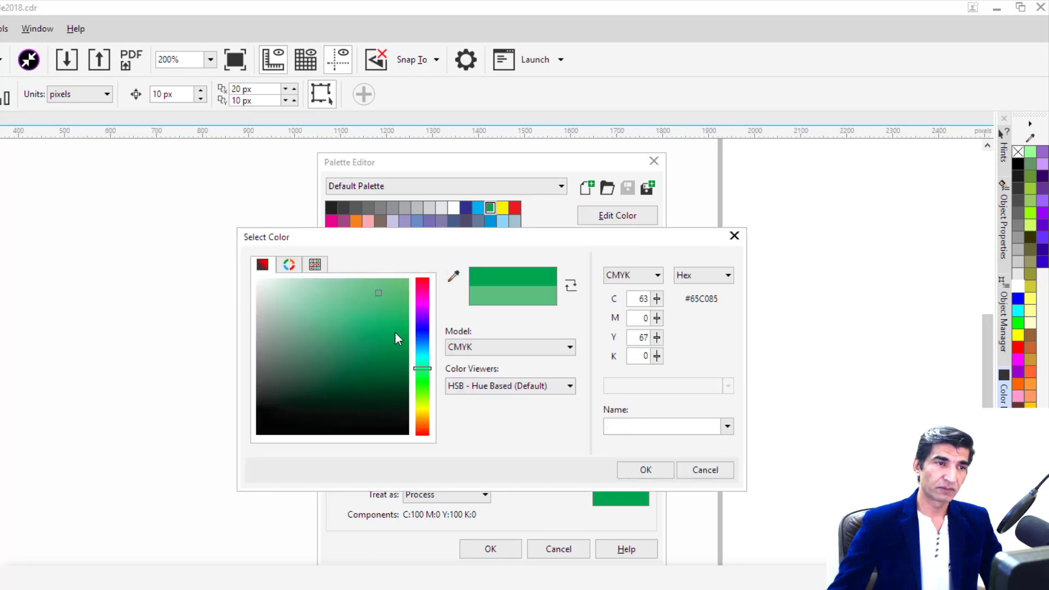
drag(419, 368, 424, 326)
click(428, 304)
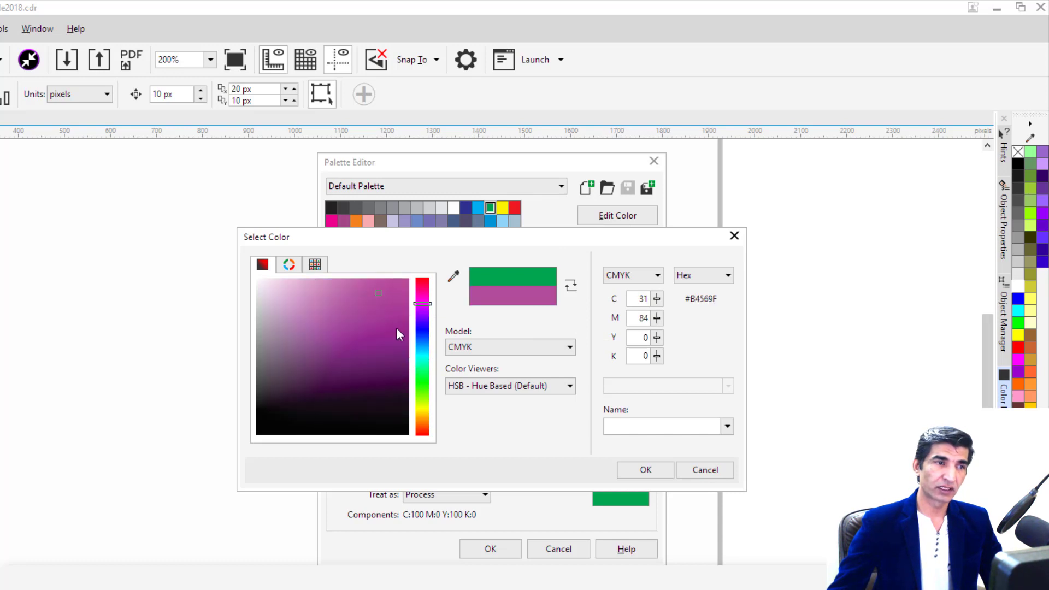
- Use the Color Harmonies mixer to try a red with Pentagon hues, and an orange-yellow with Complement hues
click(298, 268)
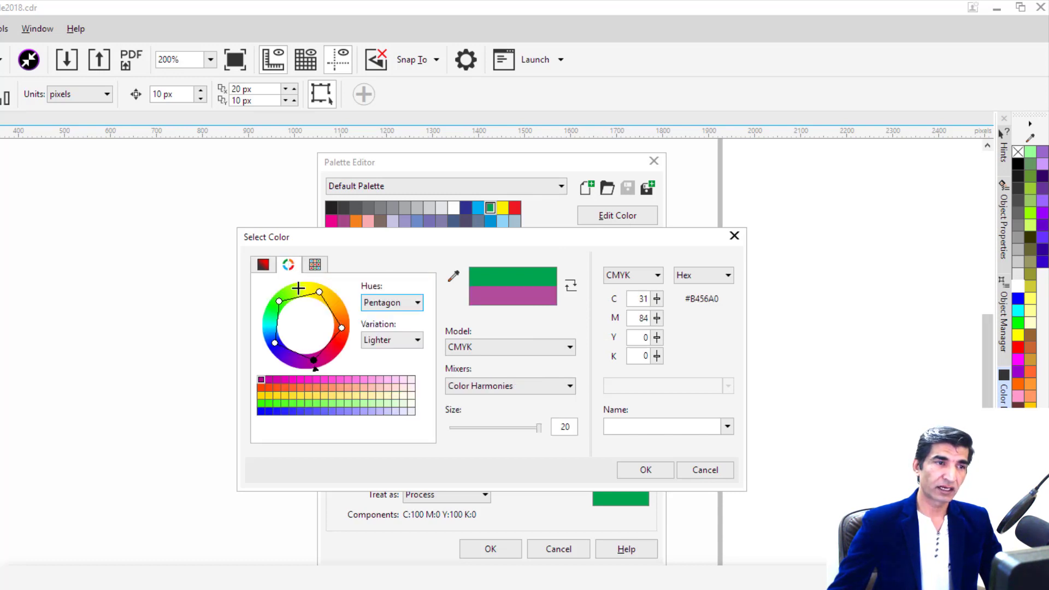
mouse_move(323, 299)
mouse_down()
mouse_move(307, 293)
mouse_move(326, 296)
mouse_up()
drag(327, 346, 331, 354)
click(405, 303)
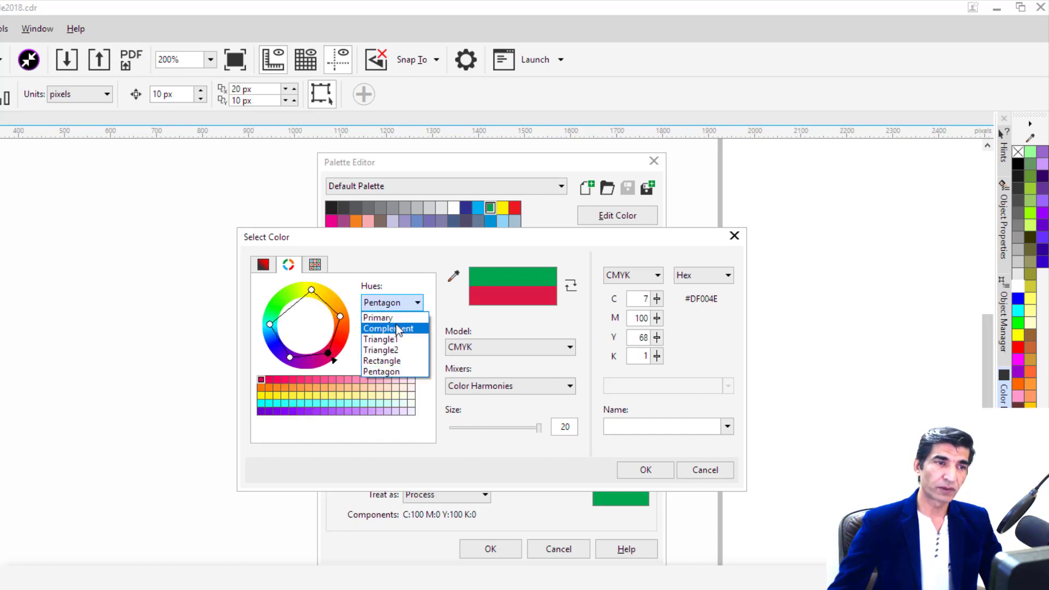
click(394, 328)
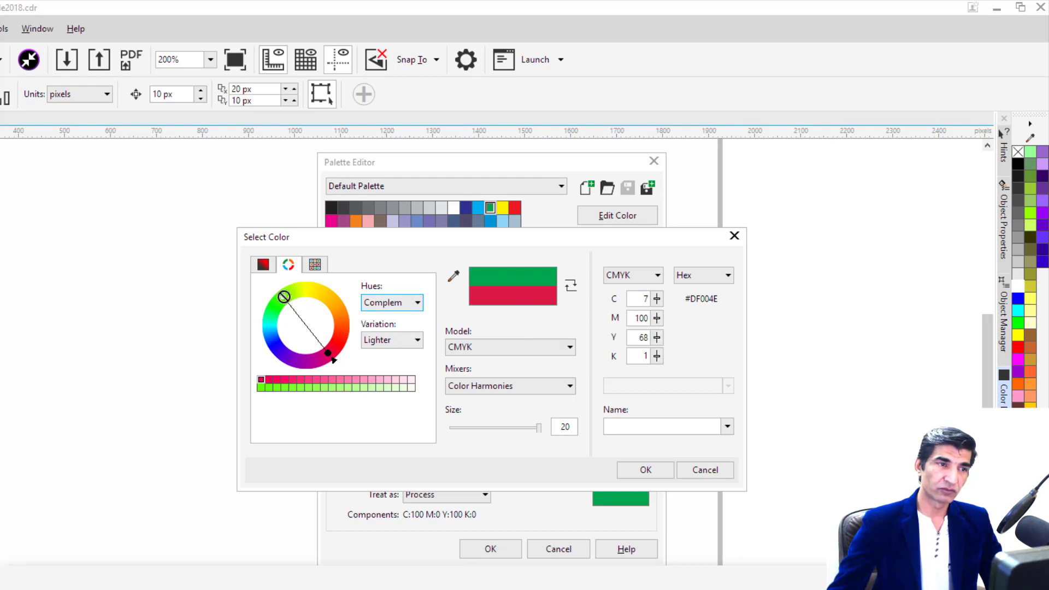
drag(281, 297, 328, 299)
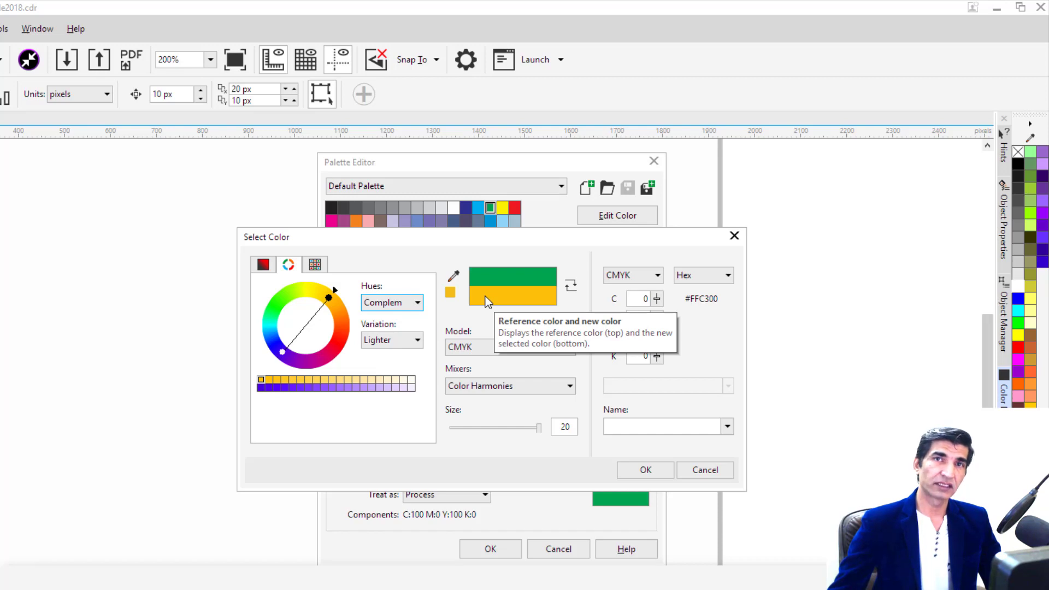
- Set the color harmony hues to Triangle1 and rotate the harmony slightly toward yellow
click(385, 305)
click(380, 339)
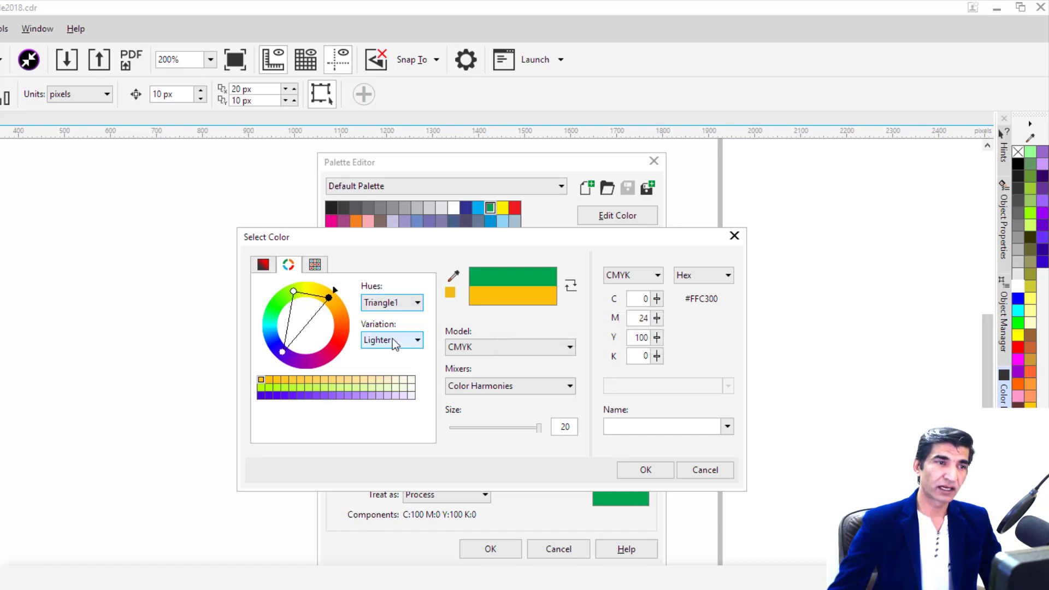
drag(293, 291, 325, 294)
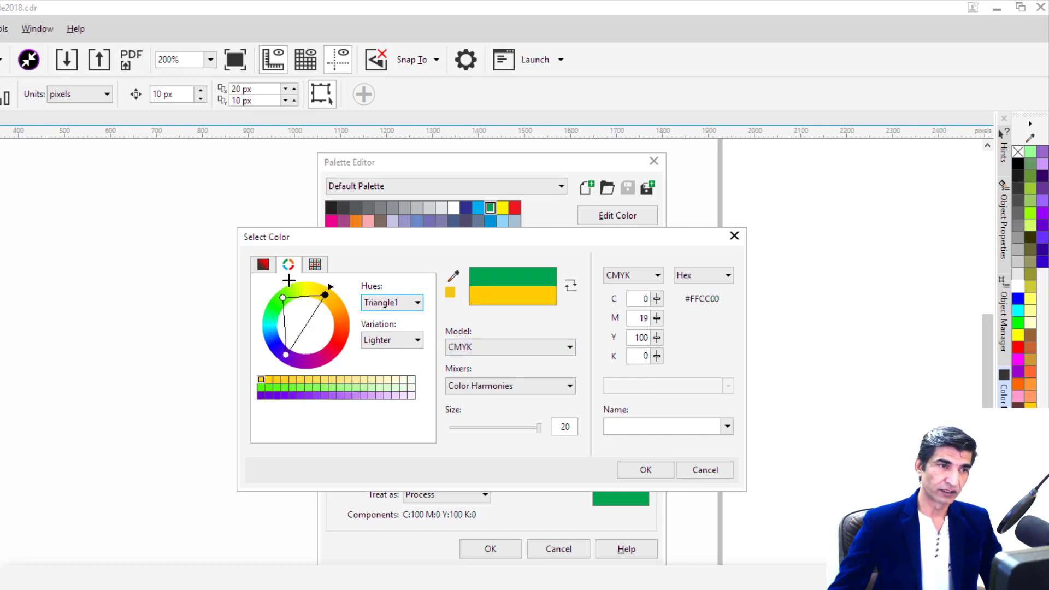
- Try Light Green from the CMYK Palette as the replacement color, and cancel the edit of the Green swatch
click(315, 265)
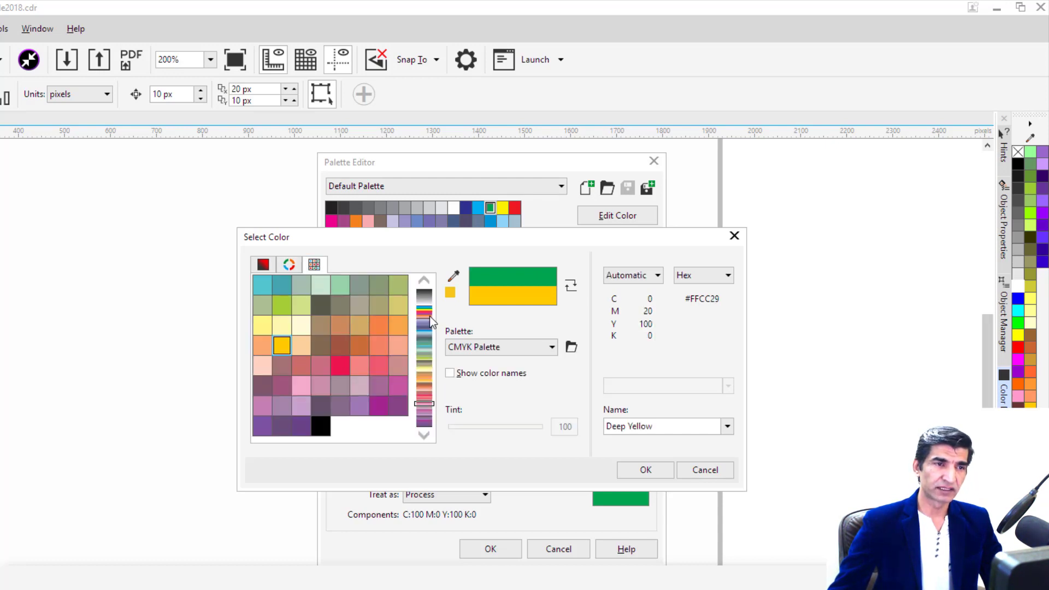
click(421, 343)
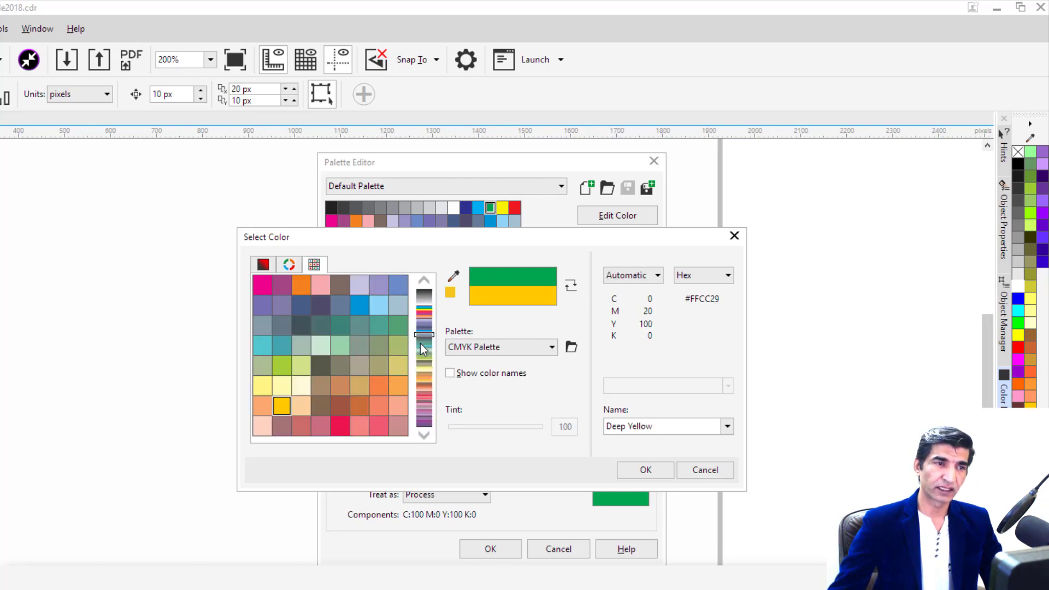
click(376, 324)
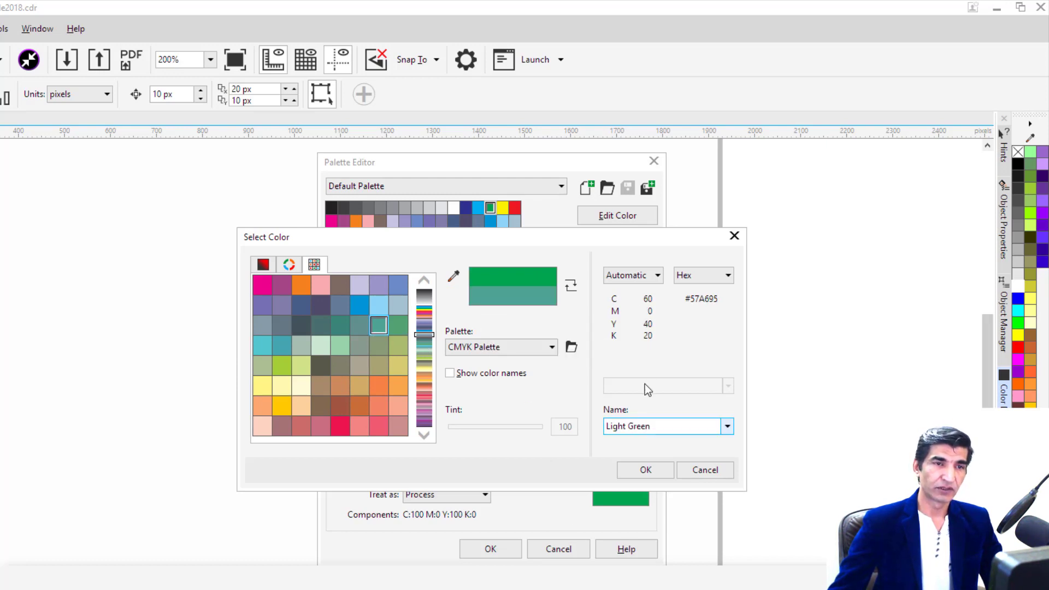
click(700, 471)
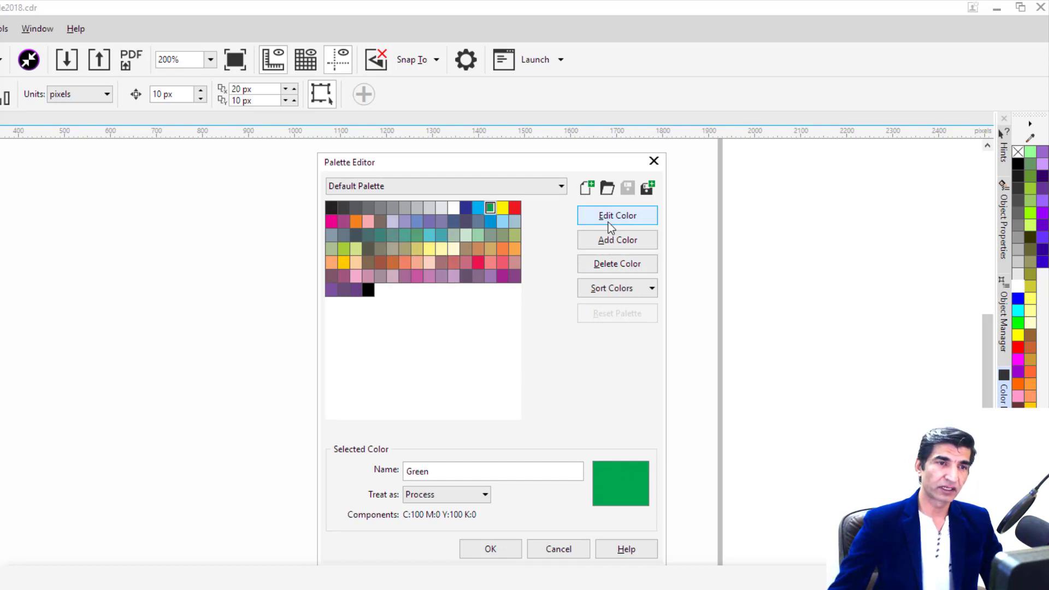
- Add Spring Green from the CMYK Palette to the Default Palette
click(607, 239)
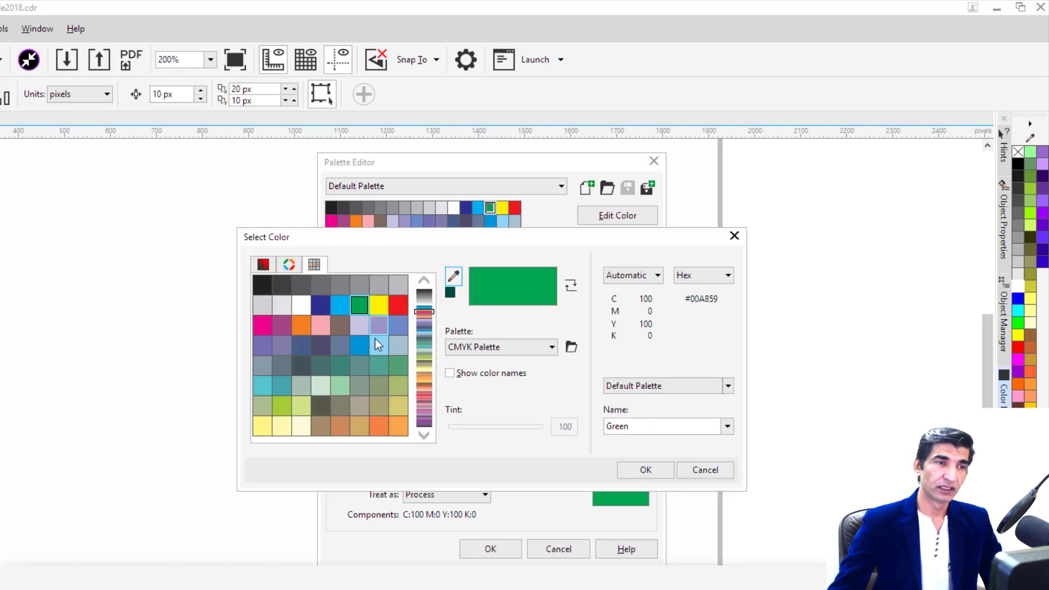
click(405, 366)
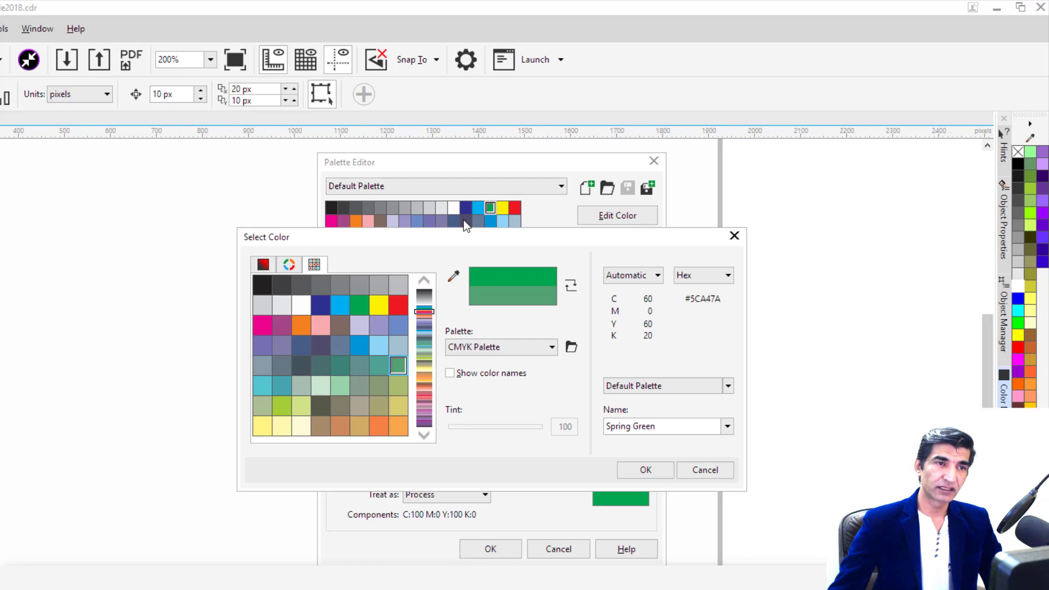
click(645, 470)
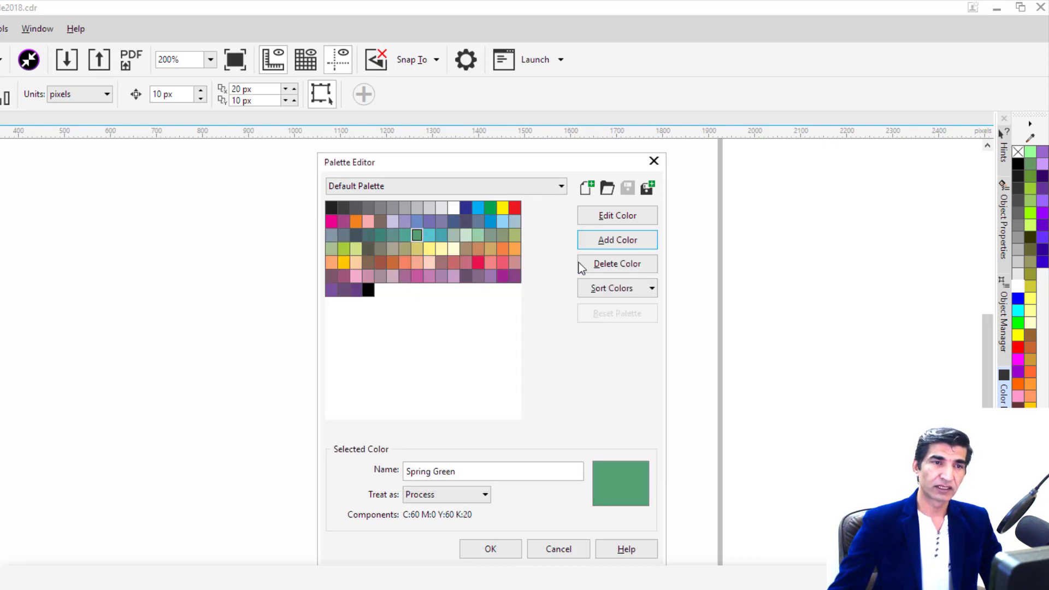
- Try to delete the Spring Green swatch from the Default Palette
click(442, 236)
click(424, 239)
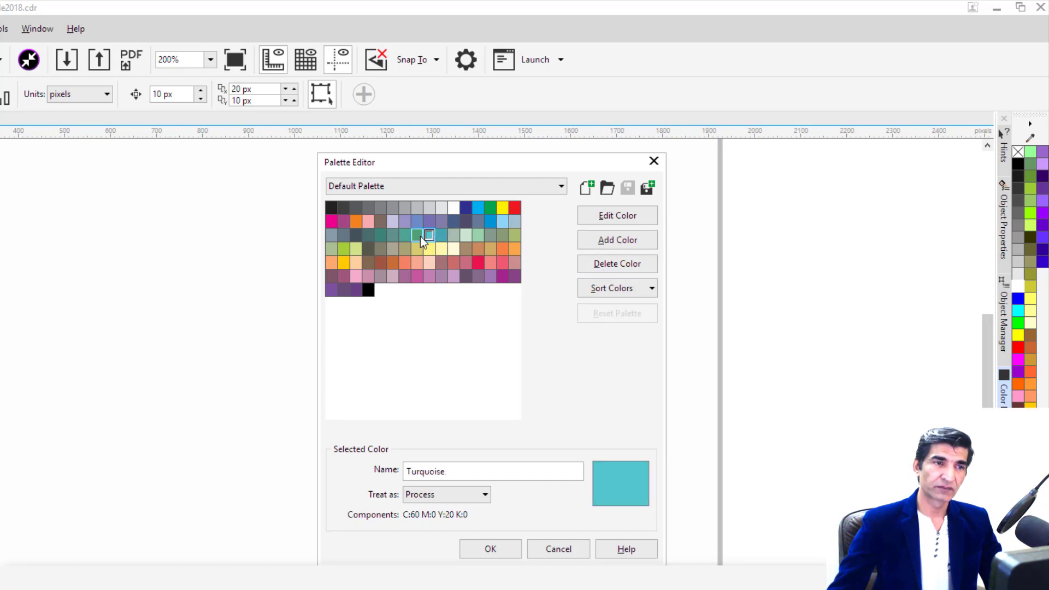
click(418, 235)
click(606, 262)
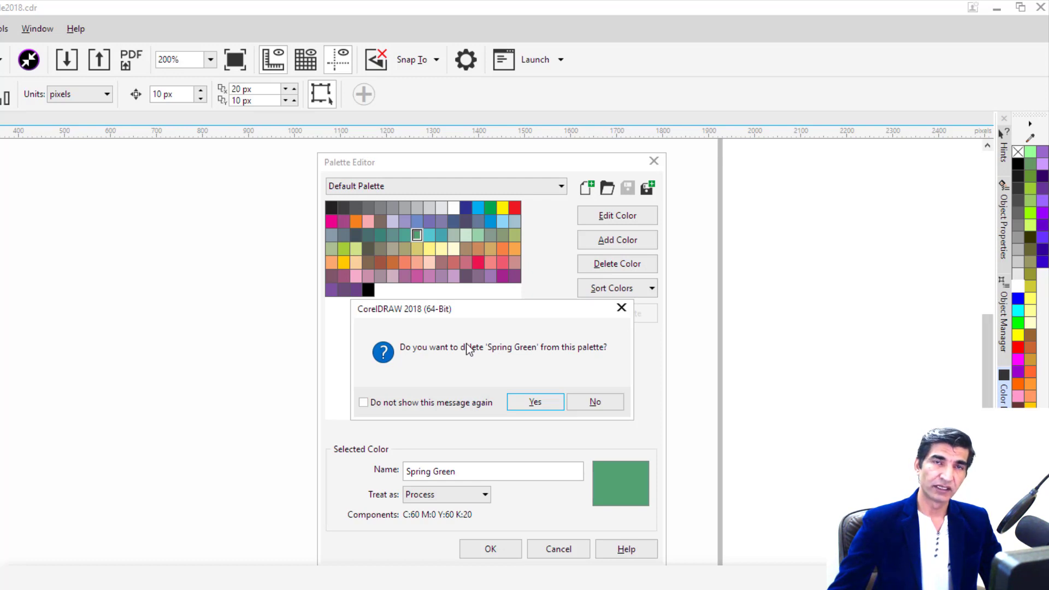
click(523, 405)
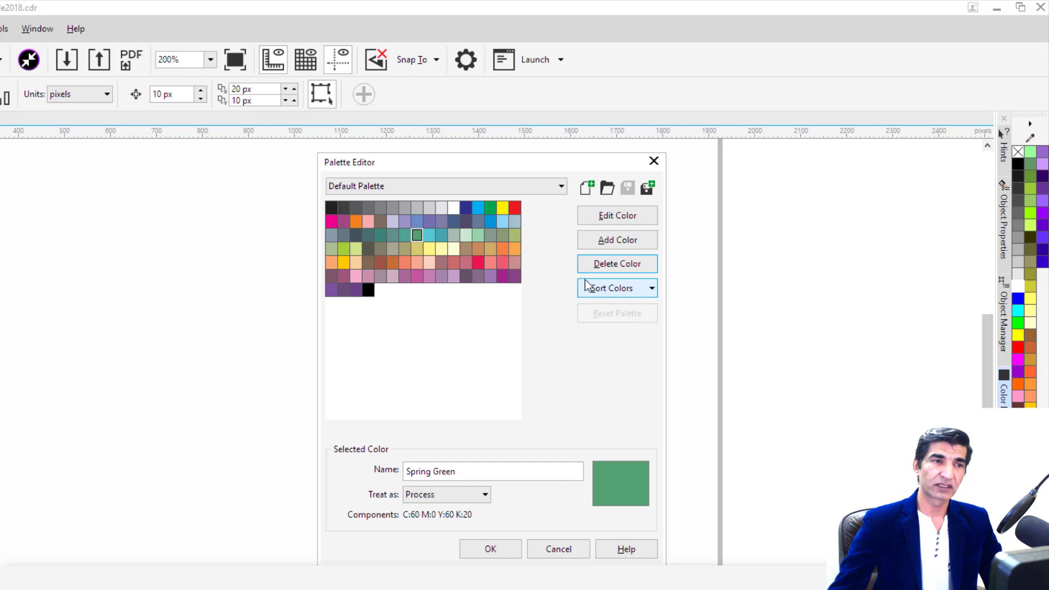
- Try sorting the Default Palette's colors in reverse, by hue and by saturation
click(609, 293)
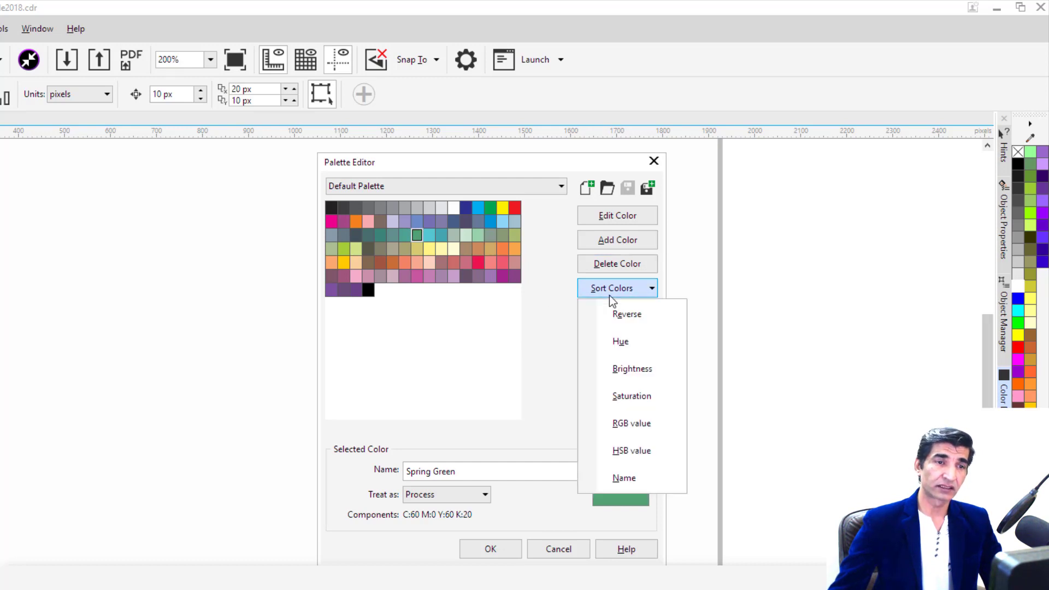
click(627, 316)
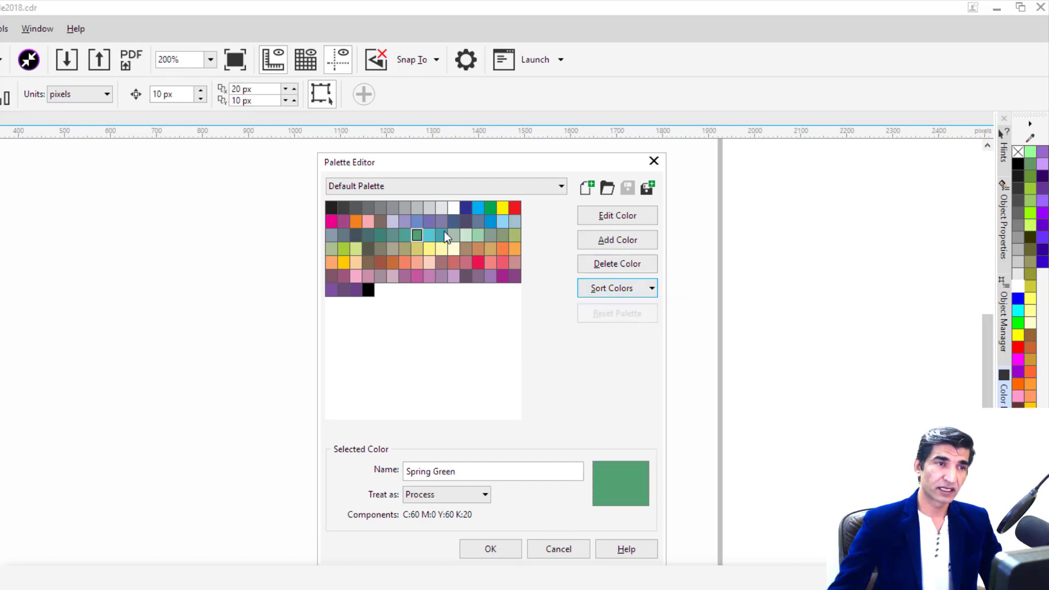
click(614, 294)
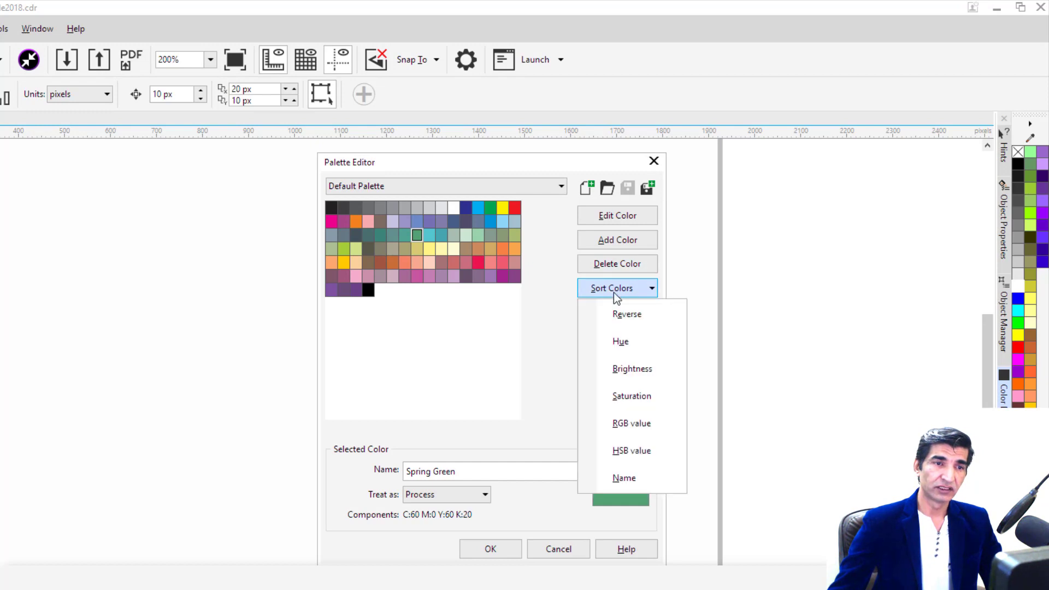
click(623, 349)
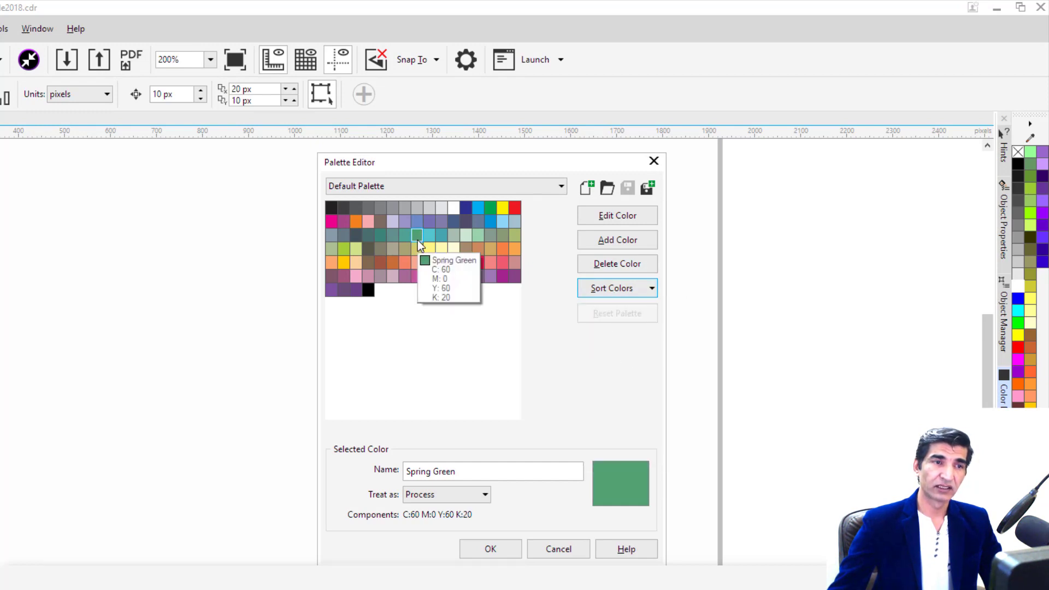
click(621, 291)
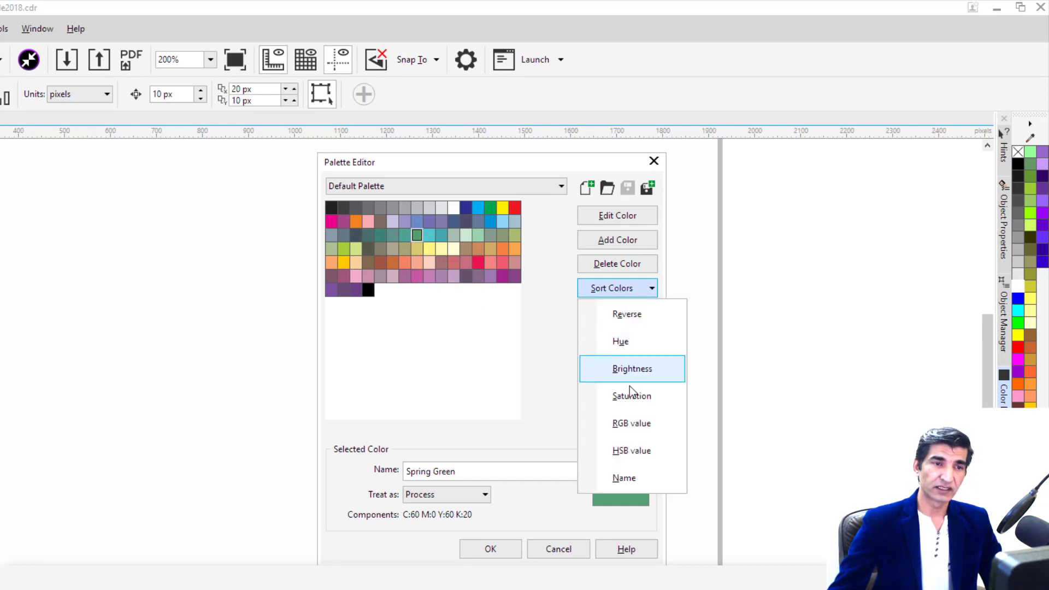
click(631, 404)
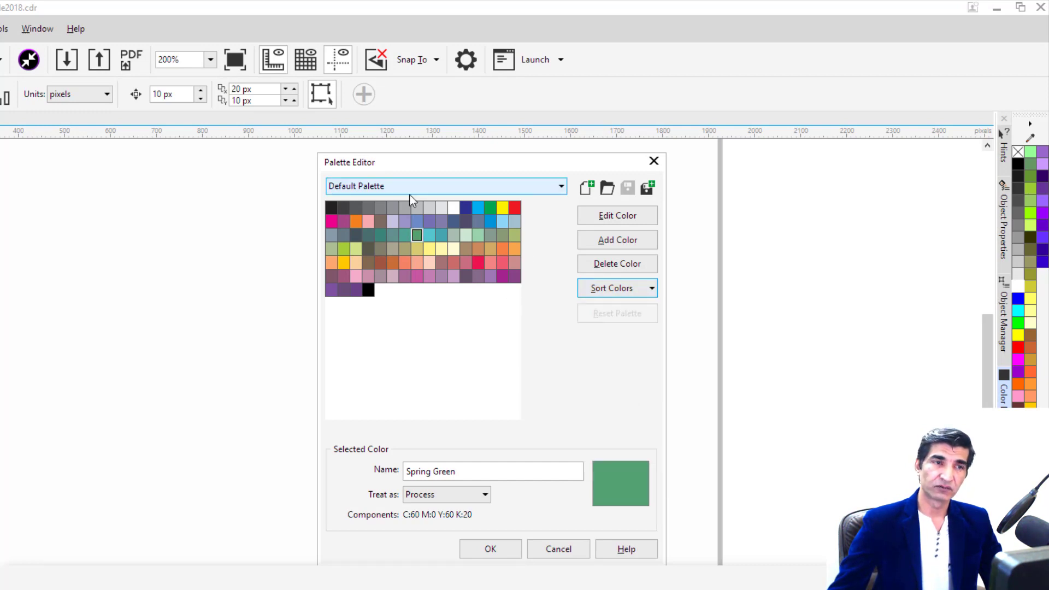
- View the Palette Editor's dialogs for creating, opening and saving a palette under a new name, and exit without applying changes
click(586, 188)
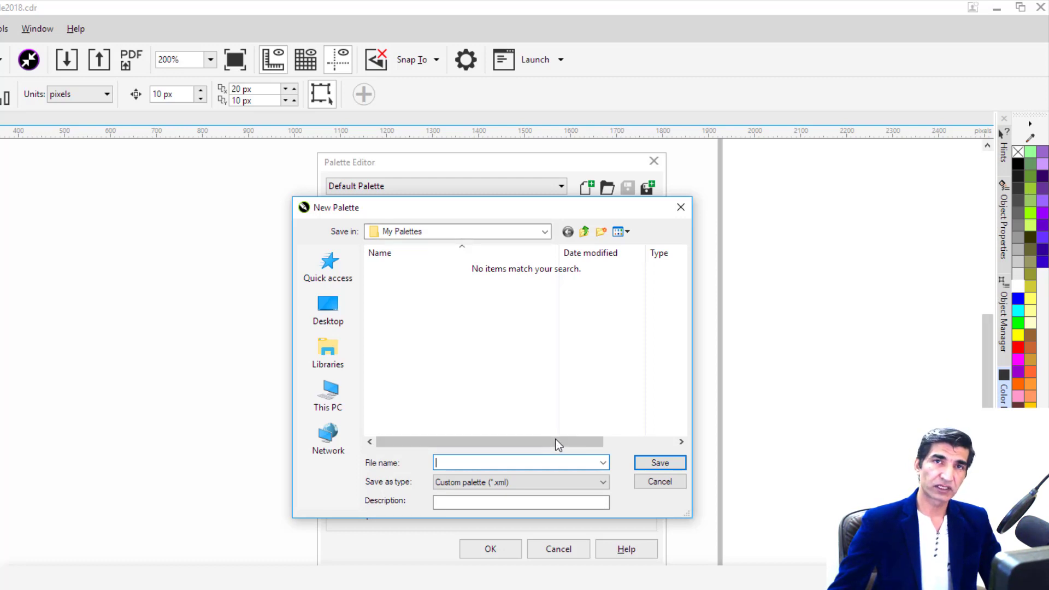
click(660, 481)
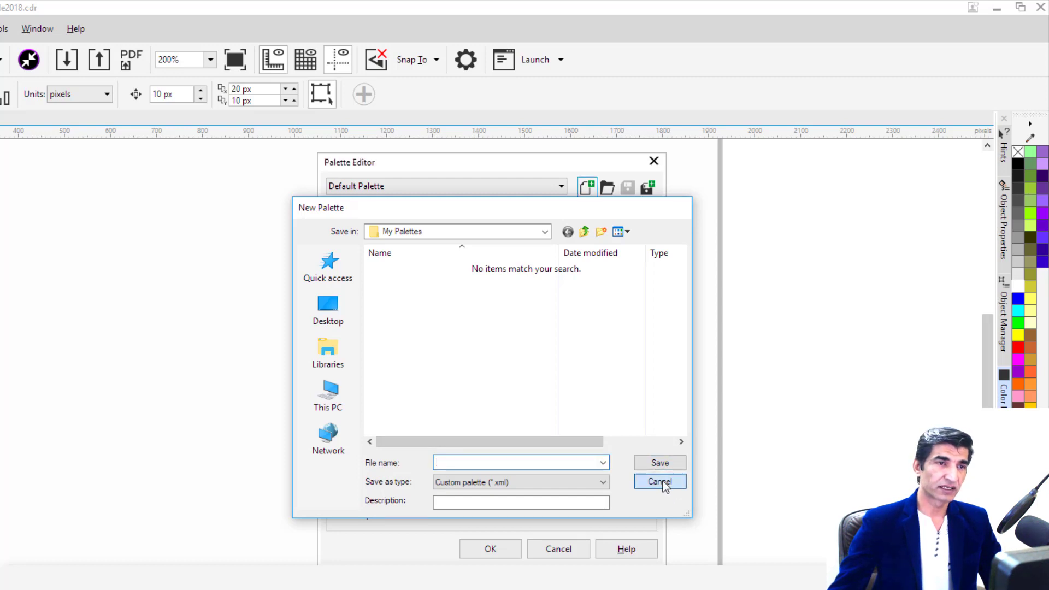
click(609, 188)
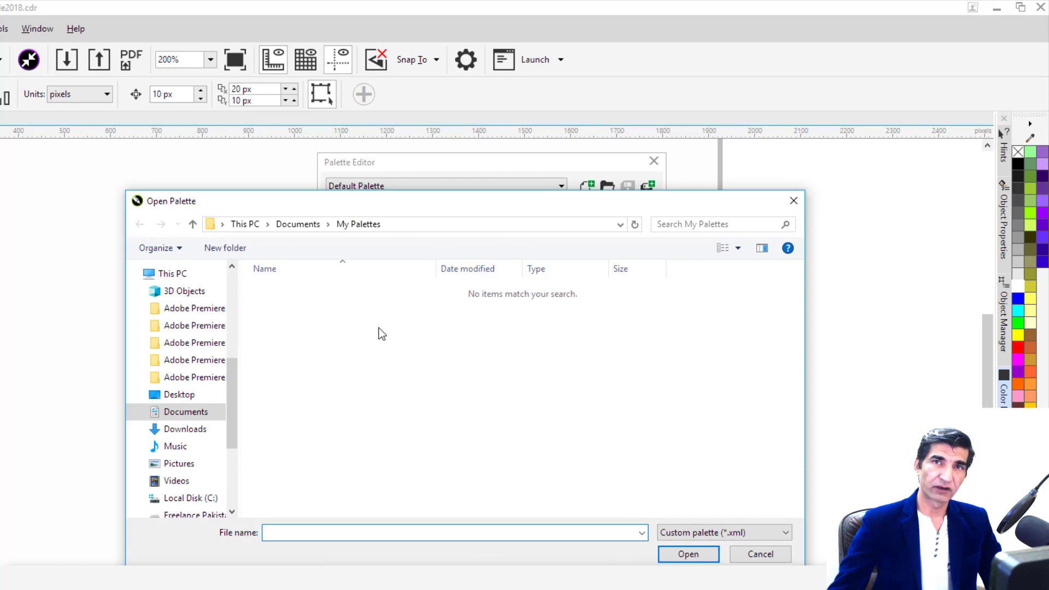
click(760, 554)
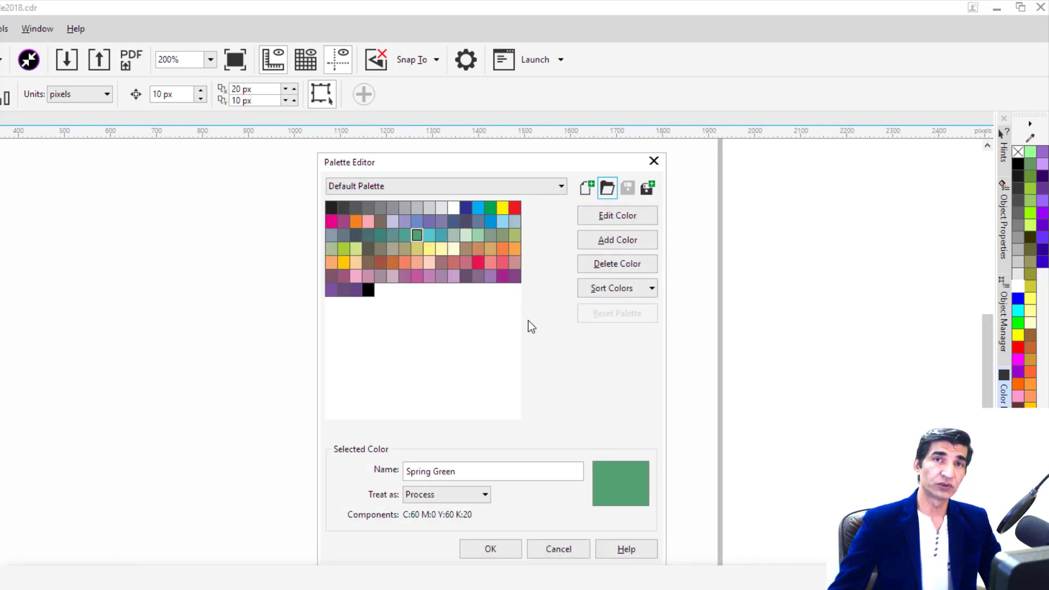
click(650, 186)
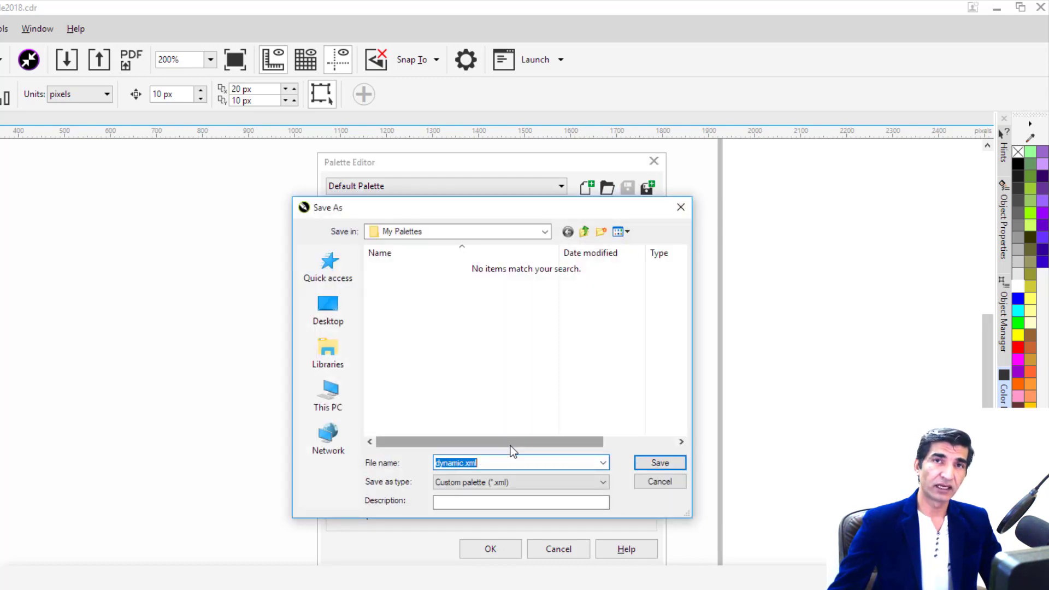
click(661, 481)
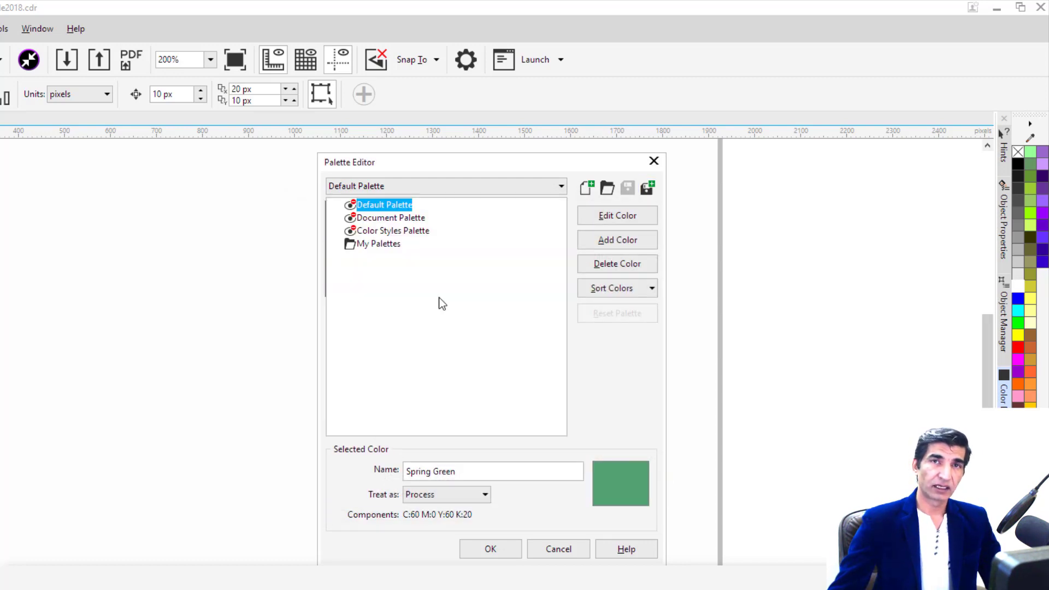
click(559, 549)
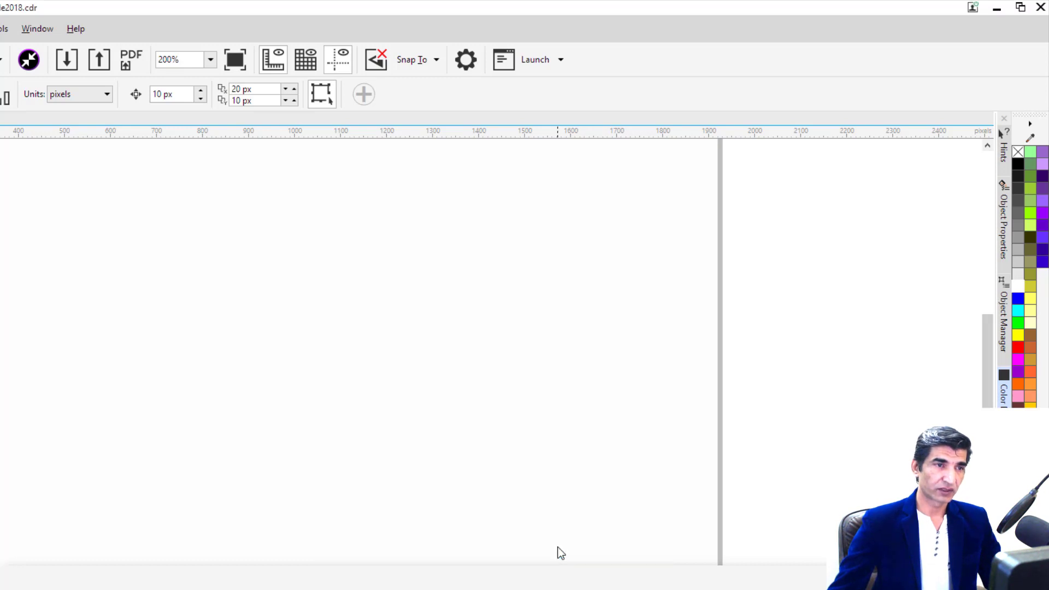
- Draw a rectangle about 594 by 406 px on the page and give it a Twilight Violet outline from the RGB Palette
key(F6)
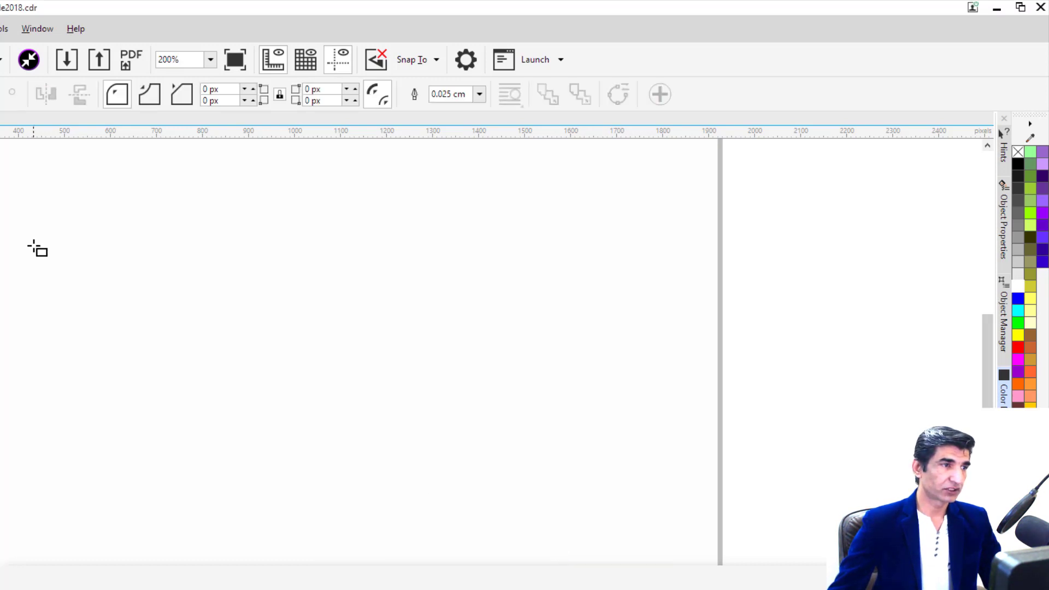
drag(33, 230, 307, 418)
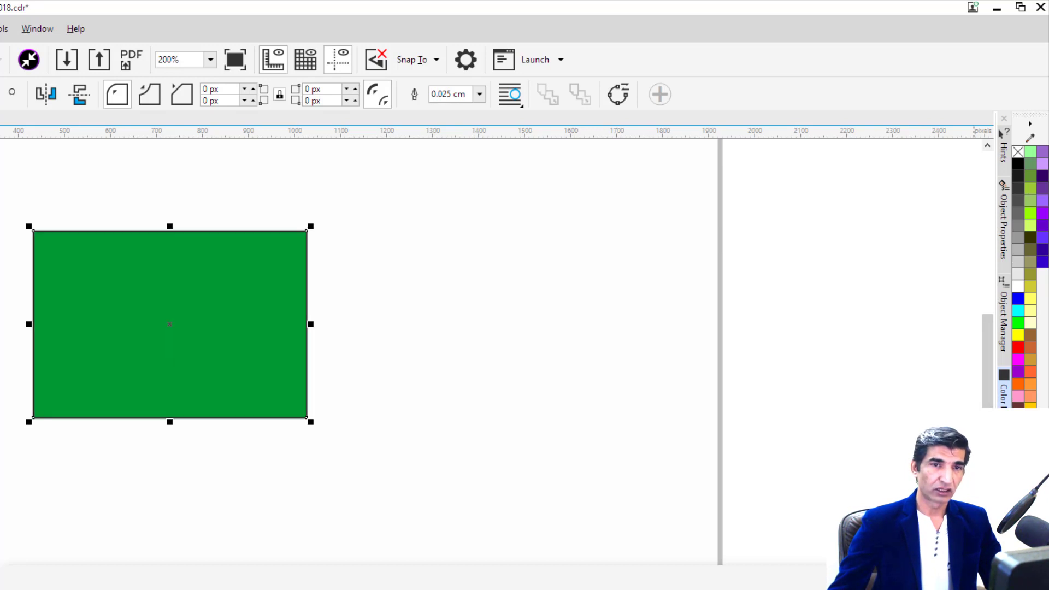
right_click(1044, 162)
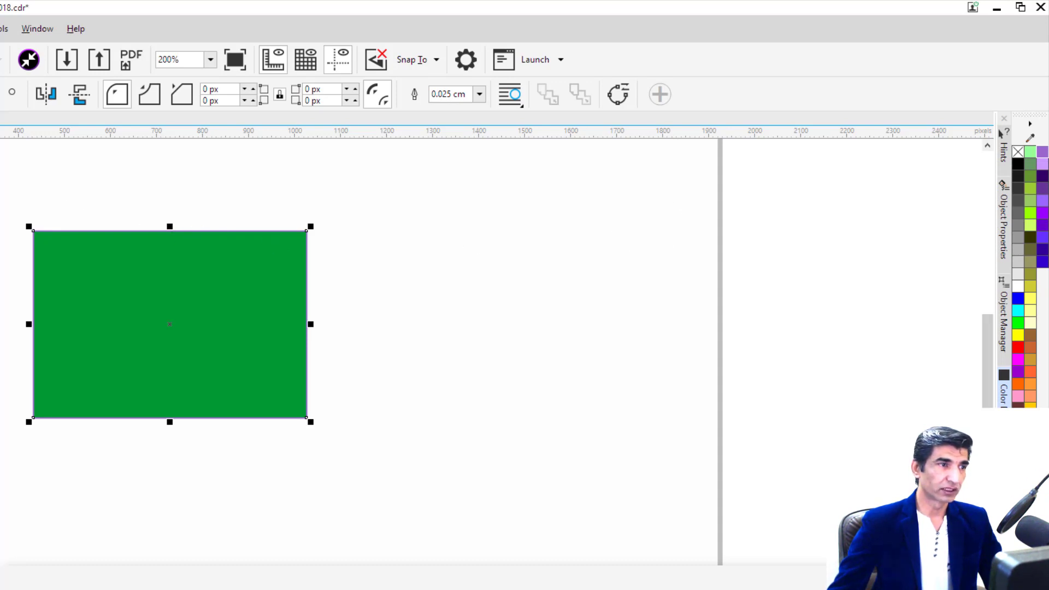
key(Escape)
drag(452, 468, 456, 483)
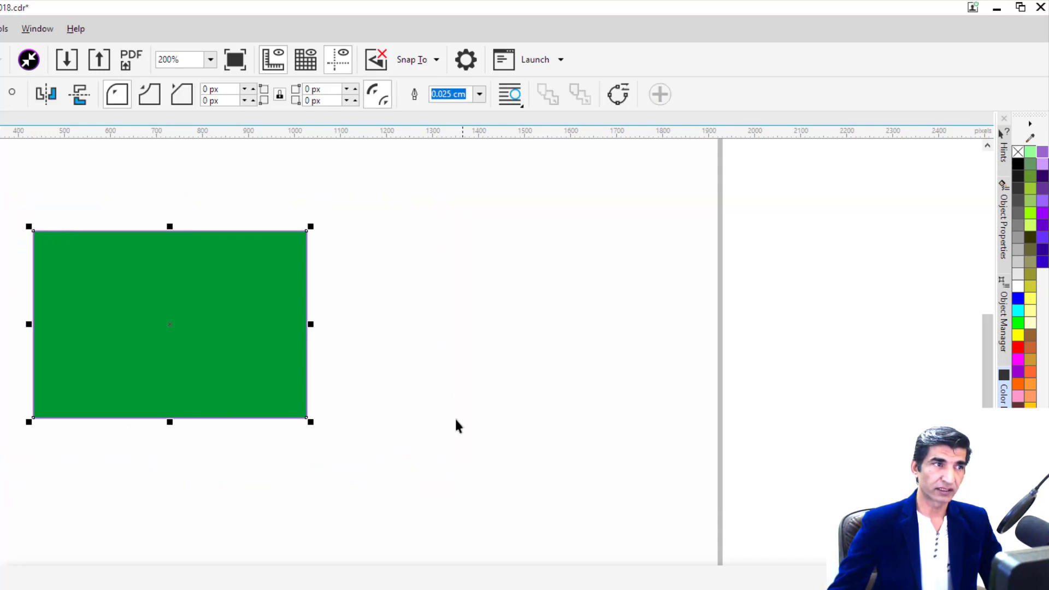
- Add the colors of the selected rectangle to the document palette
click(30, 31)
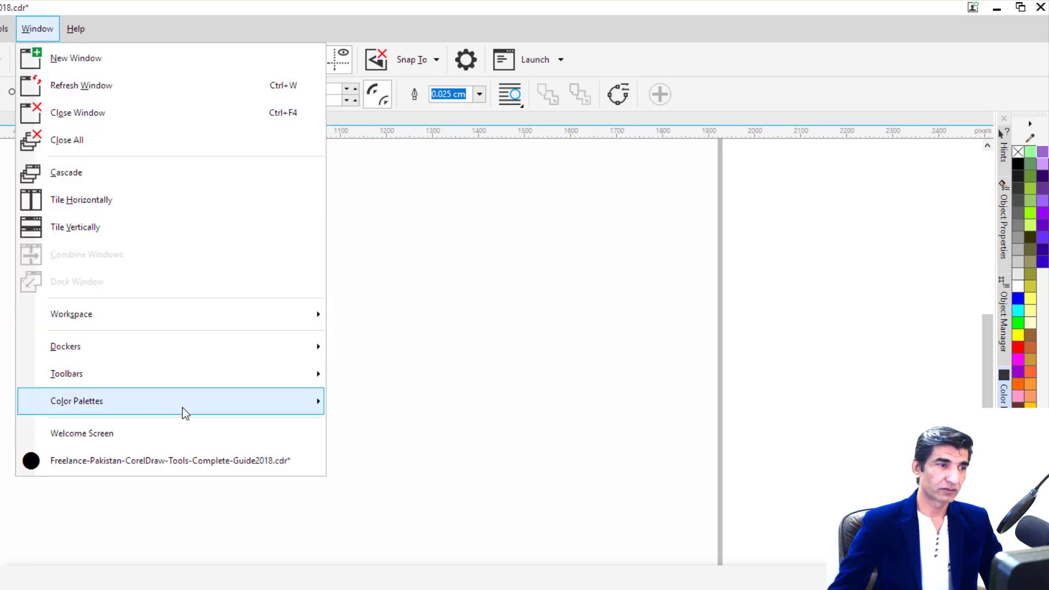
mouse_move(182, 407)
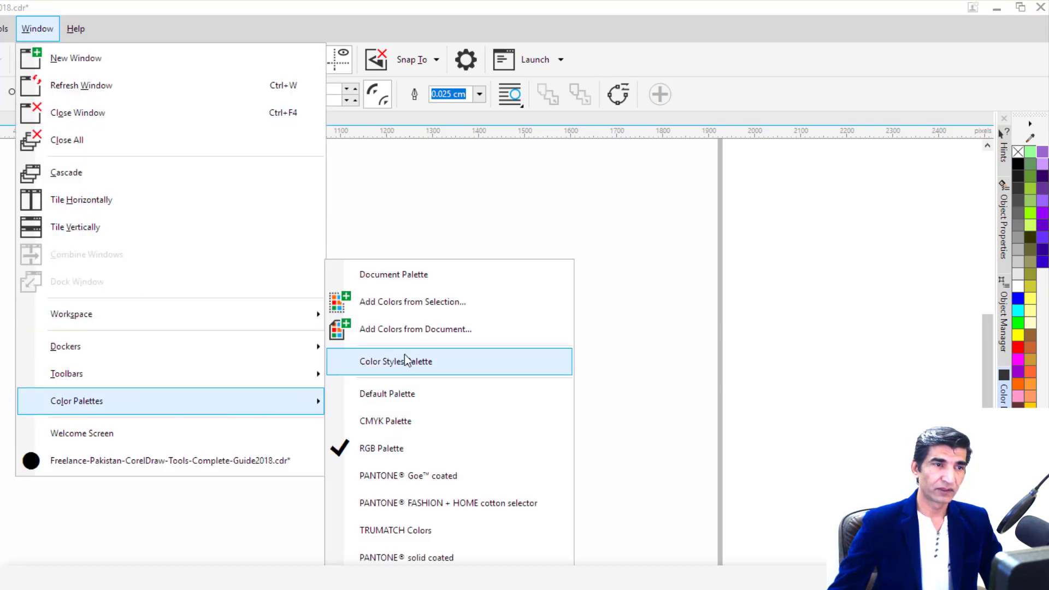
click(408, 303)
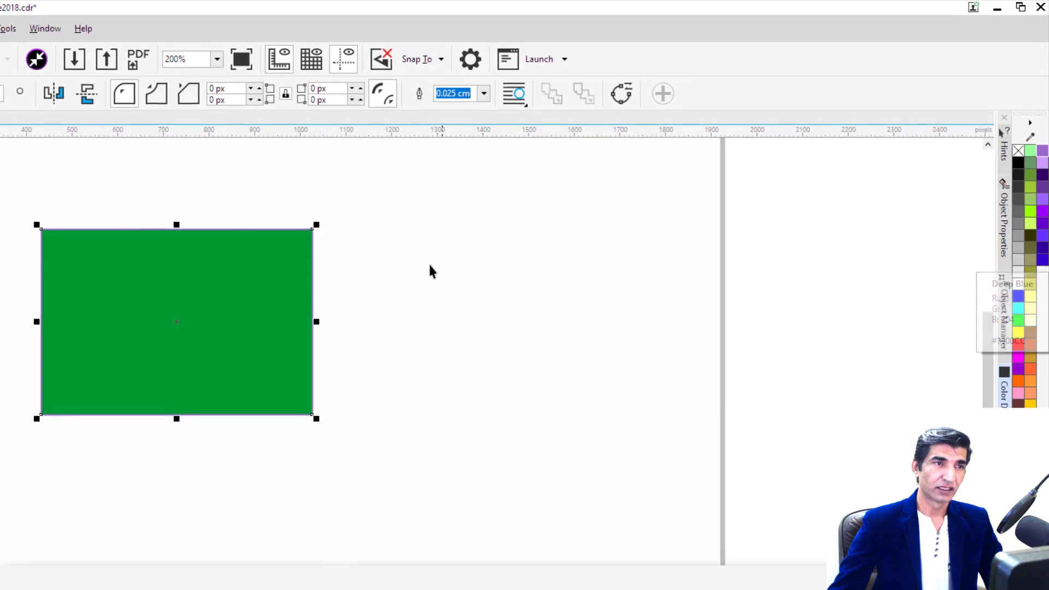
- Open the Color Palette Manager docker
click(67, 28)
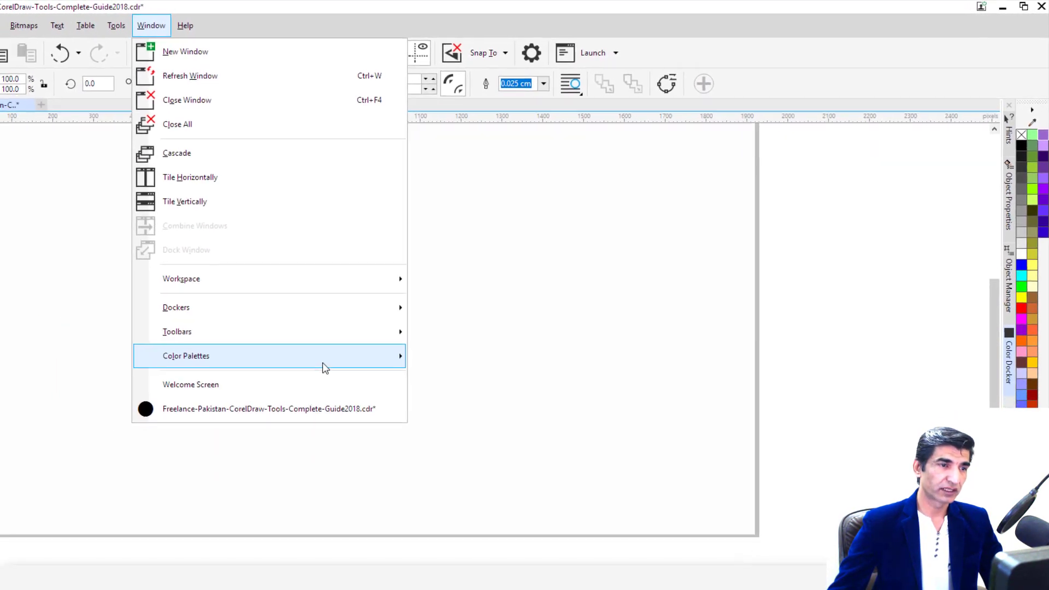
mouse_move(323, 363)
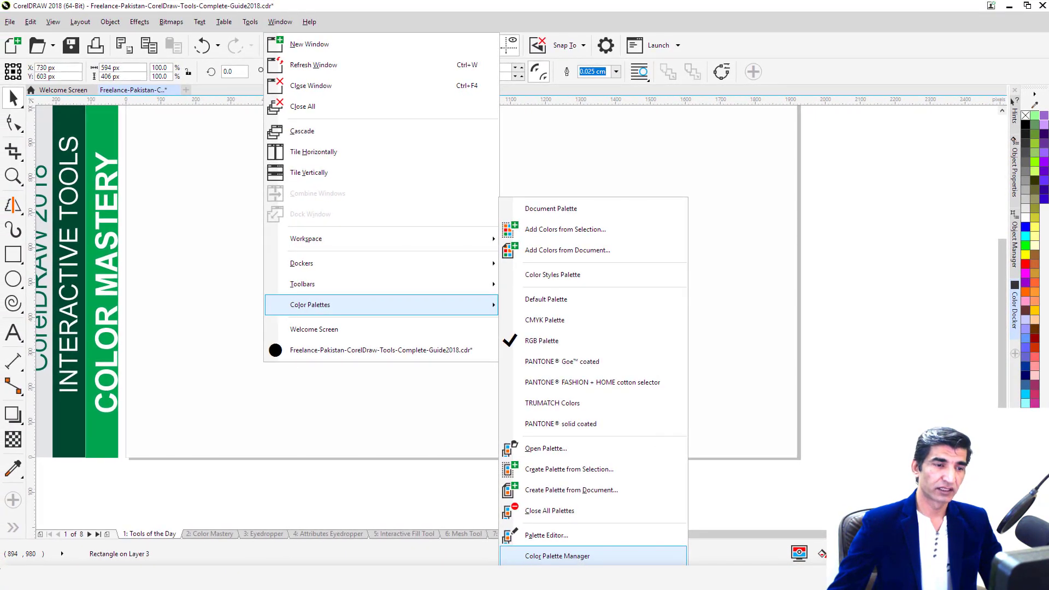
click(557, 556)
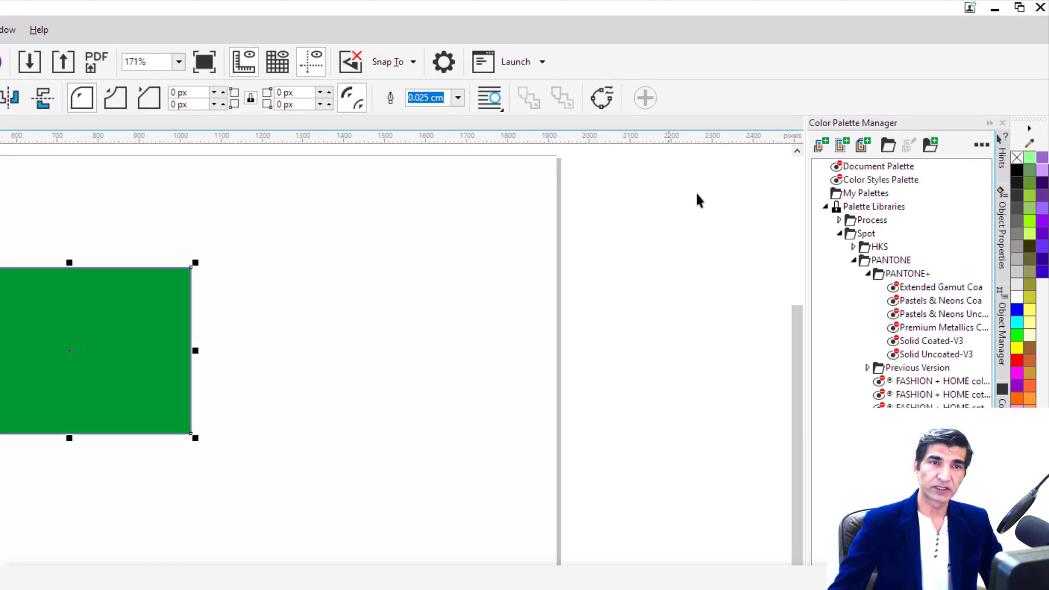
- Create a custom palette from the selected rectangle's colors and save it in My Palettes as "Freelance Pakistan"
click(844, 149)
drag(404, 226, 544, 237)
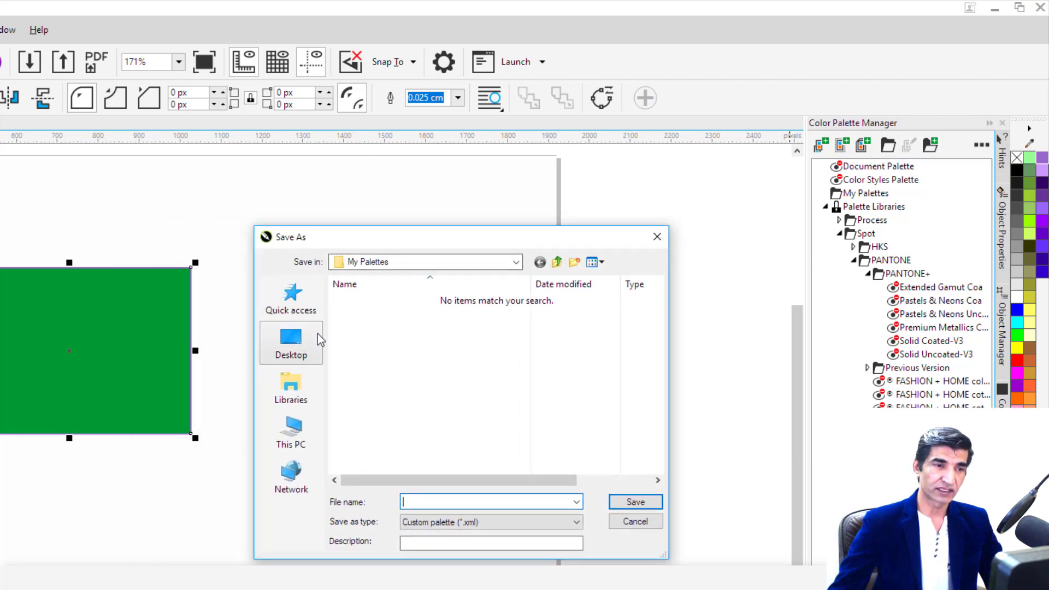
text(Fr)
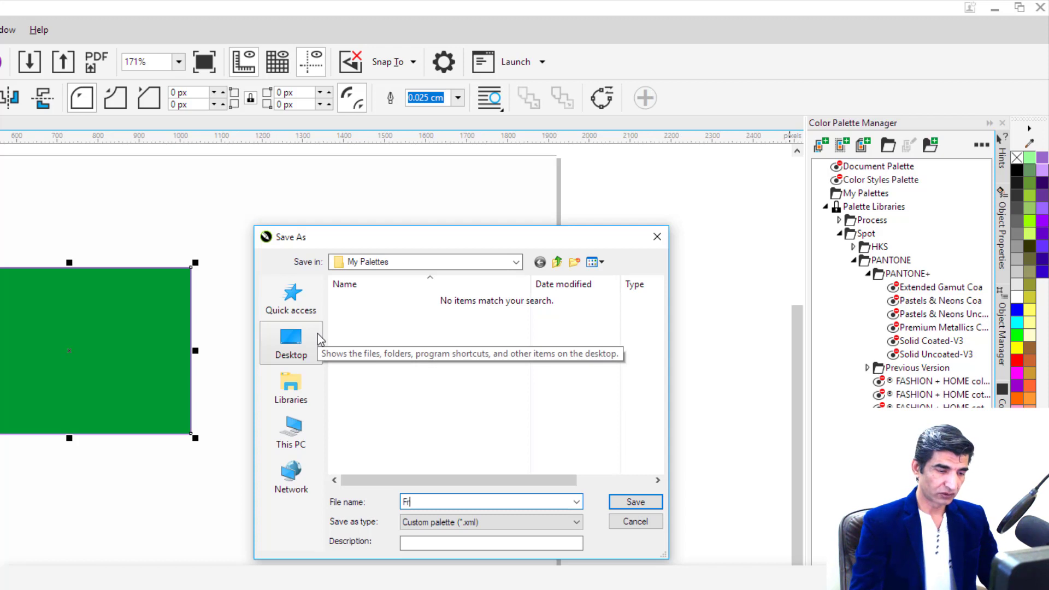
text(eelance)
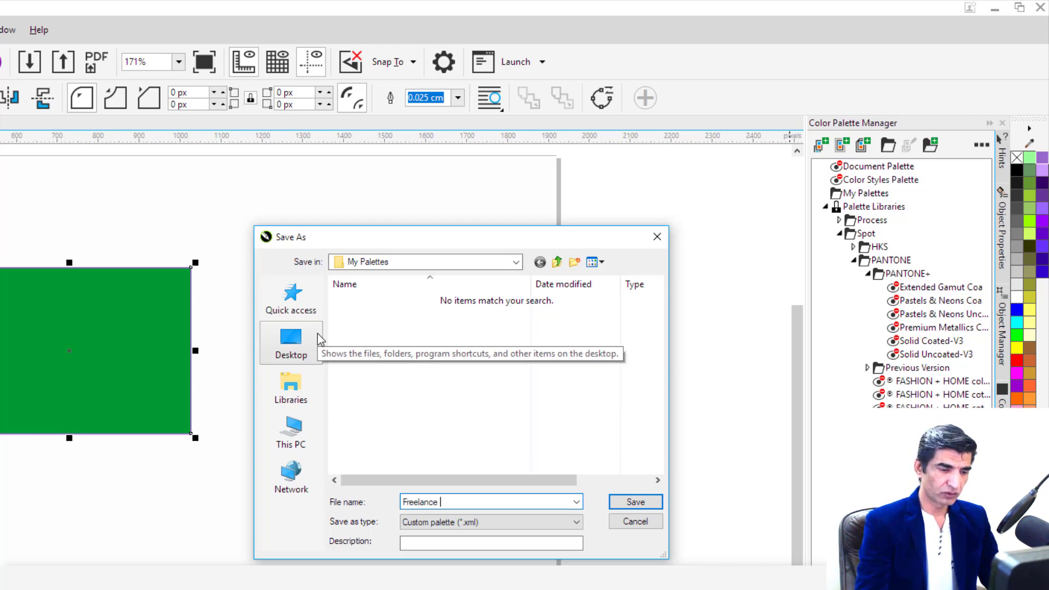
text( Pakistan)
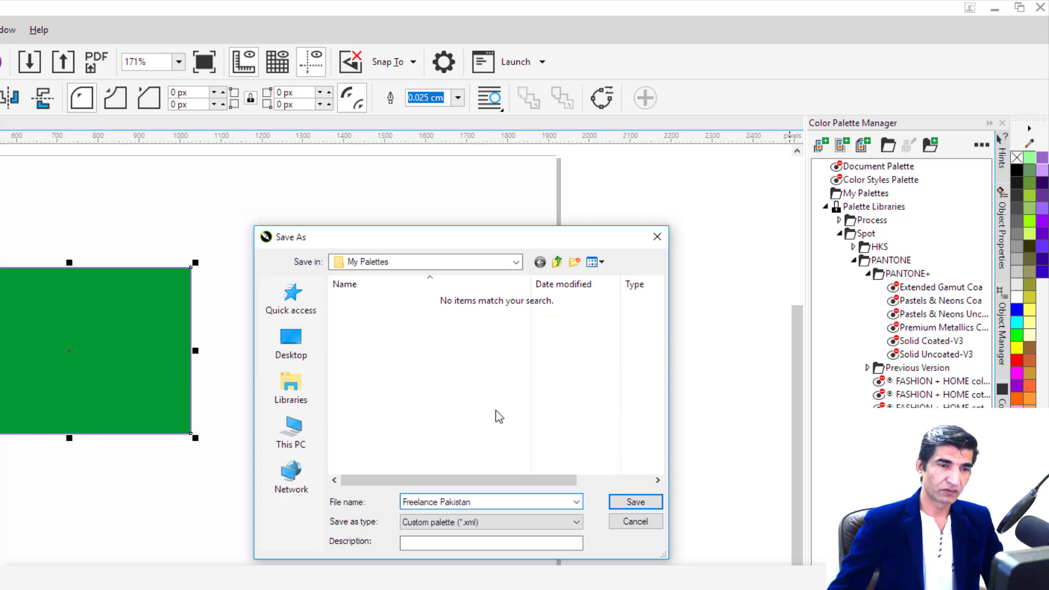
click(634, 500)
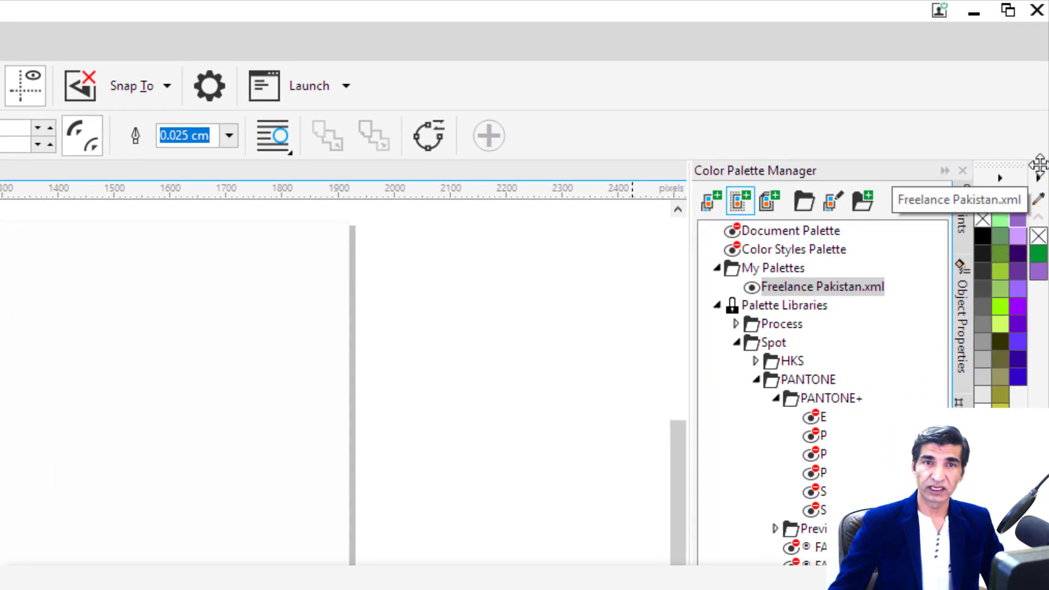
- Undock the Freelance Pakistan palette into a floating window, and close and reopen it through My Palettes
drag(1037, 166, 398, 243)
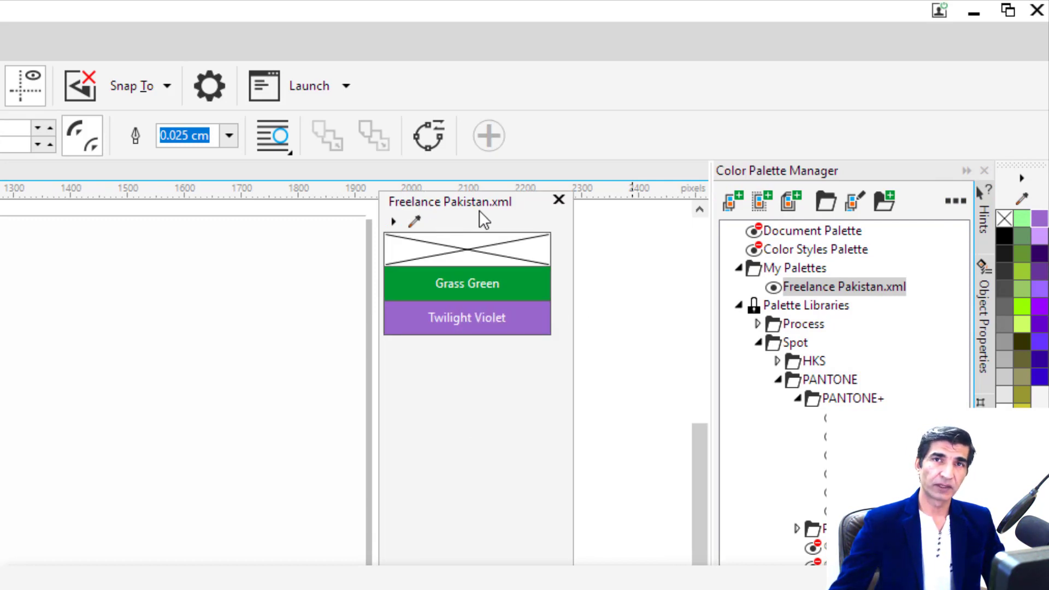
click(558, 198)
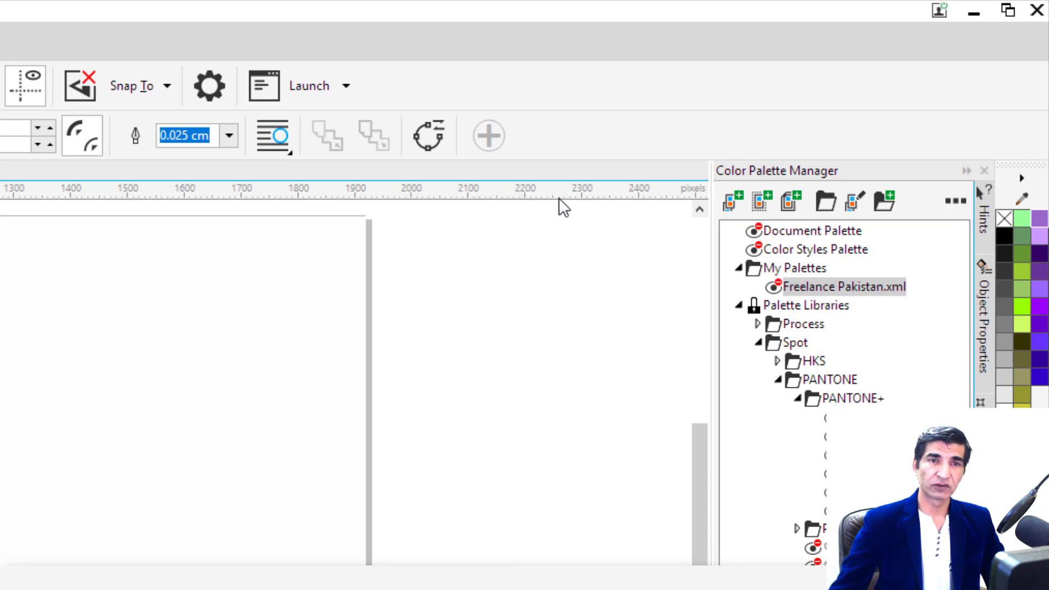
double_click(826, 289)
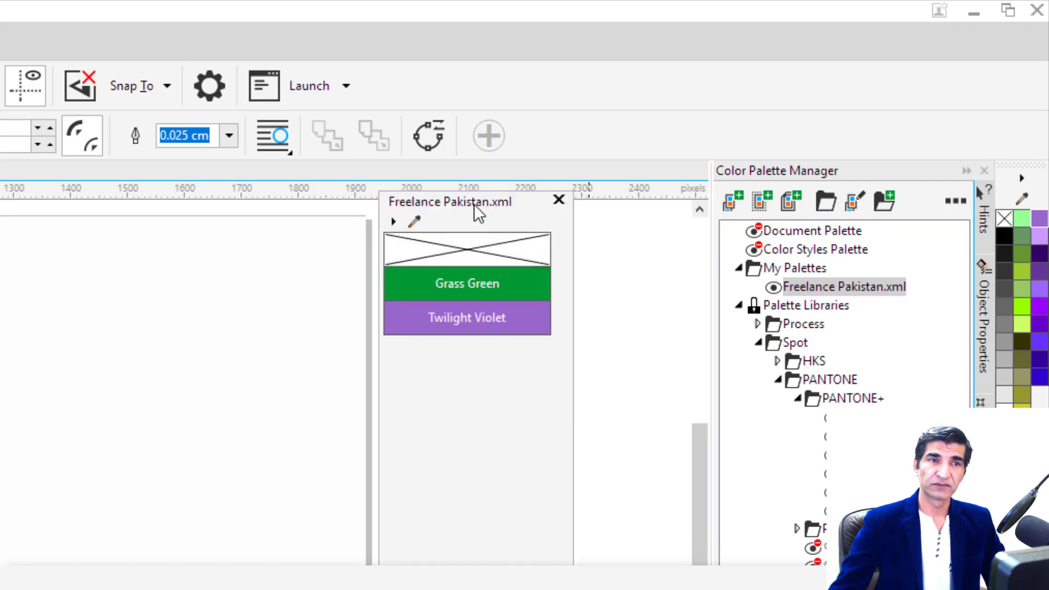
- Dock the Freelance Pakistan palette horizontally above the ruler, and undock and close it
mouse_move(473, 205)
mouse_down()
mouse_move(415, 188)
mouse_move(398, 167)
mouse_up()
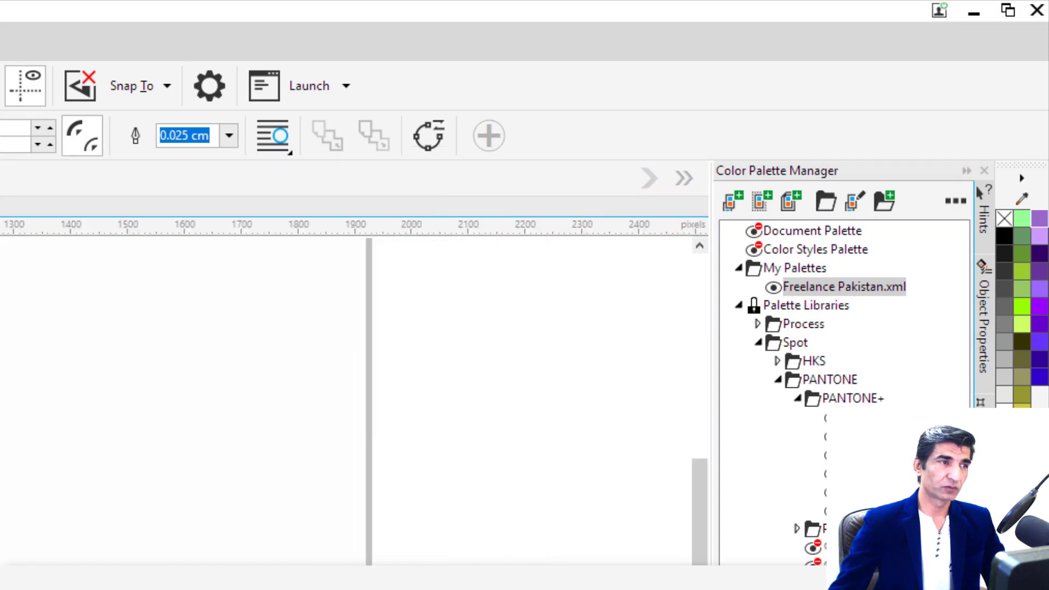
key(Escape)
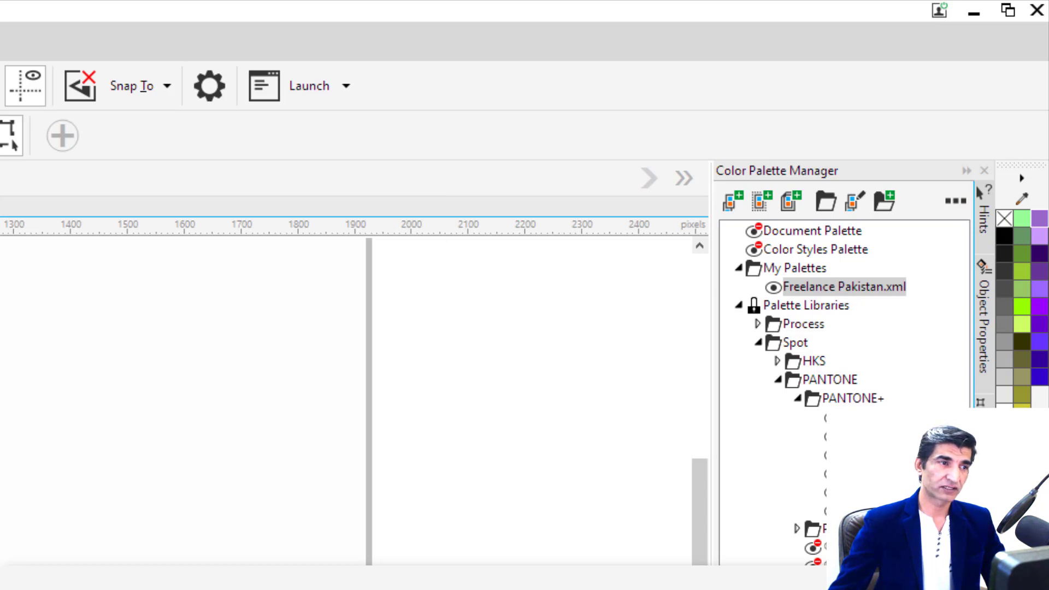
key(Tab)
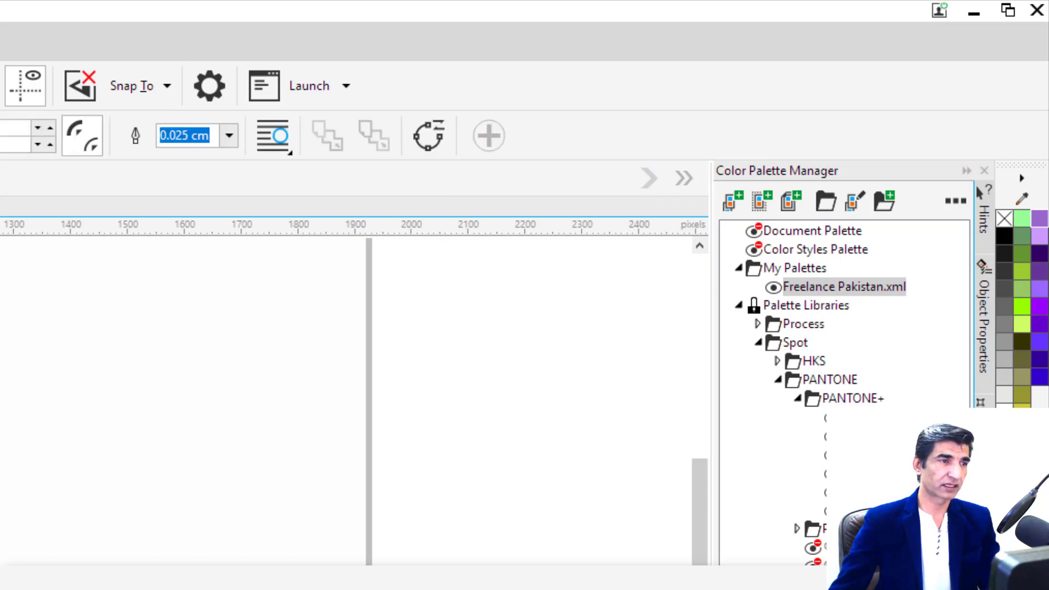
key(Escape)
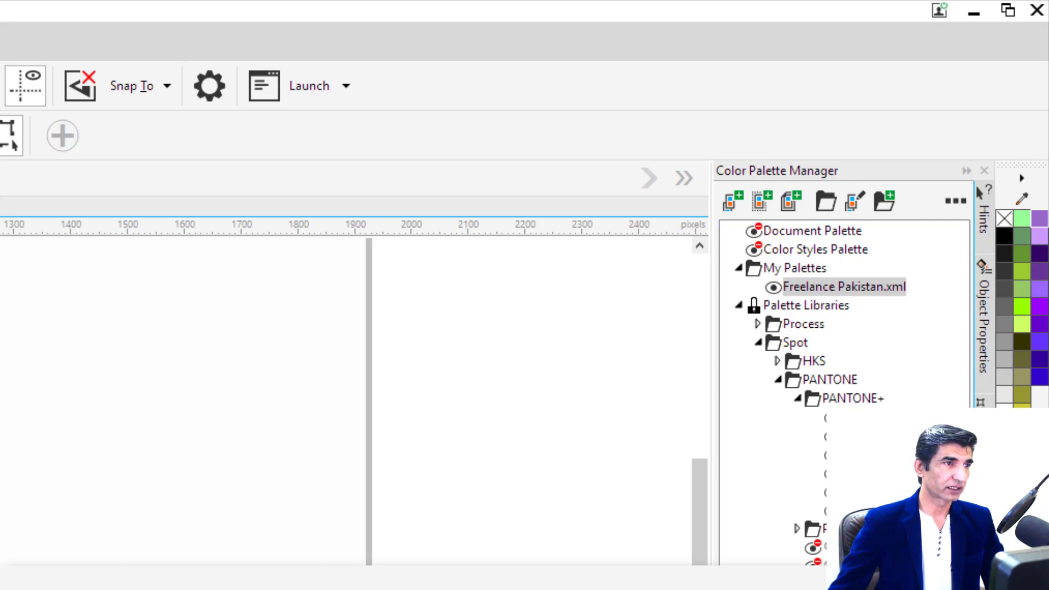
drag(0, 178, 0, 307)
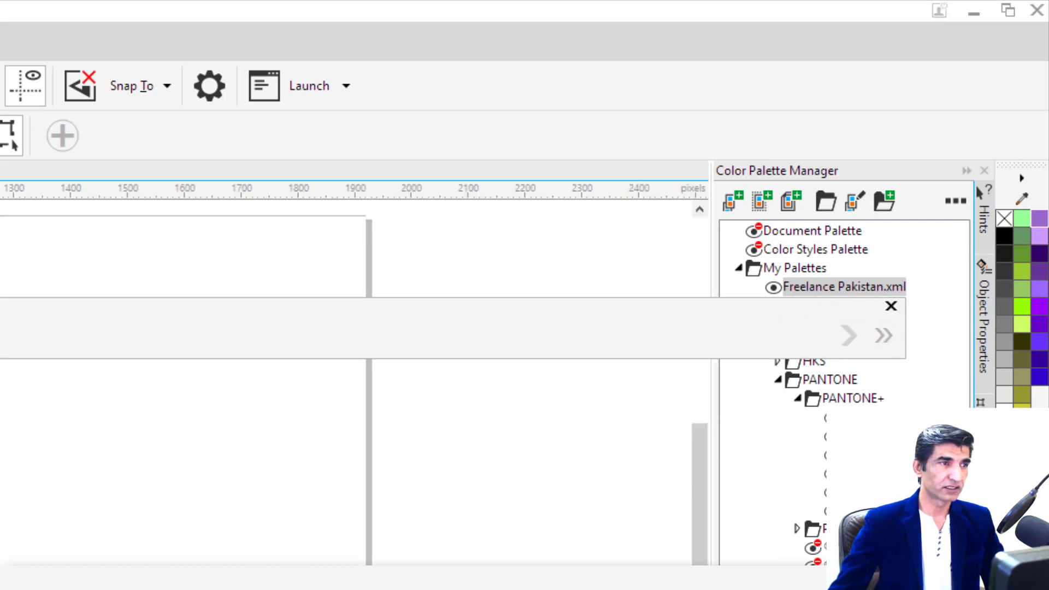
click(891, 306)
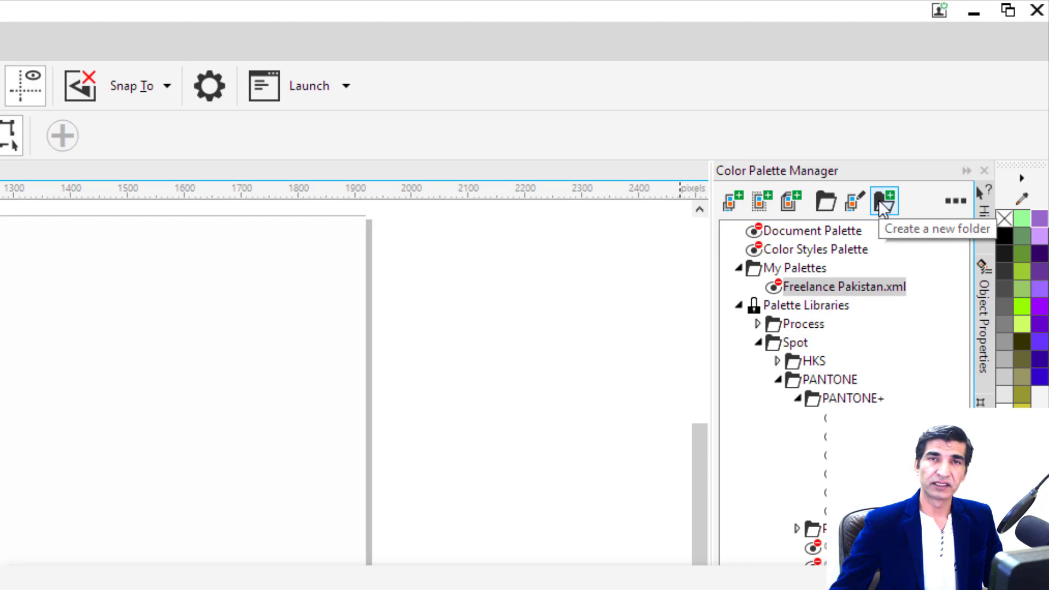
click(965, 205)
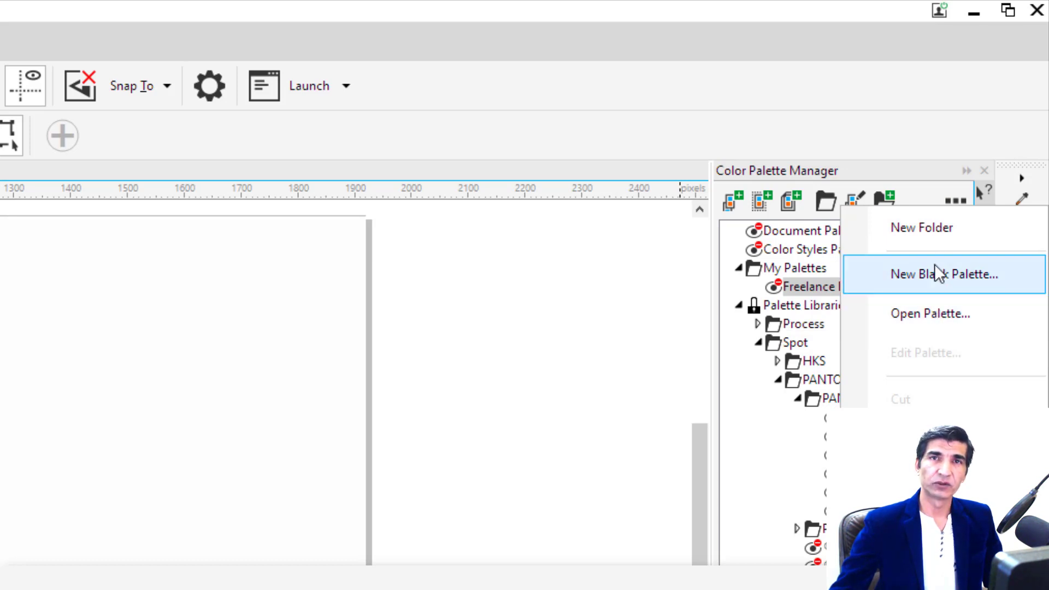
click(935, 202)
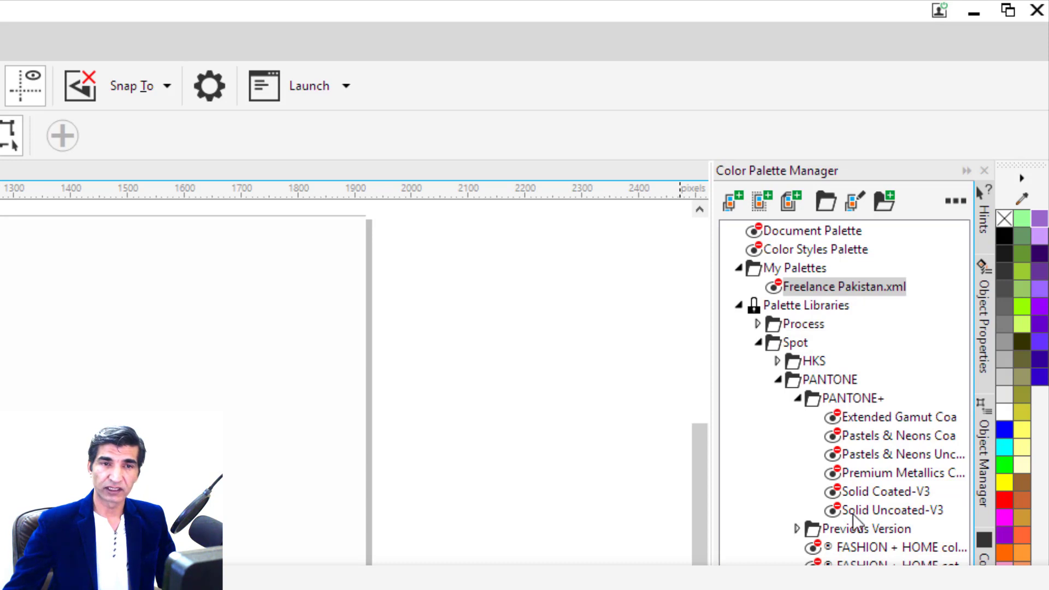
- Show the Extended Gamut Coated palette from the PANTONE+ spot color library
click(871, 424)
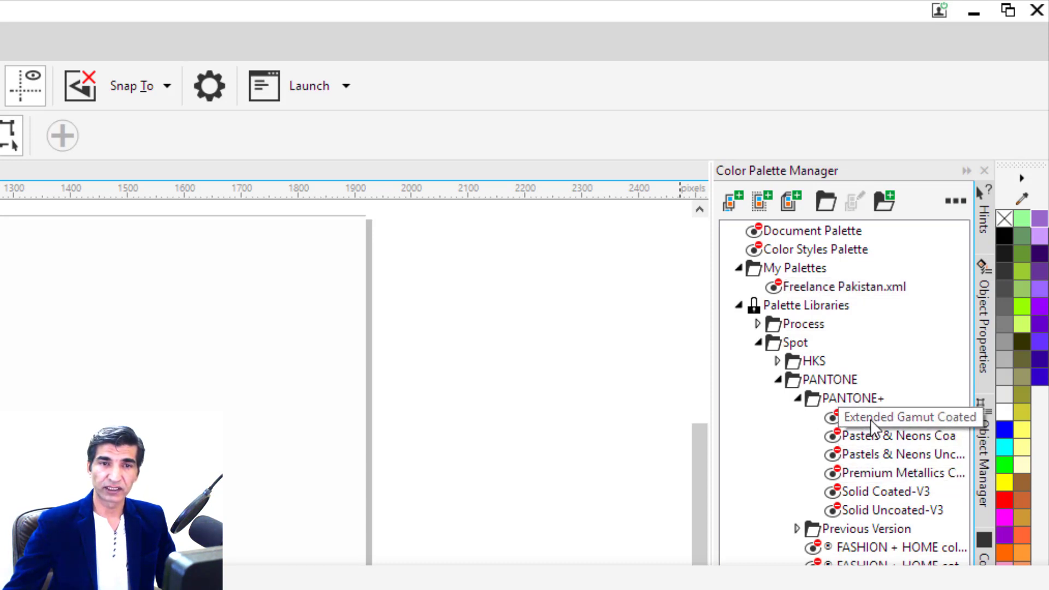
double_click(906, 421)
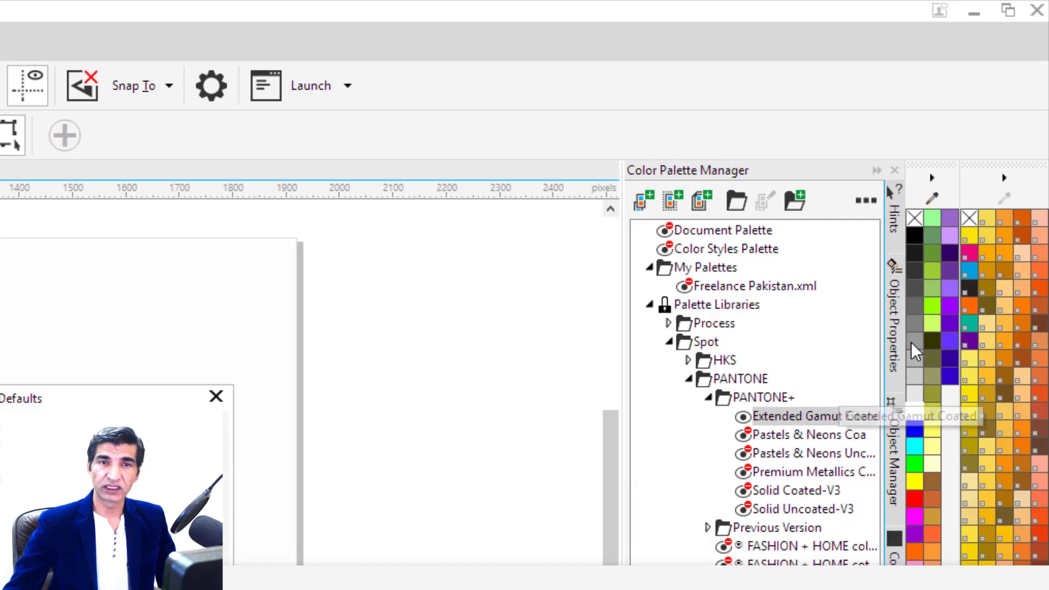
- Hide the RGB Palette among the palette libraries in the Color Palette Manager
click(227, 392)
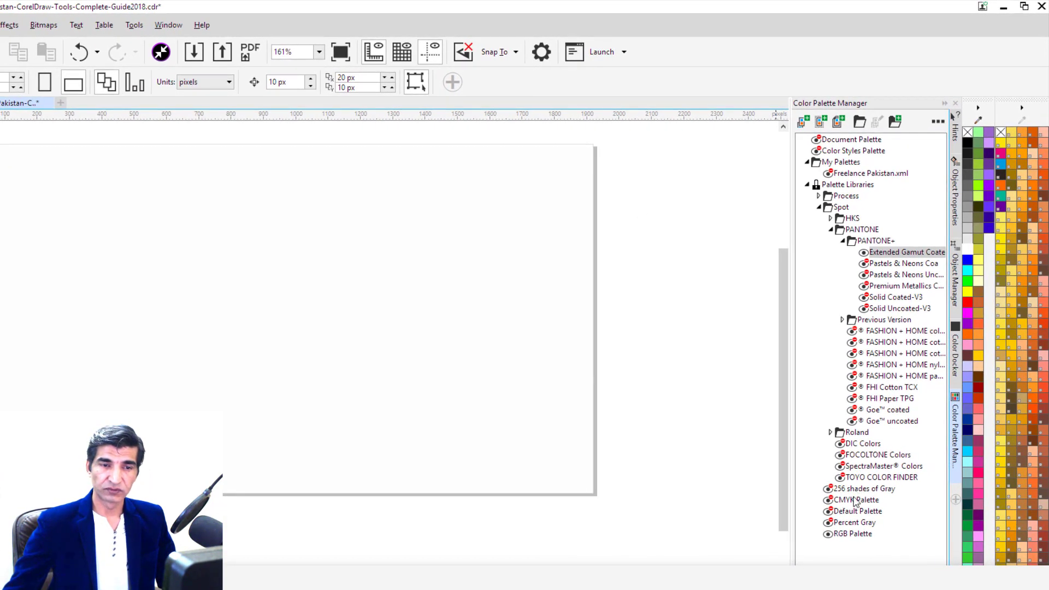
click(859, 524)
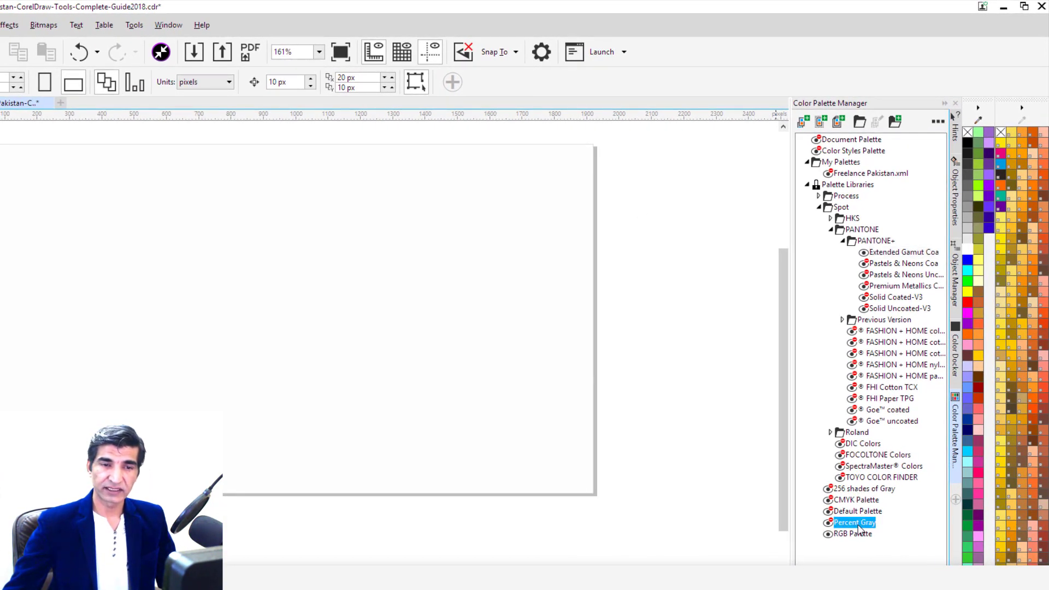
click(861, 534)
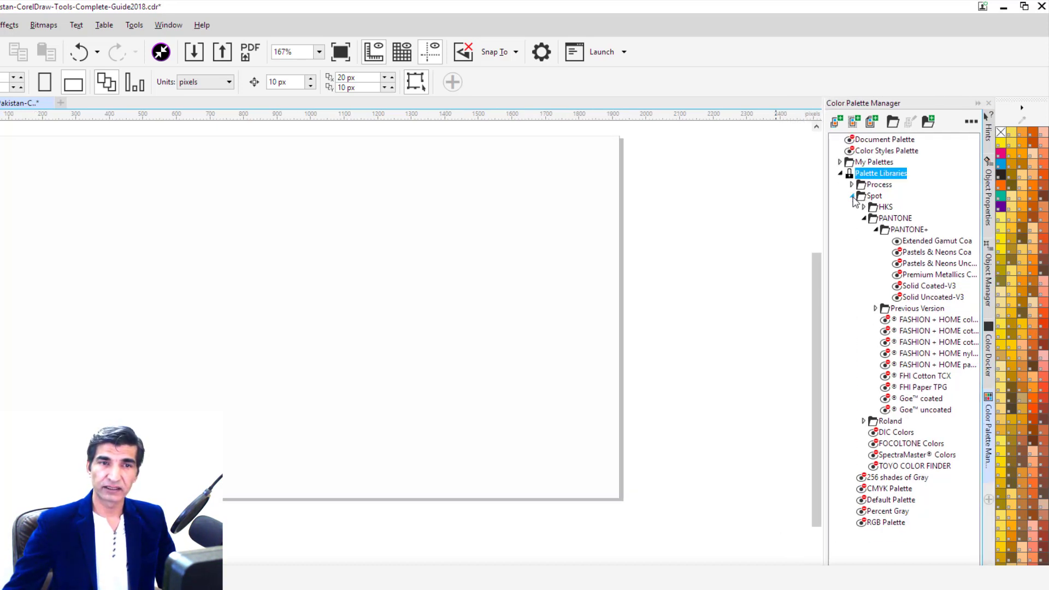
- Collapse the Spot libraries and show the Shades of Spring palette from the Process CMYK Nature library
click(851, 196)
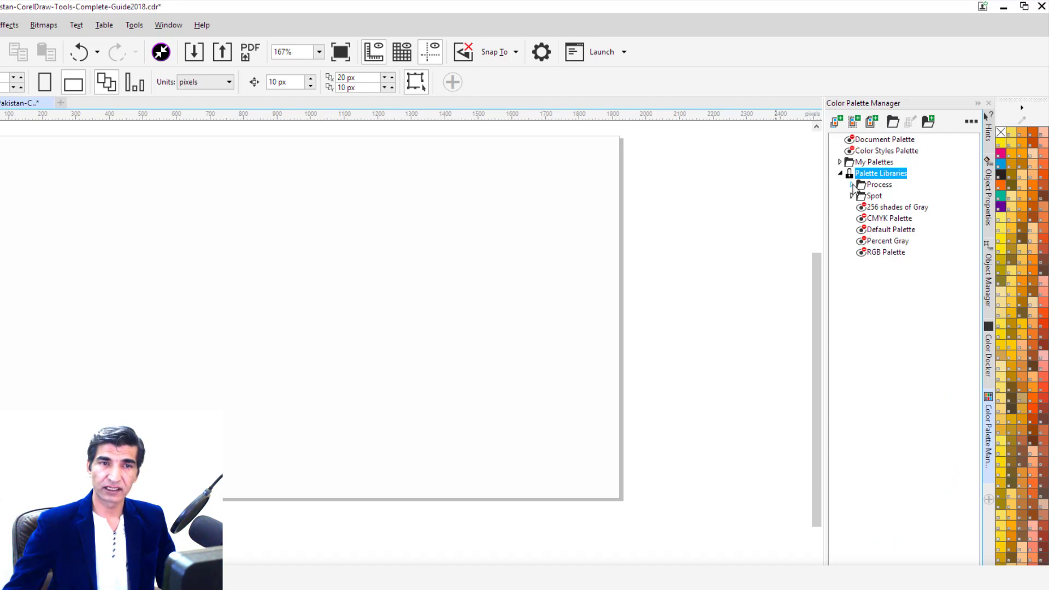
click(852, 185)
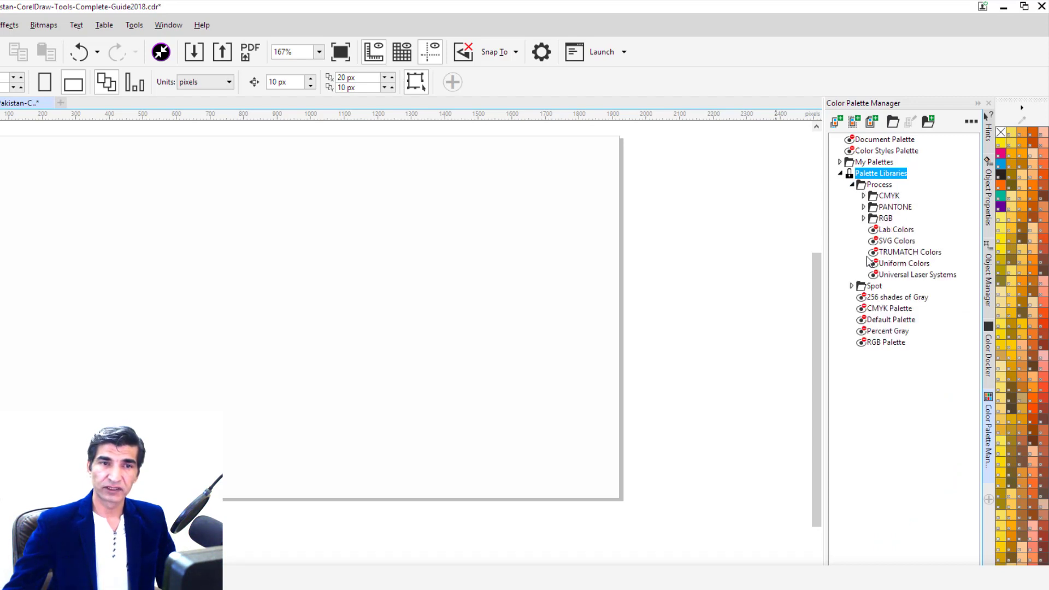
click(863, 196)
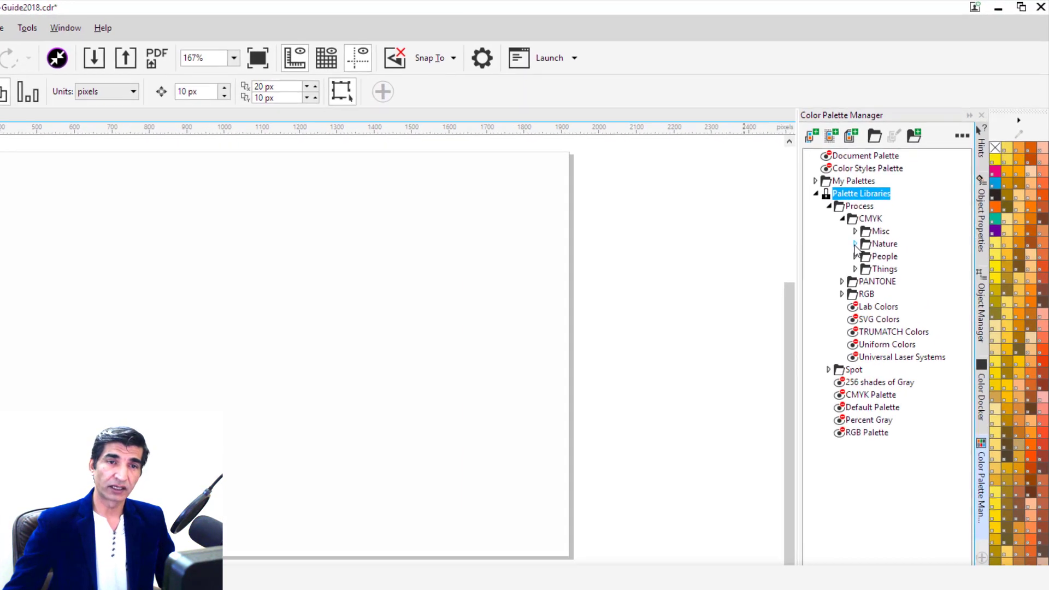
click(831, 274)
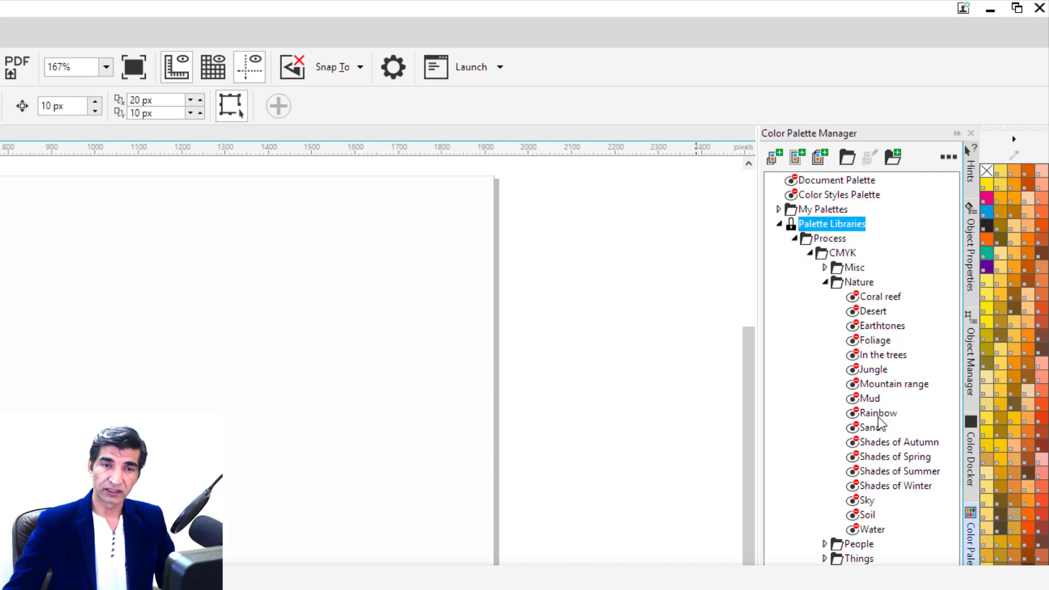
double_click(893, 457)
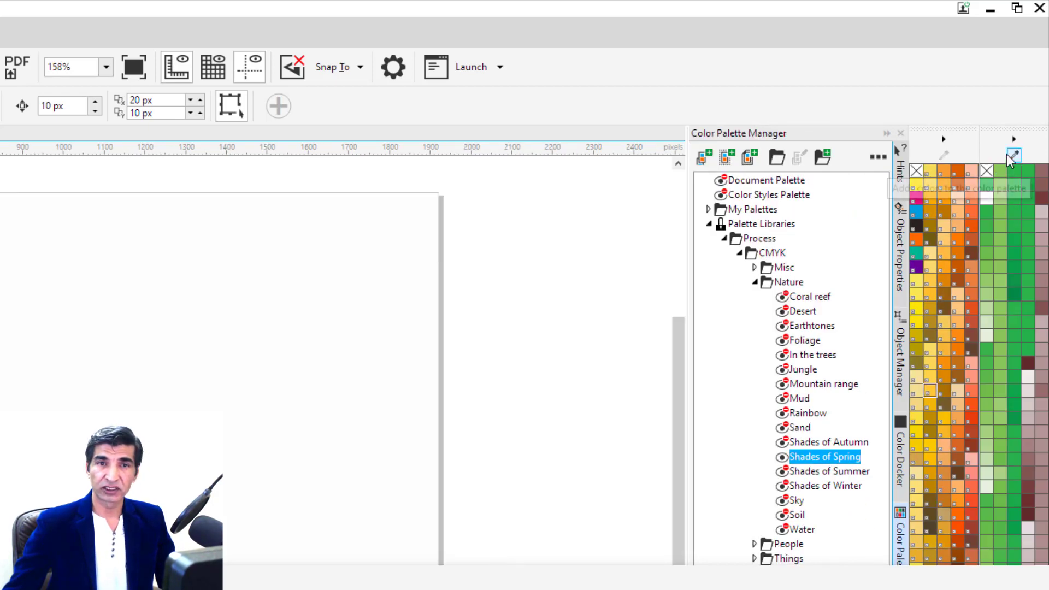
- Undock the Shades of Spring palette and resize its floating window into a wide, short grid that fits all swatches
drag(1004, 129, 534, 196)
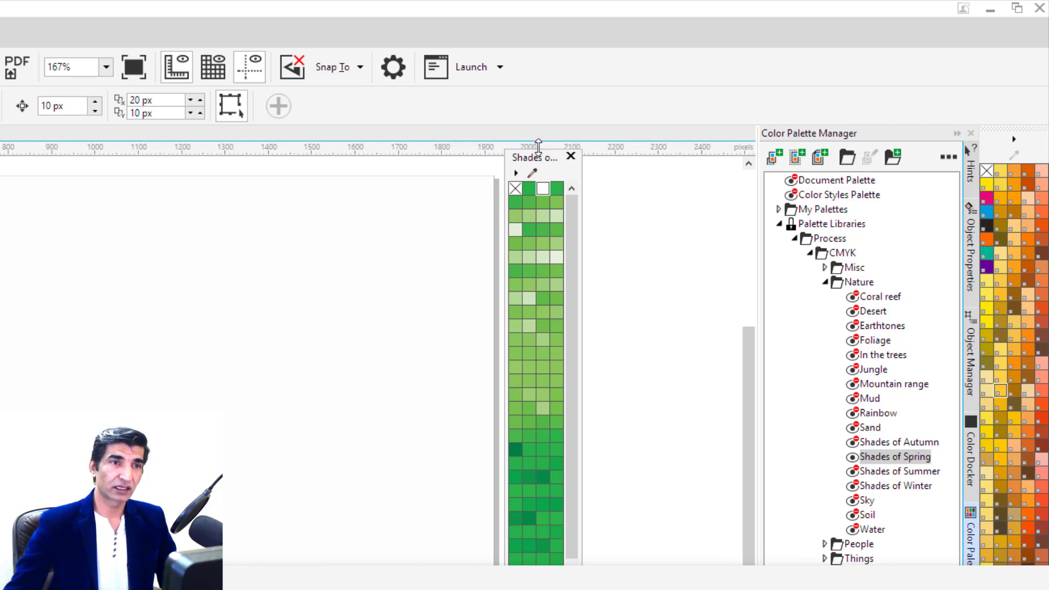
drag(540, 165, 586, 65)
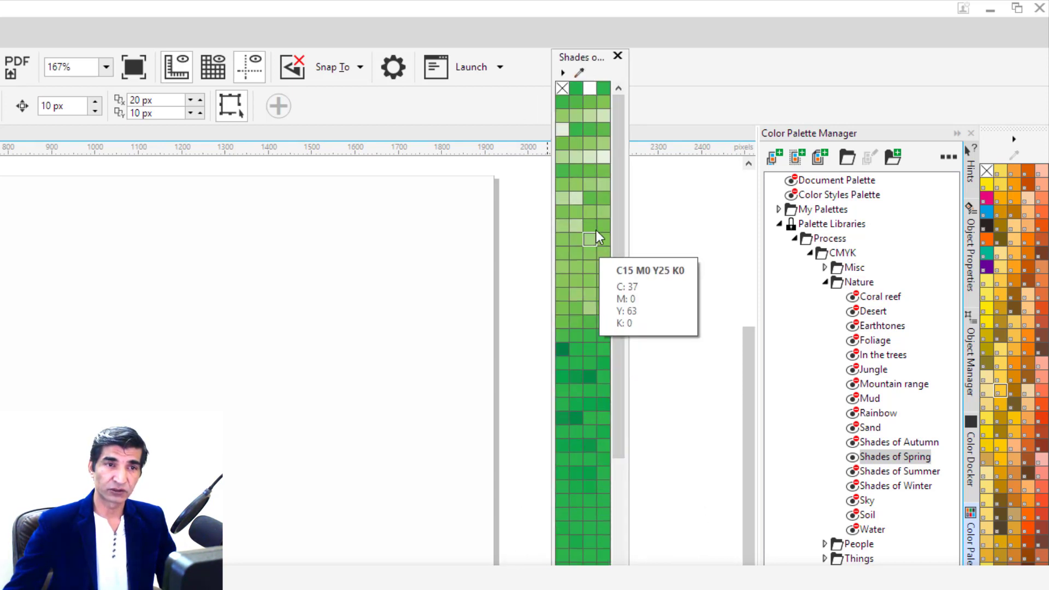
drag(618, 170, 620, 503)
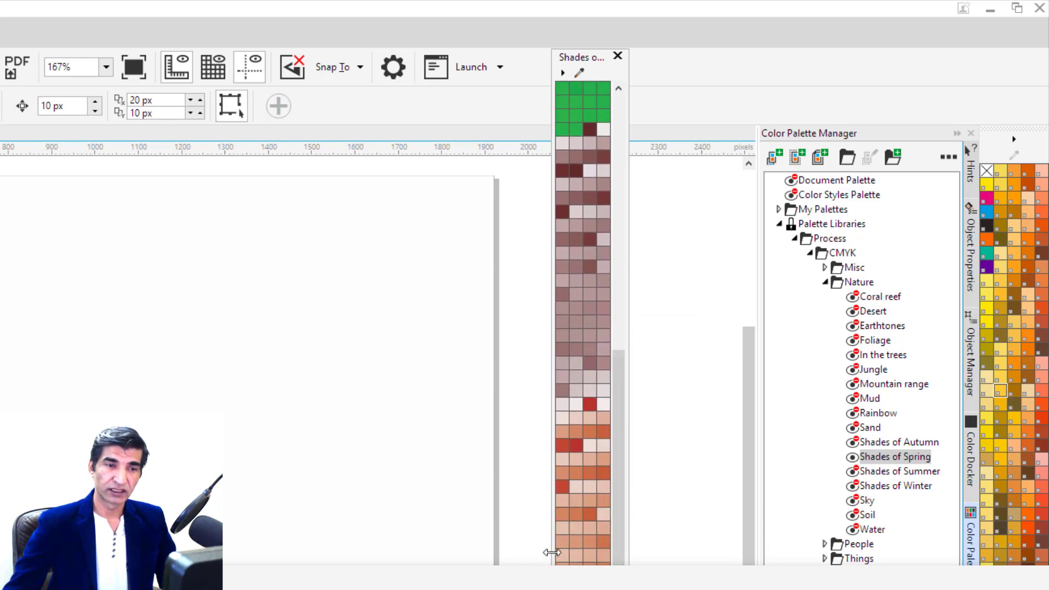
drag(550, 553, 253, 155)
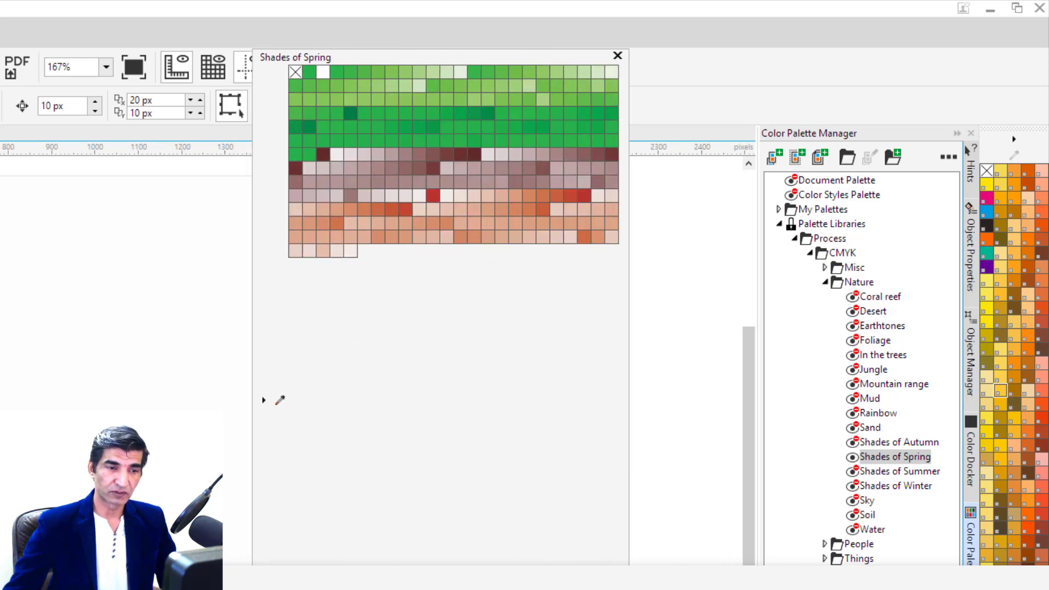
drag(435, 565, 433, 272)
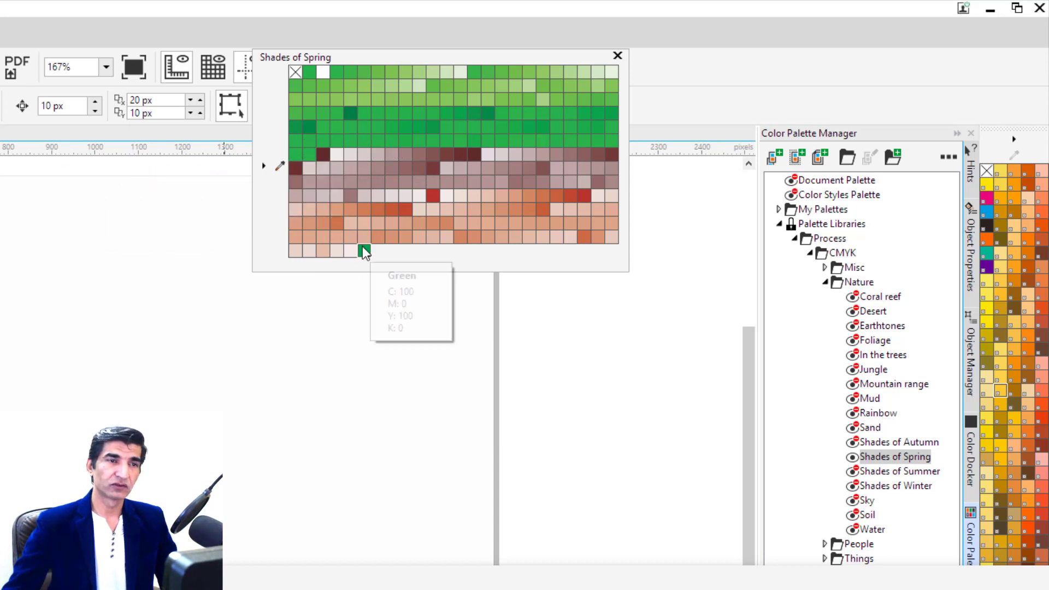
click(264, 167)
click(263, 166)
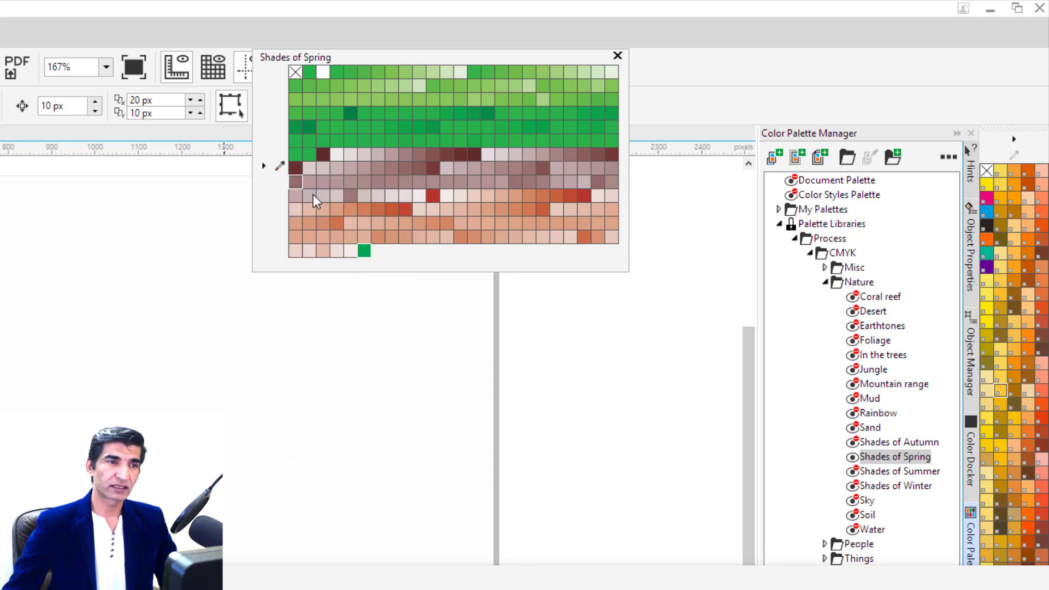
click(264, 167)
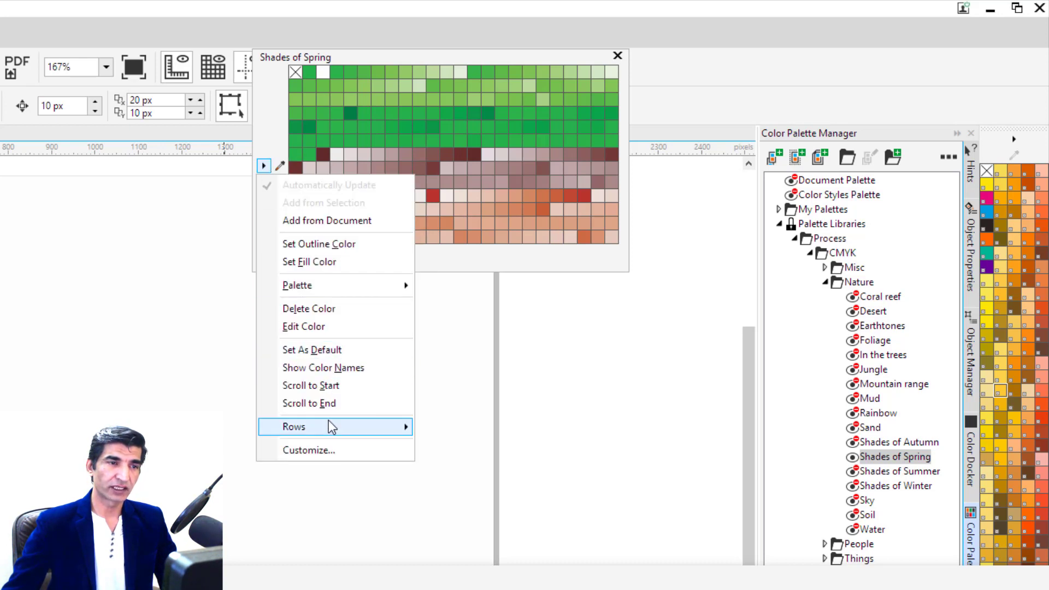
mouse_move(330, 427)
click(448, 462)
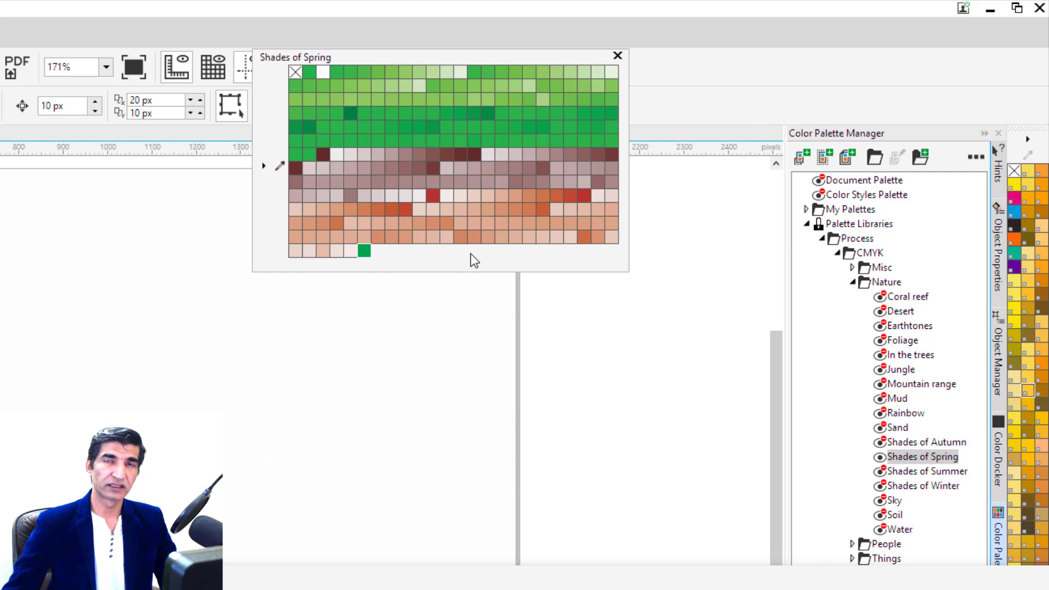
- Close the floating Shades of Spring palette, the Color Palette Manager and the Extended Gamut Coated palette
click(617, 56)
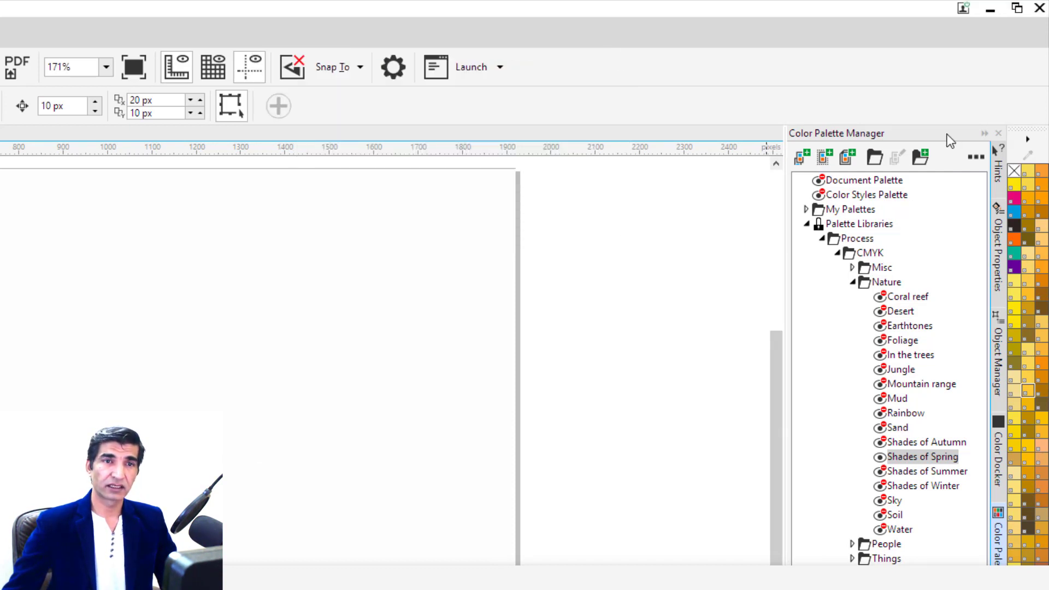
mouse_move(946, 133)
mouse_down()
mouse_move(798, 162)
mouse_move(658, 133)
mouse_move(741, 133)
mouse_up()
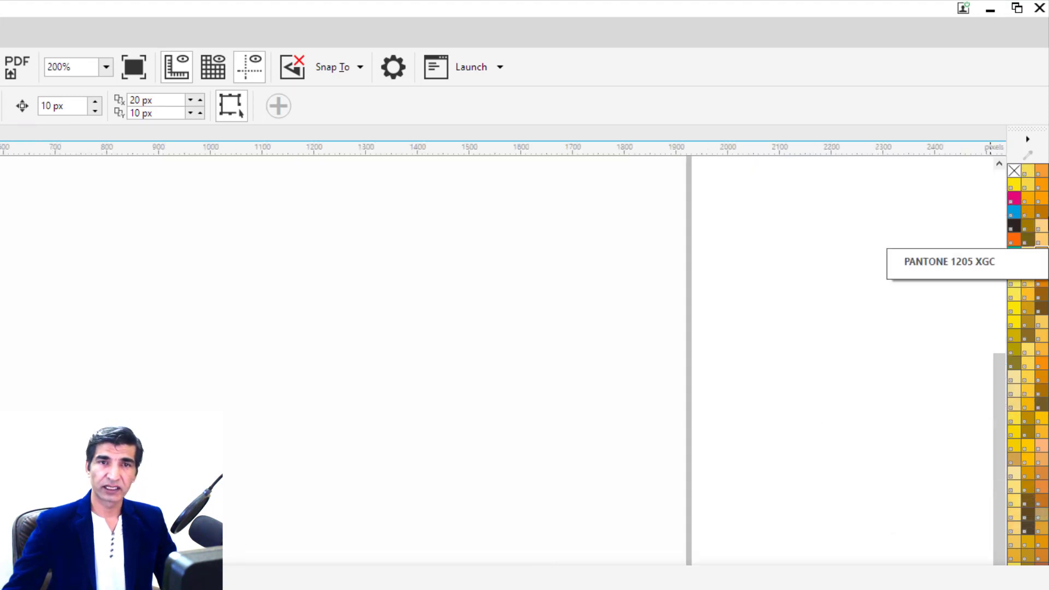
mouse_move(1033, 129)
mouse_down()
mouse_move(779, 220)
mouse_move(691, 218)
mouse_move(708, 171)
mouse_up()
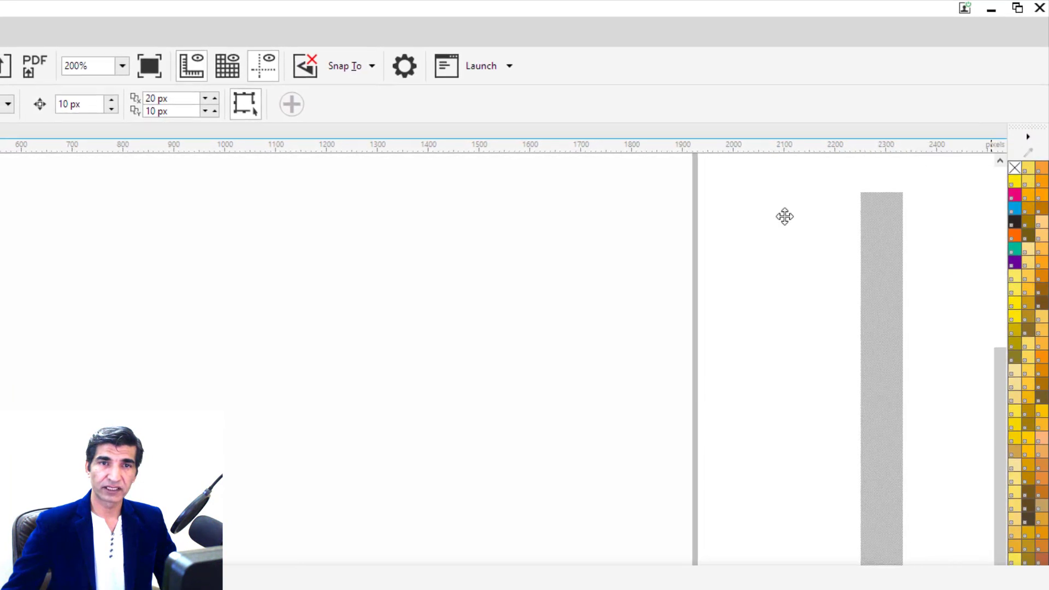
click(704, 160)
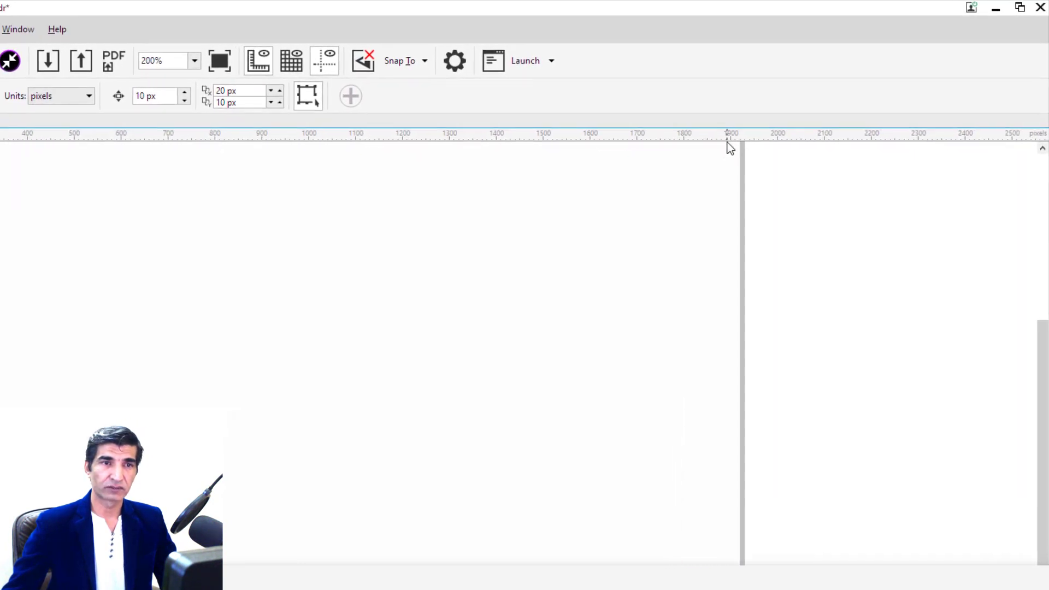
- Show the Default Palette and dock it vertically beside the drawing window's vertical scroll bar
click(18, 29)
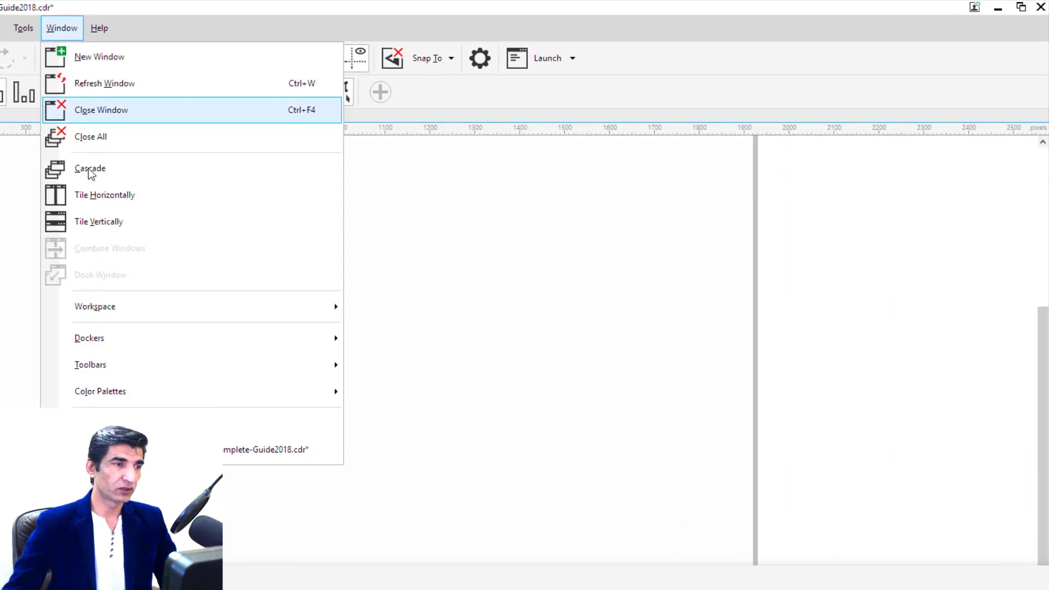
mouse_move(188, 395)
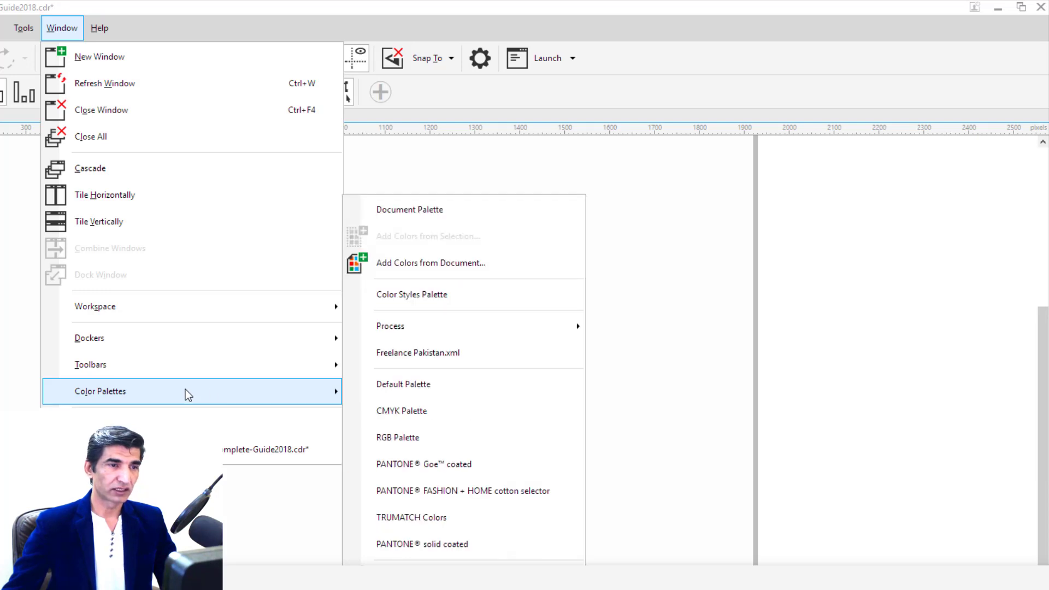
click(412, 385)
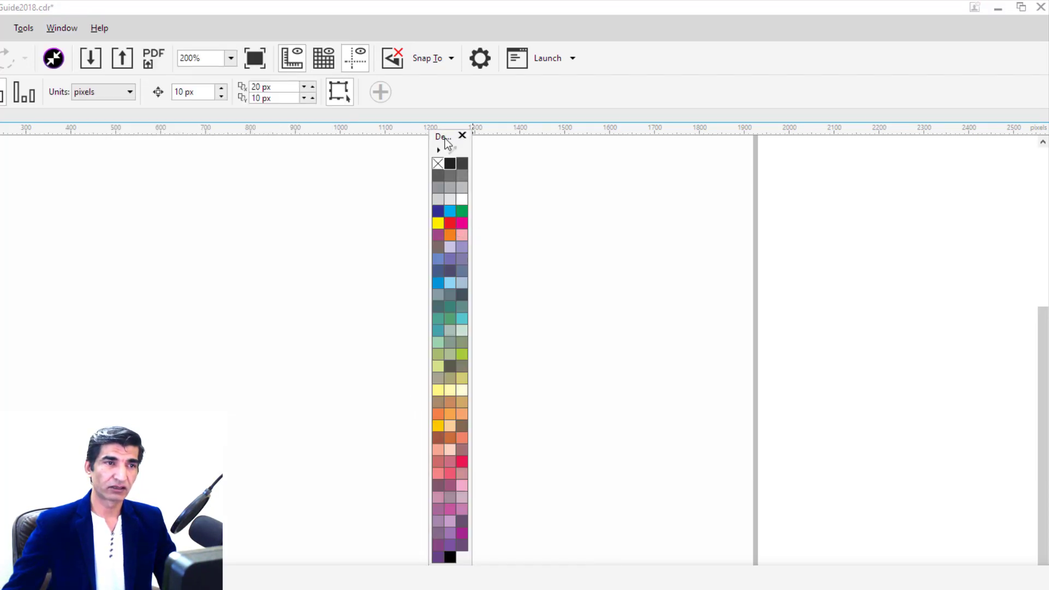
mouse_move(445, 138)
mouse_down()
mouse_move(1038, 196)
mouse_move(1037, 124)
mouse_move(1044, 134)
mouse_up()
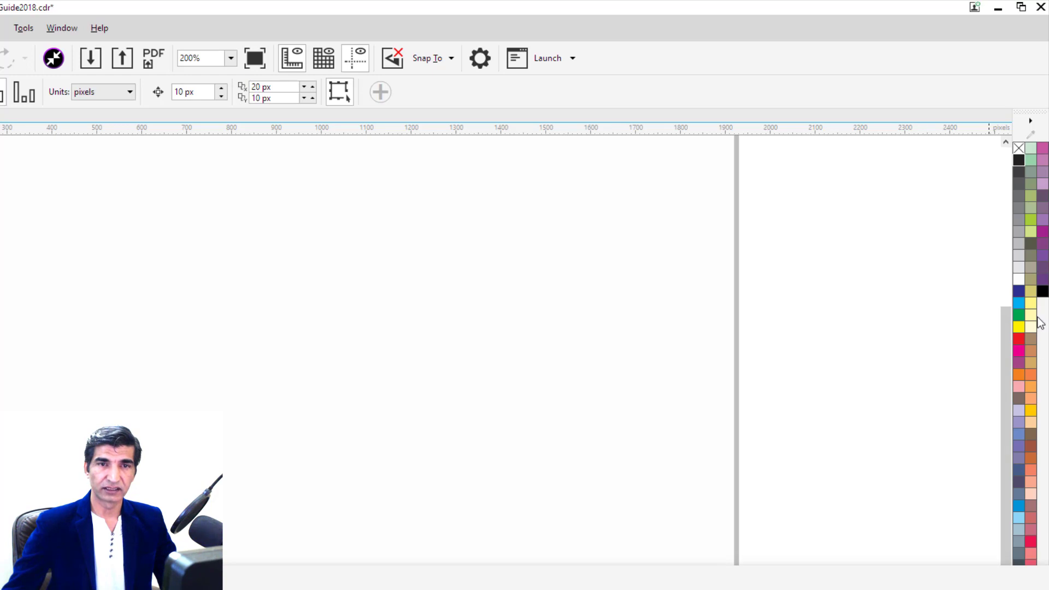
- Set the docked Default Palette to display in 1 row
click(1030, 121)
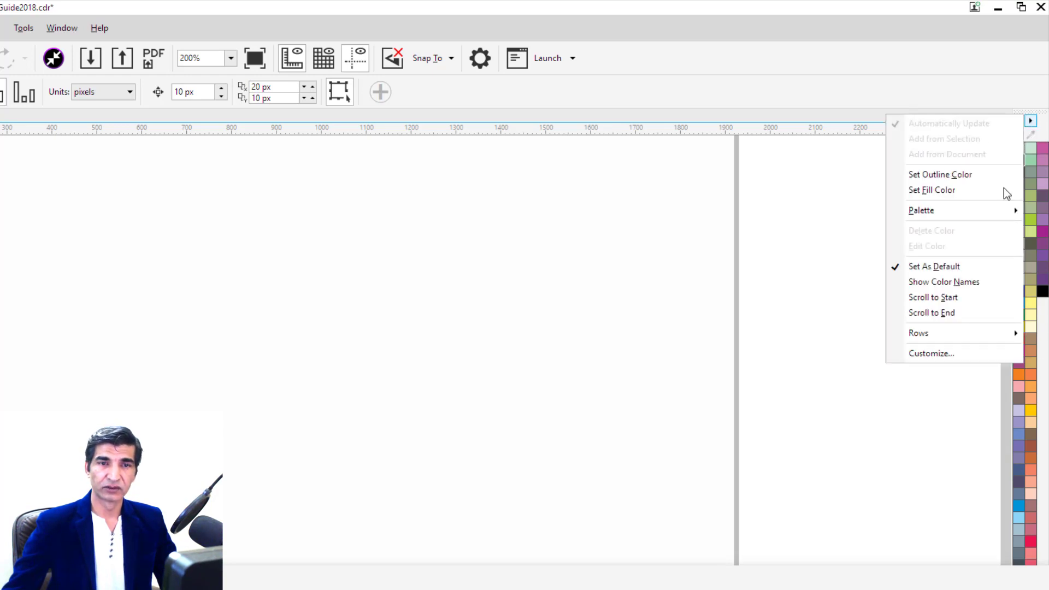
mouse_move(948, 333)
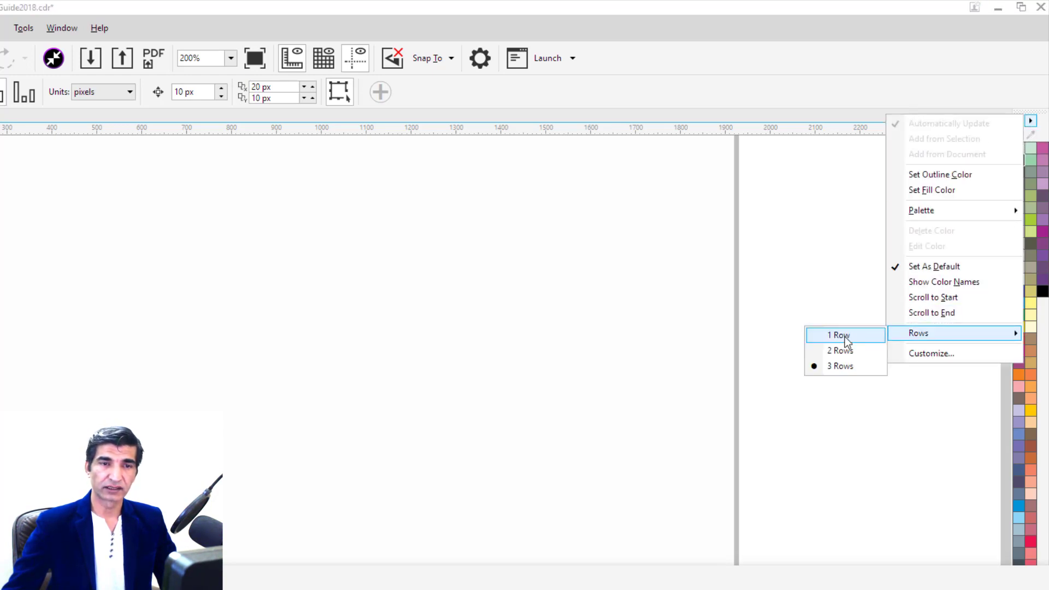
click(844, 336)
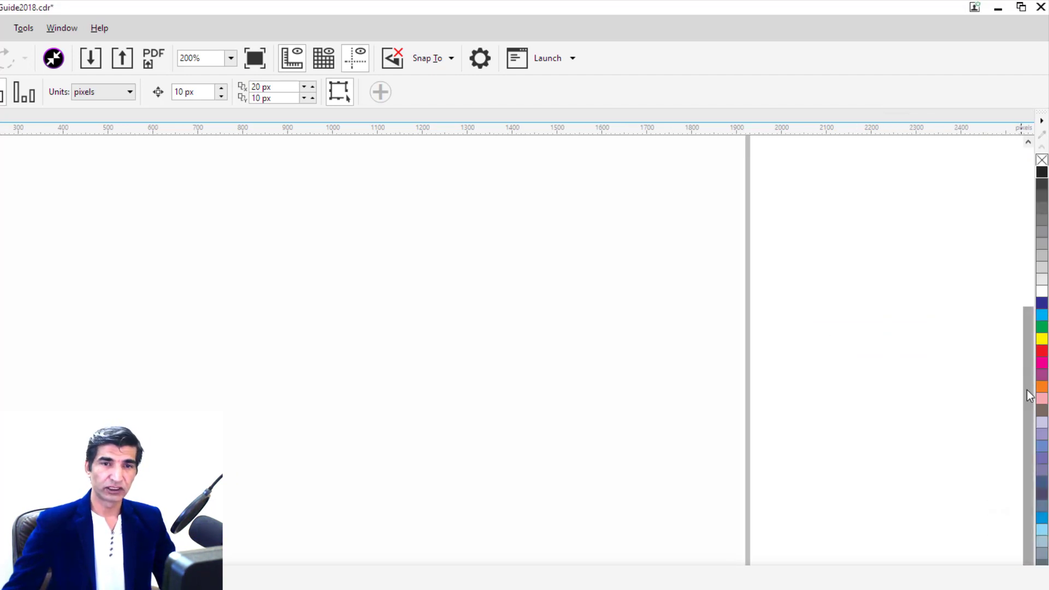
- Unlock the toolbars and tear off the Eyedropper tool group as a floating toolbar over the page
drag(1026, 389, 1026, 342)
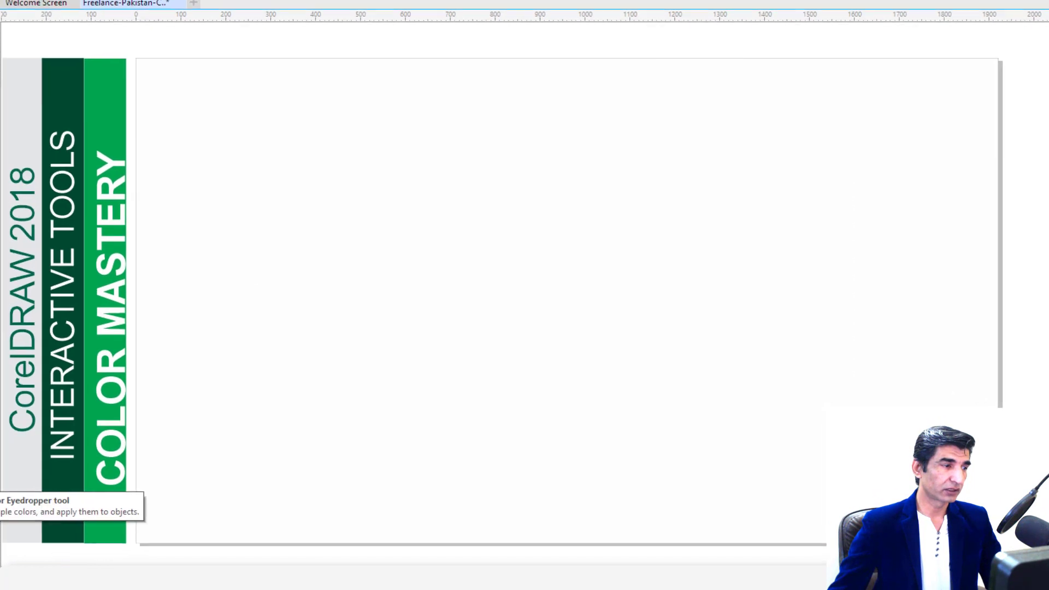
click(12, 473)
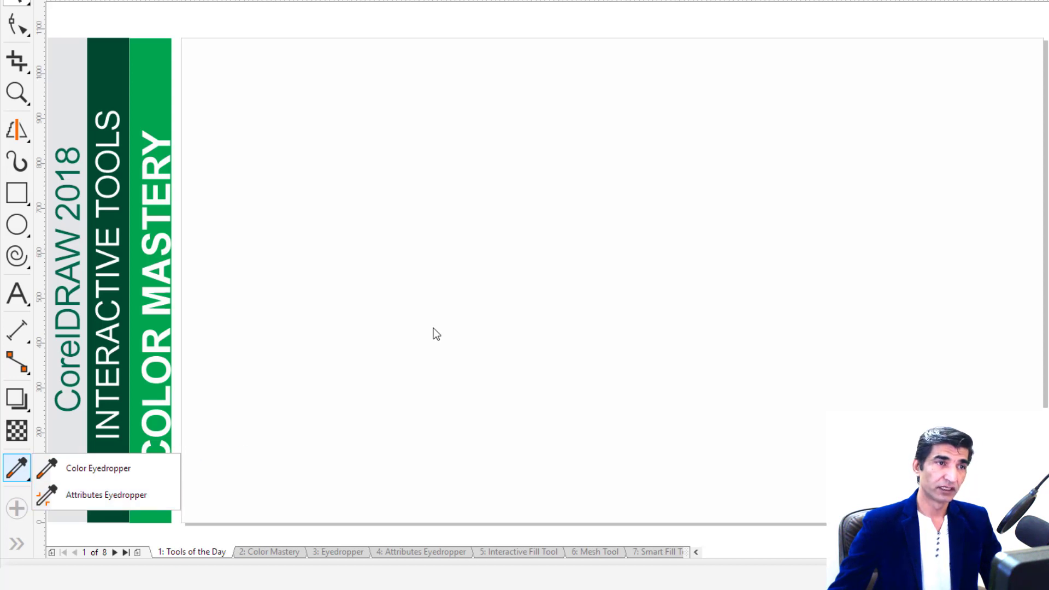
right_click(745, 1)
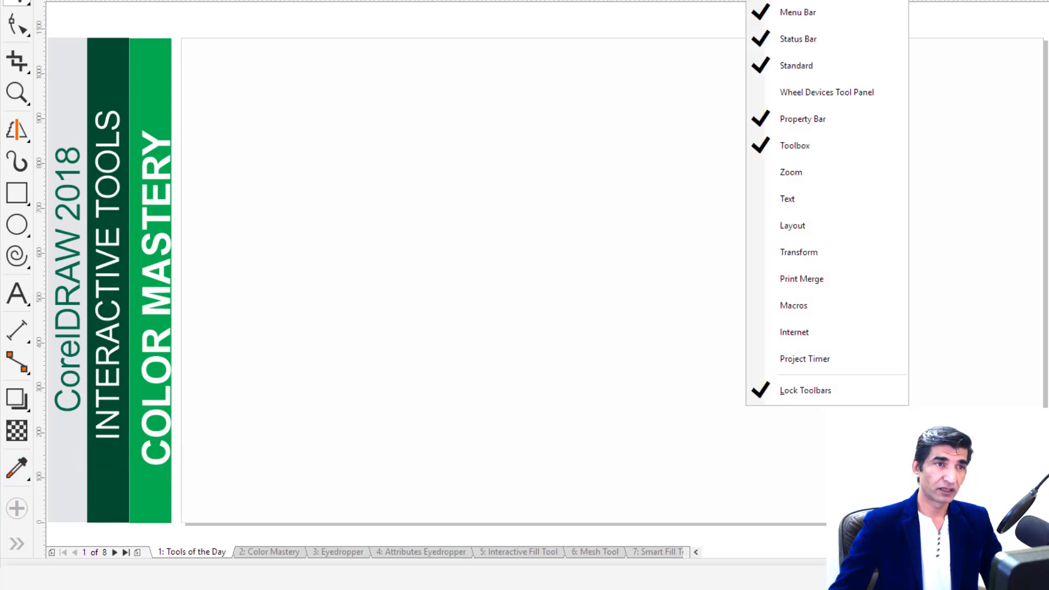
click(784, 392)
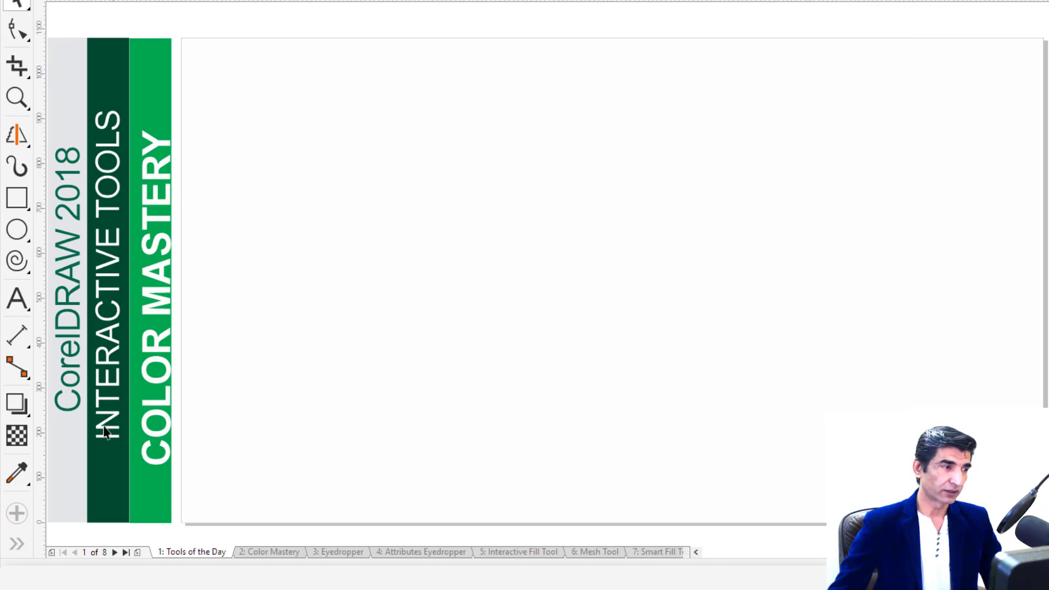
click(24, 476)
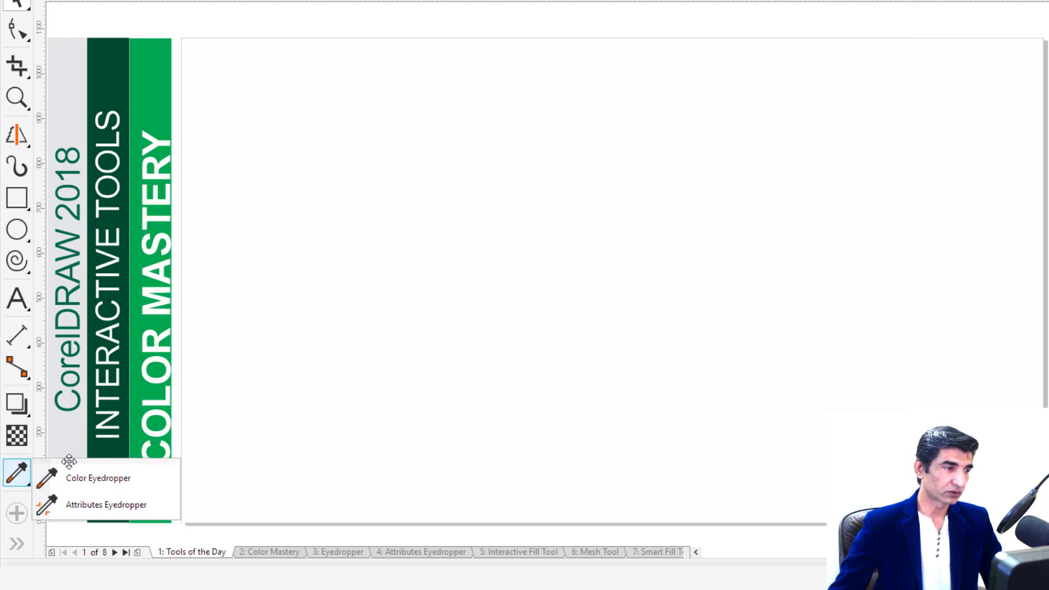
drag(69, 462, 366, 87)
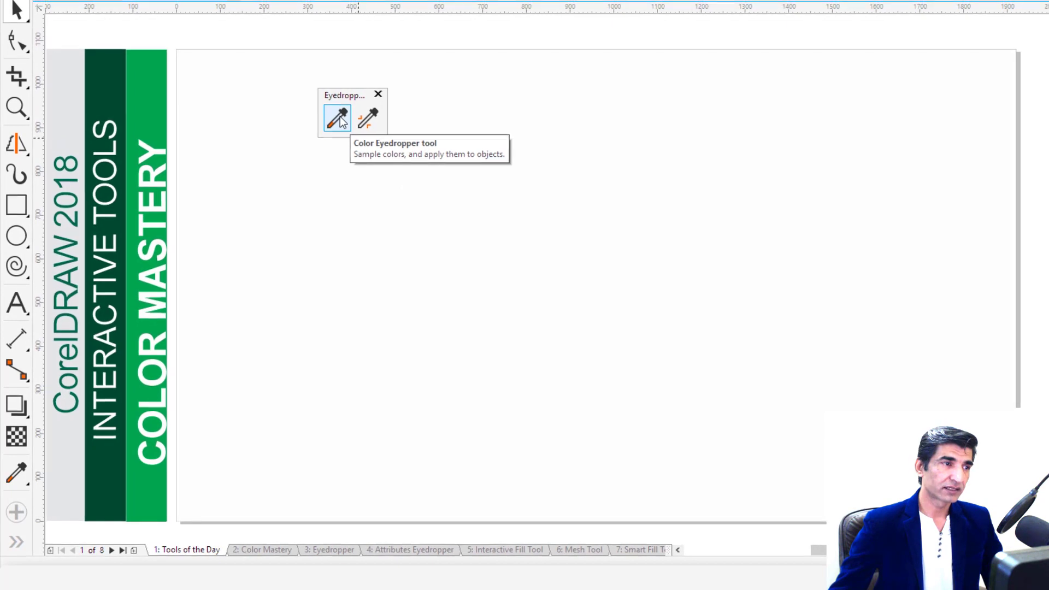
- Sample the bright green of the COLOR MASTERY banner with the Color Eyedropper tool
click(338, 119)
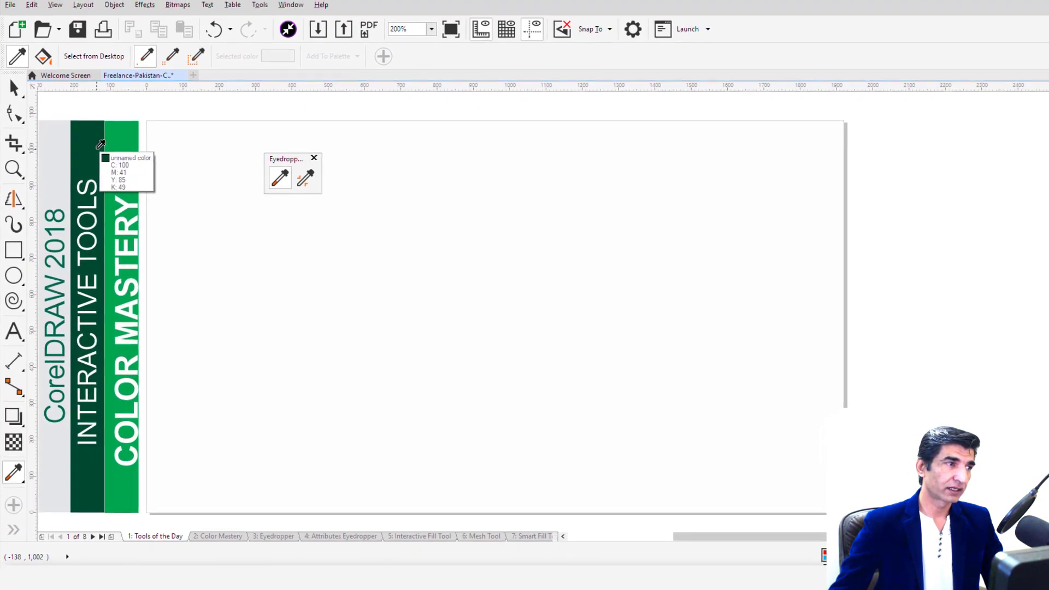
click(124, 143)
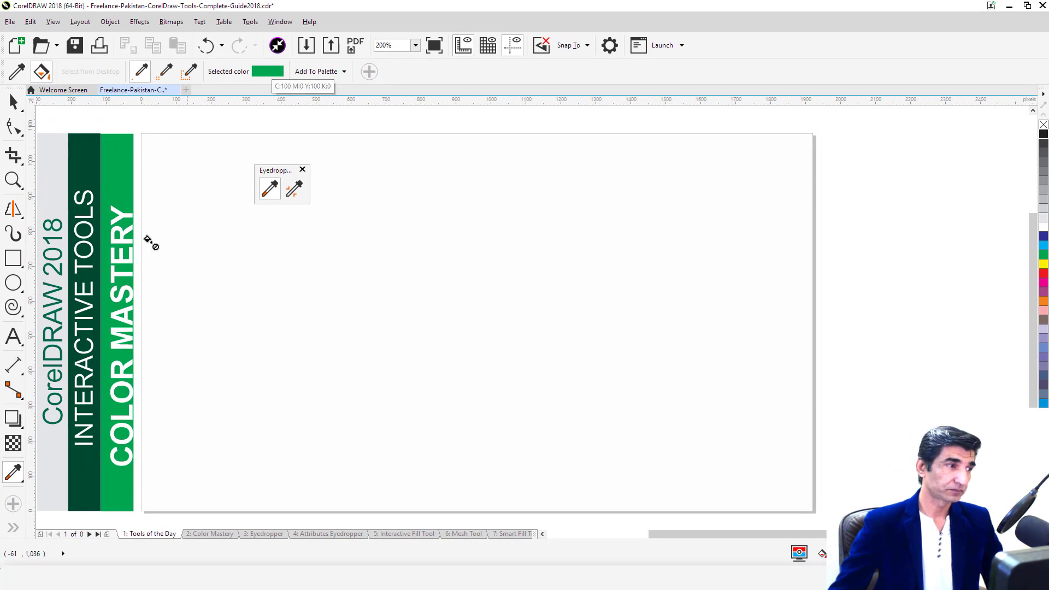
- Draw a rectangle about 497 × 369 px on the page and fill it with the bright green sampled from the COLOR MASTERY banner
click(14, 257)
drag(402, 254, 575, 383)
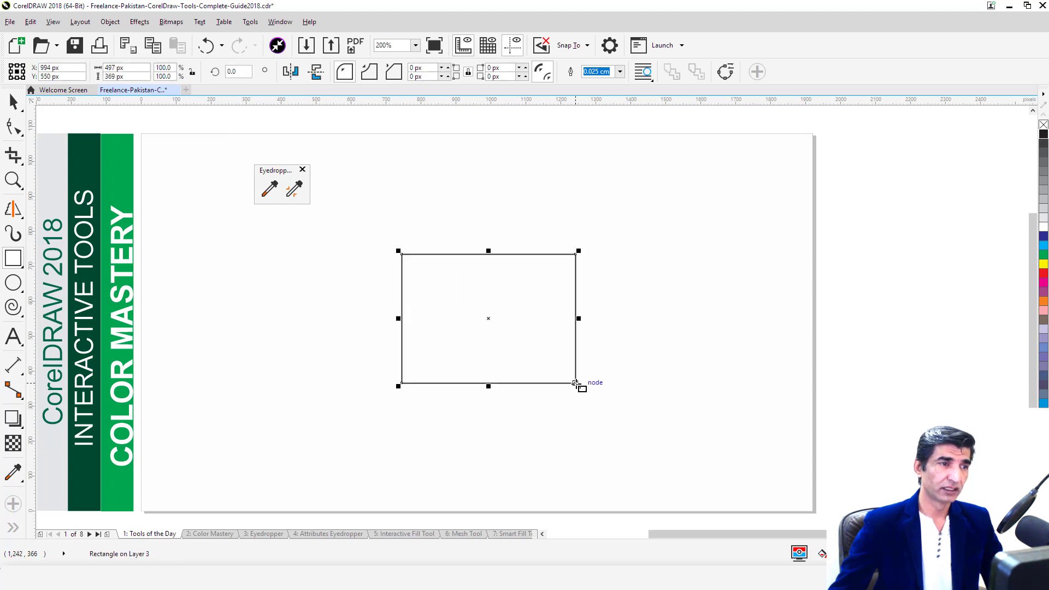
click(274, 194)
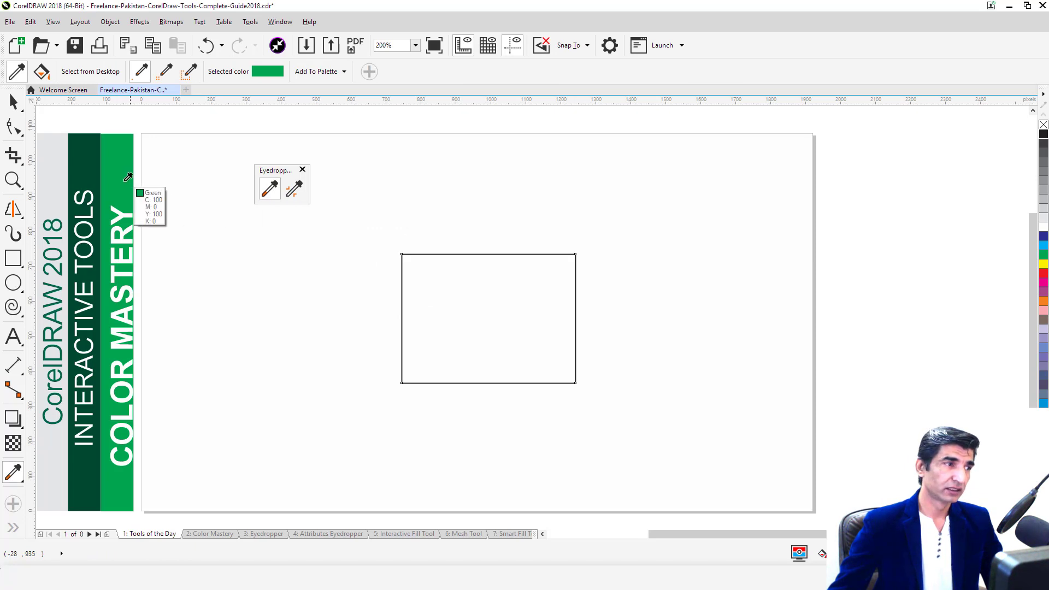
click(123, 173)
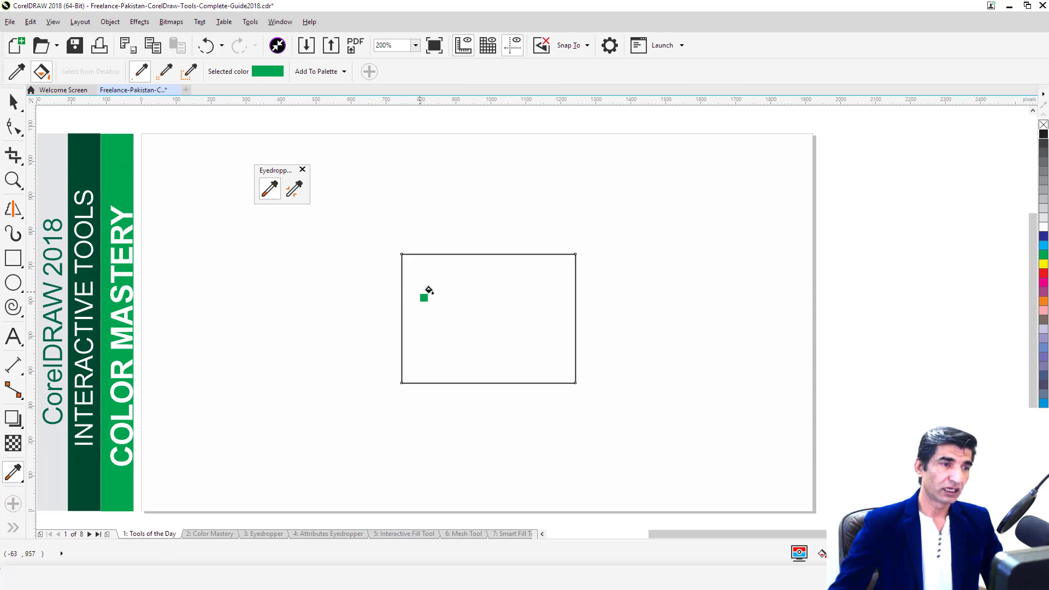
click(432, 290)
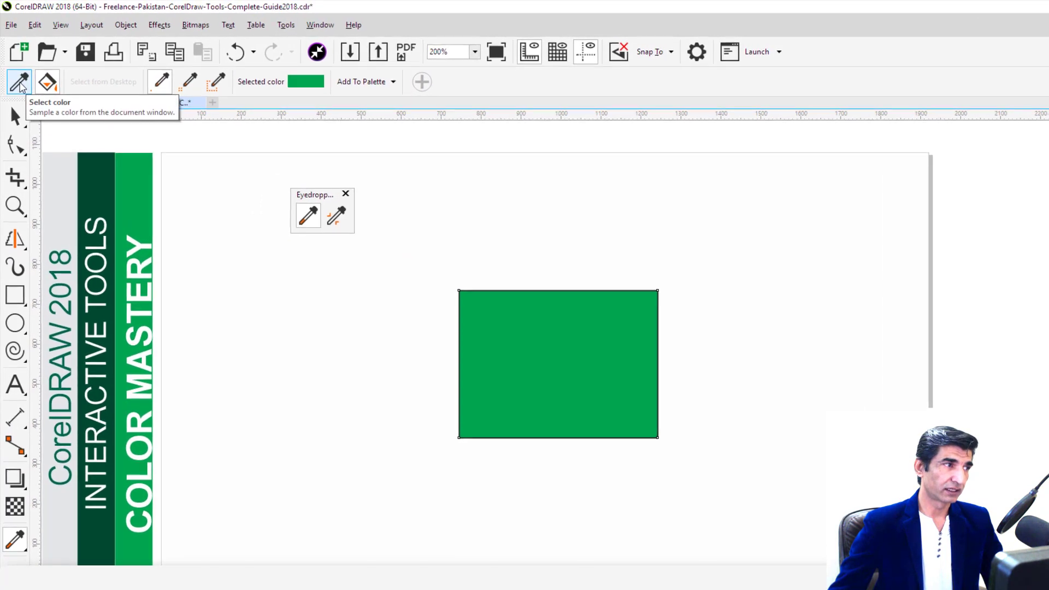
- Check which color palettes the sampled green can be added to
click(51, 85)
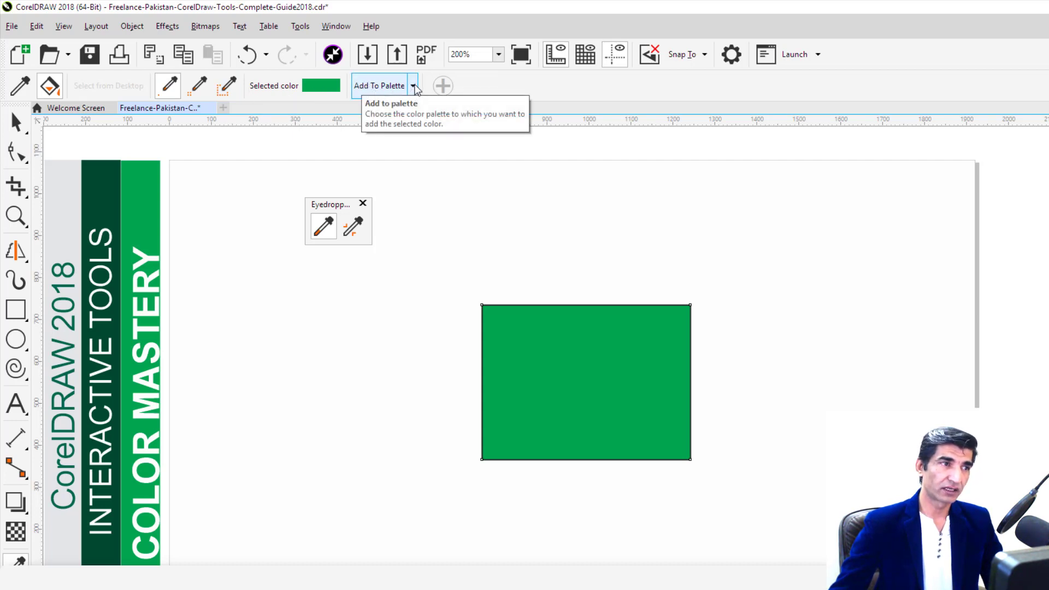
click(414, 86)
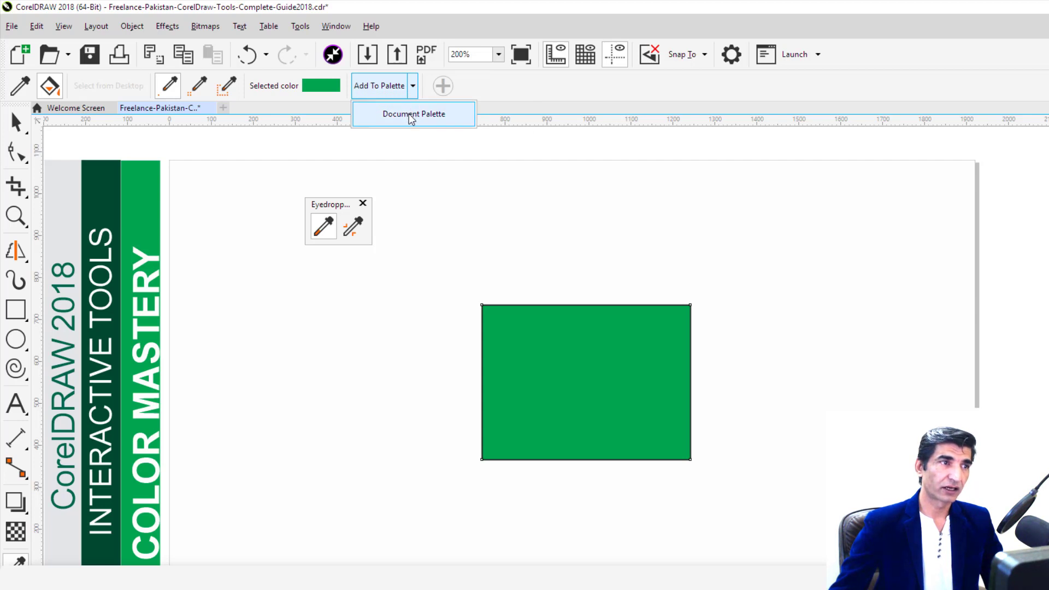
click(381, 89)
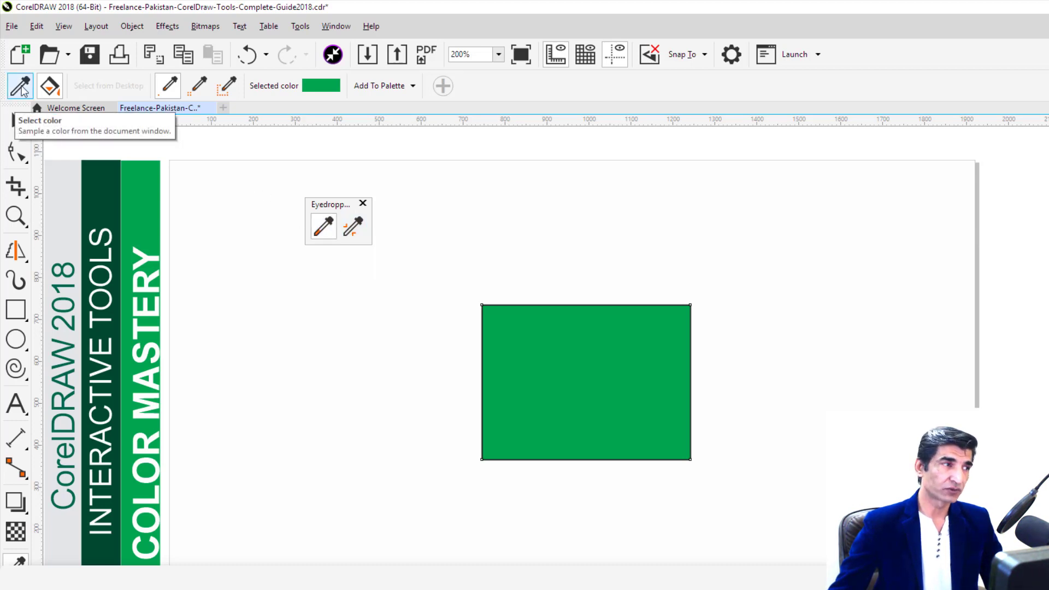
- Apply a drop shadow to the green rectangle, offset about 55 px horizontally and -117 px vertically
key(space)
click(732, 381)
click(644, 370)
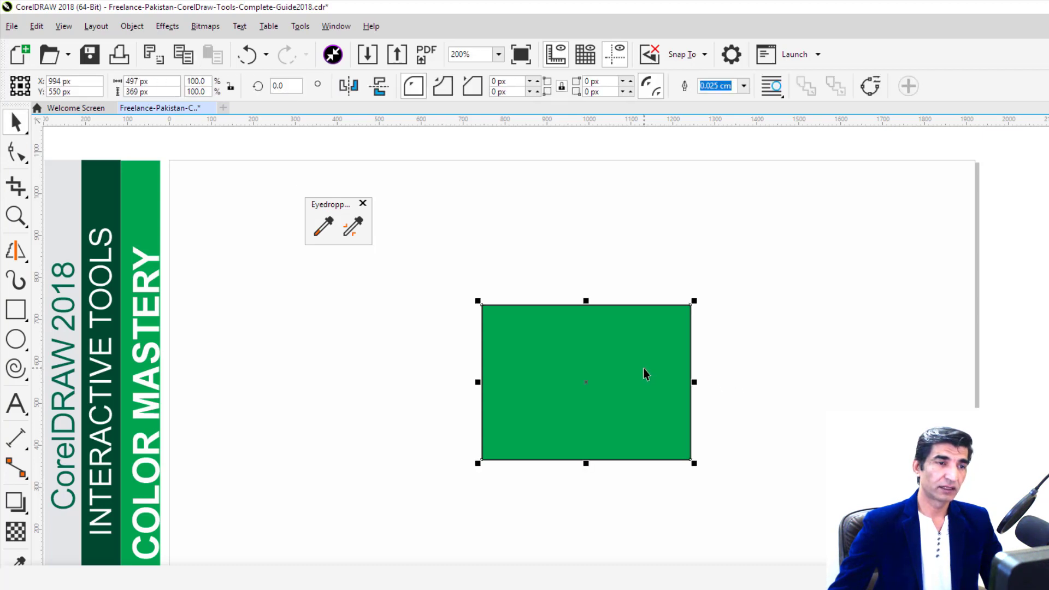
click(16, 501)
drag(604, 416, 646, 509)
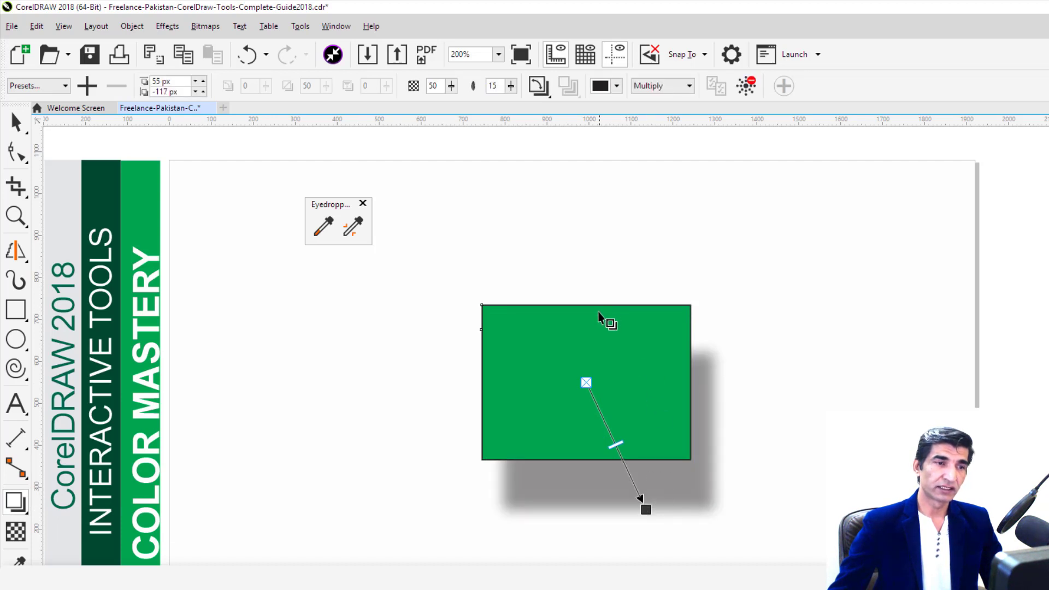
- Apply a twister distortion with 9 complete rotations to the green rectangle
click(24, 510)
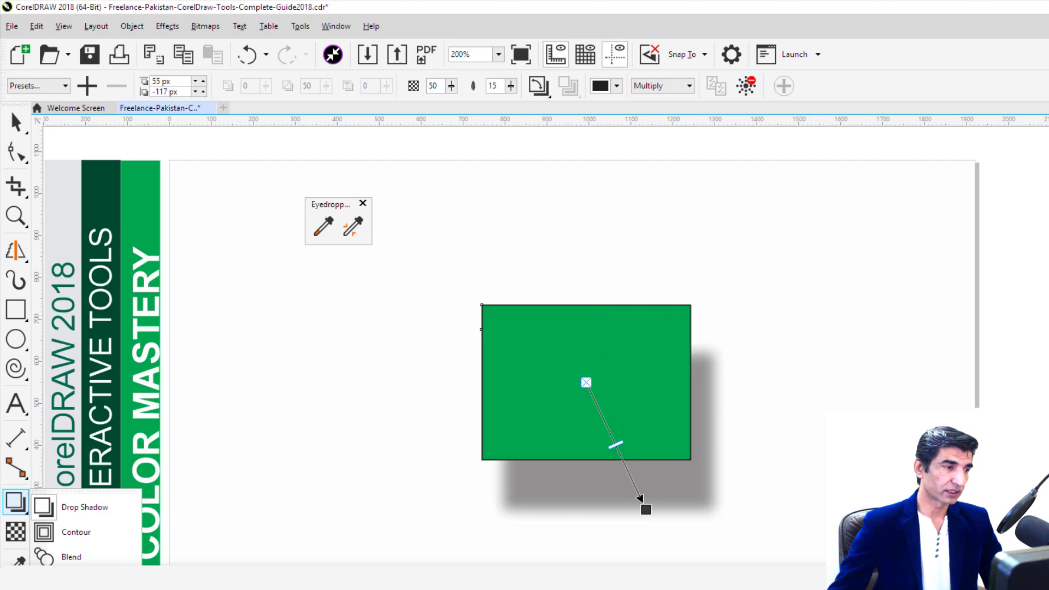
click(71, 564)
click(16, 121)
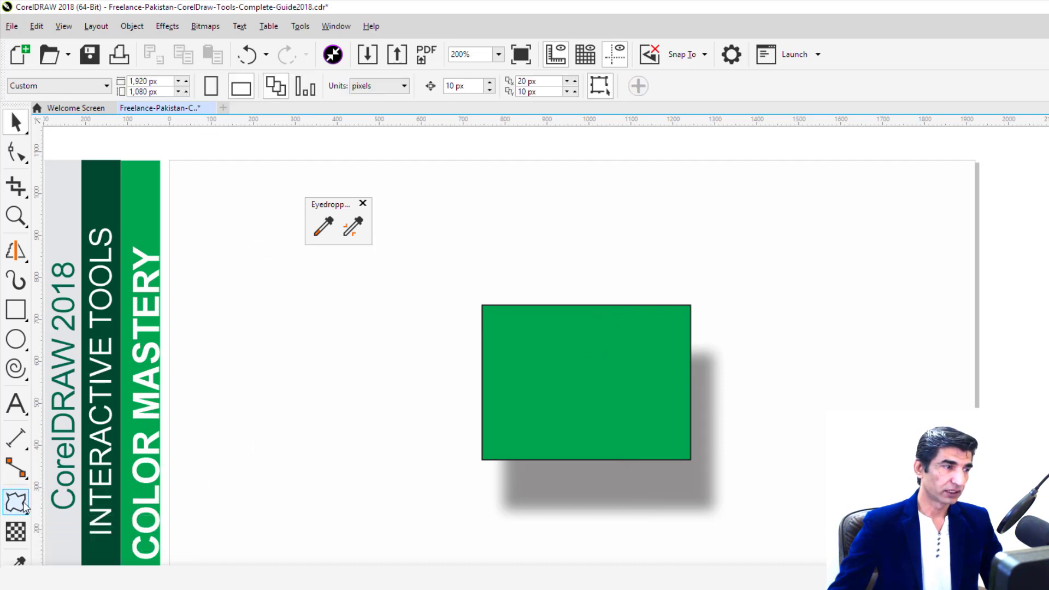
click(25, 507)
click(578, 376)
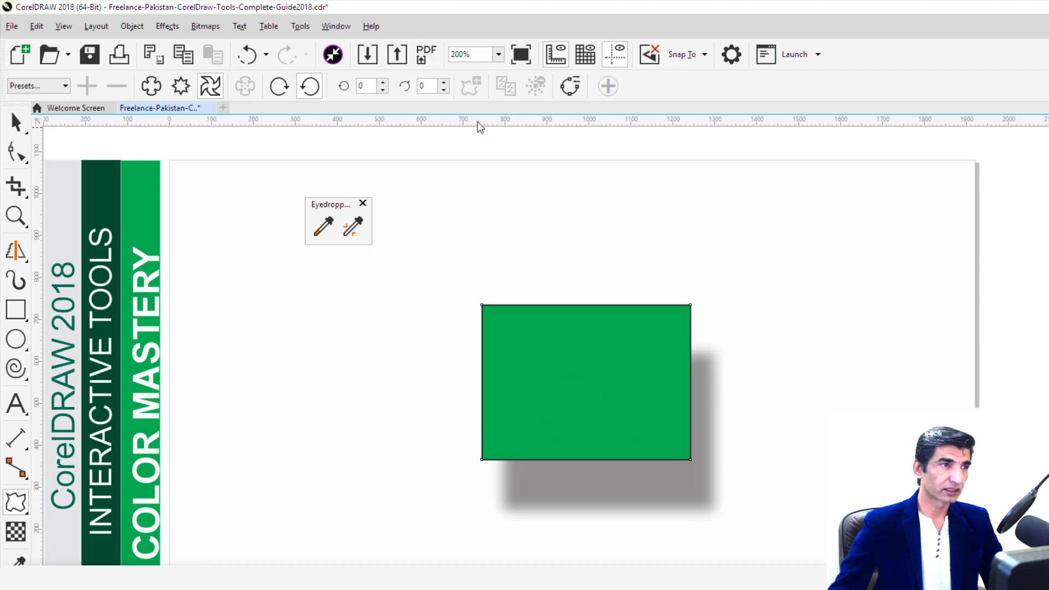
click(367, 86)
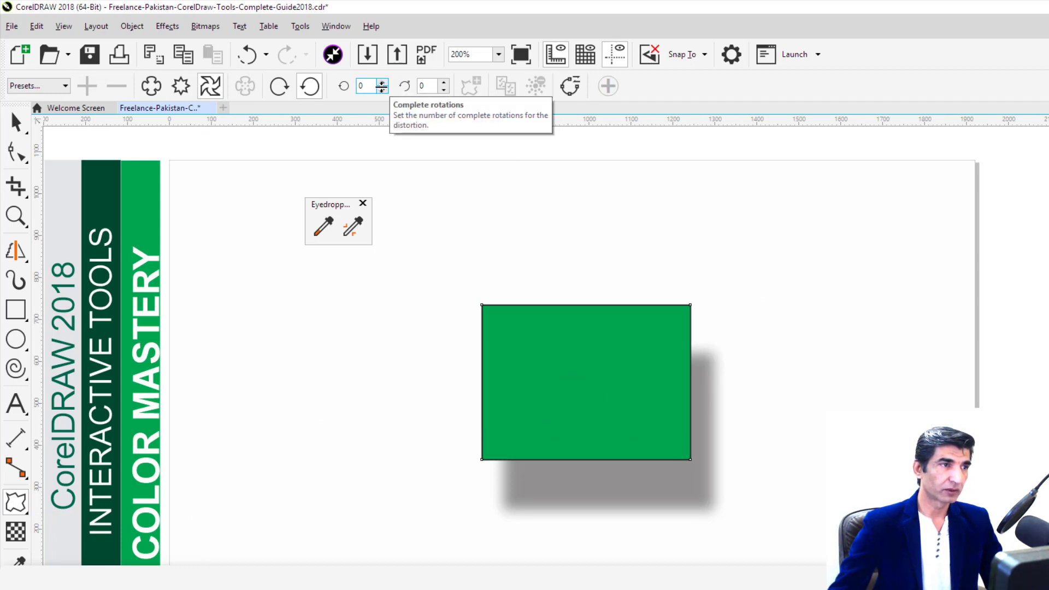
text(9)
key(Return)
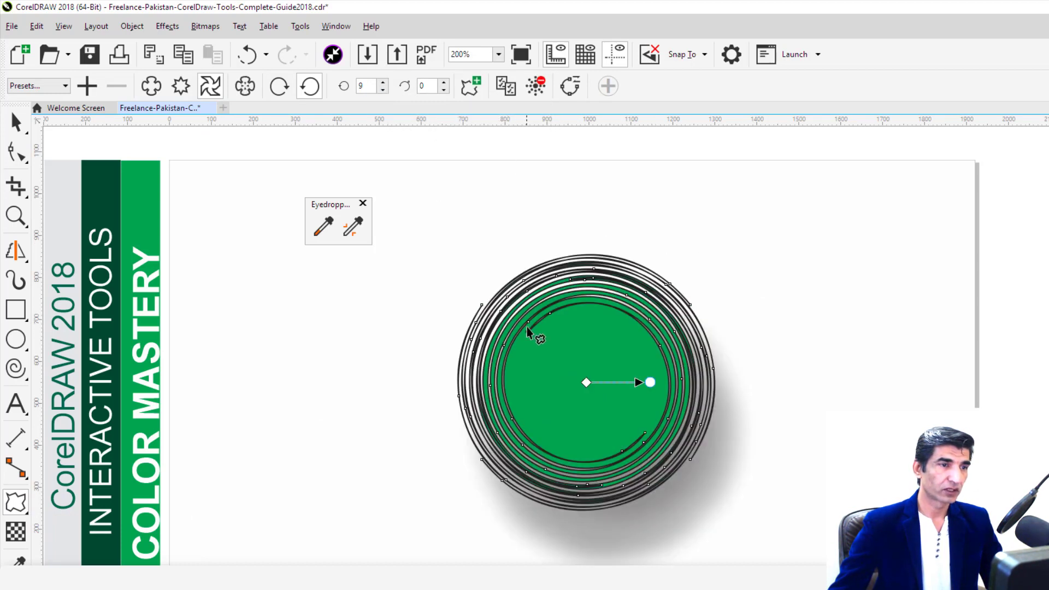
- Remove the black outline from the distorted green shape and deselect it
click(14, 124)
click(344, 266)
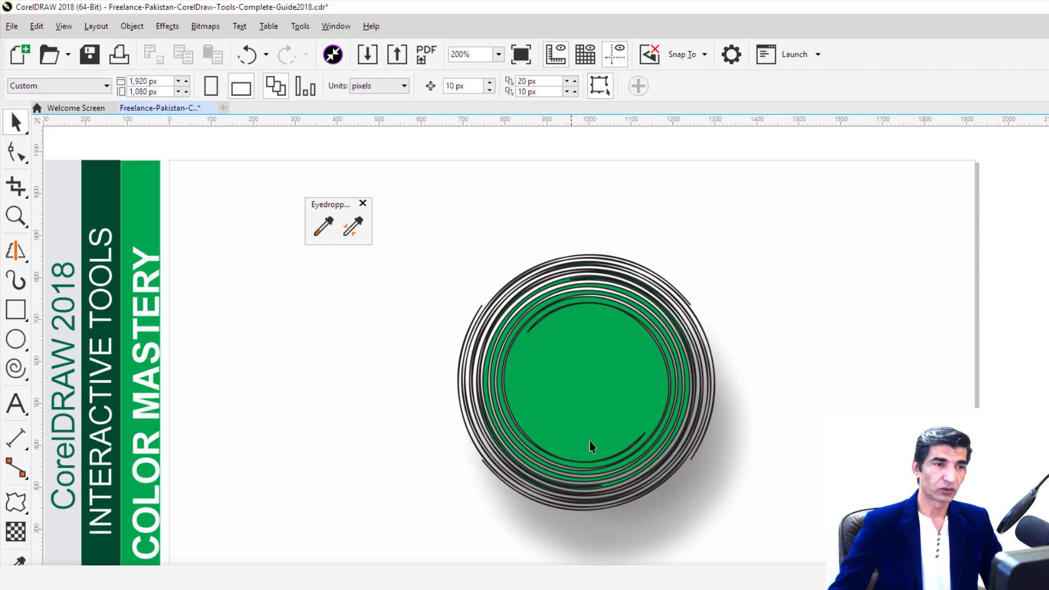
click(643, 409)
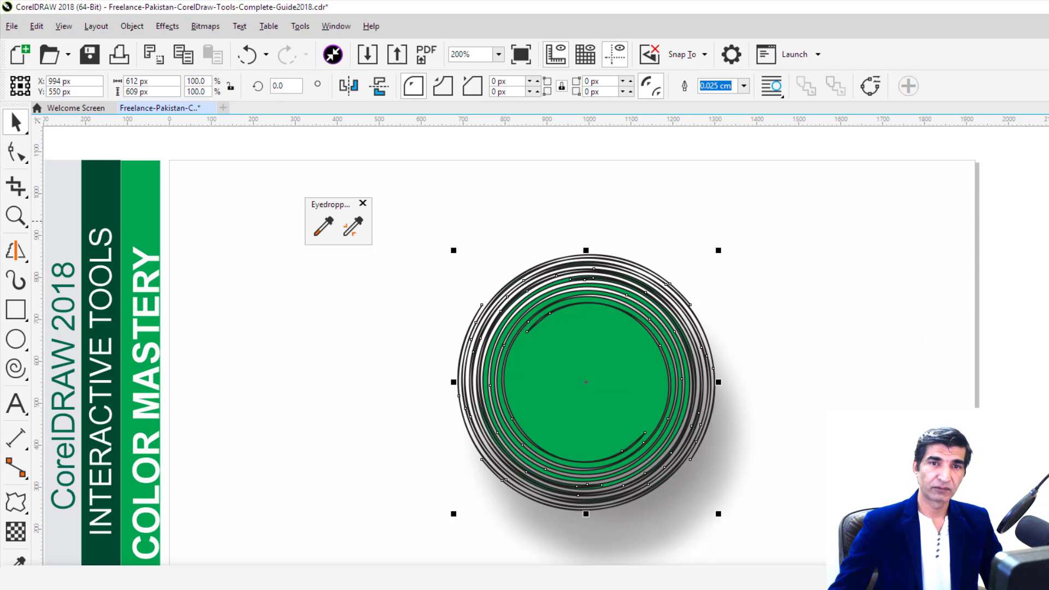
click(890, 248)
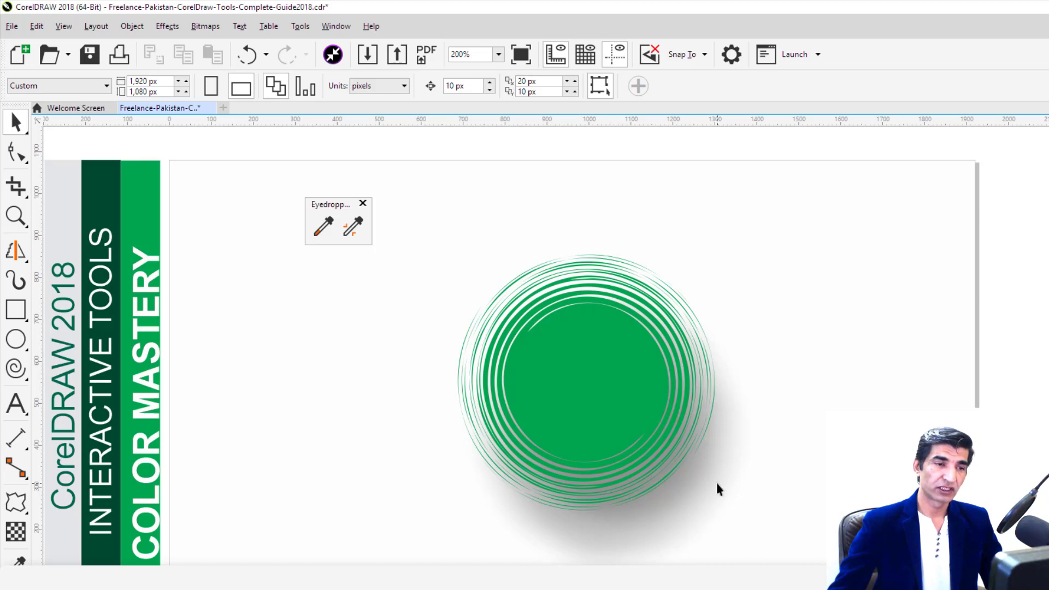
- Draw an unfilled rectangle about 494 × 327 px on the page to the right of the distorted green shape
click(7, 315)
mouse_move(752, 228)
mouse_down()
mouse_move(774, 273)
mouse_move(961, 365)
mouse_up()
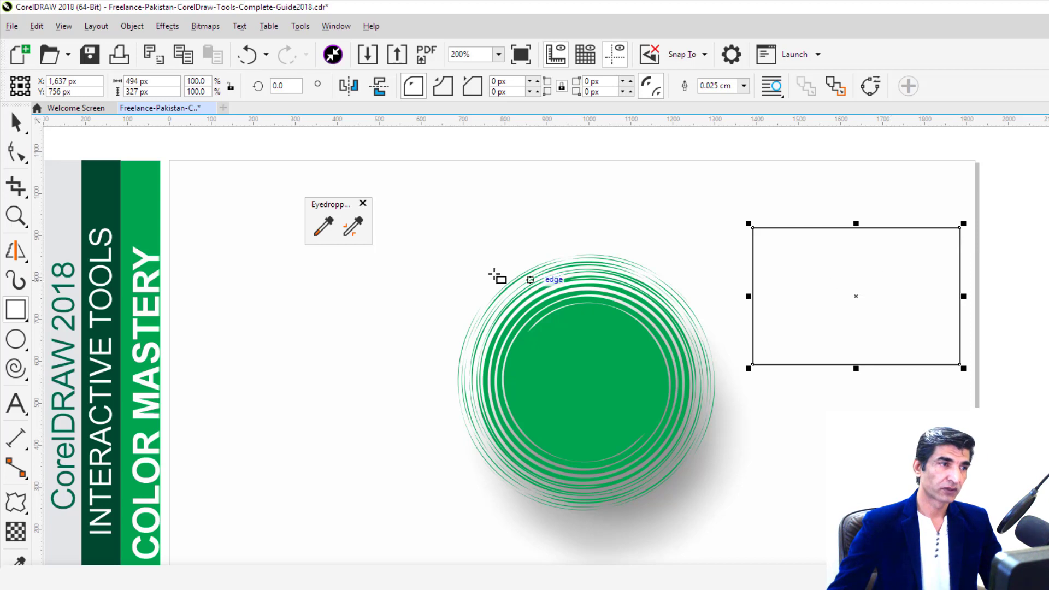
- Set the Attributes Eyedropper tool to sample the Size, Rotation and Position transformations as well
click(352, 226)
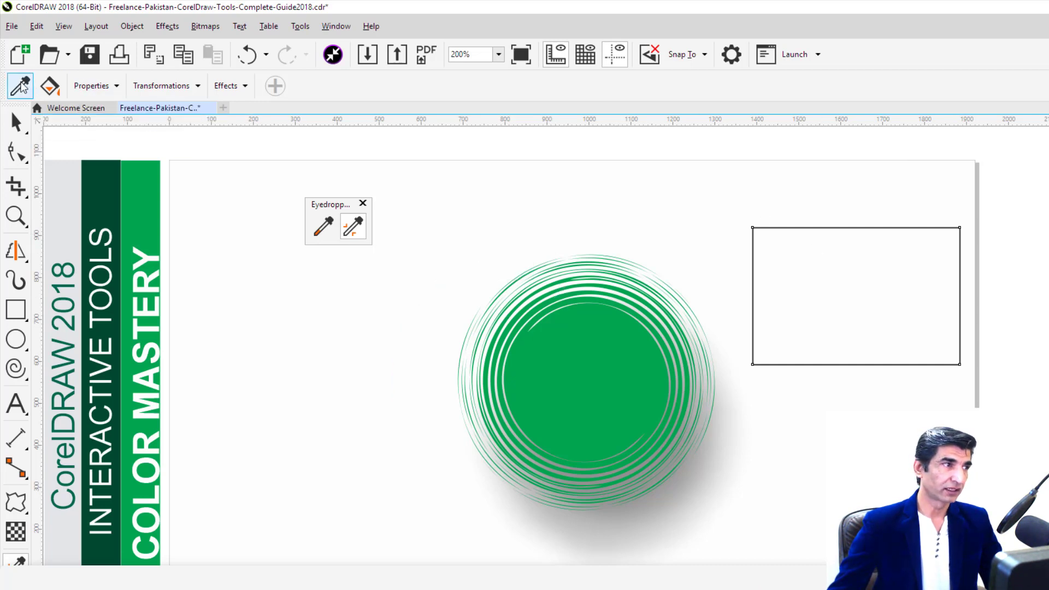
click(107, 90)
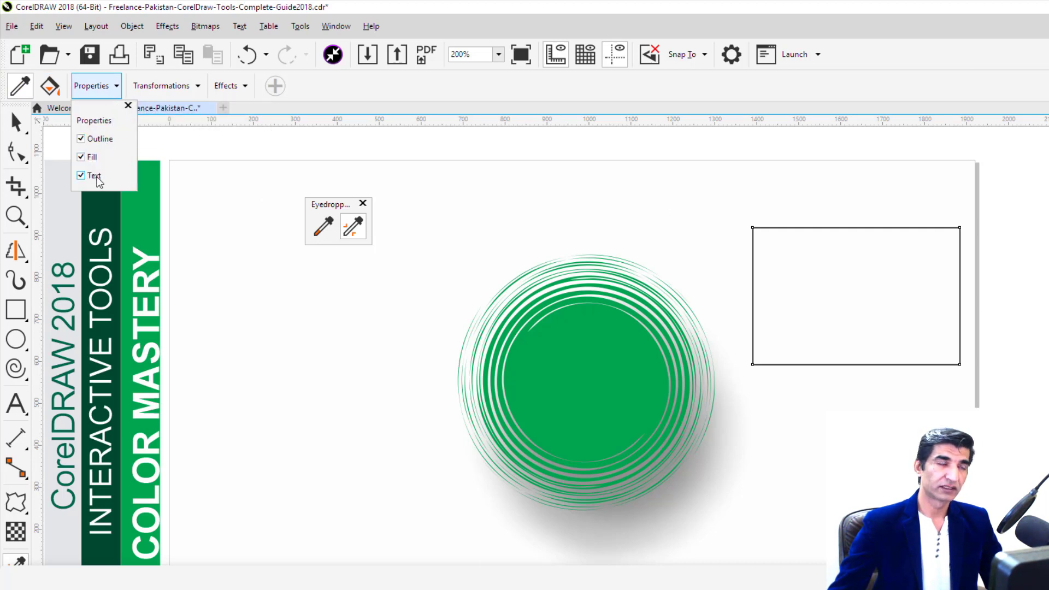
click(190, 88)
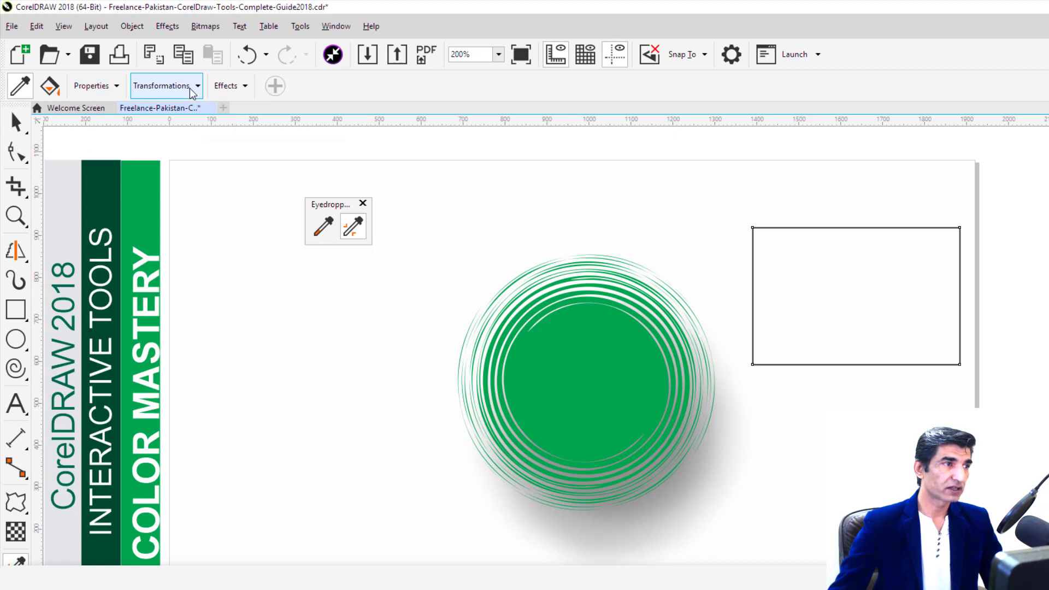
click(190, 87)
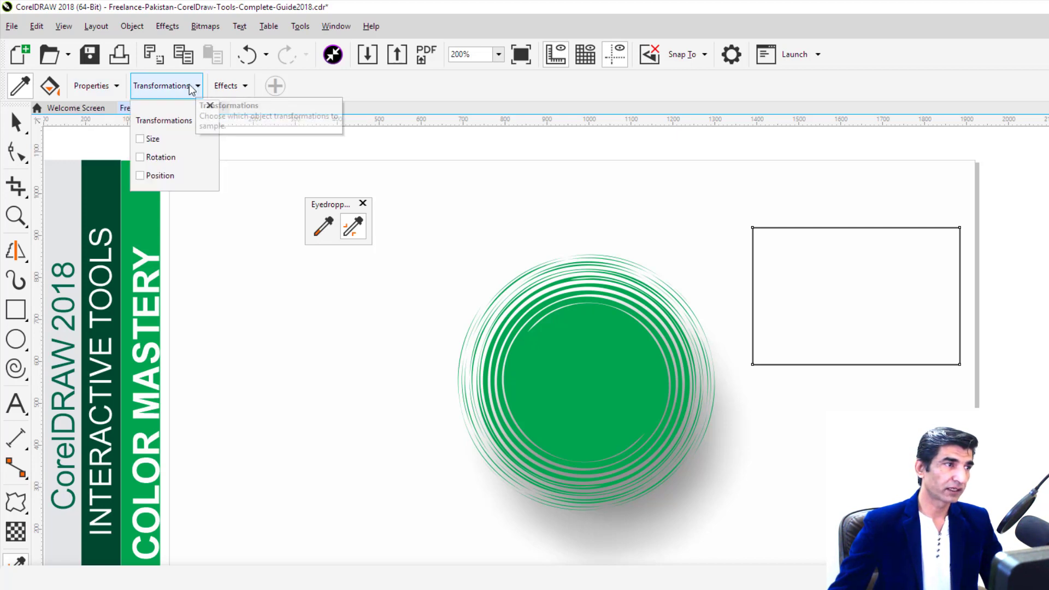
click(140, 140)
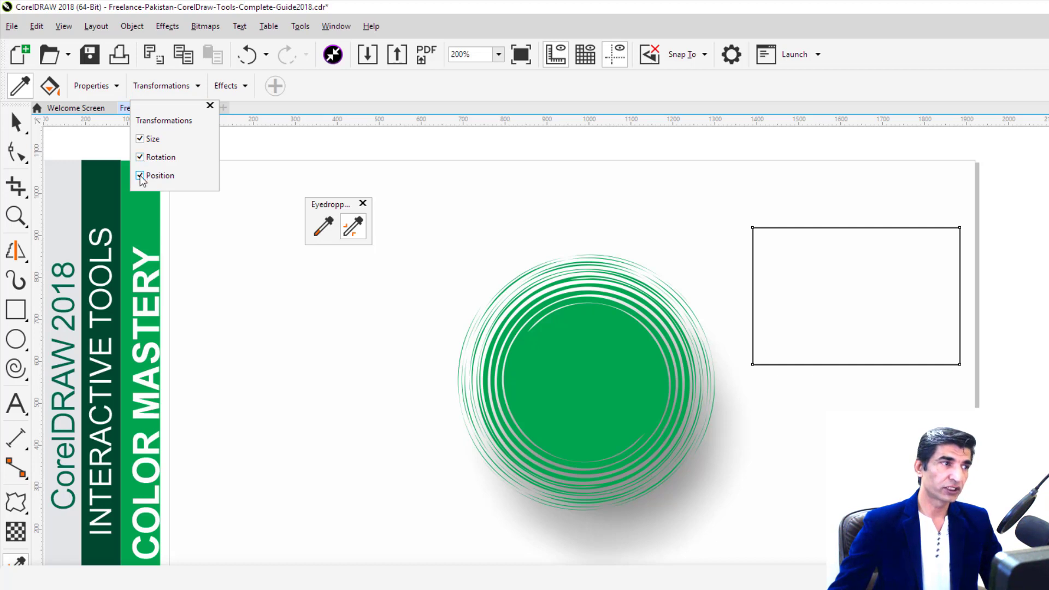
click(141, 176)
- Include the Drop Shadow and Distortion effects in the attributes to sample
click(235, 89)
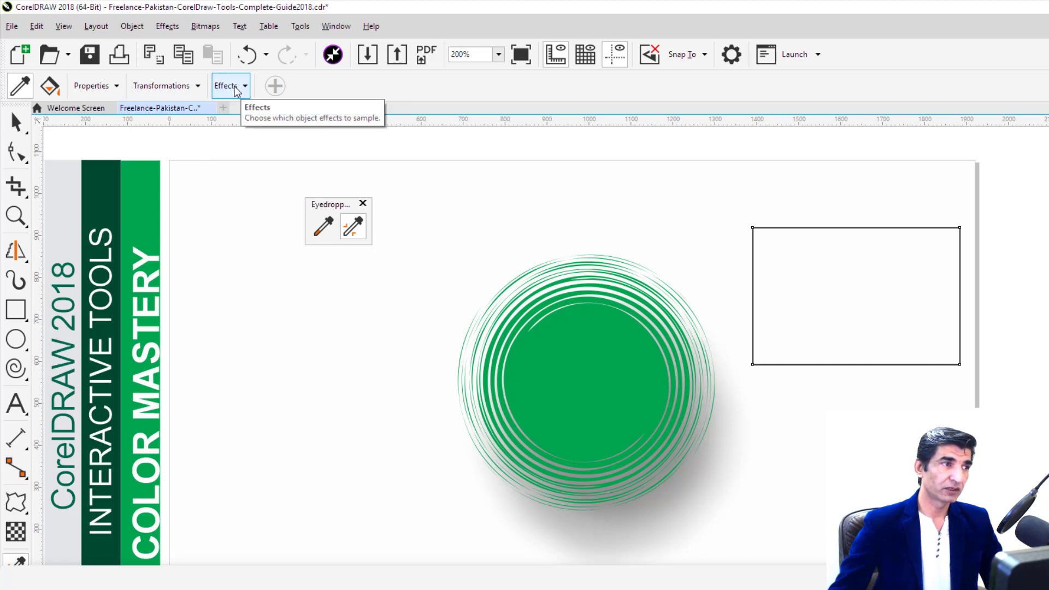
click(236, 90)
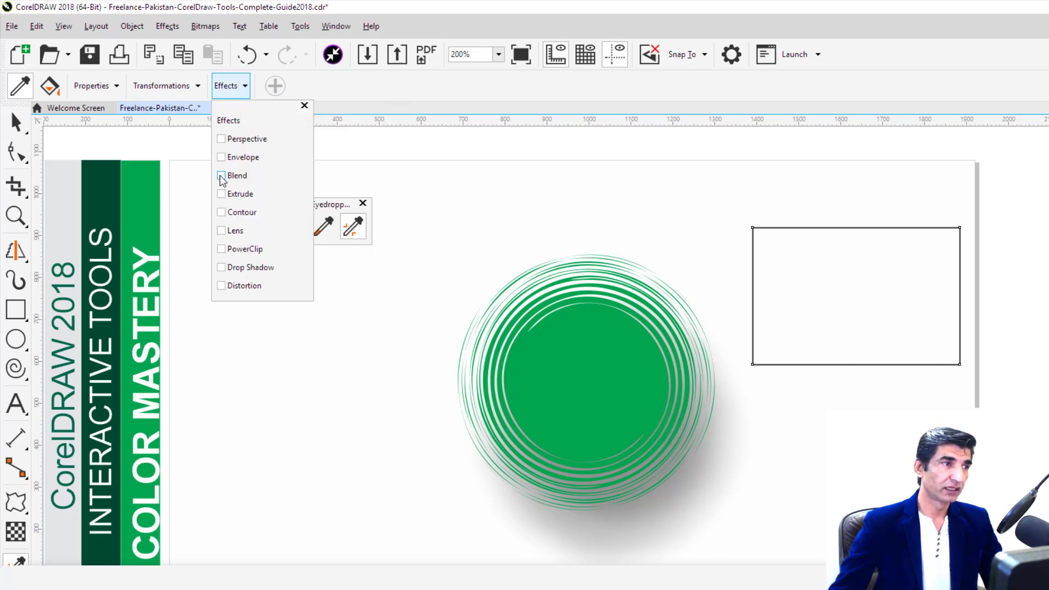
click(221, 268)
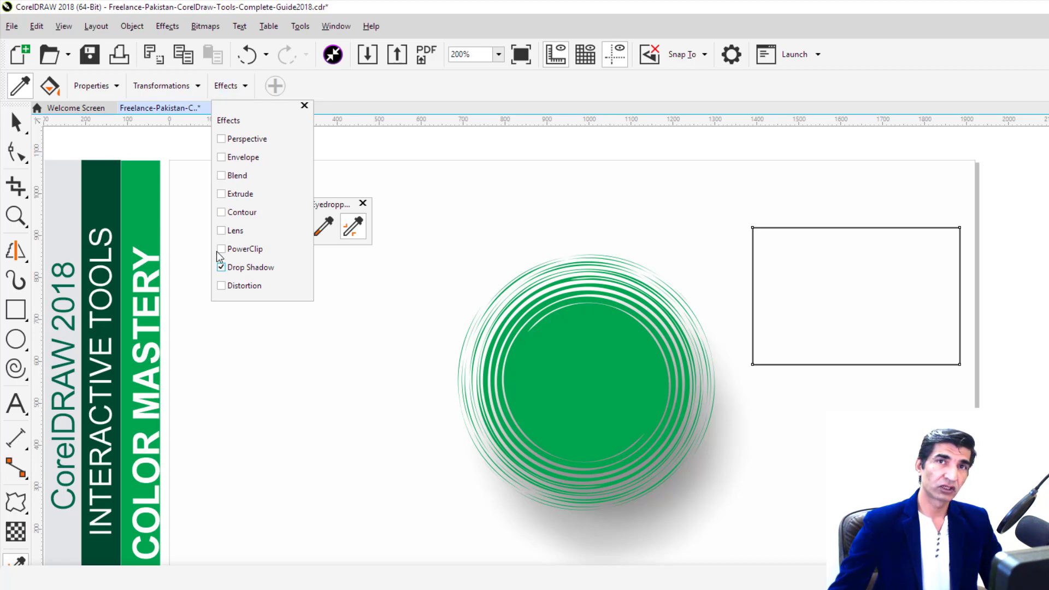
click(221, 286)
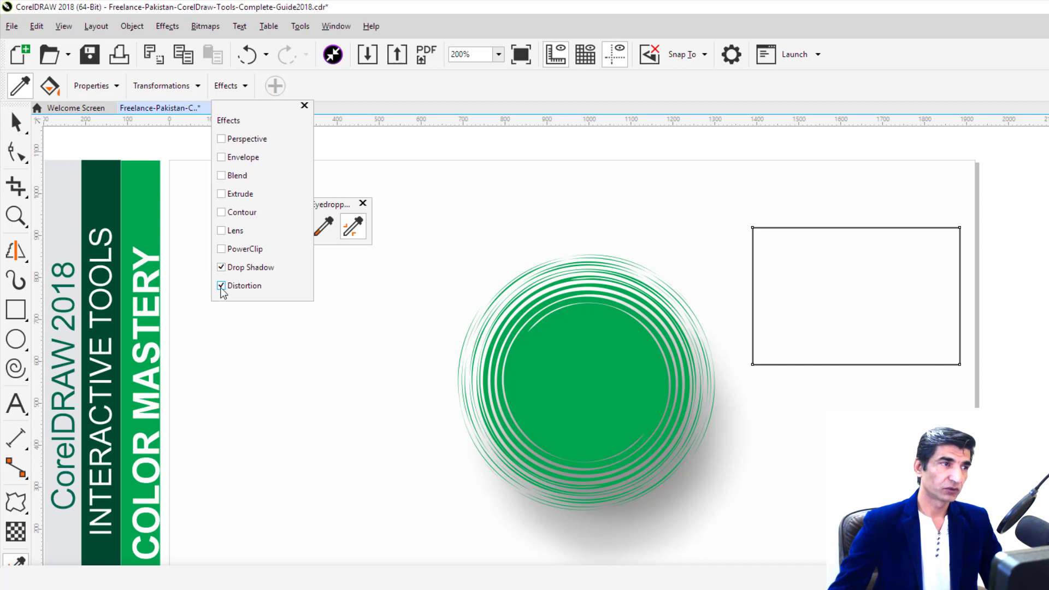
click(334, 100)
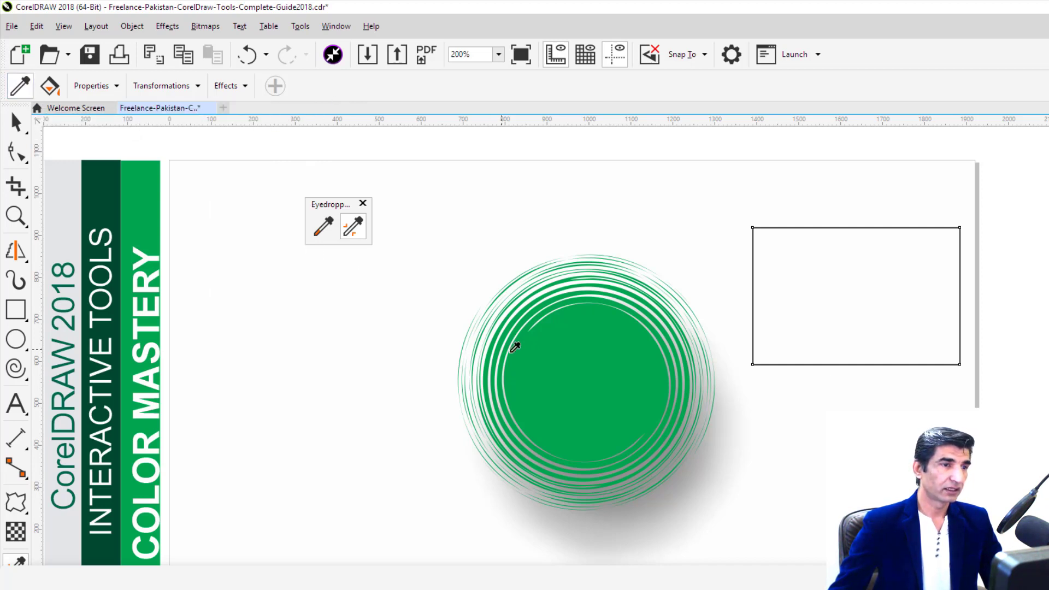
- Sample the distorted green shape's attributes, apply them to the new rectangle, and return to the Pick tool
click(571, 358)
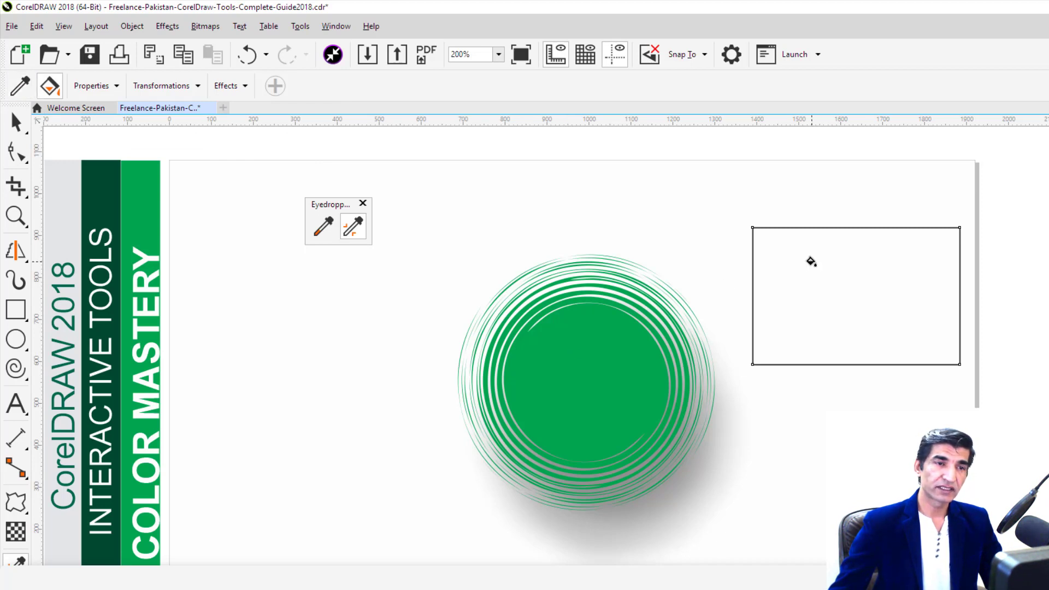
key(ctrl+z)
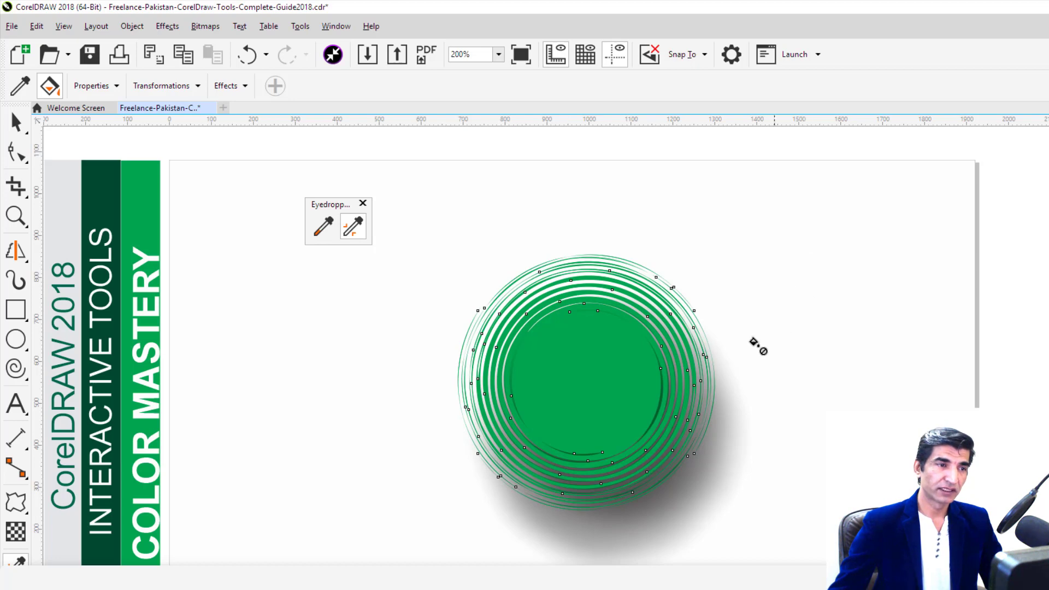
click(15, 125)
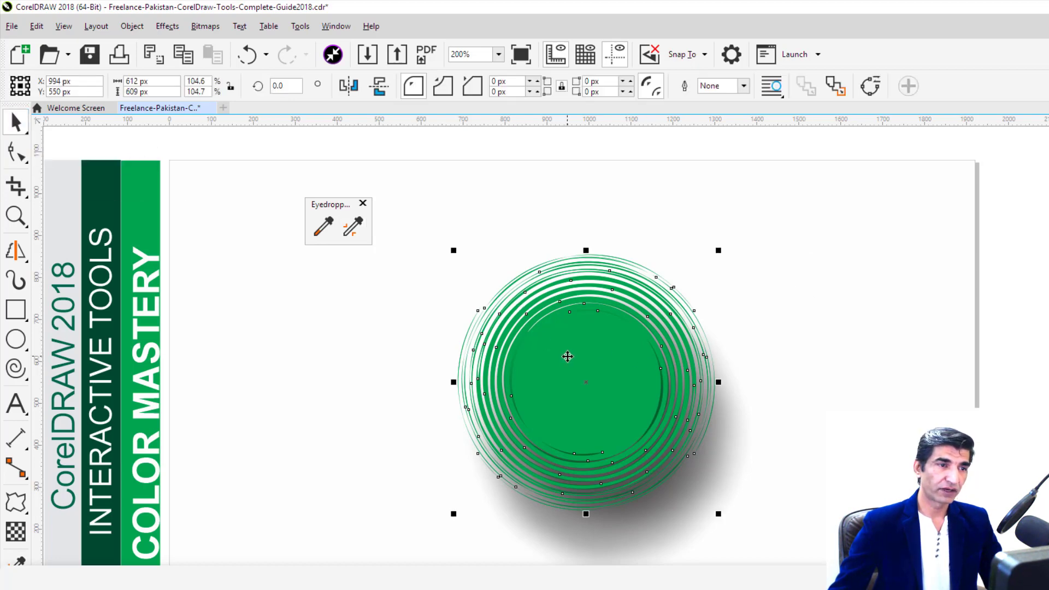
- Separate the two overlapping green shapes by moving one to the right and the other slightly left on the page
click(783, 342)
drag(640, 365, 854, 356)
click(567, 349)
drag(572, 360, 501, 356)
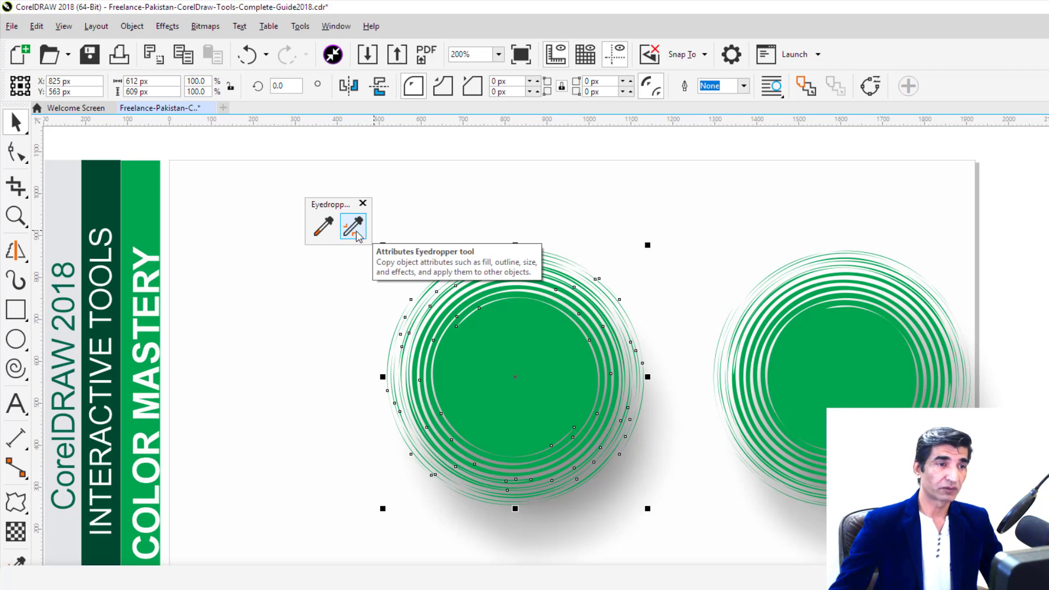
- Delete the green shape on the right of the page and select the remaining one
click(576, 212)
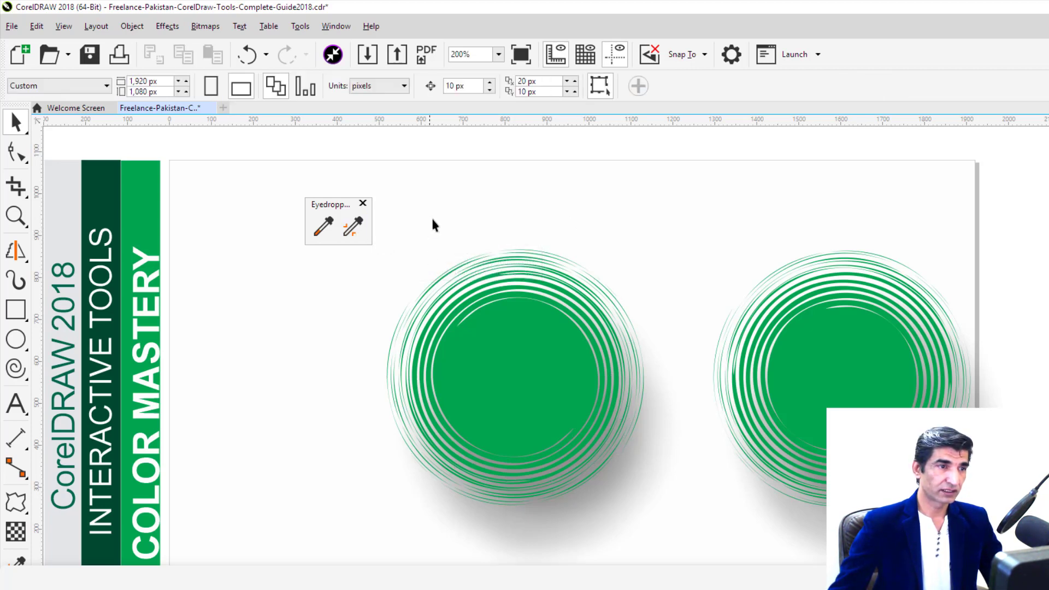
drag(432, 219, 651, 449)
drag(934, 540, 935, 541)
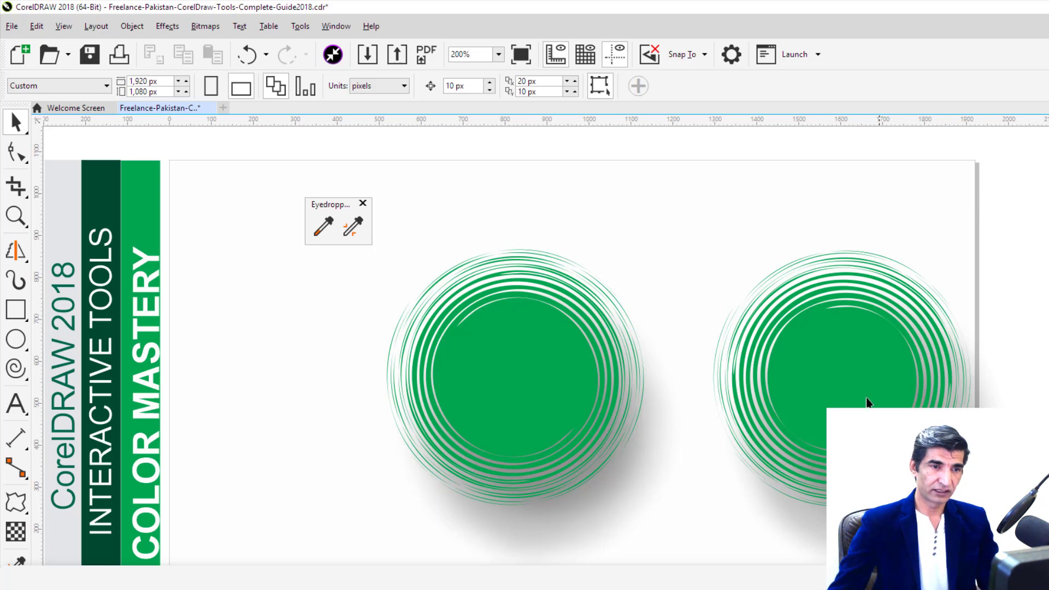
click(858, 378)
key(Delete)
click(497, 383)
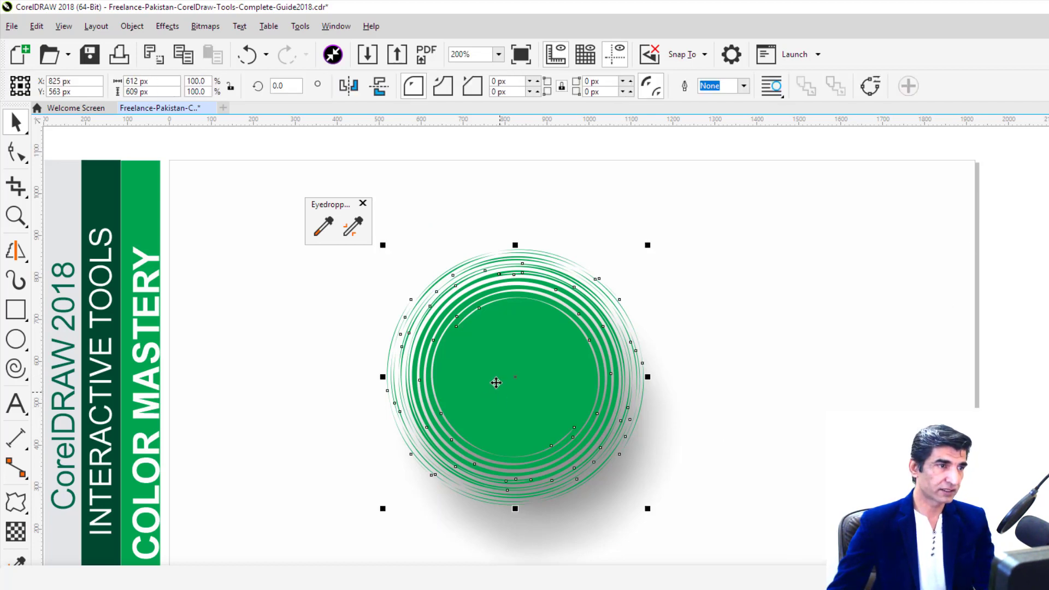
- Delete the remaining green shape and replace the floating eyedropper toolset with the floating Interactive Fill toolset
key(Delete)
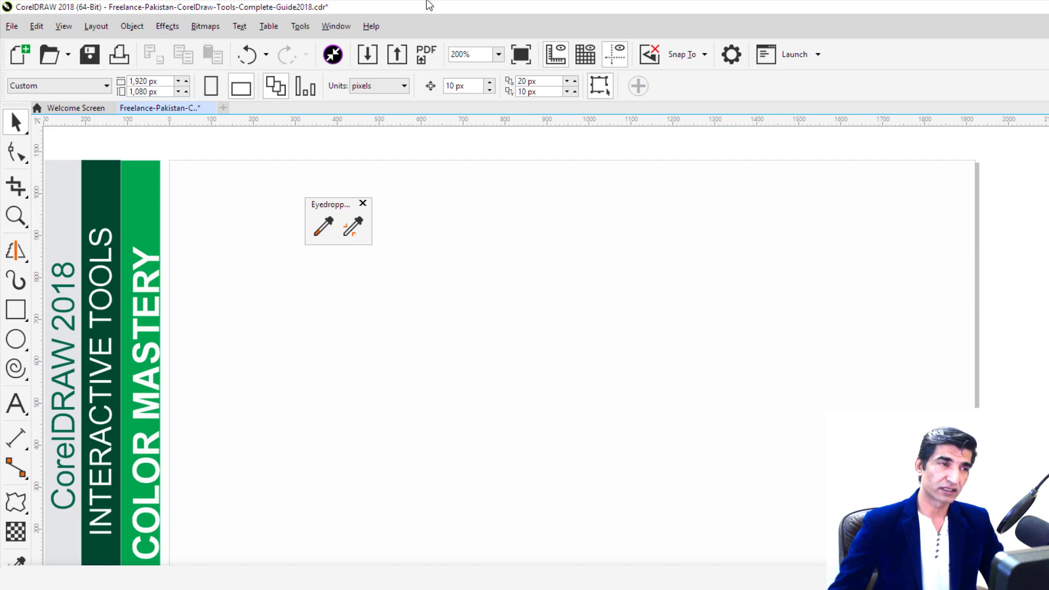
click(363, 203)
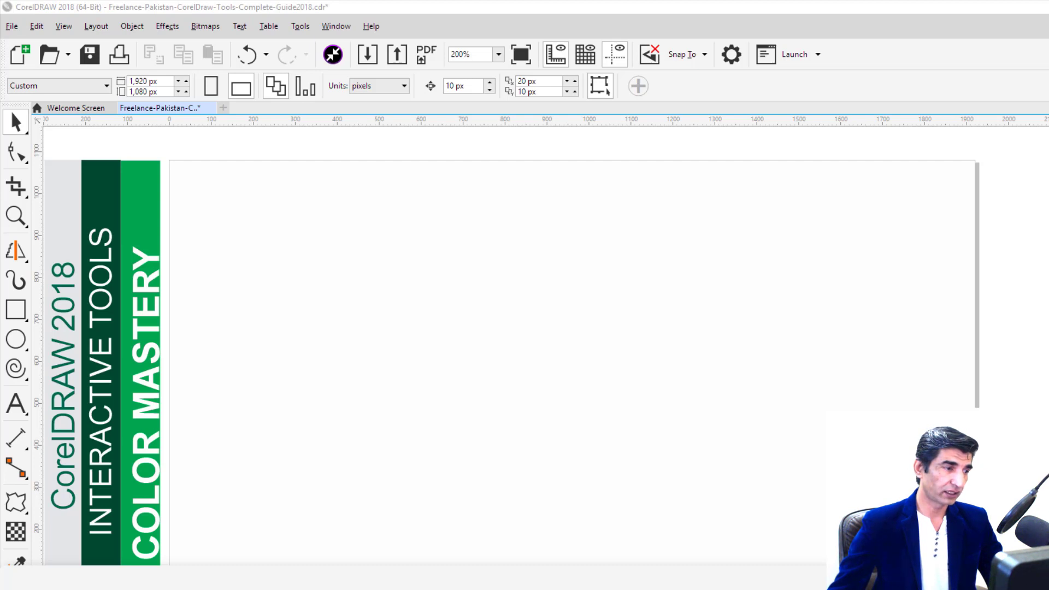
drag(137, 562, 305, 244)
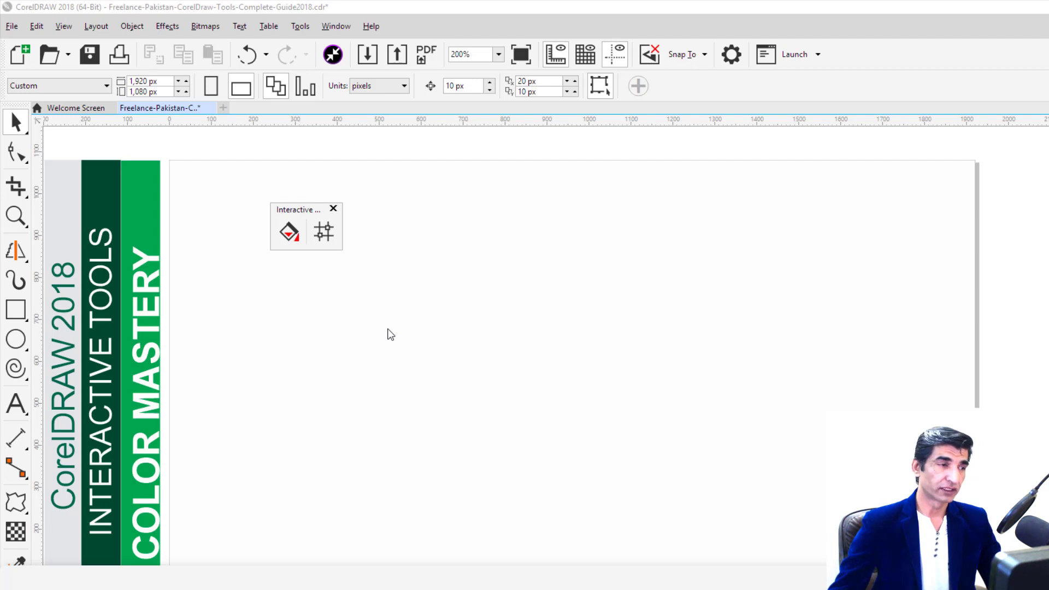
- Draw a rectangle about 660 by 440 px near the middle of the page and give it a uniform black fill
click(17, 310)
mouse_move(420, 306)
mouse_down()
mouse_move(659, 448)
mouse_move(697, 490)
mouse_up()
key(g)
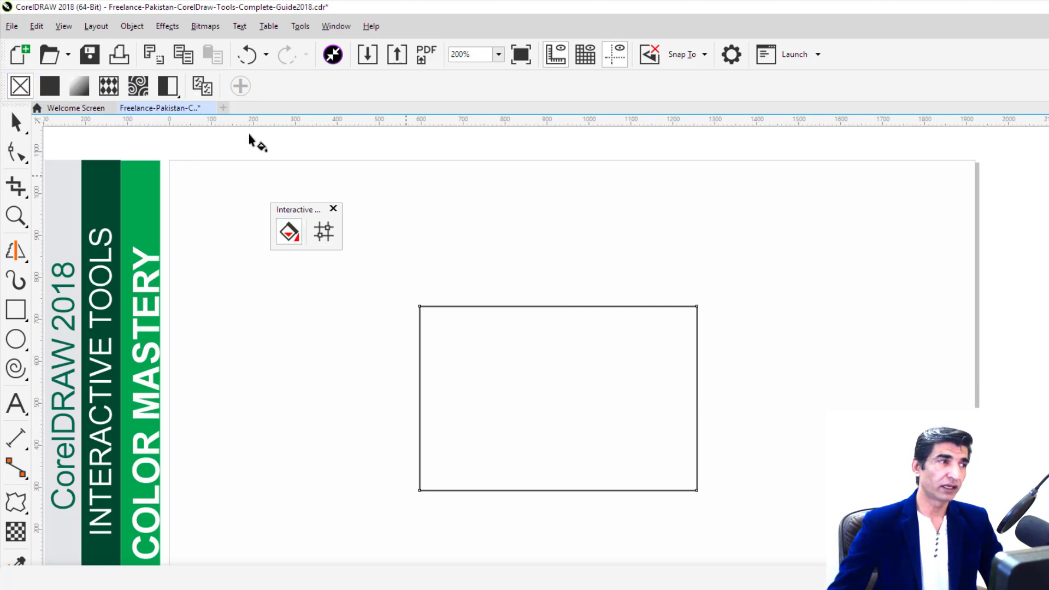
click(51, 87)
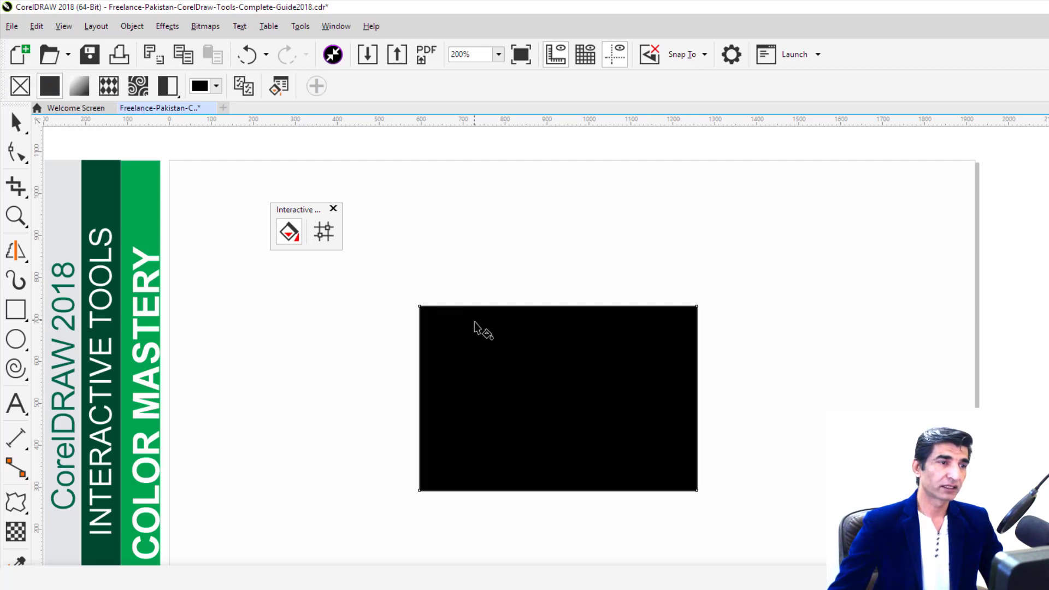
- Apply a black-to-white fountain fill to the rectangle and angle it by repositioning its end node, start node and skew handle
click(75, 89)
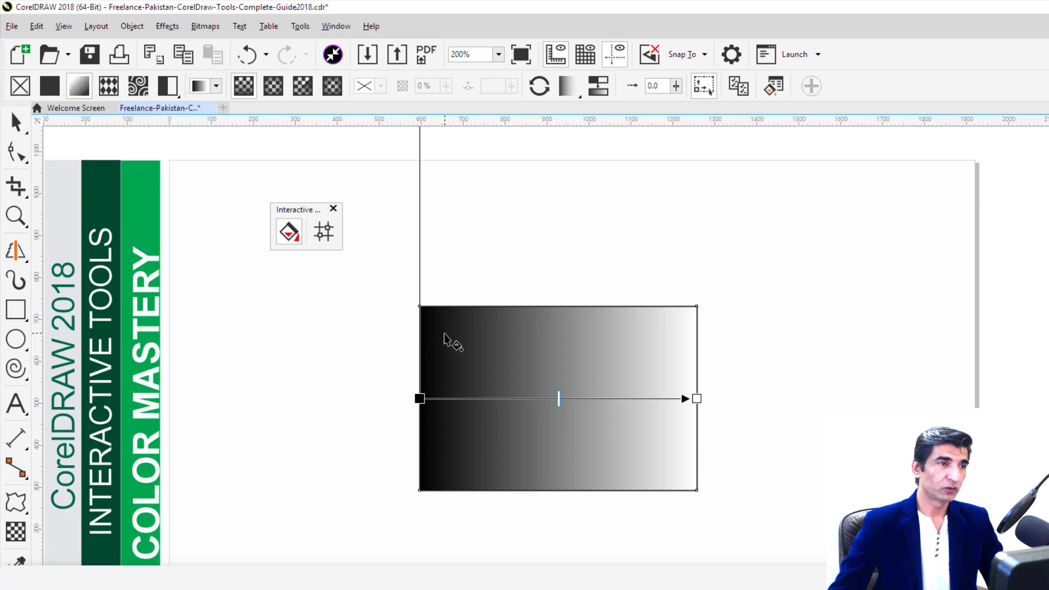
scroll(453, 339, down, 2)
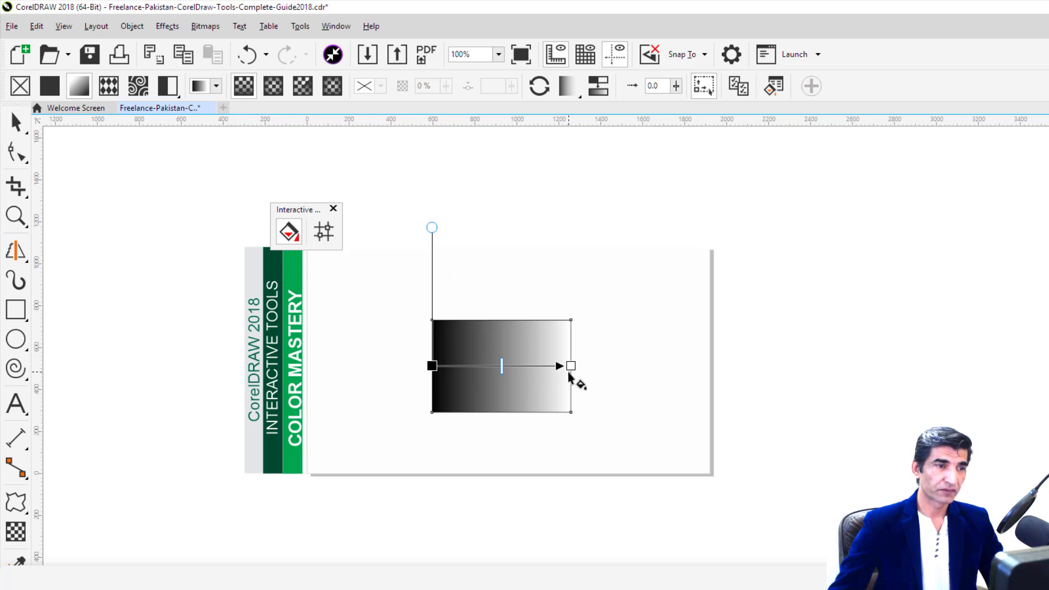
drag(570, 365, 589, 293)
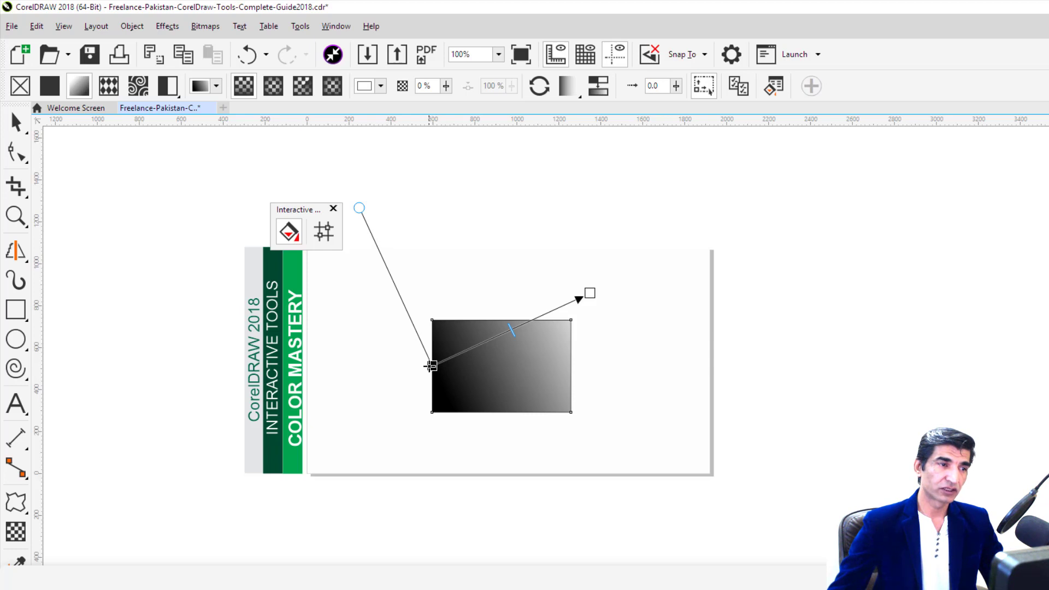
drag(432, 365, 522, 392)
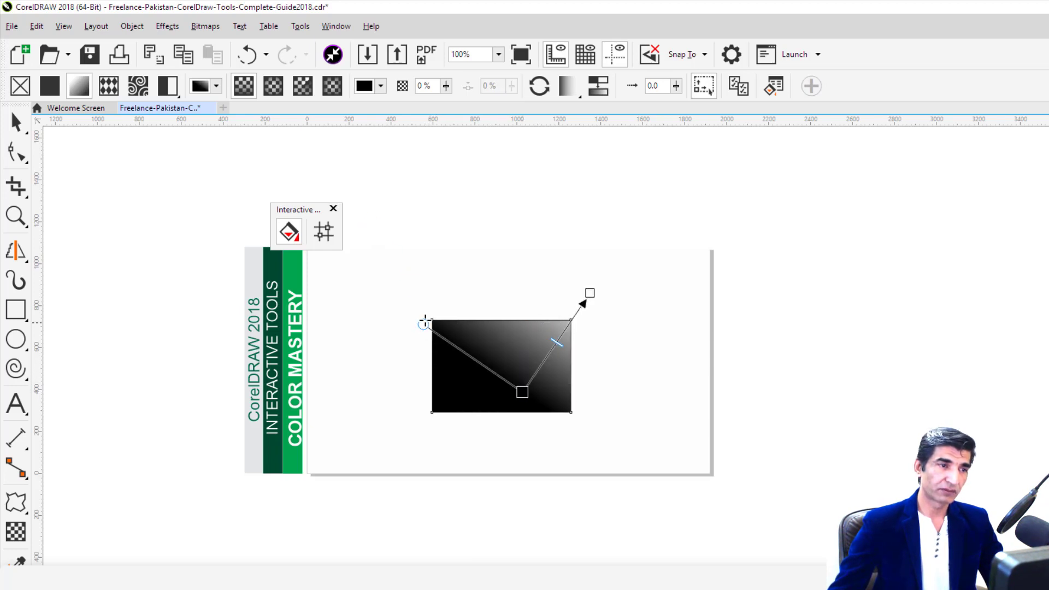
drag(425, 322, 515, 261)
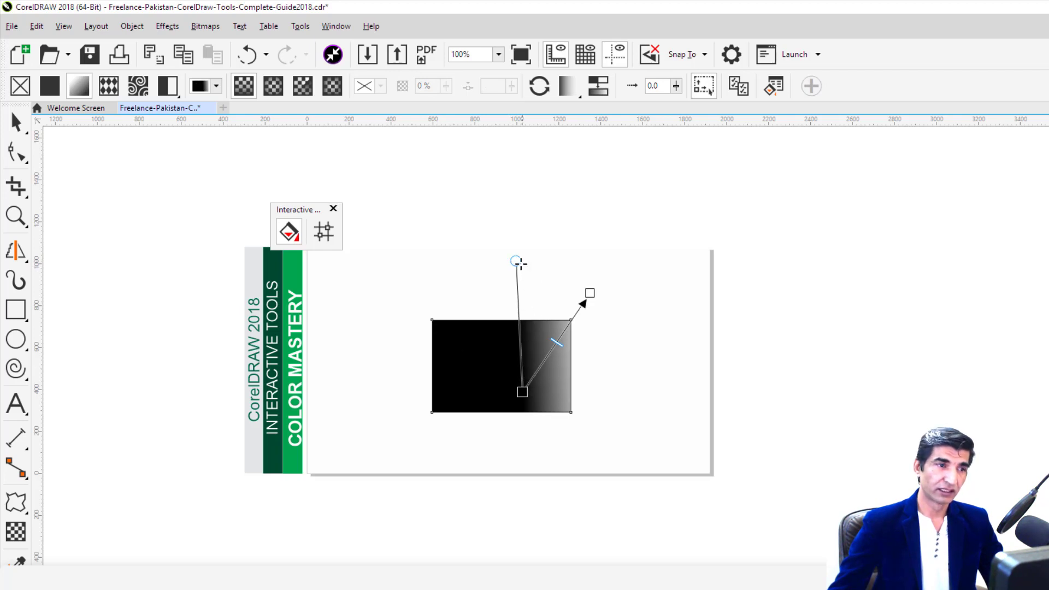
- Set the color of the gradient's white end node to red, #F70808
click(590, 293)
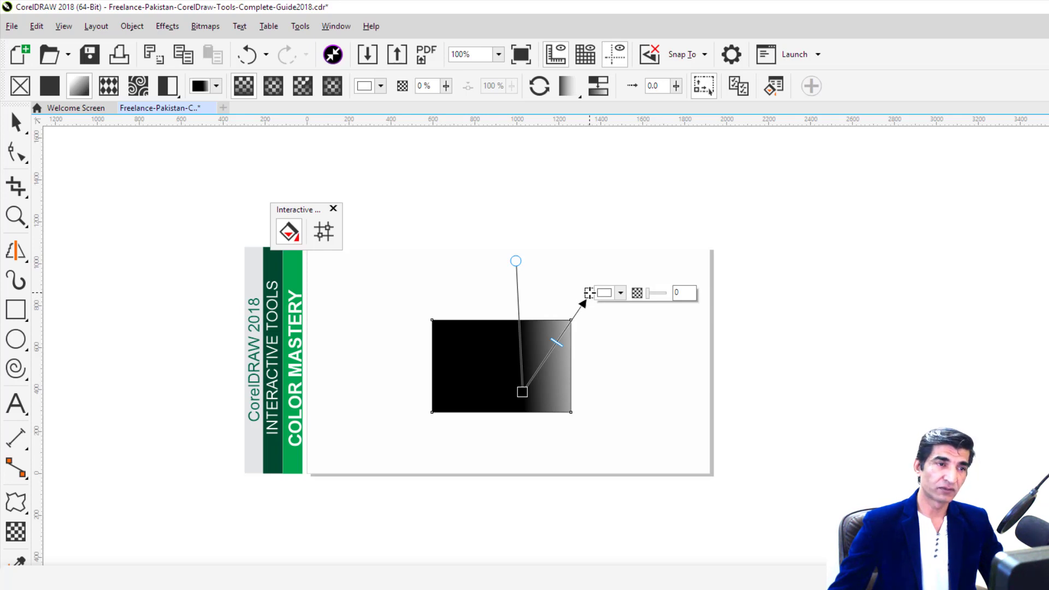
click(619, 293)
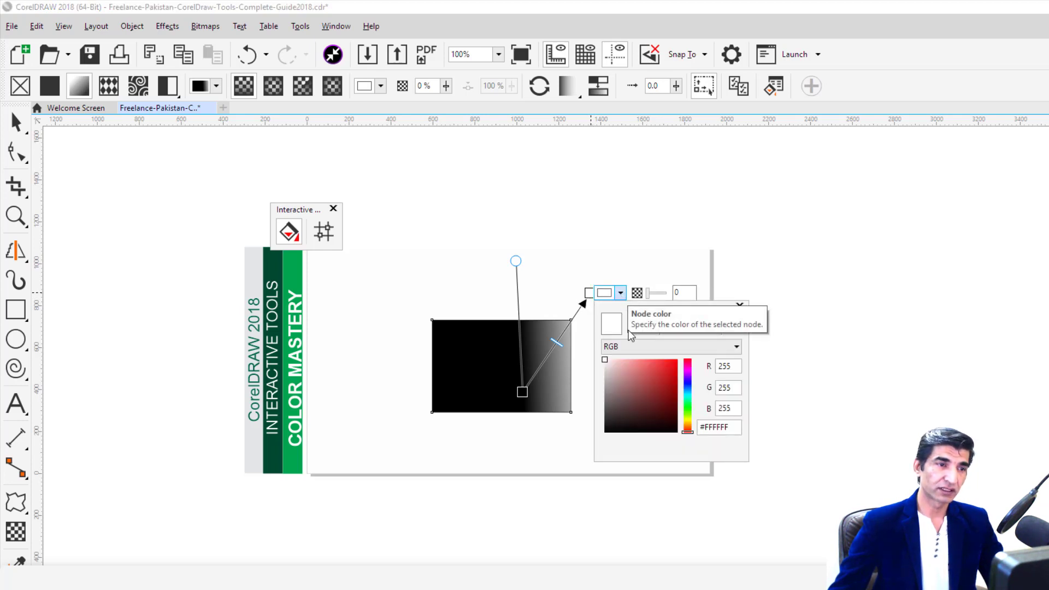
drag(652, 383, 676, 362)
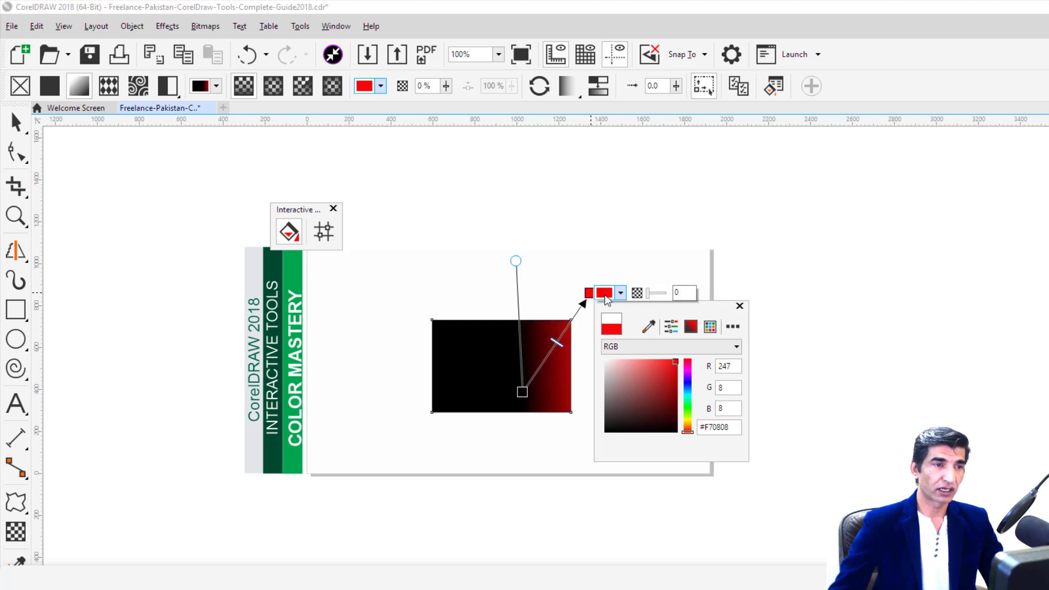
- Try 59% transparency on the gradient's red end node and reset it to 0%
drag(648, 293, 661, 292)
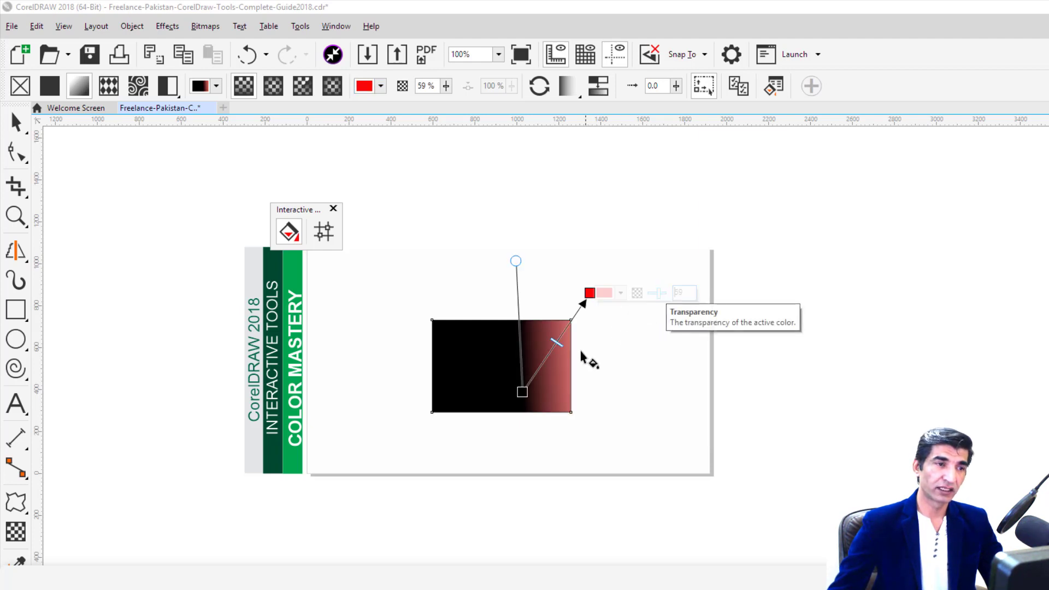
click(590, 293)
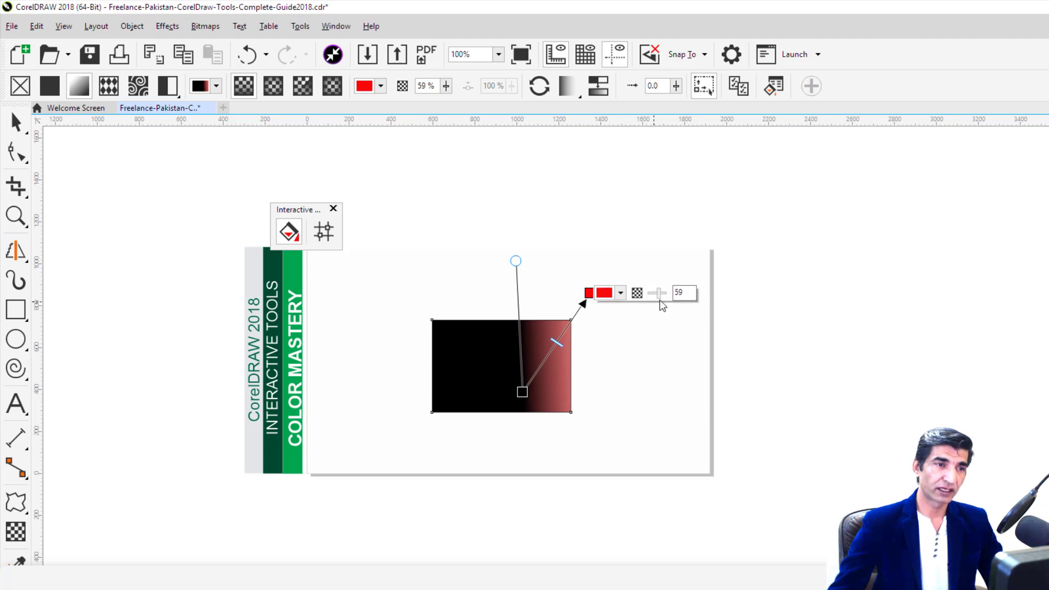
drag(640, 298, 641, 297)
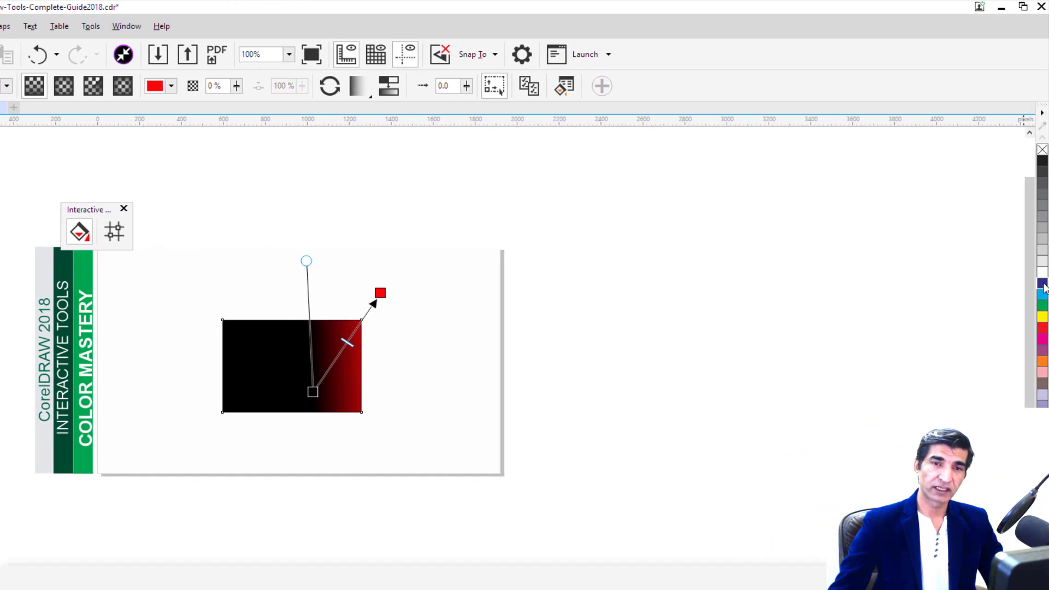
- Recolor the gradient's end node dark blue from the palette and reshape the gradient, with its midpoint nearer the end and skew handle beyond the rectangle's upper-left corner
drag(1043, 285, 391, 288)
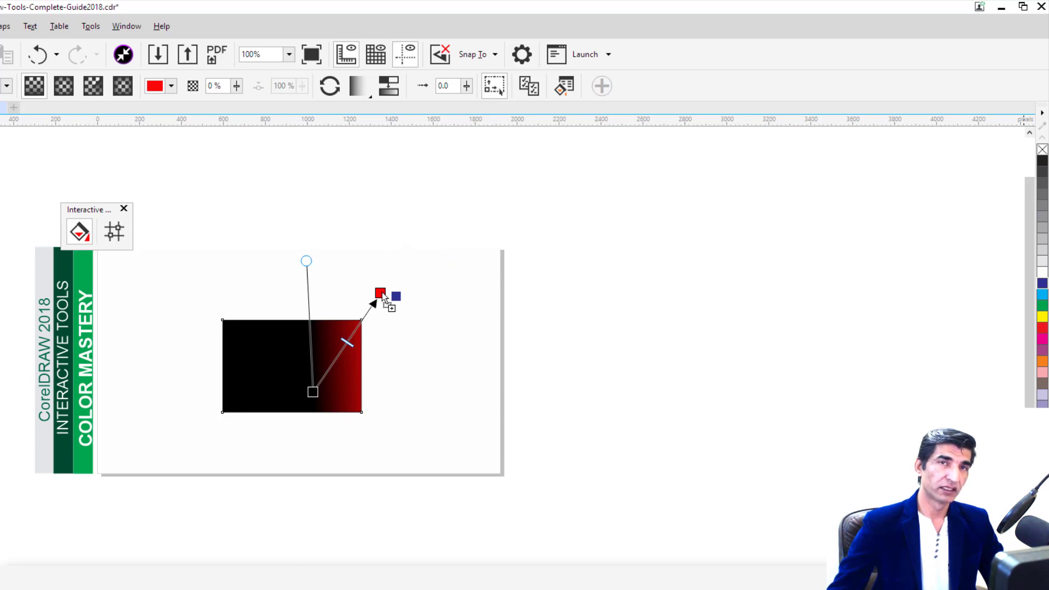
drag(382, 293, 381, 292)
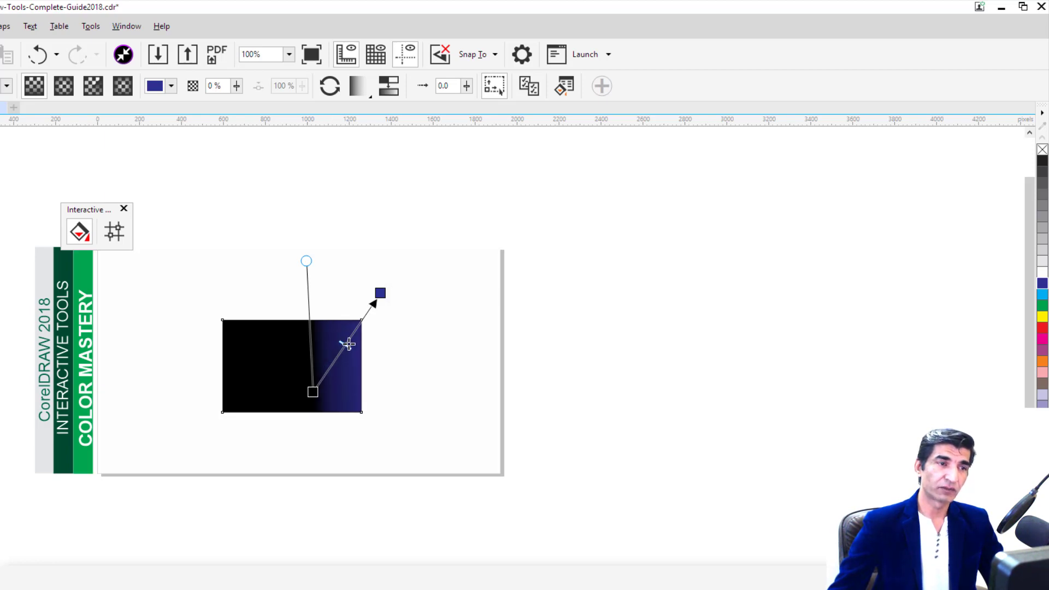
drag(356, 334, 354, 332)
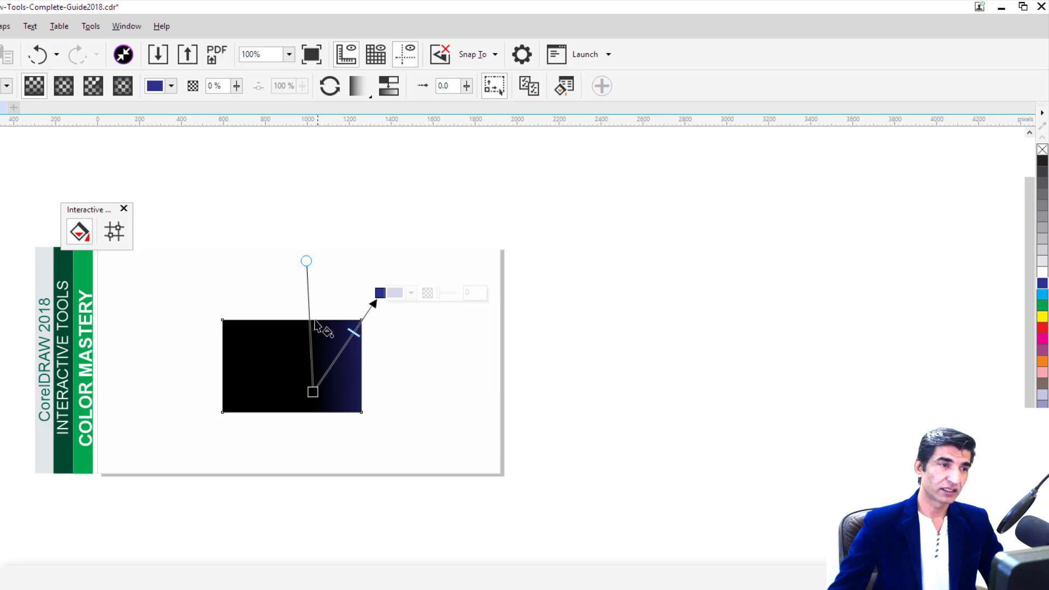
drag(301, 262, 177, 305)
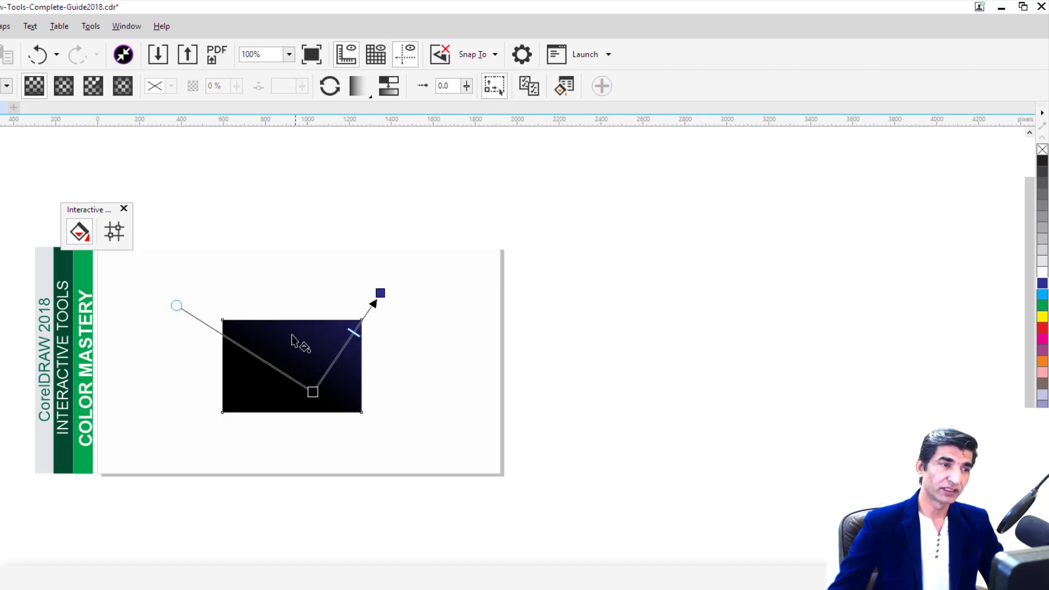
- Skew the rectangle's linear gradient toward its lower-left side and switch it to an elliptical fountain fill
drag(178, 305, 156, 425)
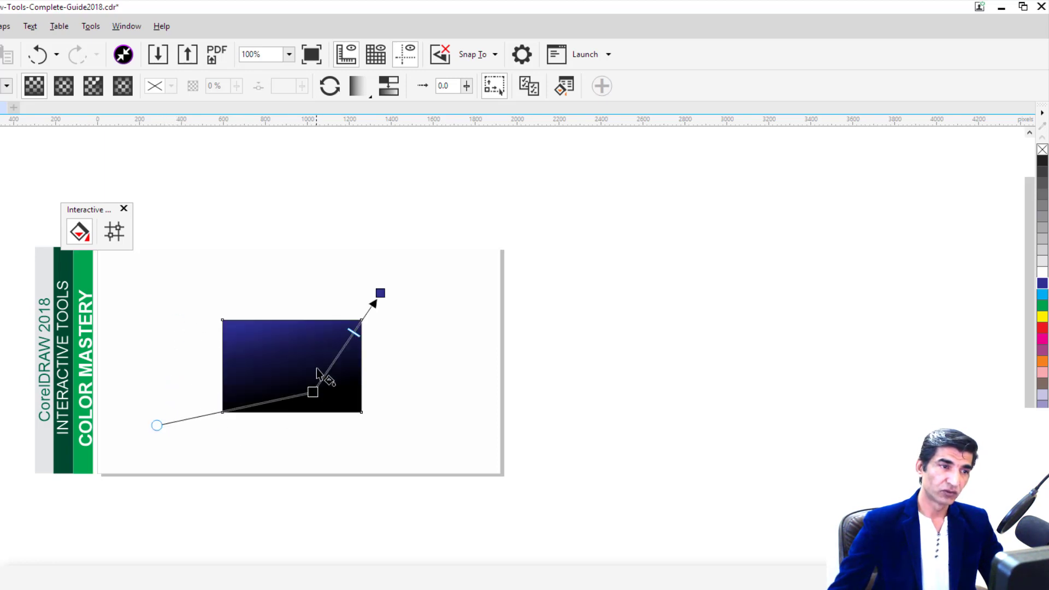
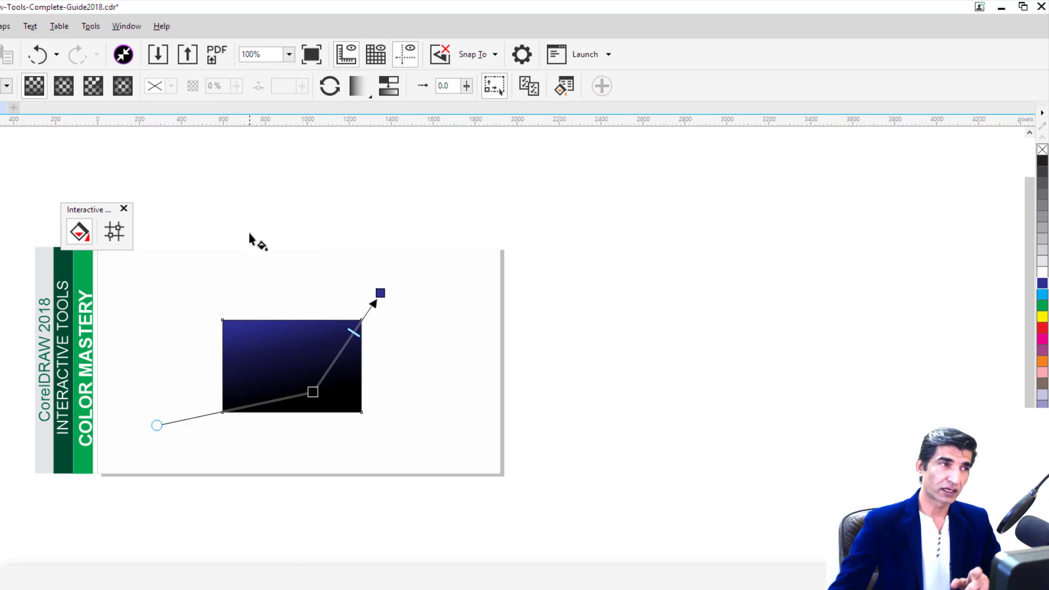
click(65, 89)
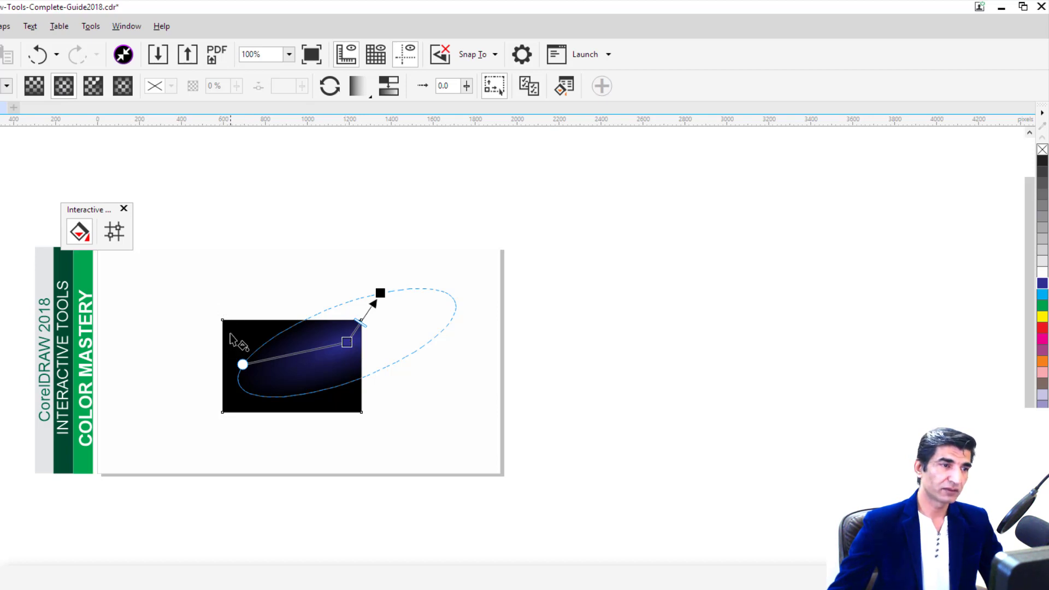
- Redraw the elliptical gradient several times with different start and end points inside and outside the rectangle
drag(230, 330, 338, 437)
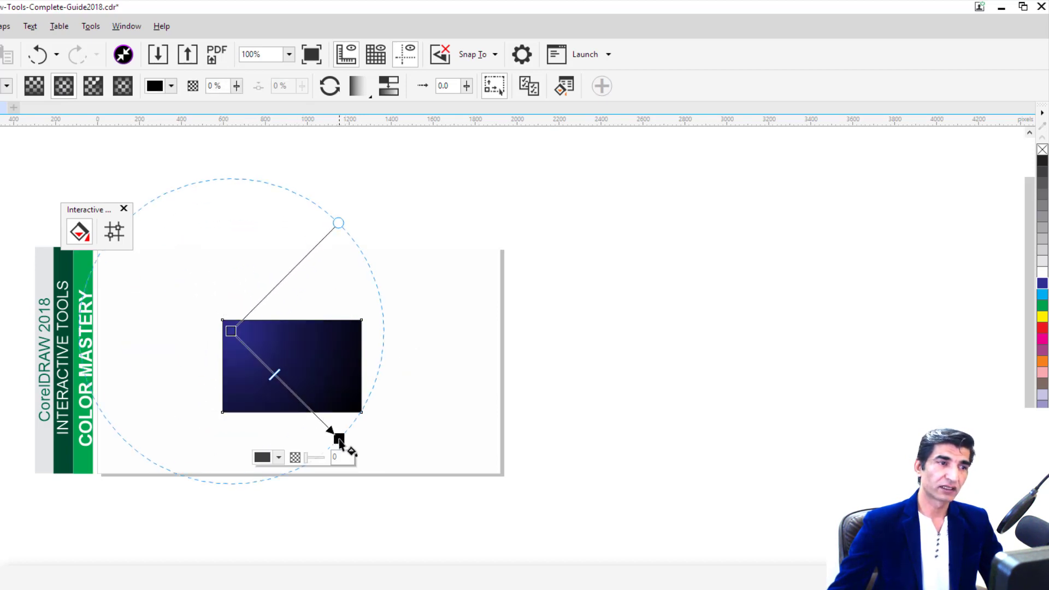
drag(341, 343, 255, 404)
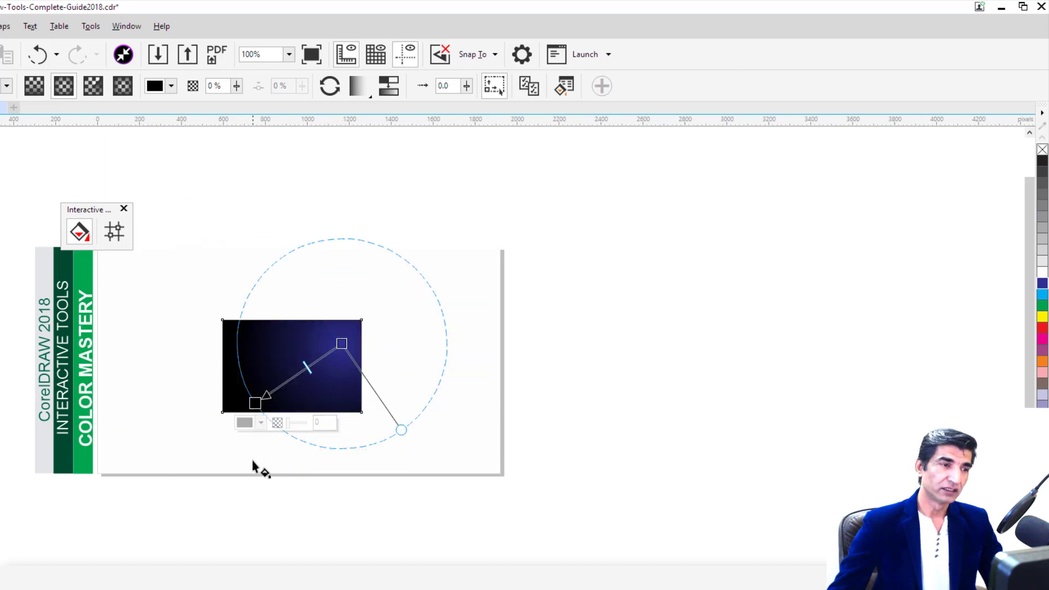
drag(252, 460, 279, 354)
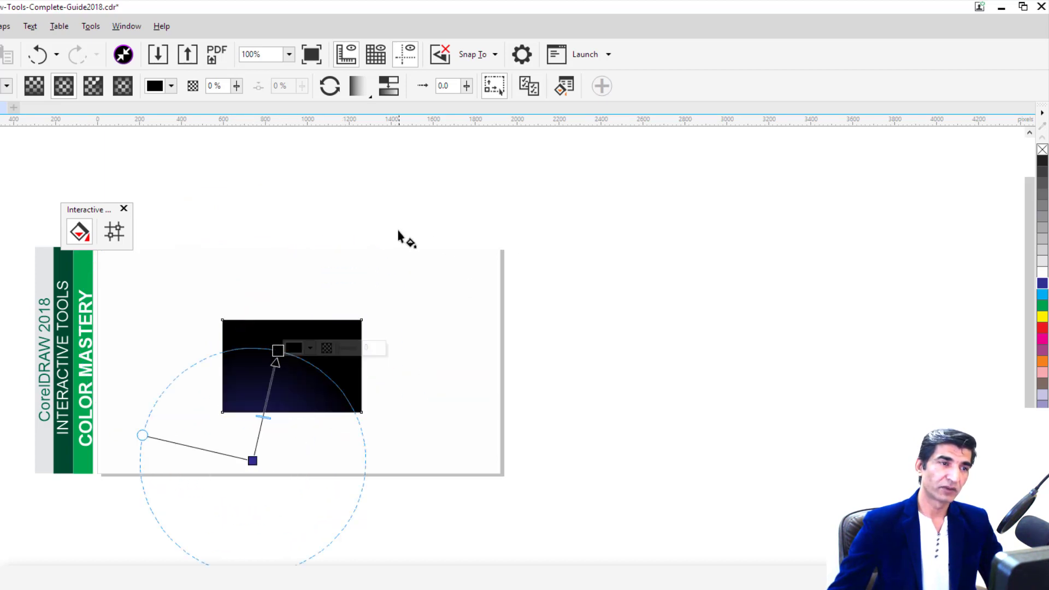
drag(399, 229, 322, 385)
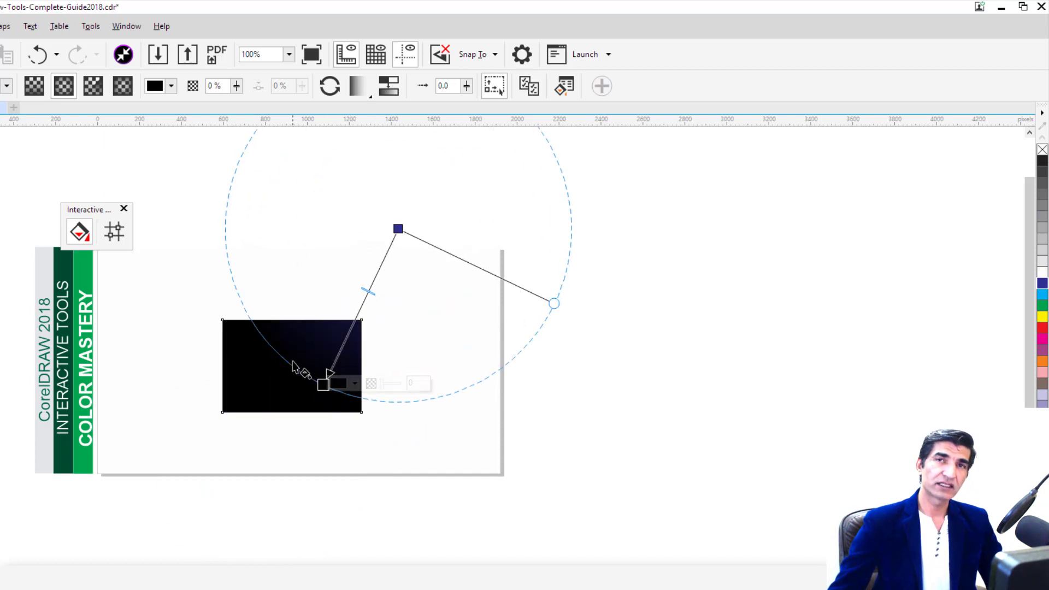
scroll(340, 316, up, 3)
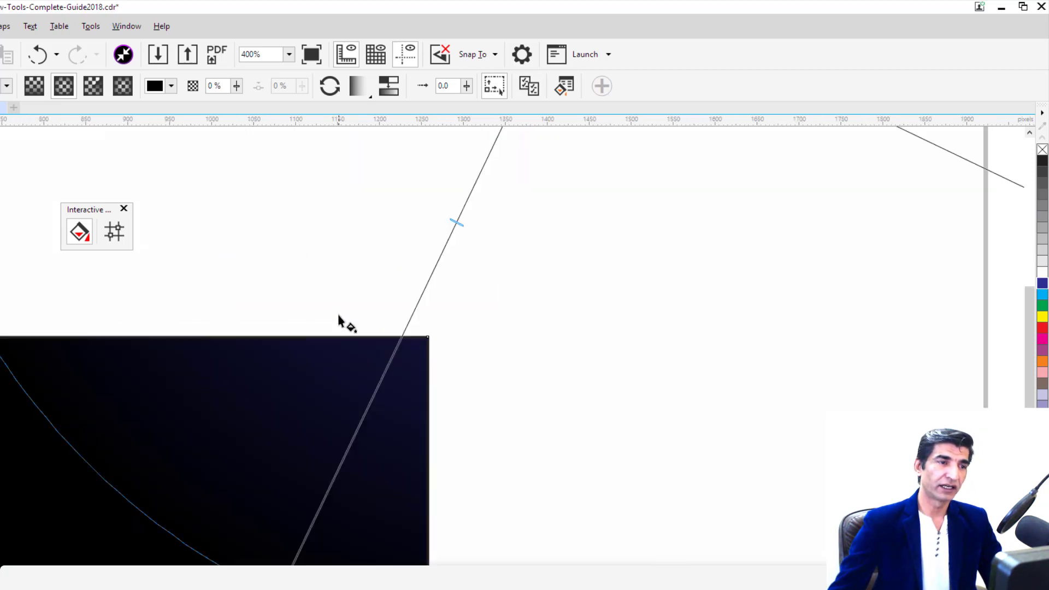
drag(115, 281, 219, 419)
mouse_move(710, 475)
mouse_down()
mouse_move(595, 492)
mouse_move(216, 484)
mouse_move(1, 464)
mouse_up()
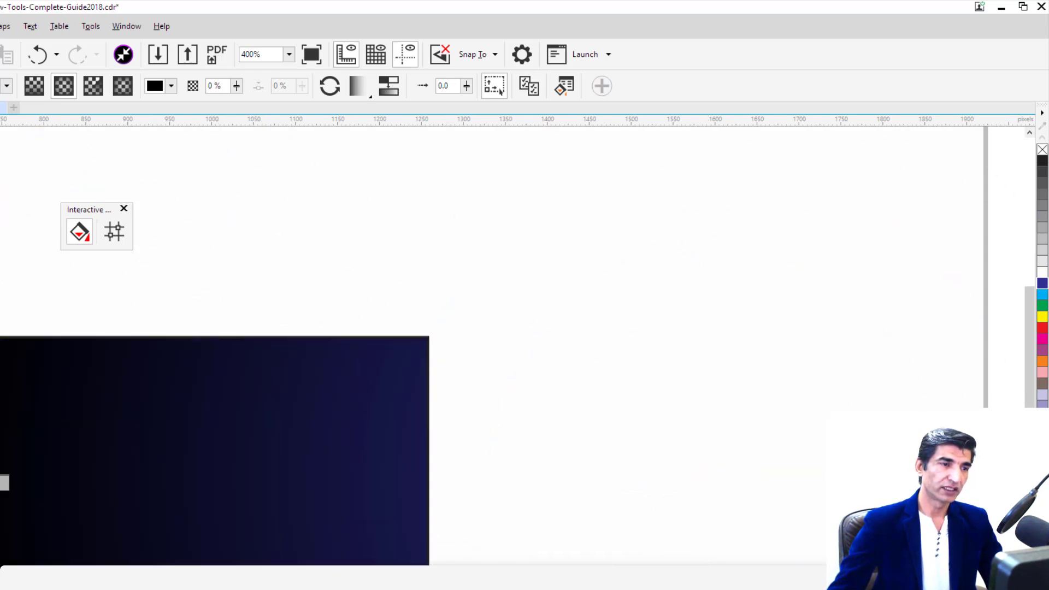
scroll(244, 382, down, 1)
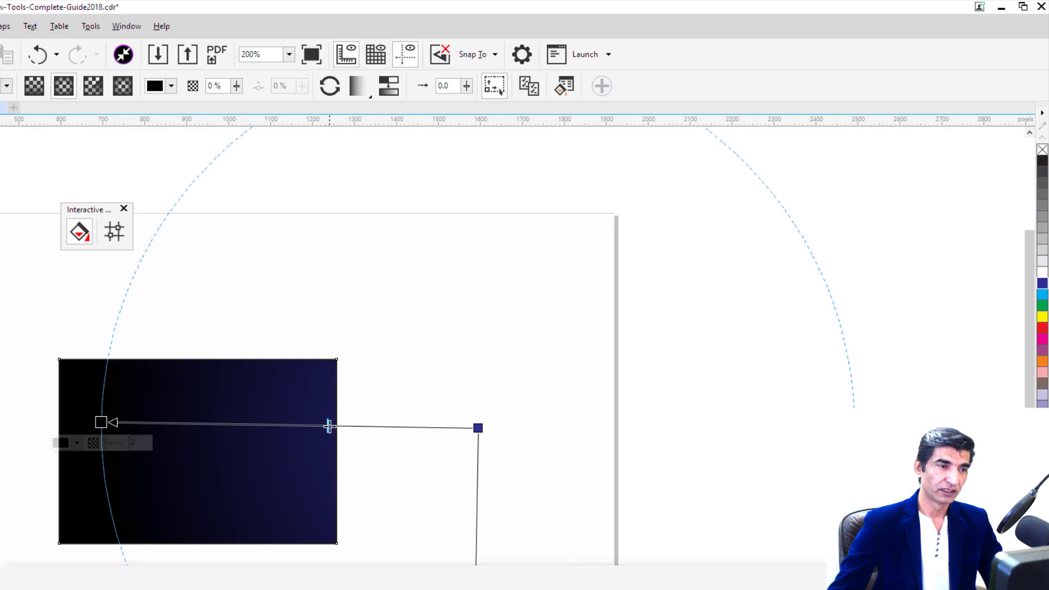
- Shift the elliptical gradient's midpoint toward the blue node and reposition its centre inside the rectangle's right half
mouse_move(328, 425)
mouse_down()
mouse_move(232, 419)
mouse_move(357, 425)
mouse_up()
scroll(358, 425, down, 1)
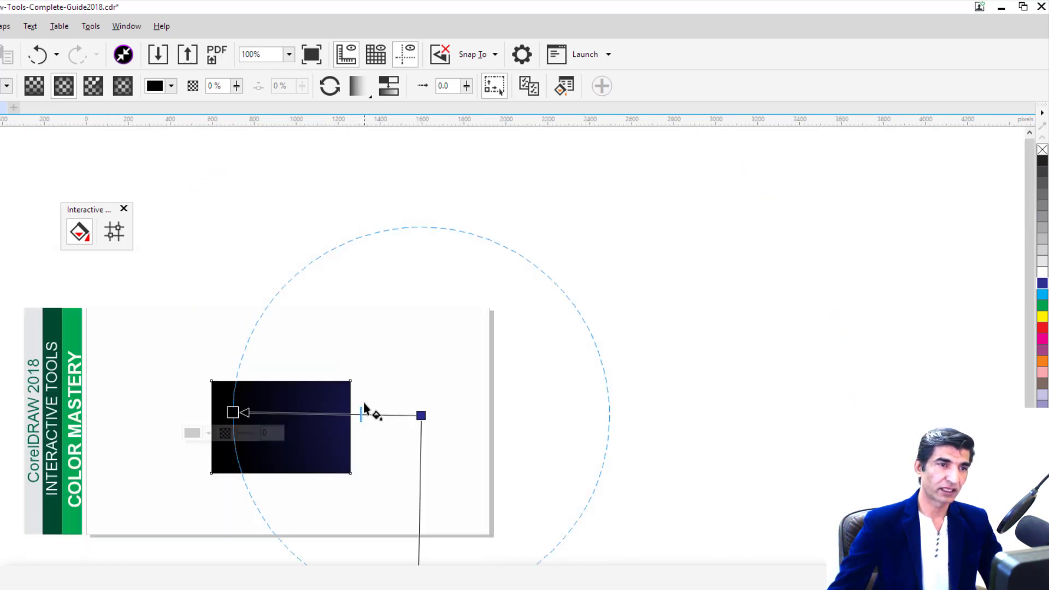
drag(233, 412, 315, 430)
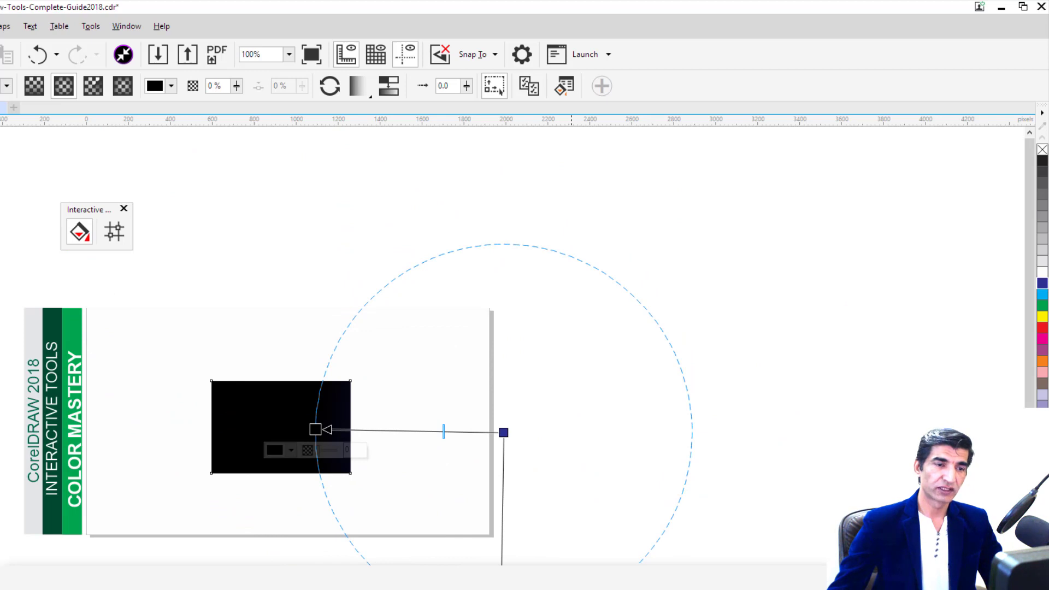
drag(504, 432, 386, 420)
drag(406, 490, 335, 480)
scroll(430, 422, up, 3)
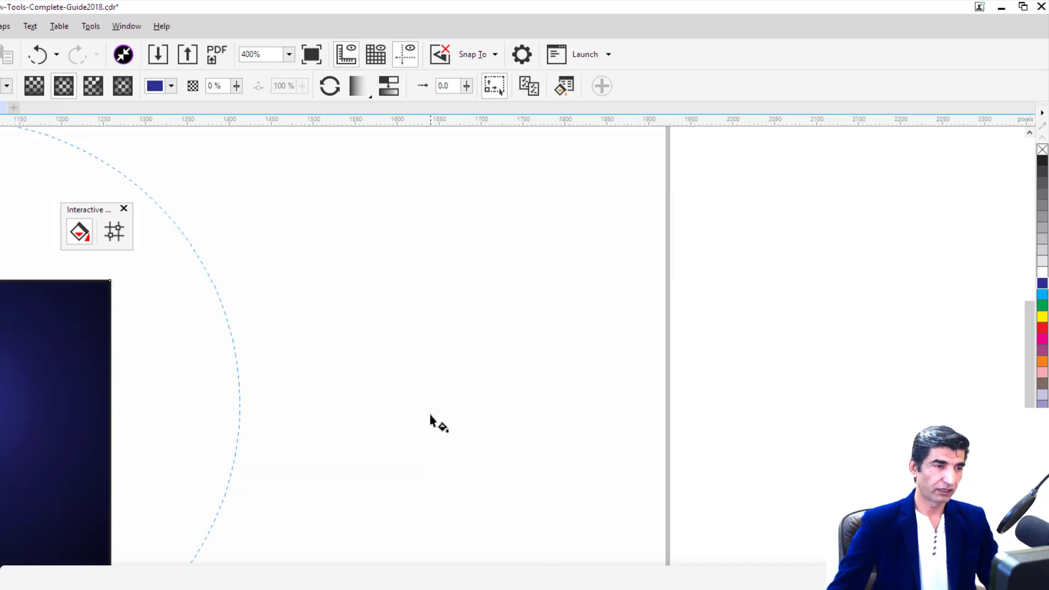
key(F4)
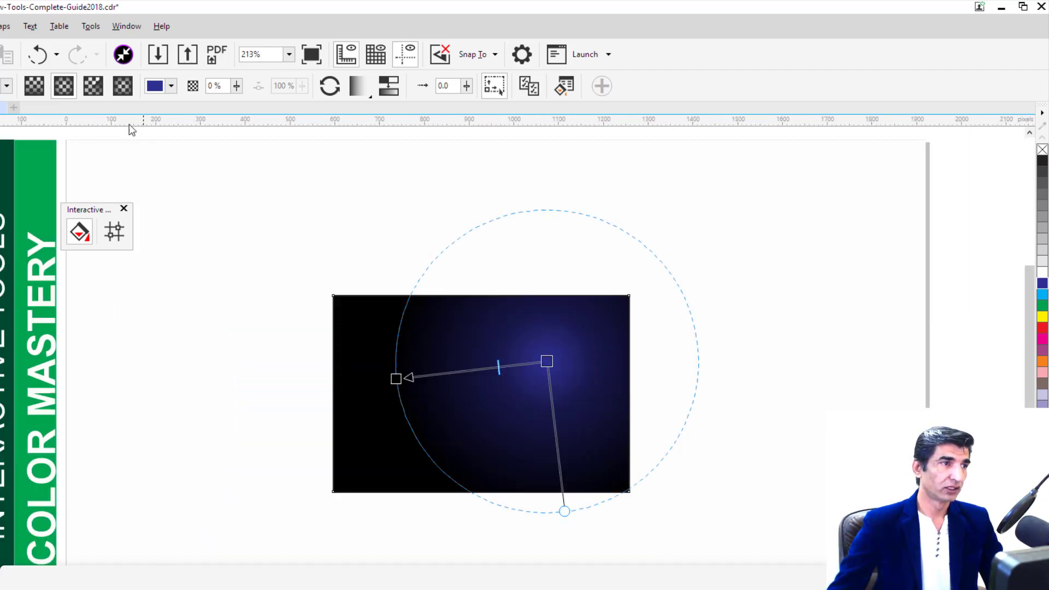
- Change the gradient to a conical fountain fill and reposition its centre near the rectangle's middle and its midpoint along the circle
click(97, 89)
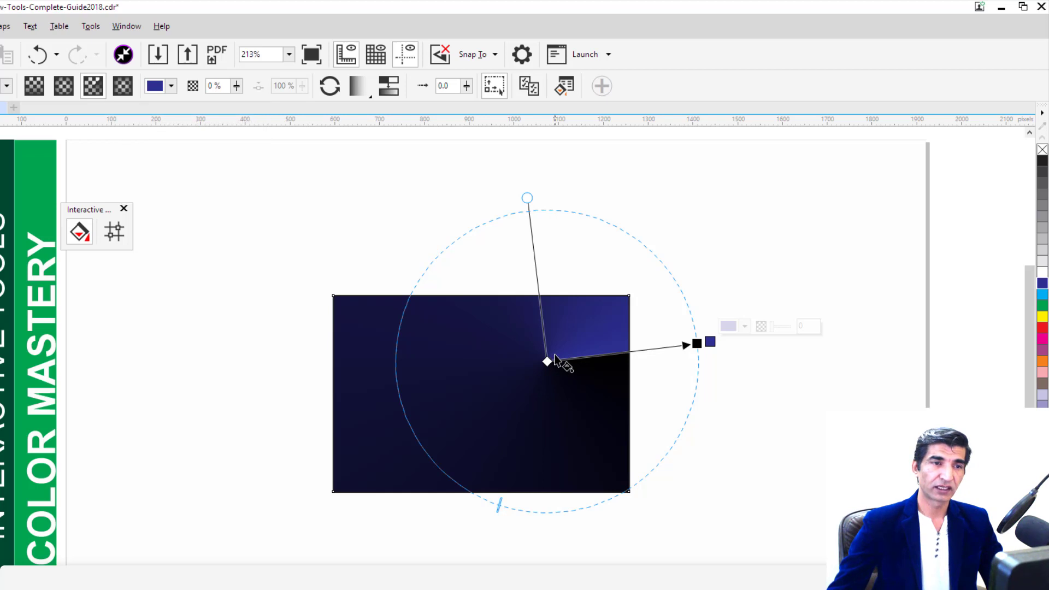
drag(548, 362, 459, 403)
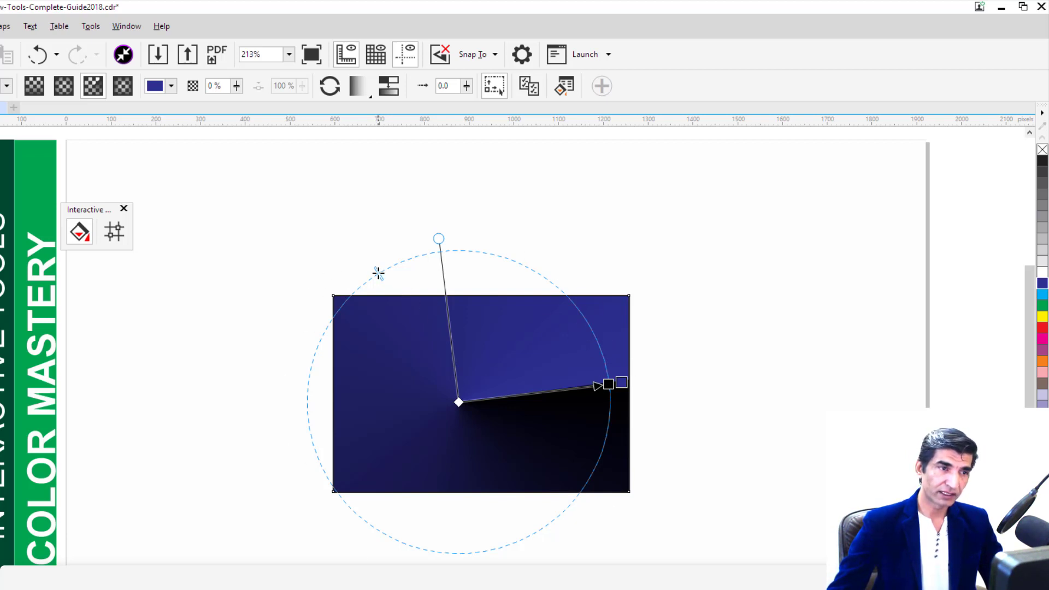
click(475, 250)
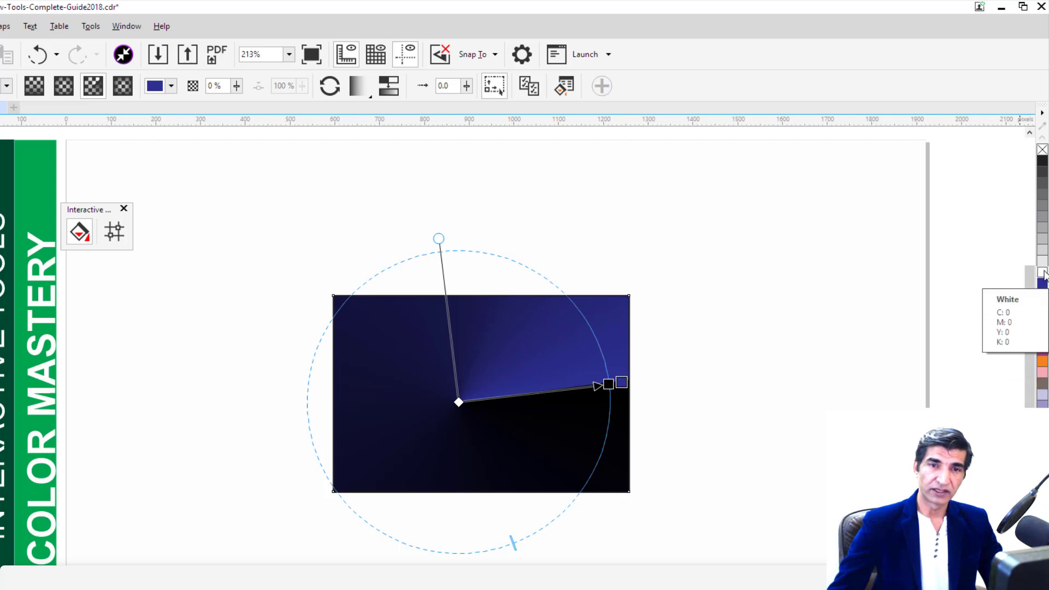
- Add white, yellow and red colour nodes around the conical gradient's circle between the blue and black nodes
drag(1042, 273, 962, 280)
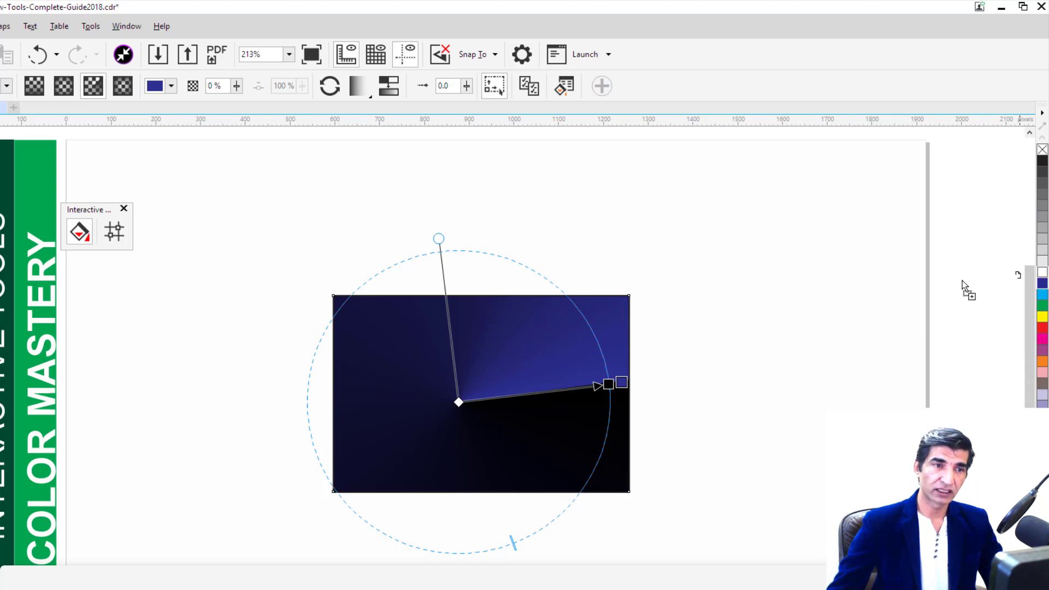
double_click(540, 275)
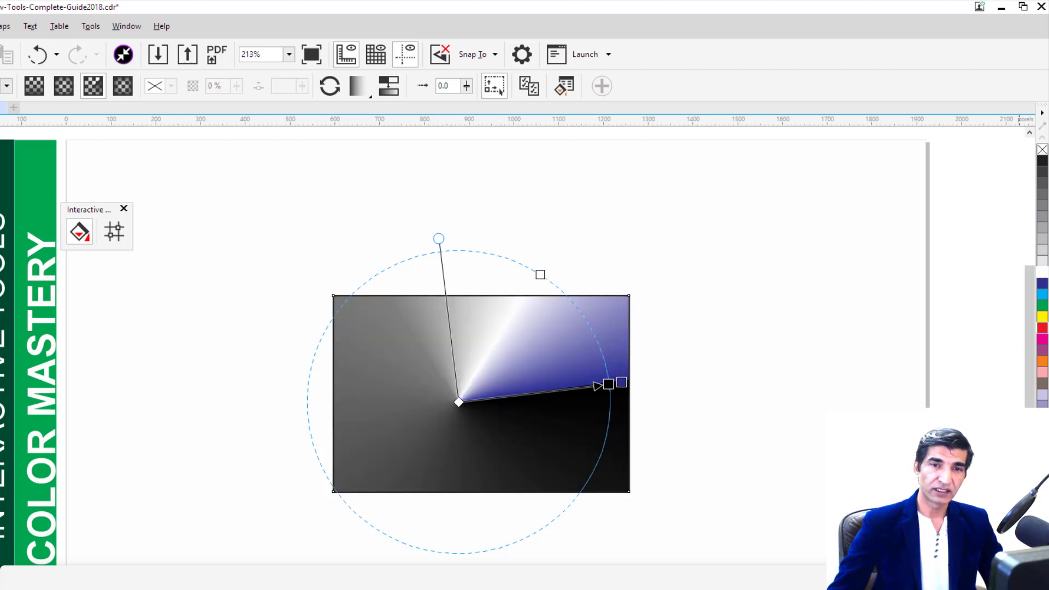
drag(1042, 316, 601, 351)
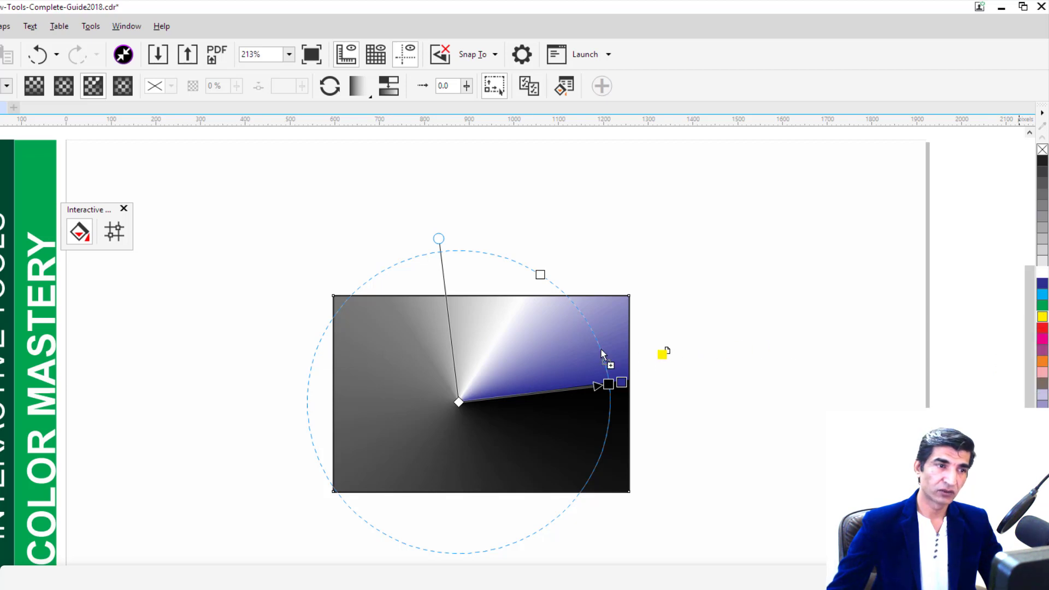
drag(391, 293, 358, 290)
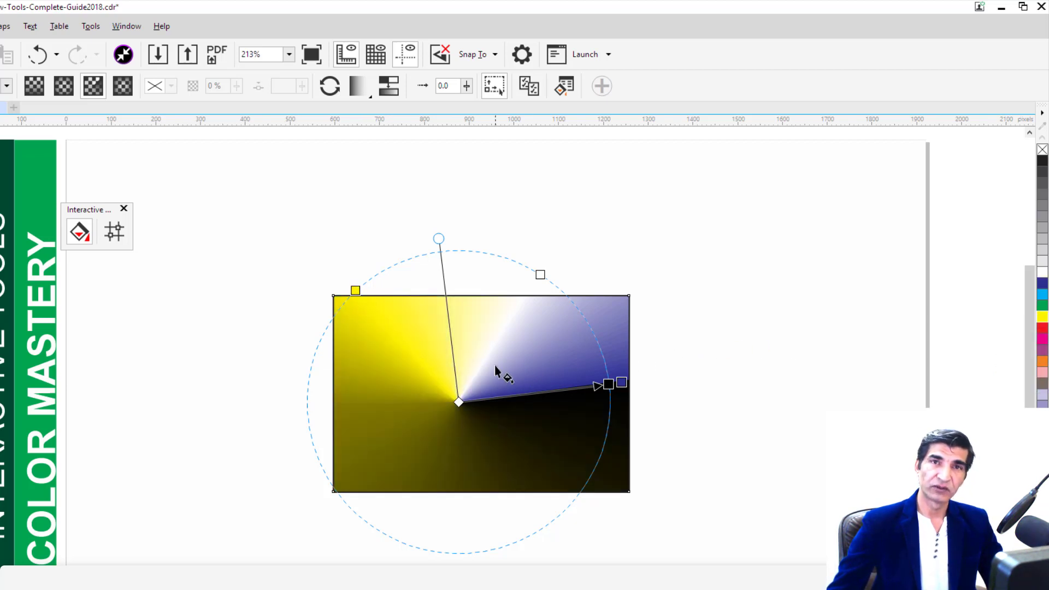
drag(1042, 328, 308, 420)
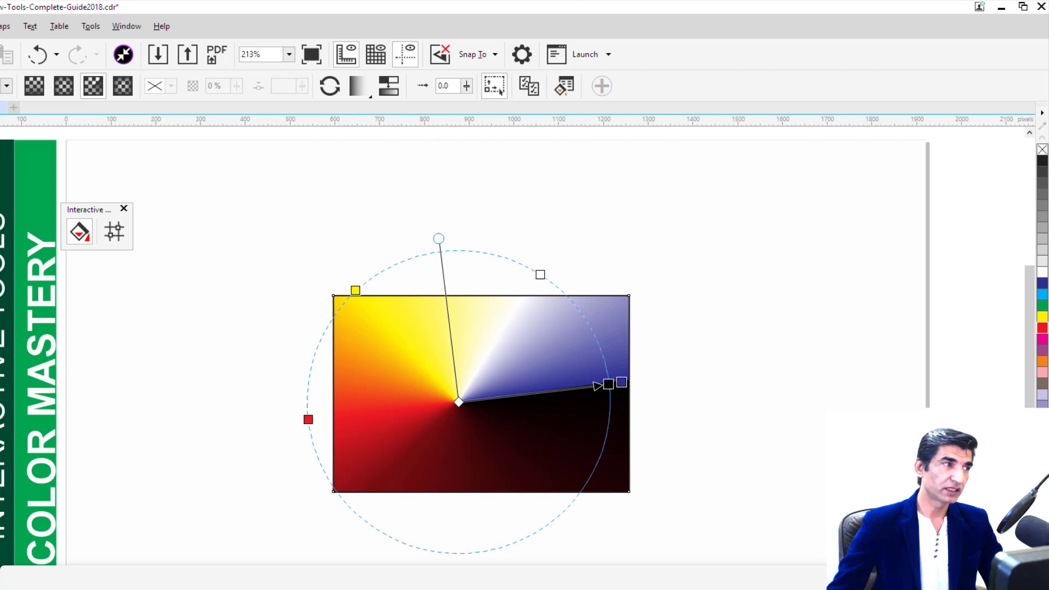
- Deselect the rectangle to view the multicolour conical gradient, and reselect it with the Interactive Fill tool
key(space)
click(174, 229)
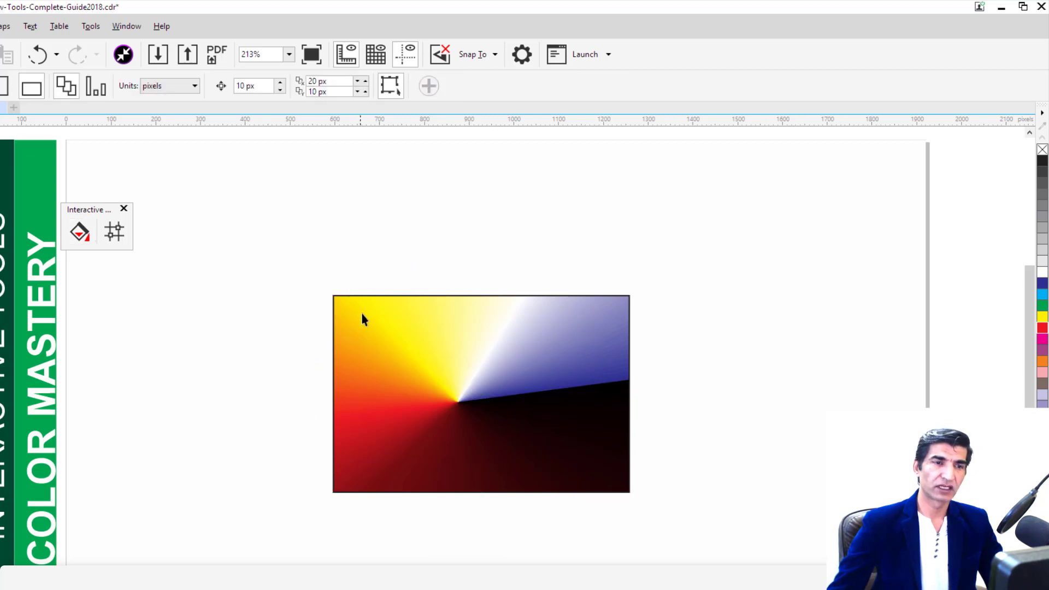
click(408, 385)
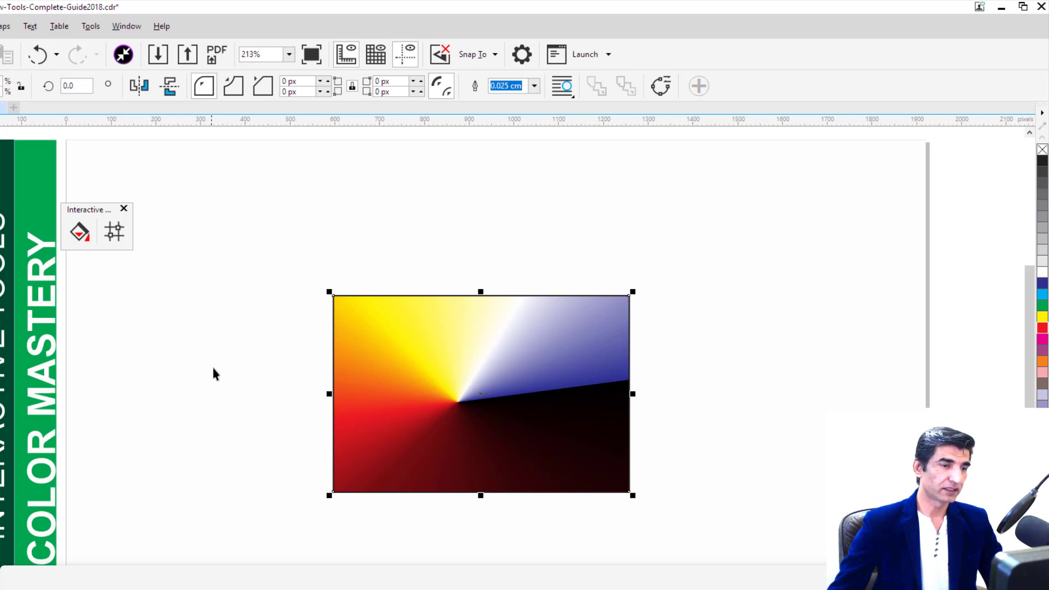
key(g)
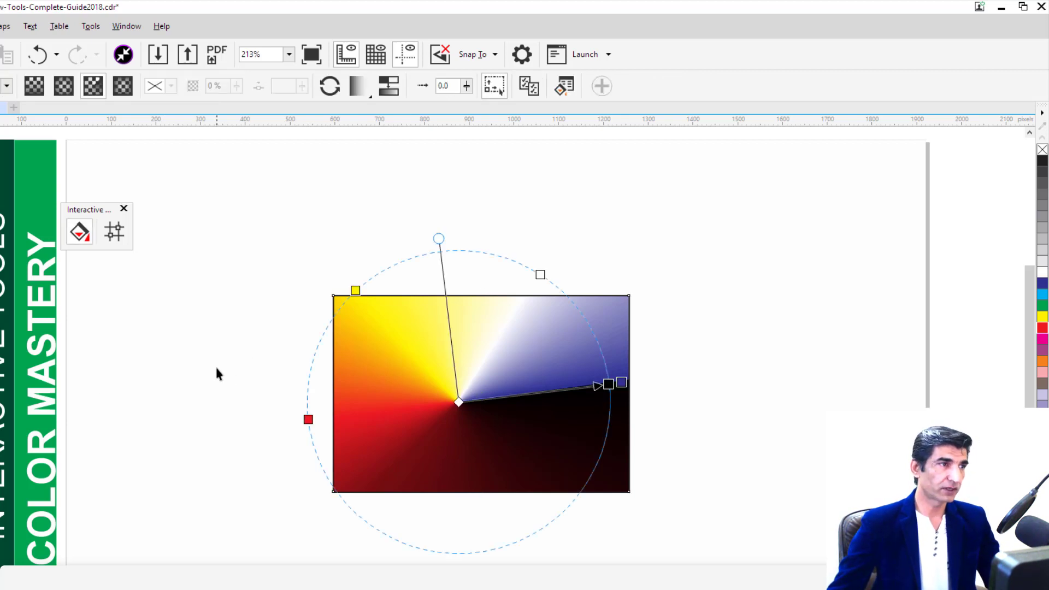
- Change the gradient to a rectangular fountain fill and move its blue centre node toward the rectangle's right side
click(125, 88)
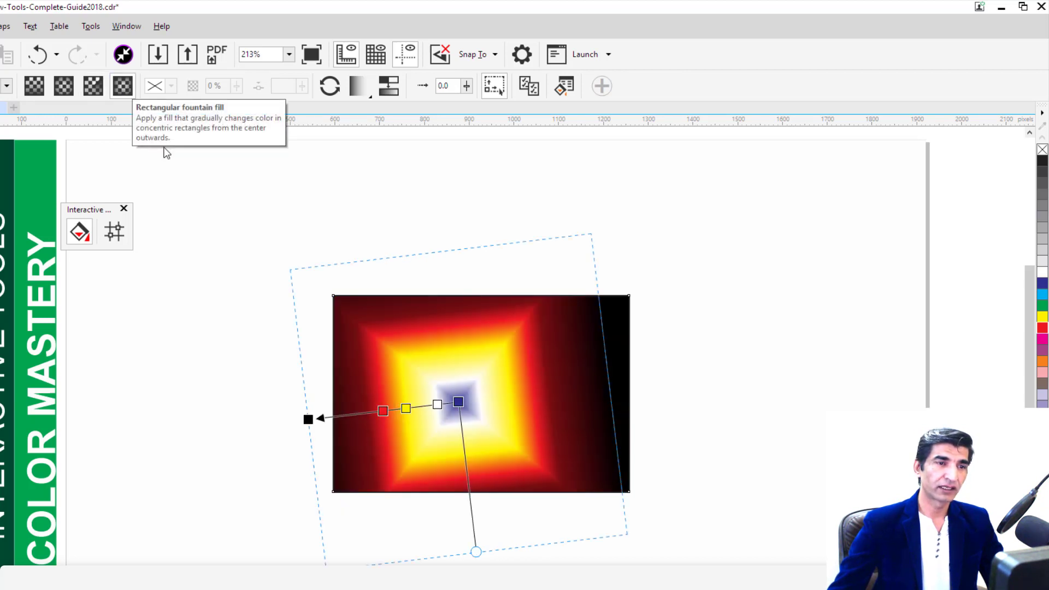
drag(460, 401, 577, 394)
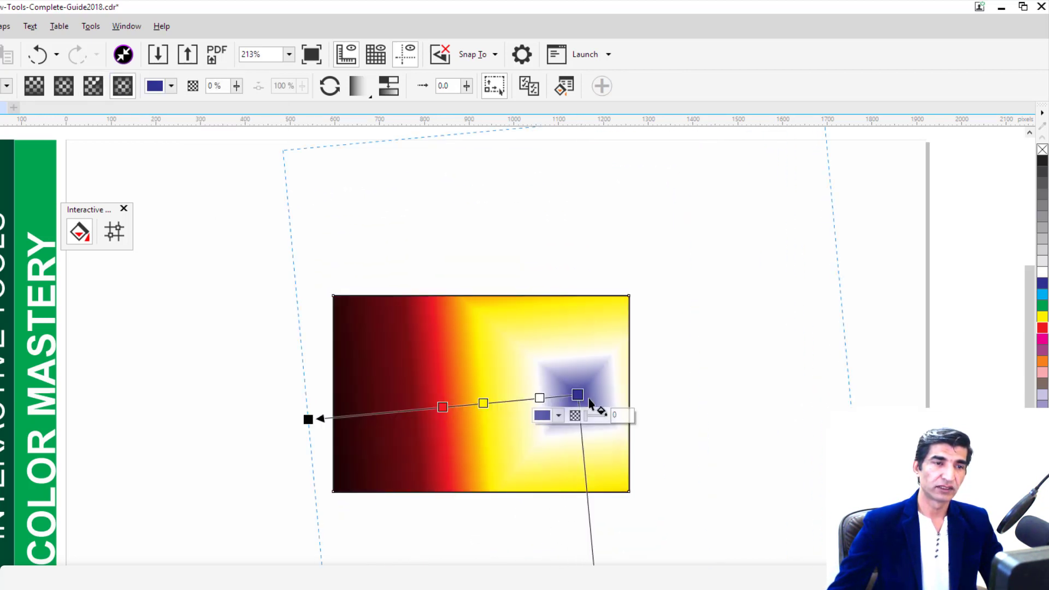
- Remove the white, yellow and red nodes from the rectangular gradient, keeping only blue and black
double_click(540, 398)
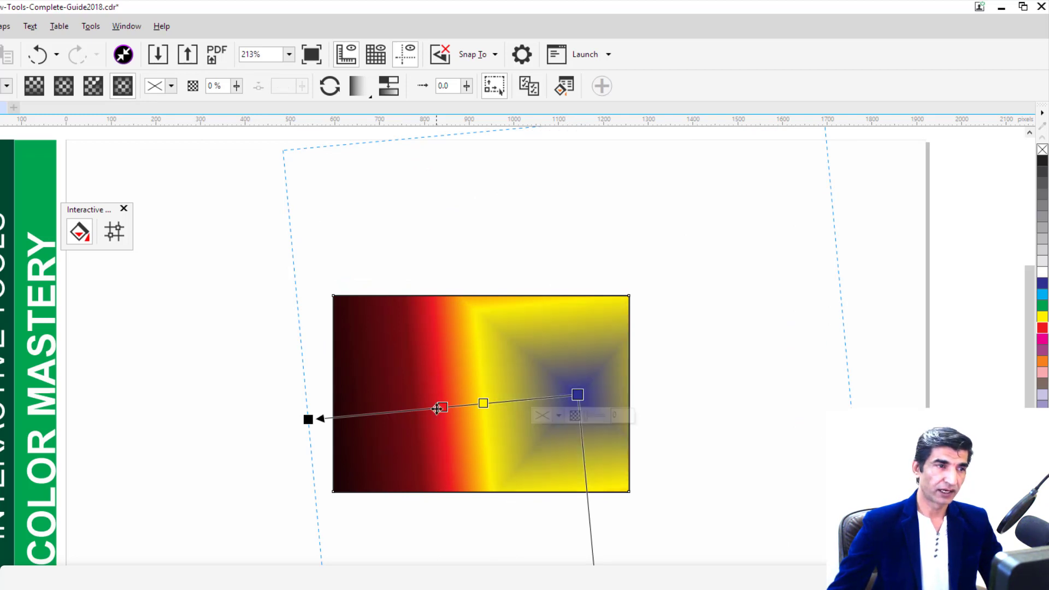
double_click(483, 403)
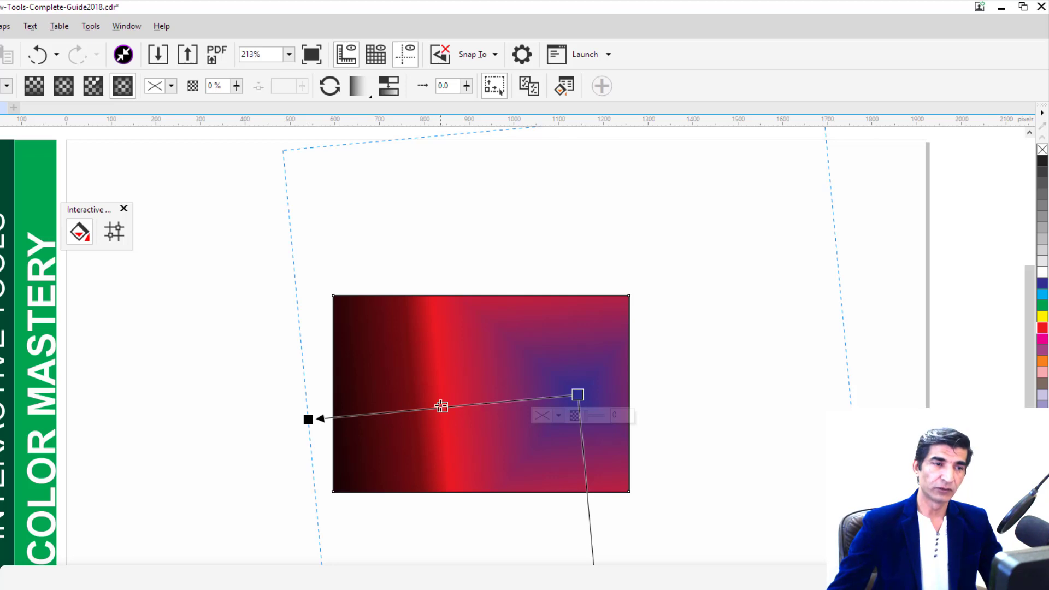
double_click(443, 408)
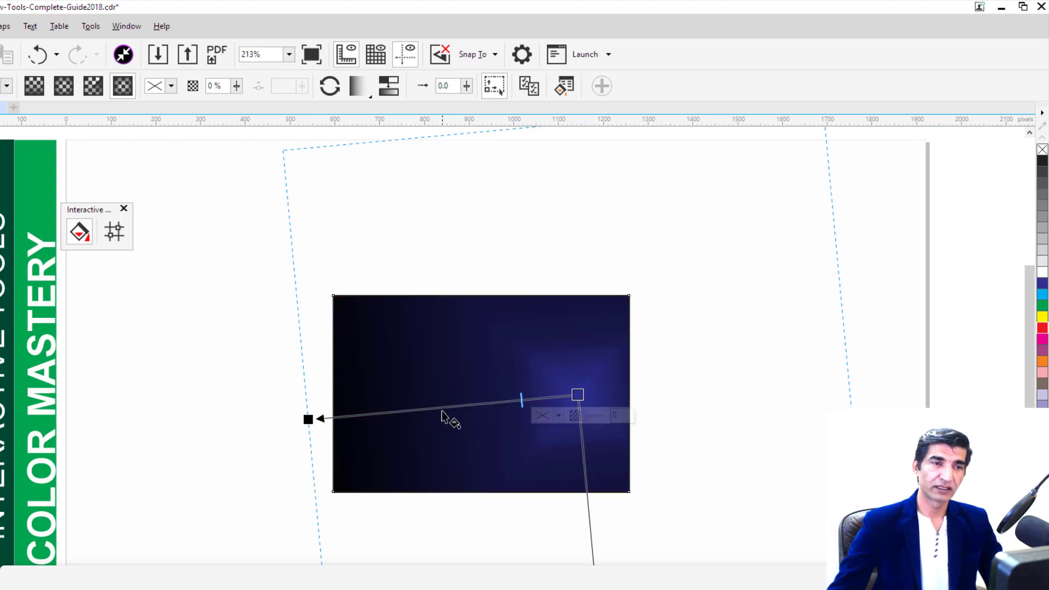
- Move the rectangular gradient's blue node to the rectangle's upper-left corner and stretch the gradient past its right edge
drag(578, 395, 337, 299)
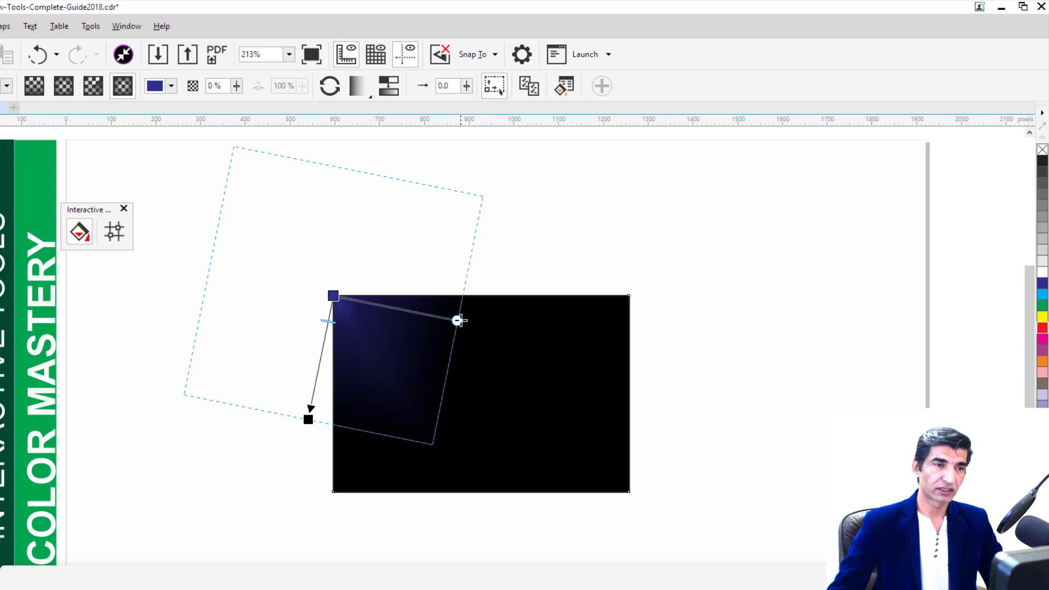
drag(458, 321, 659, 279)
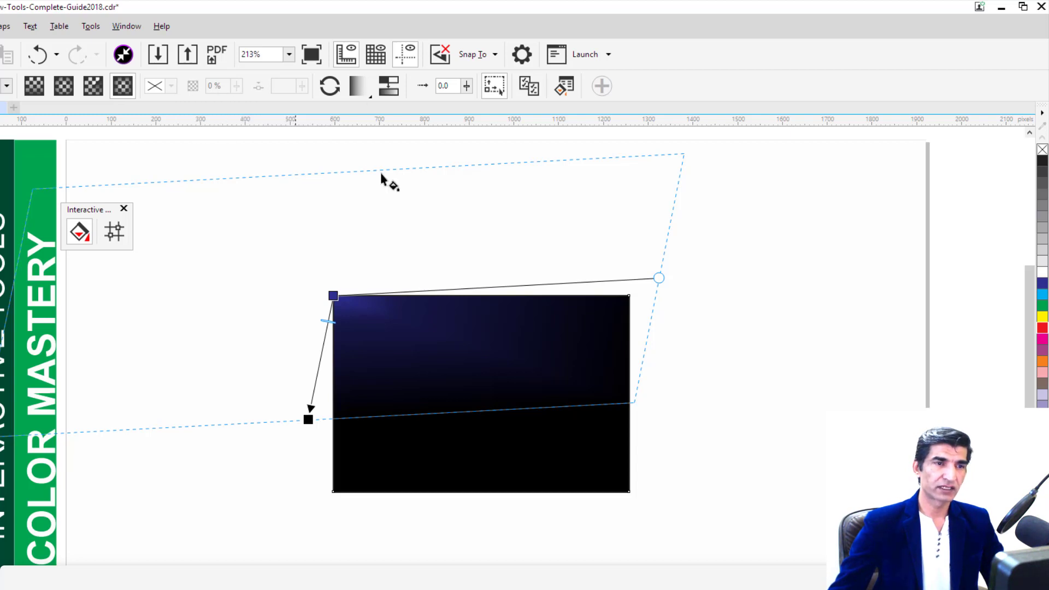
- Reverse the gradient's colours and set the fill to Repeat and Mirror
click(329, 88)
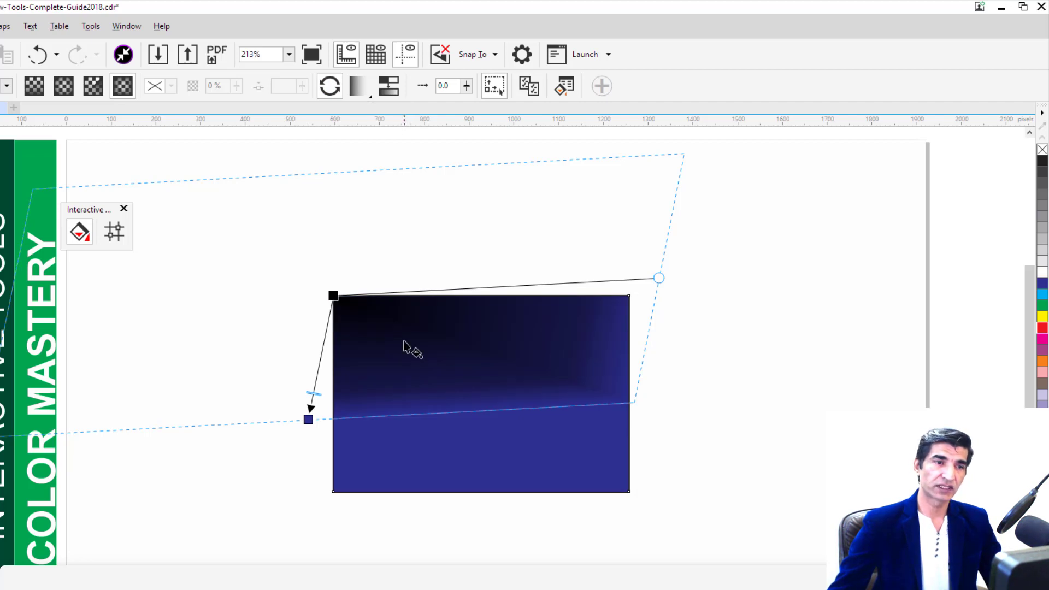
click(370, 100)
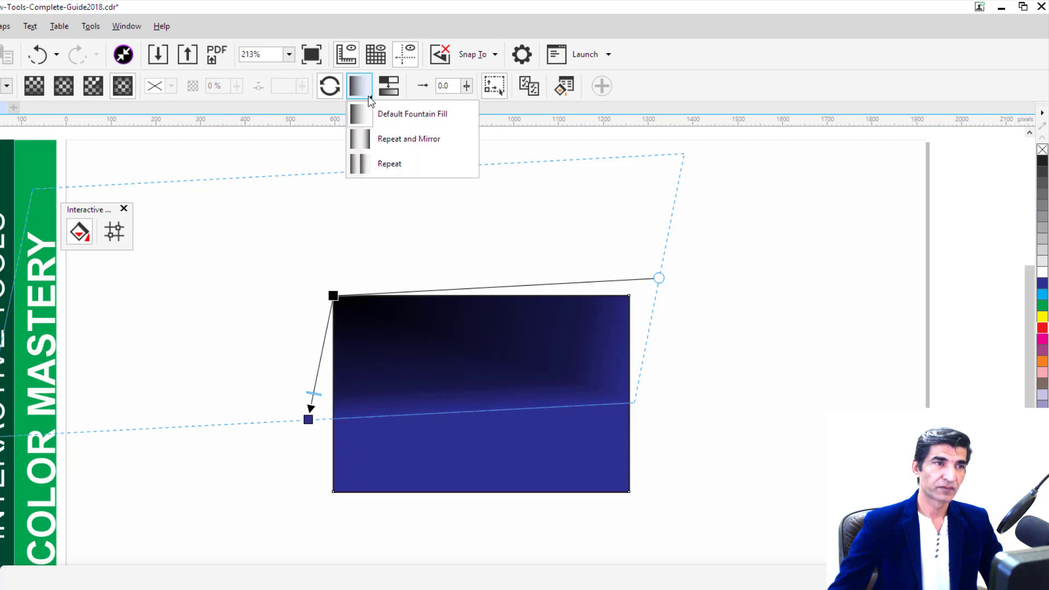
click(426, 141)
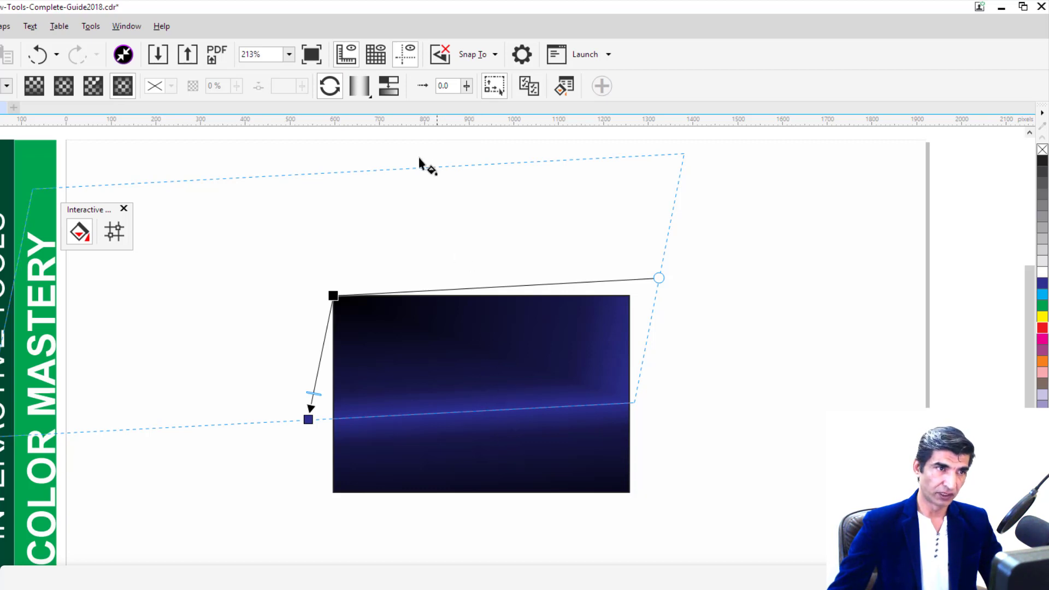
- Try the gradient's Repeat mode, enable smooth colour transitions, and set the fill to the default non-repeating mode
click(359, 86)
click(403, 171)
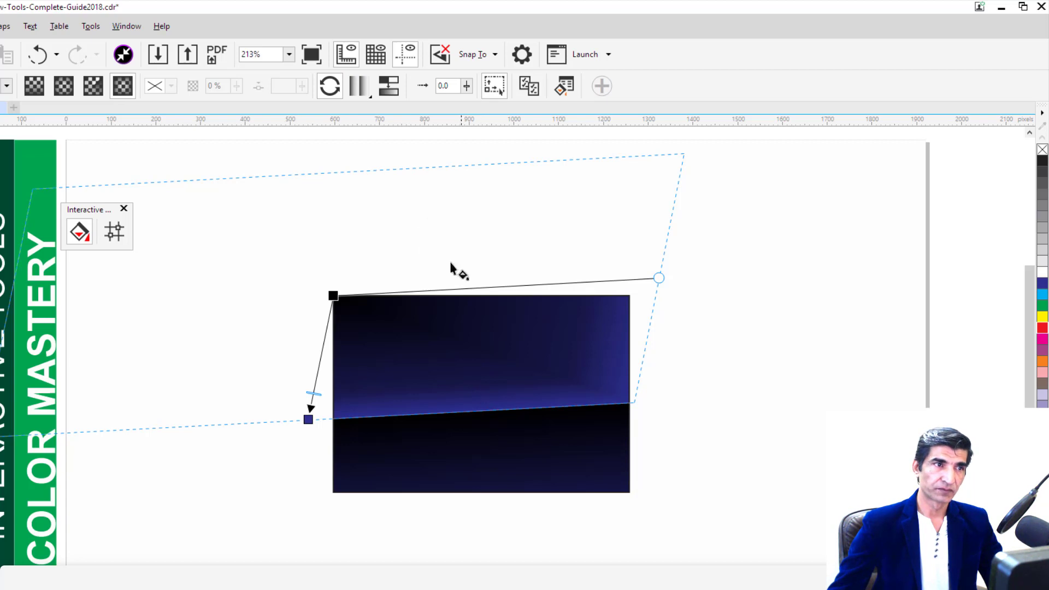
click(390, 92)
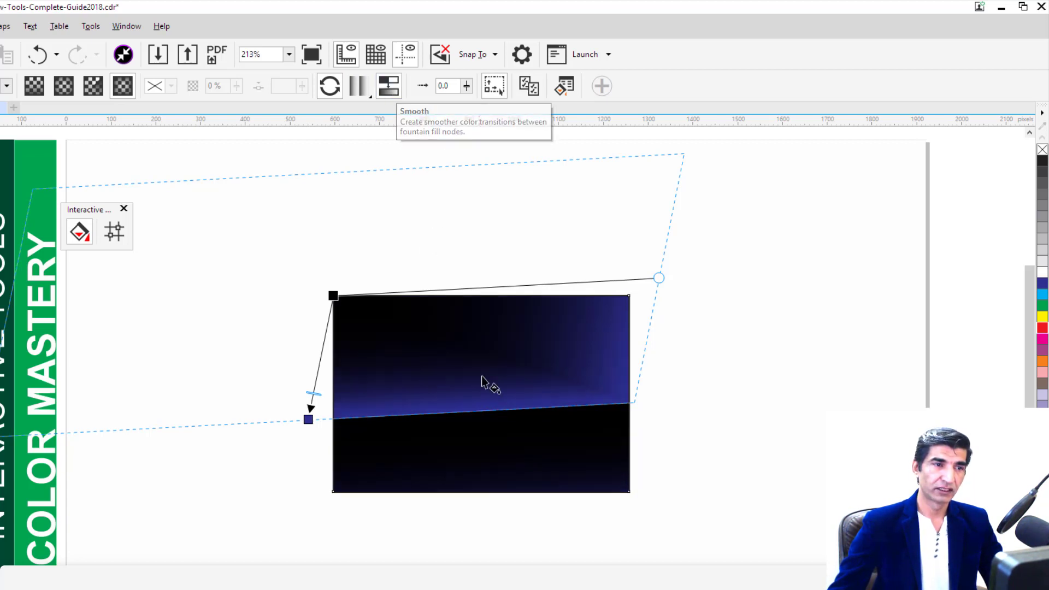
click(367, 90)
click(377, 121)
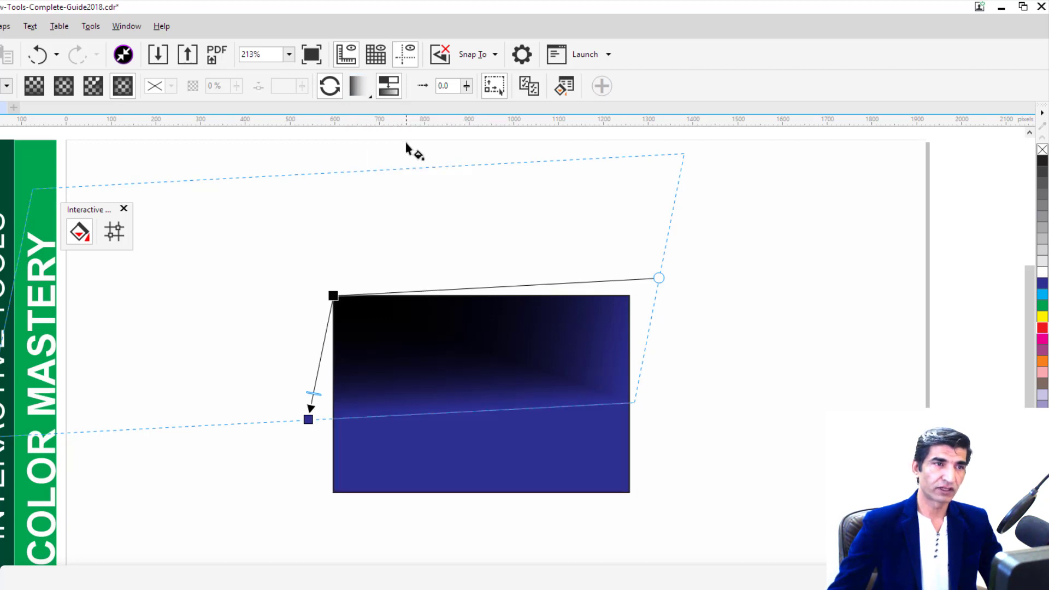
- Set the gradient's acceleration to -56 and try the fill without free scale and skew before restoring that option
click(467, 88)
drag(469, 103, 487, 108)
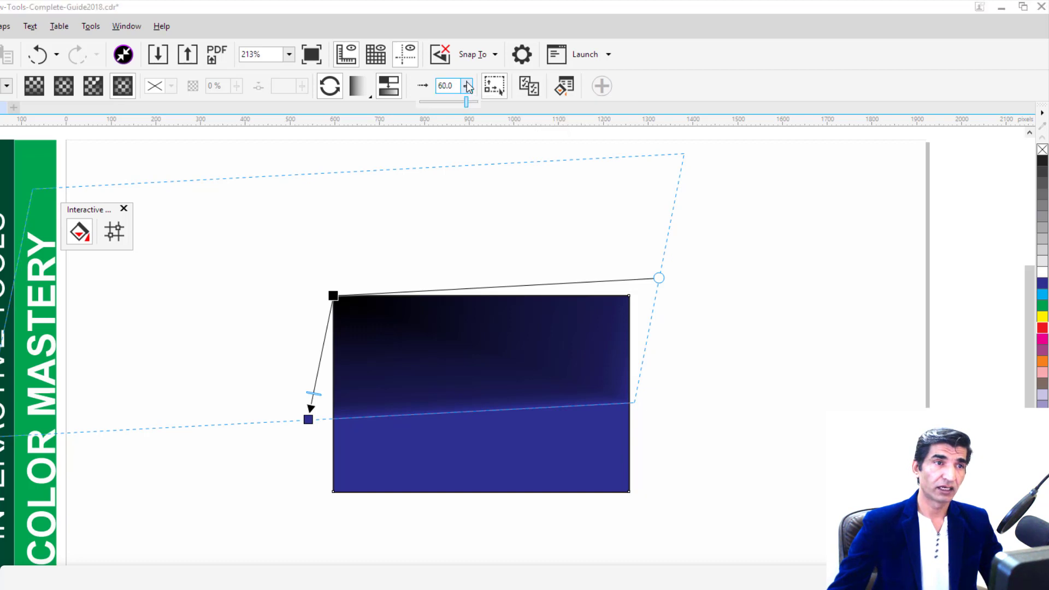
click(467, 86)
drag(468, 104, 438, 107)
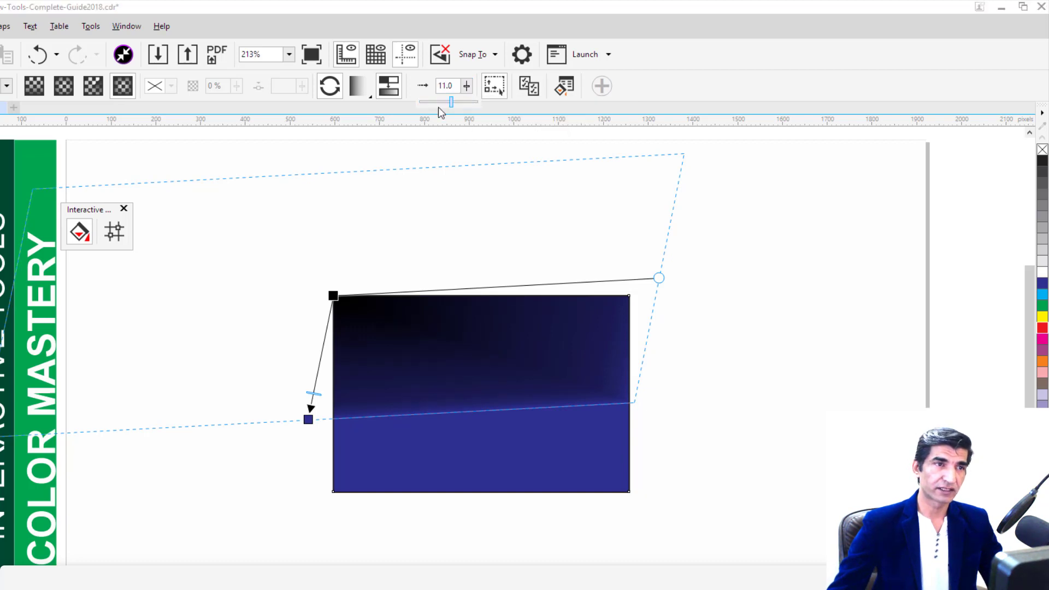
click(502, 92)
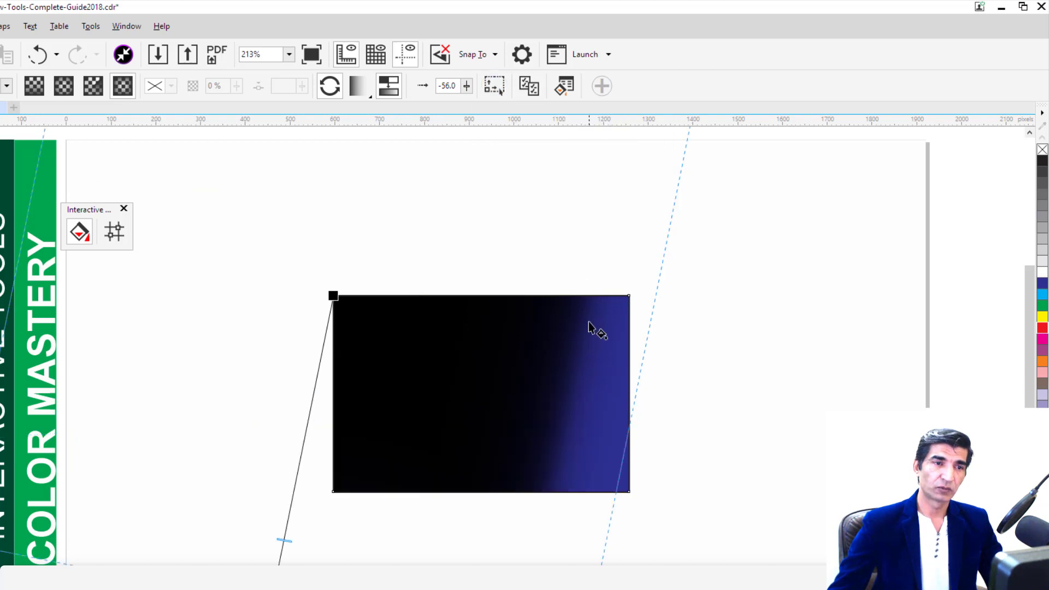
click(494, 90)
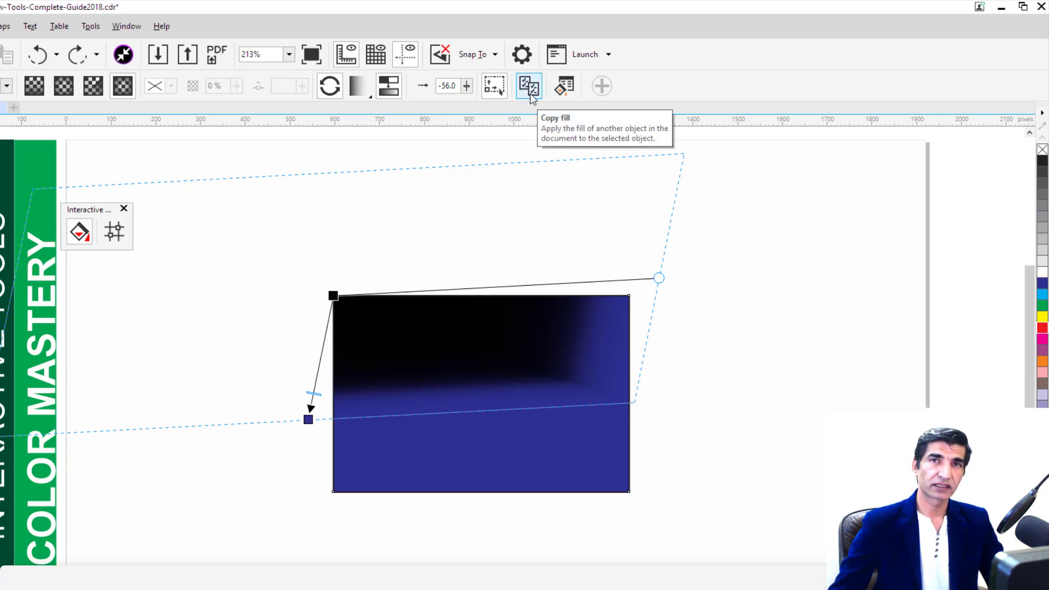
- Examine the gradient's blend transition and transformation settings in Edit Fill, and close it without making changes
click(564, 86)
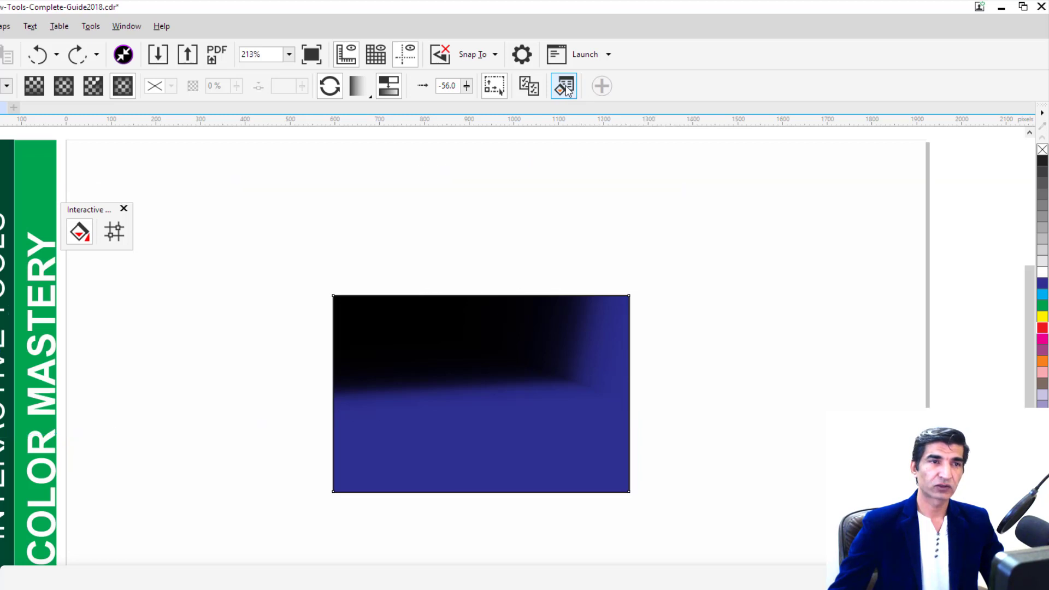
drag(436, 233, 662, 148)
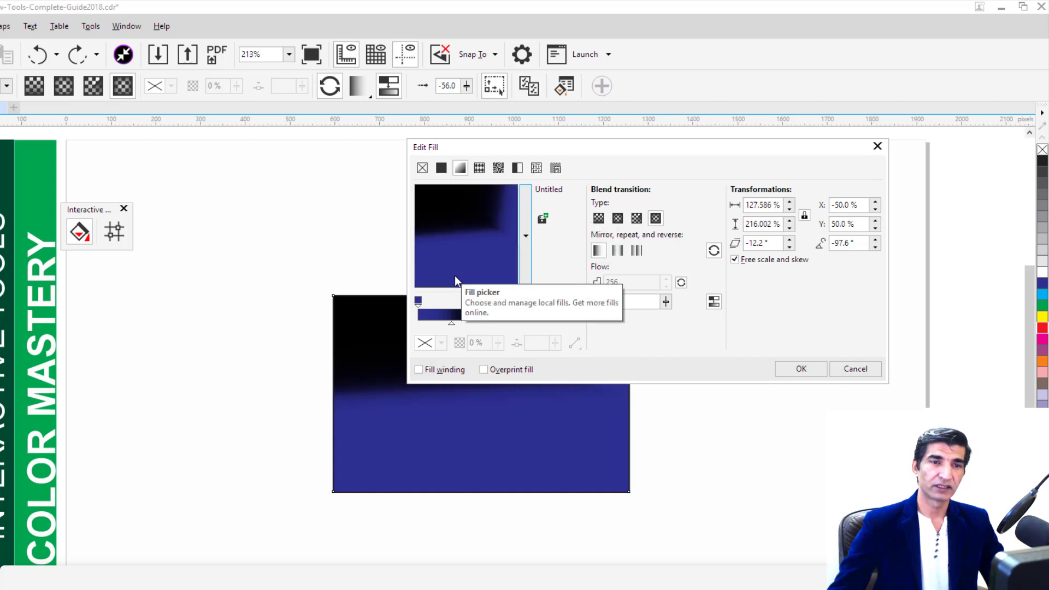
click(853, 372)
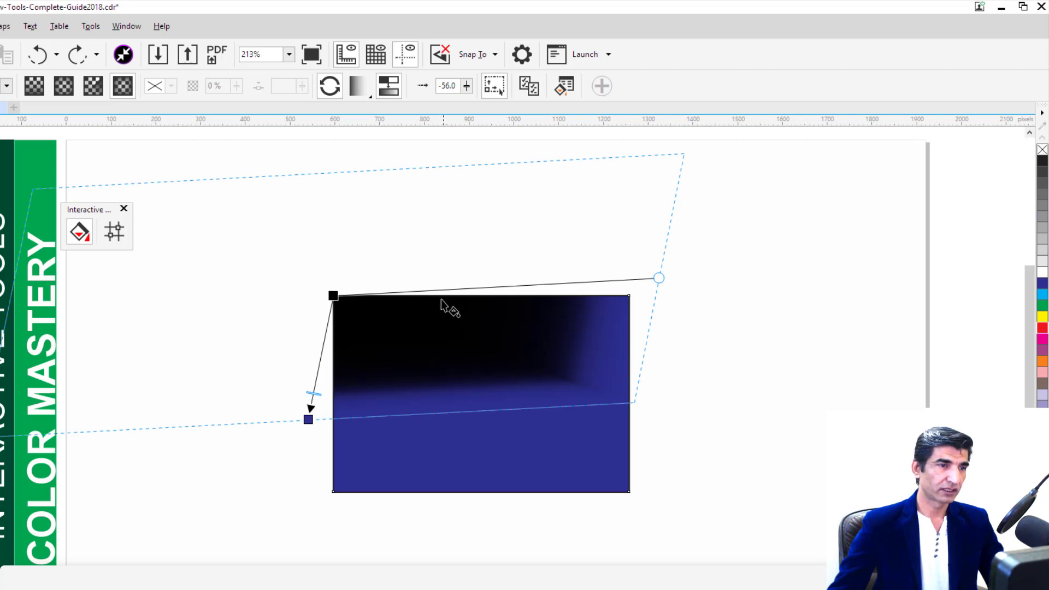
- Delete the gradient rectangle and draw a new, larger rectangle about 860 px wide and 490 px high in its place
key(space)
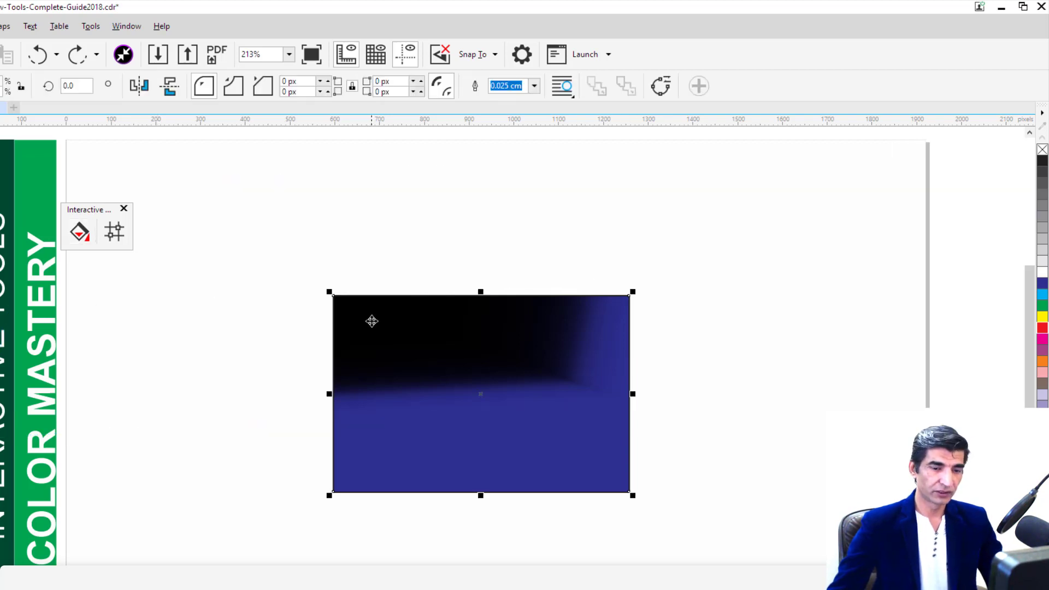
key(Delete)
key(F6)
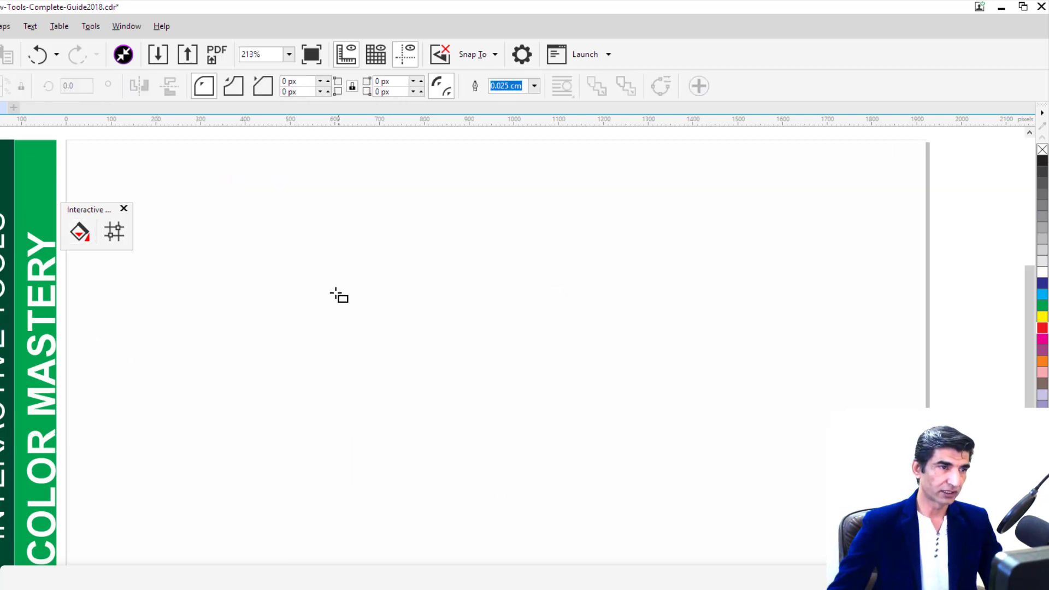
mouse_move(317, 267)
mouse_down()
mouse_move(477, 414)
mouse_move(703, 488)
mouse_up()
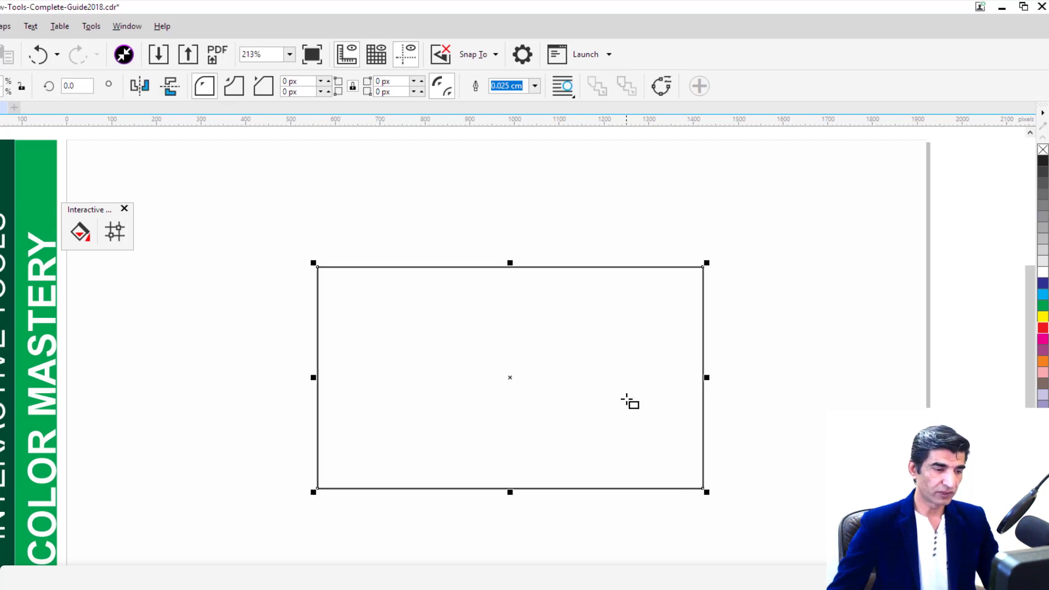
- Apply a vector pattern fill of overlapping blue circles to the rectangle, trying several tile positions, angles and sizes
key(g)
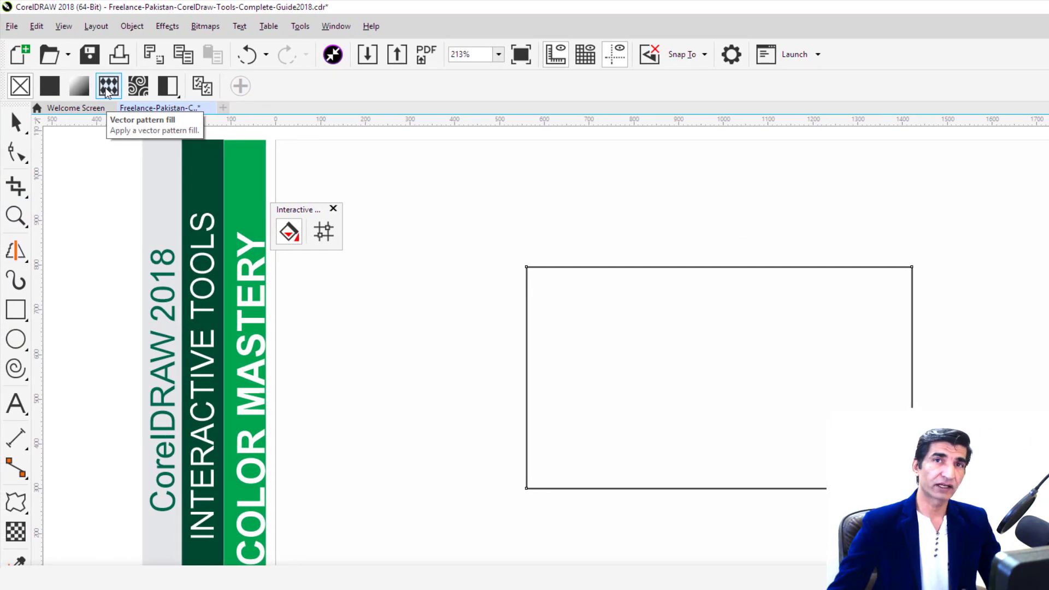
click(108, 86)
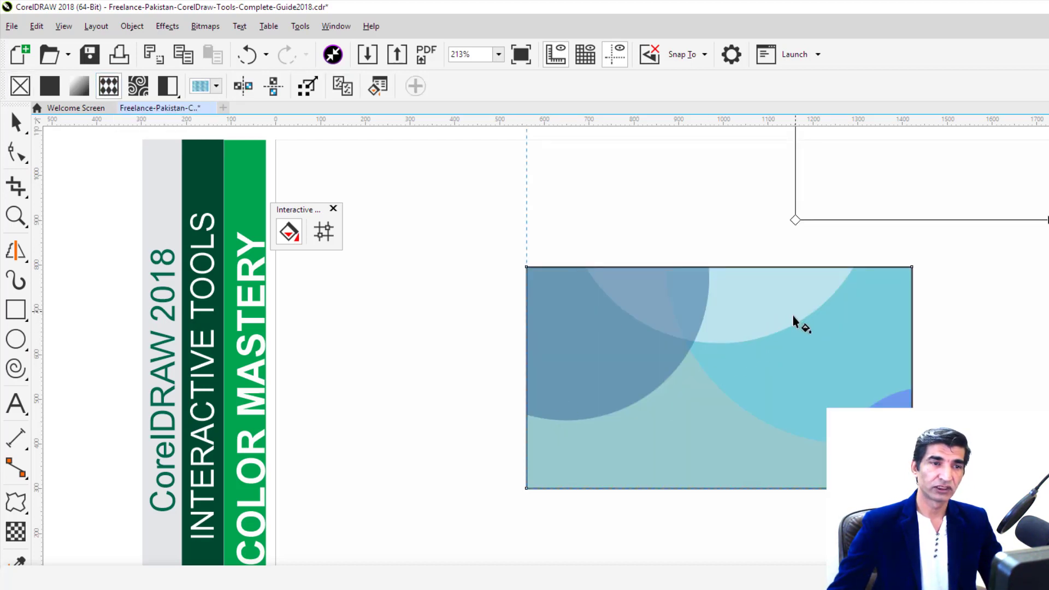
drag(795, 318, 664, 430)
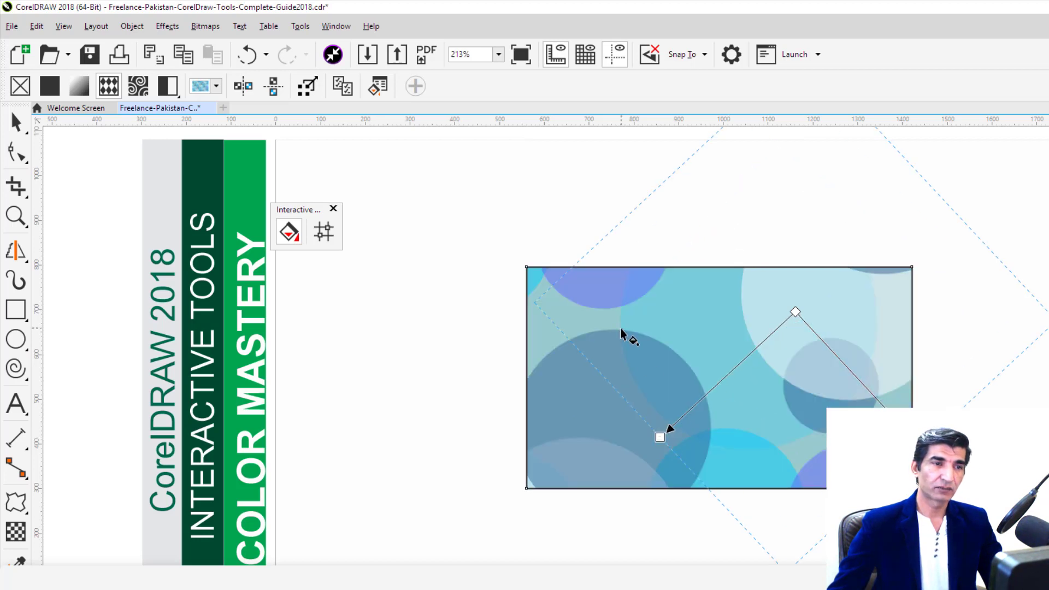
drag(625, 335, 786, 467)
drag(646, 564, 686, 395)
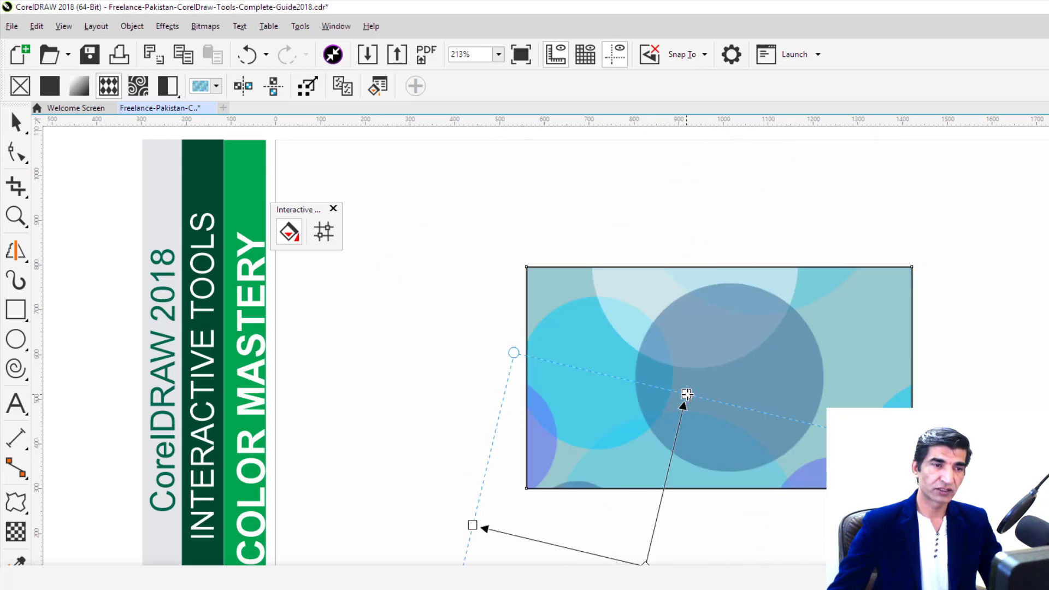
drag(995, 349, 772, 426)
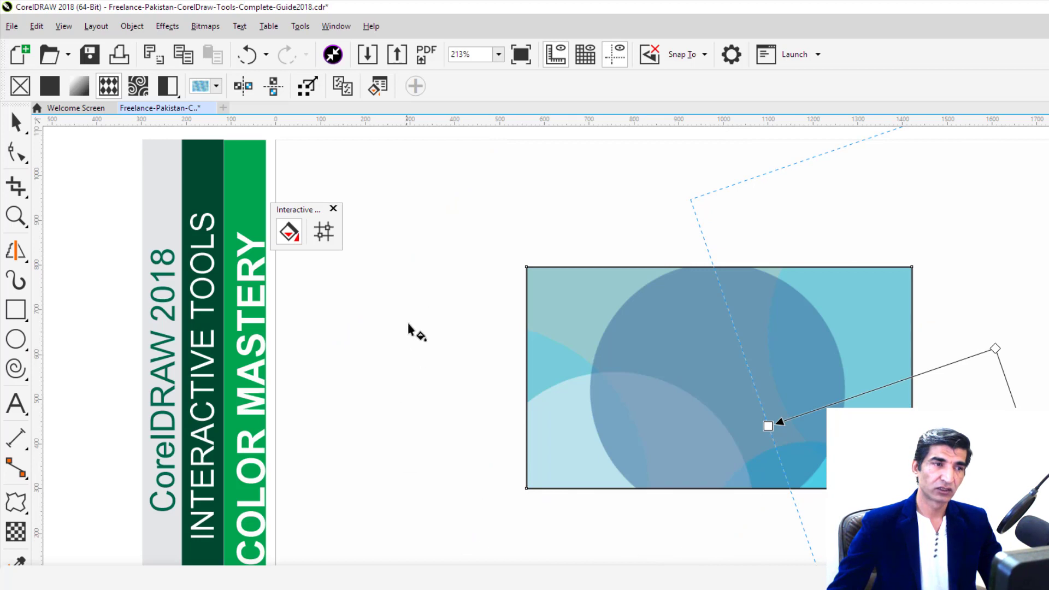
drag(434, 266, 662, 436)
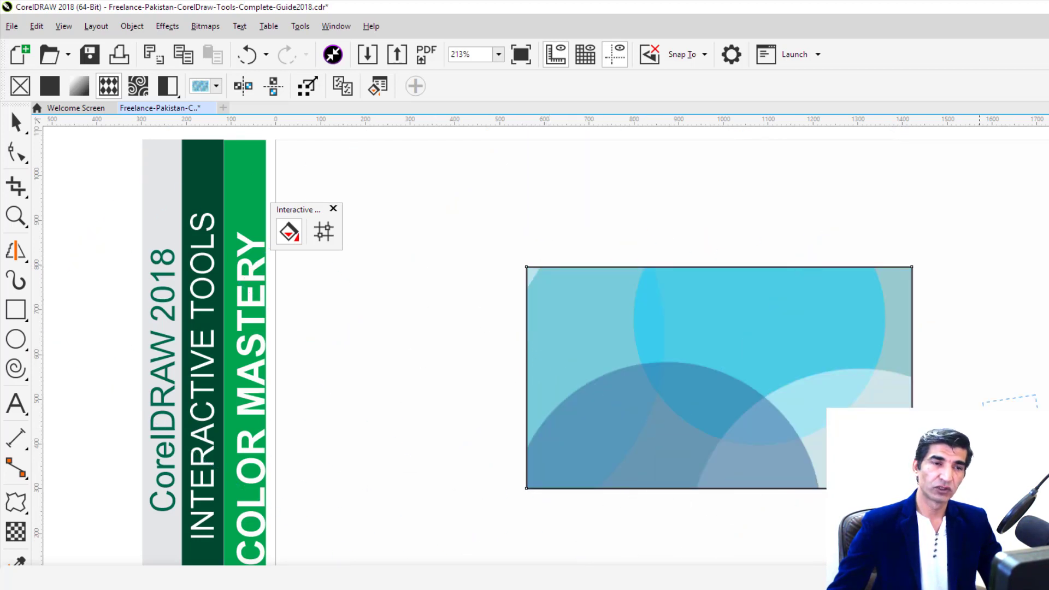
drag(874, 458, 770, 475)
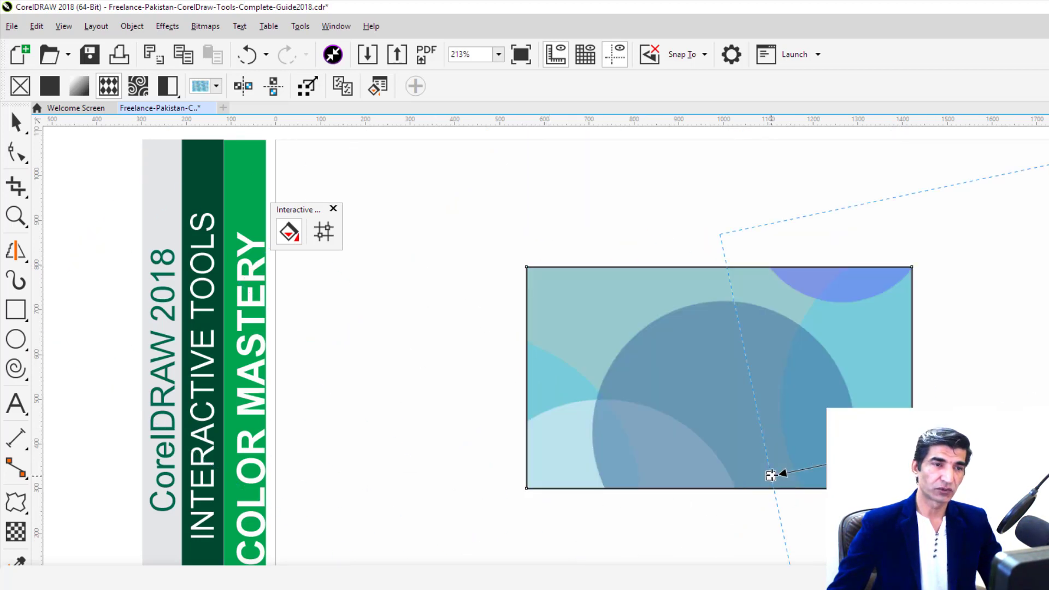
- Replace the circles with the black and yellow diagonal stripe pattern, and reposition and rotate its tile several times
click(216, 86)
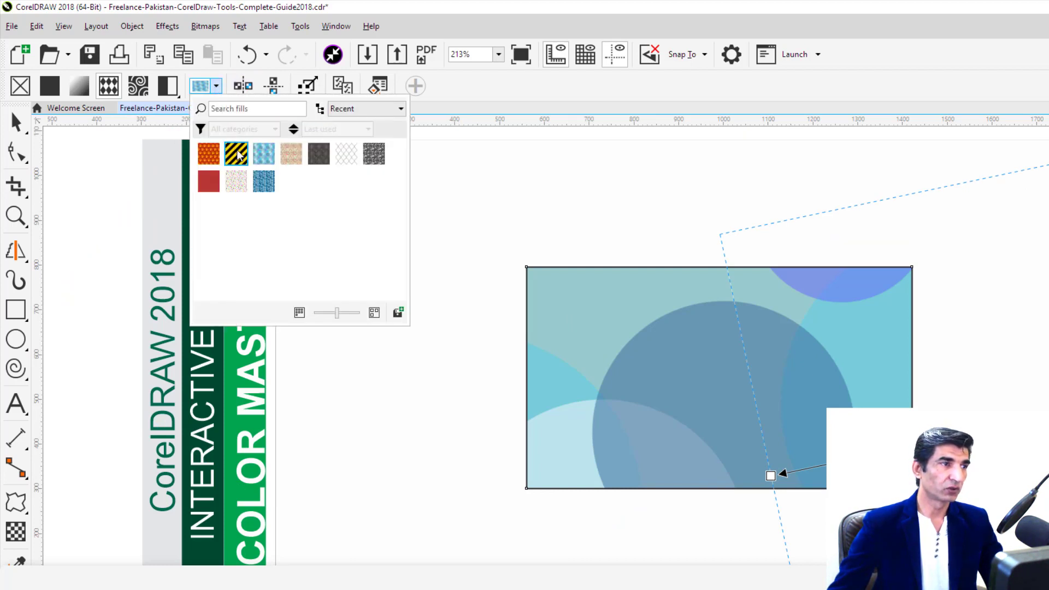
click(236, 153)
click(1001, 299)
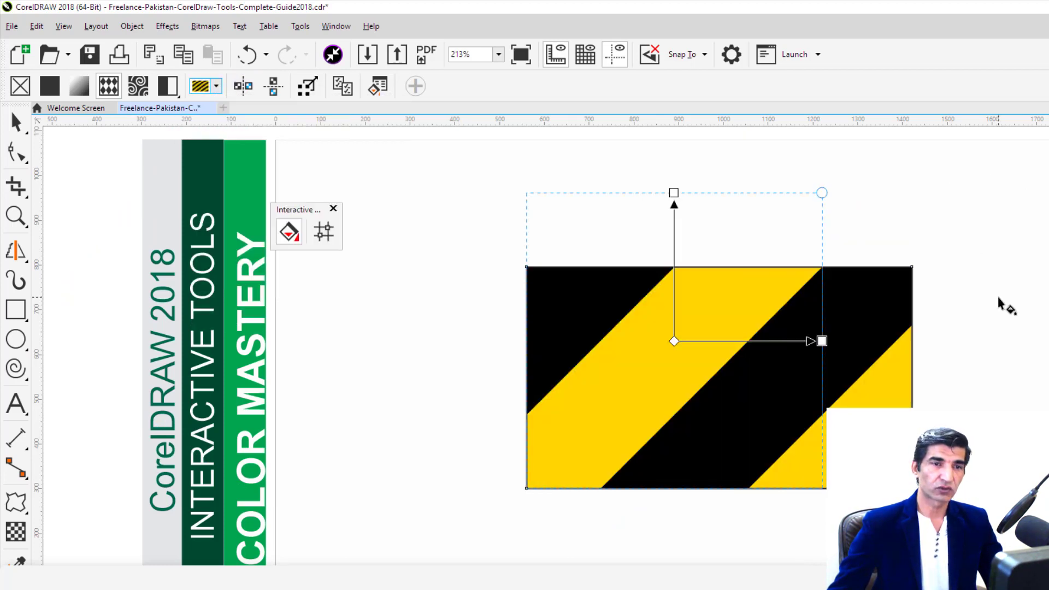
drag(1002, 297, 825, 397)
drag(525, 566, 679, 449)
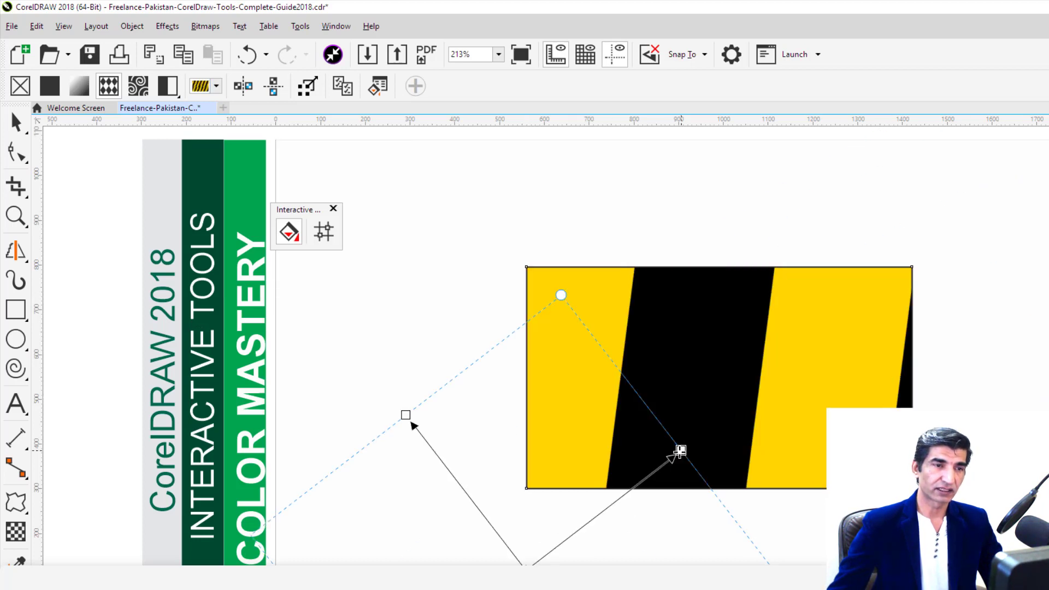
drag(415, 231, 579, 358)
drag(1013, 374, 837, 440)
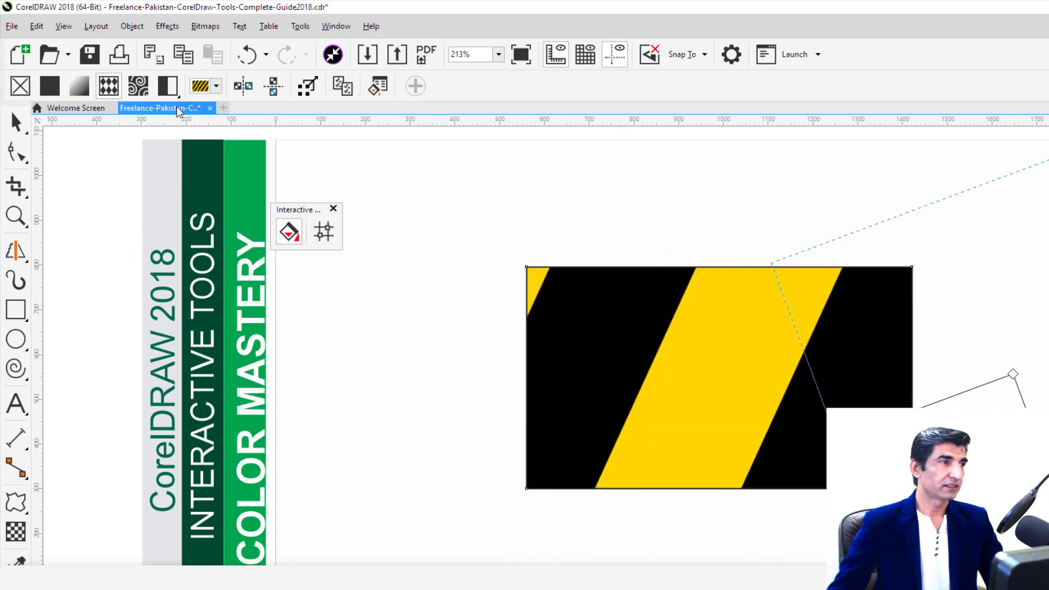
- Change the rectangle's fill to a bitmap pattern of grey paving and angle its tile down across the rectangle
click(144, 90)
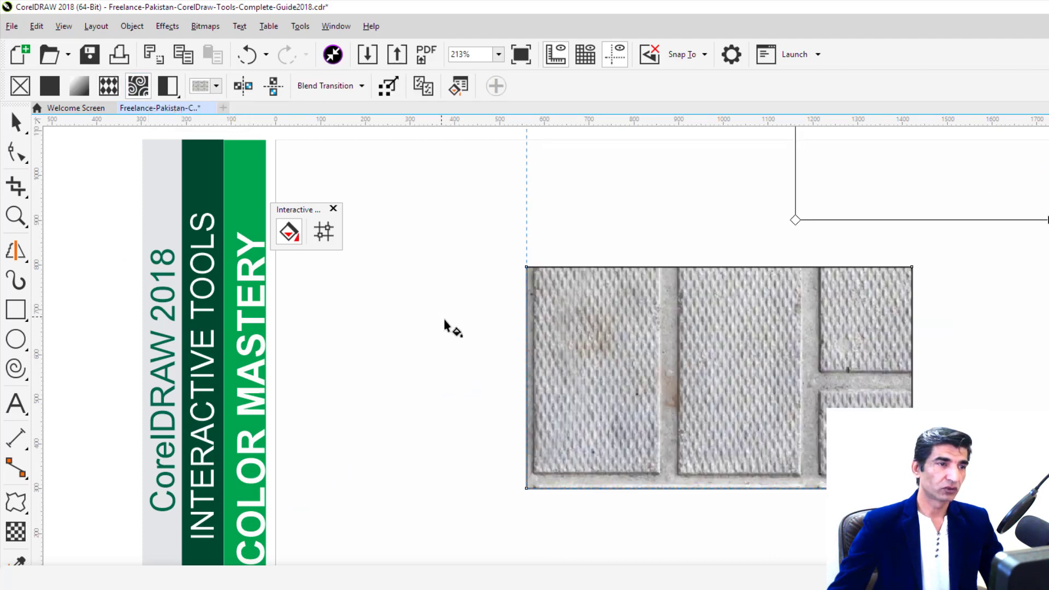
drag(455, 335, 602, 412)
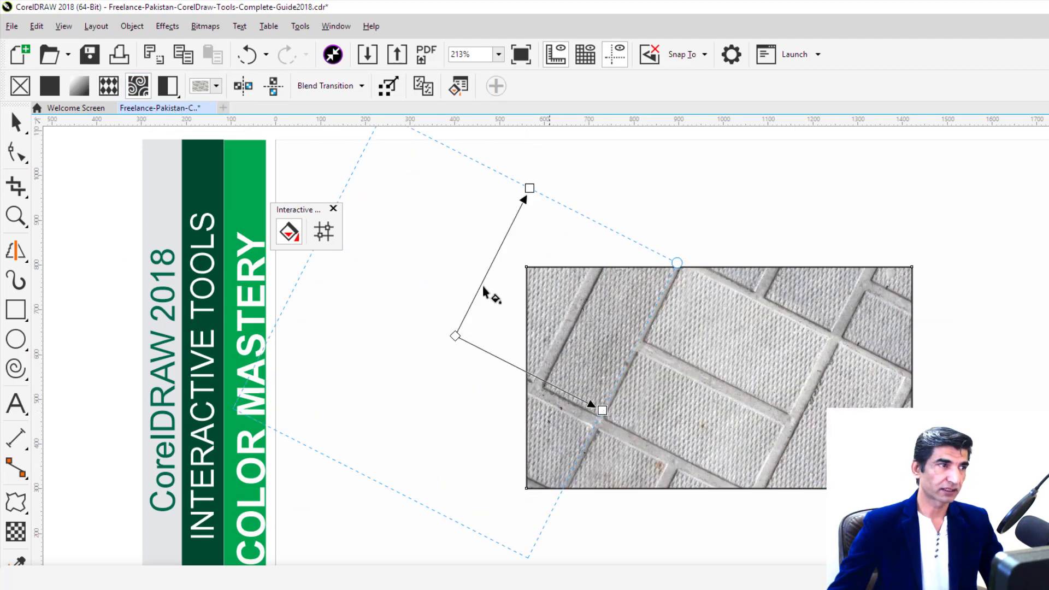
- Replace the paving with the green foliage bitmap pattern, and rotate and shrink its tile within the rectangle
click(217, 88)
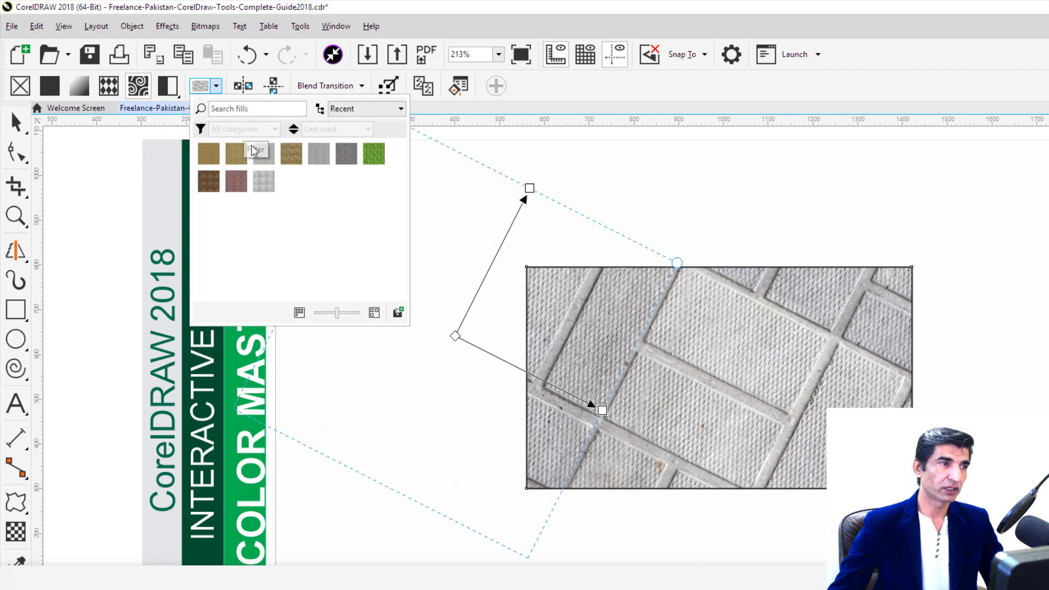
click(375, 155)
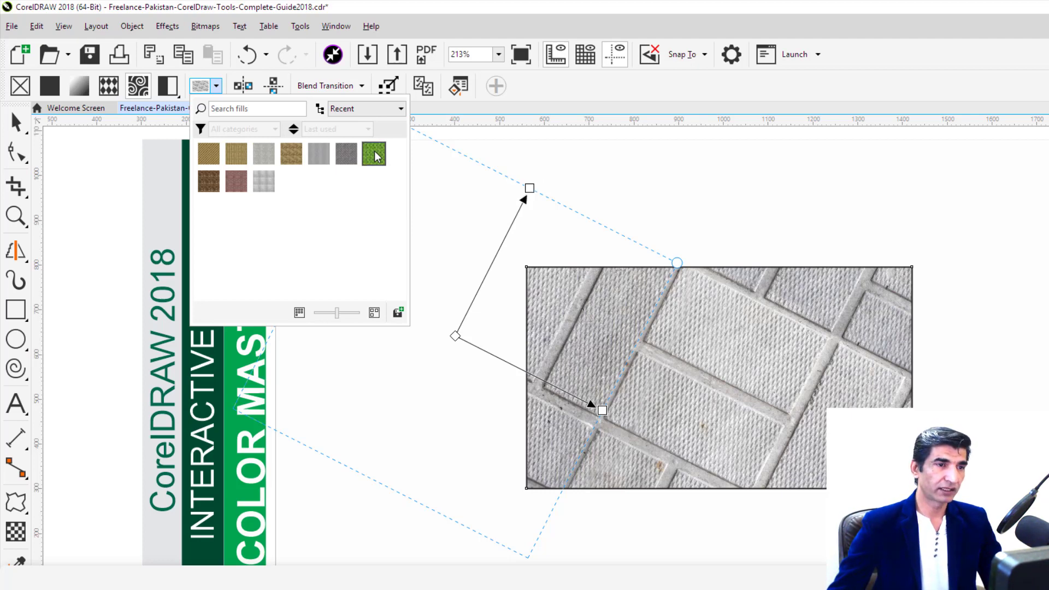
click(677, 561)
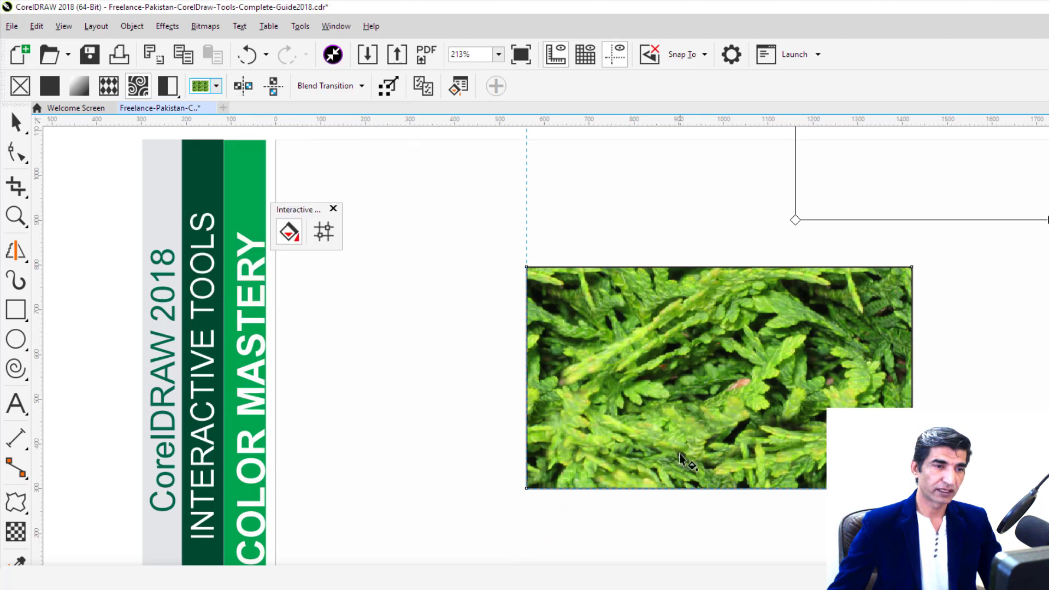
click(1016, 376)
click(809, 419)
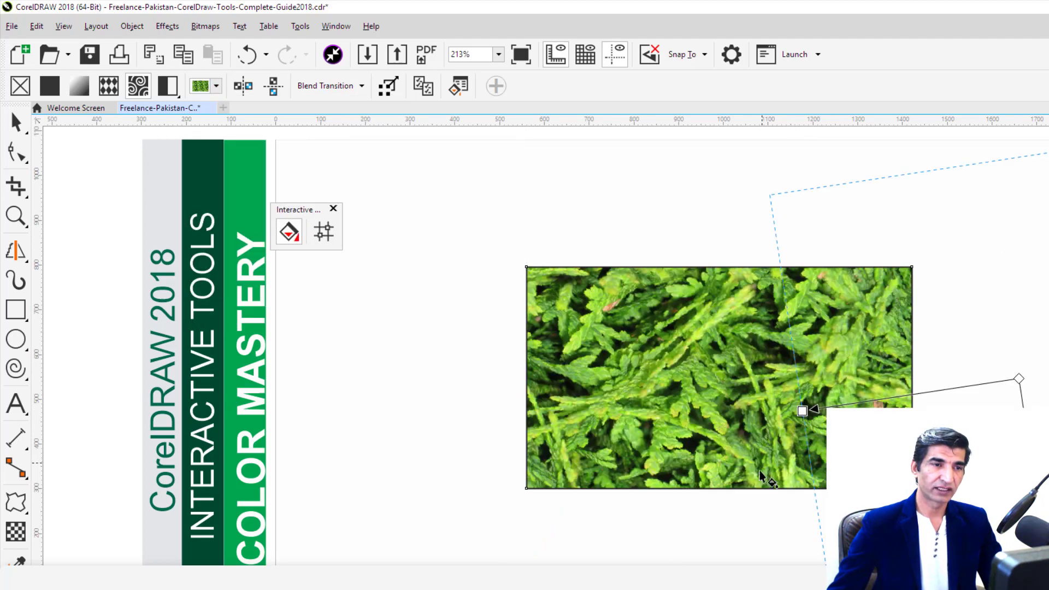
drag(801, 412, 706, 411)
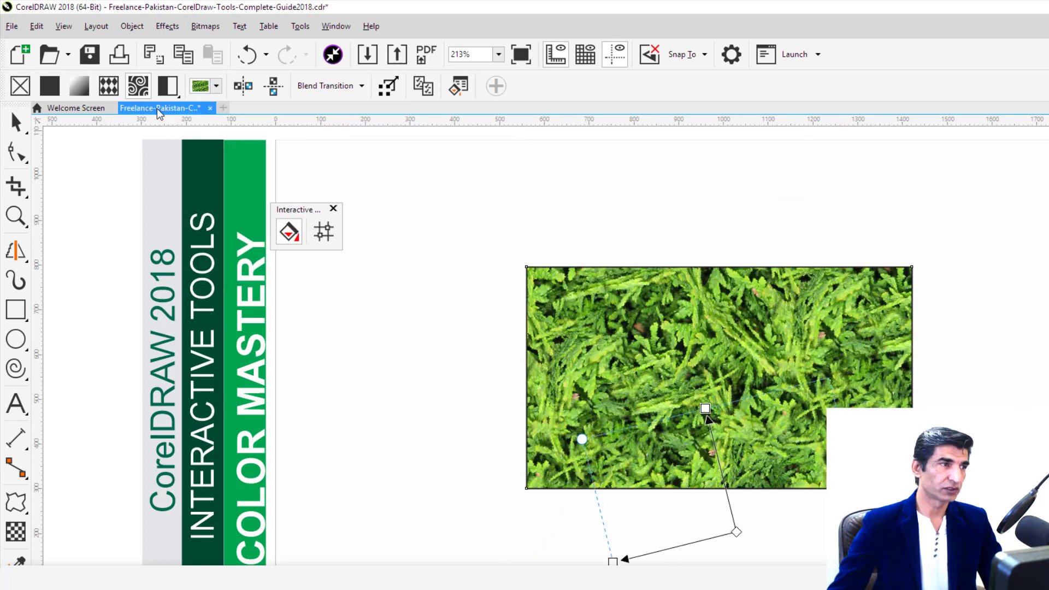
- Mirror the foliage tiles horizontally and vertically, and enable Edge match at 52 for the blend transition
click(250, 94)
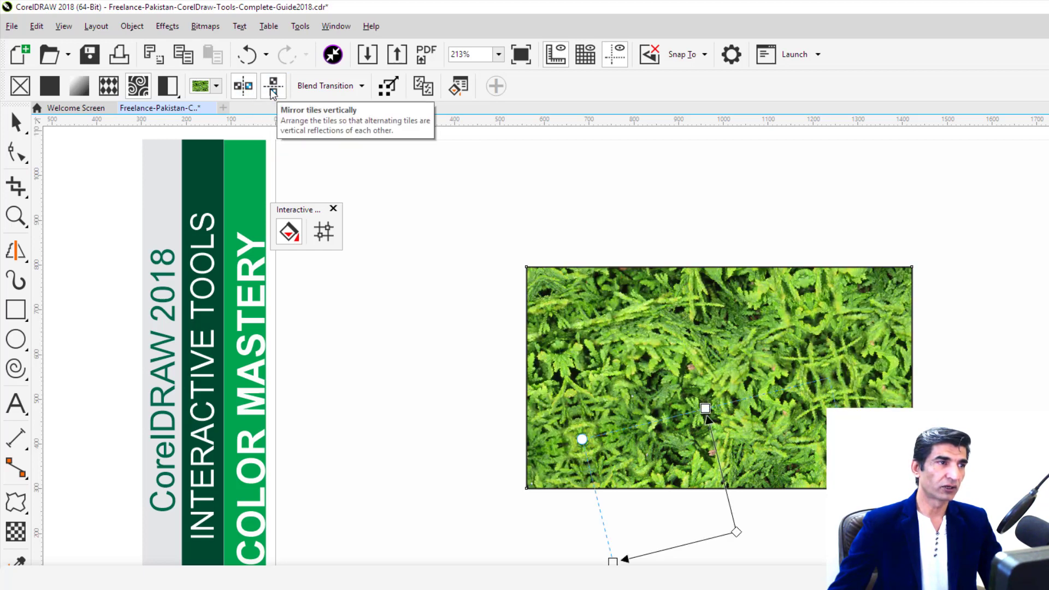
click(341, 92)
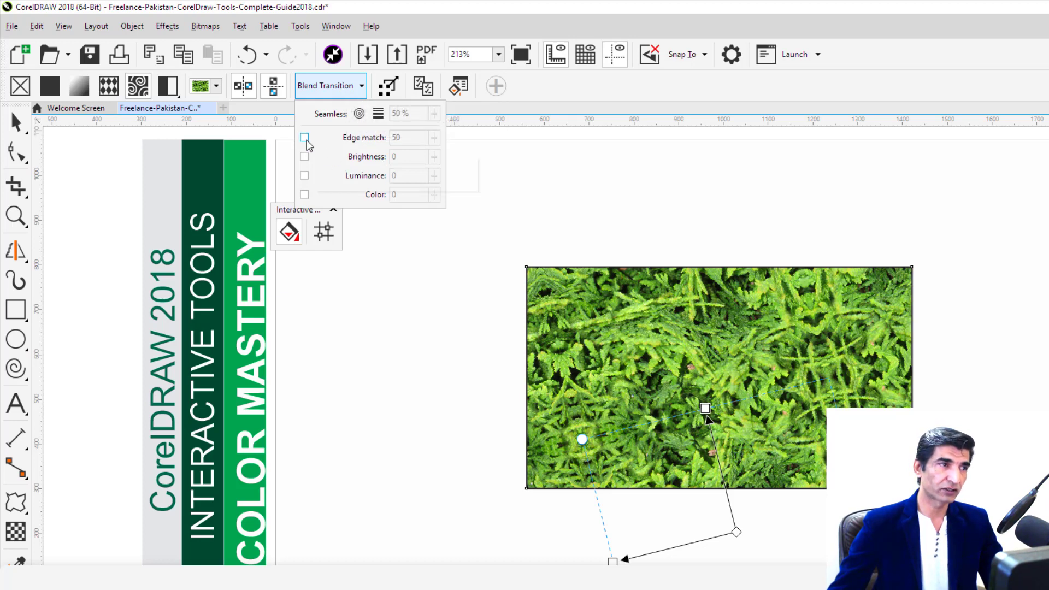
click(305, 138)
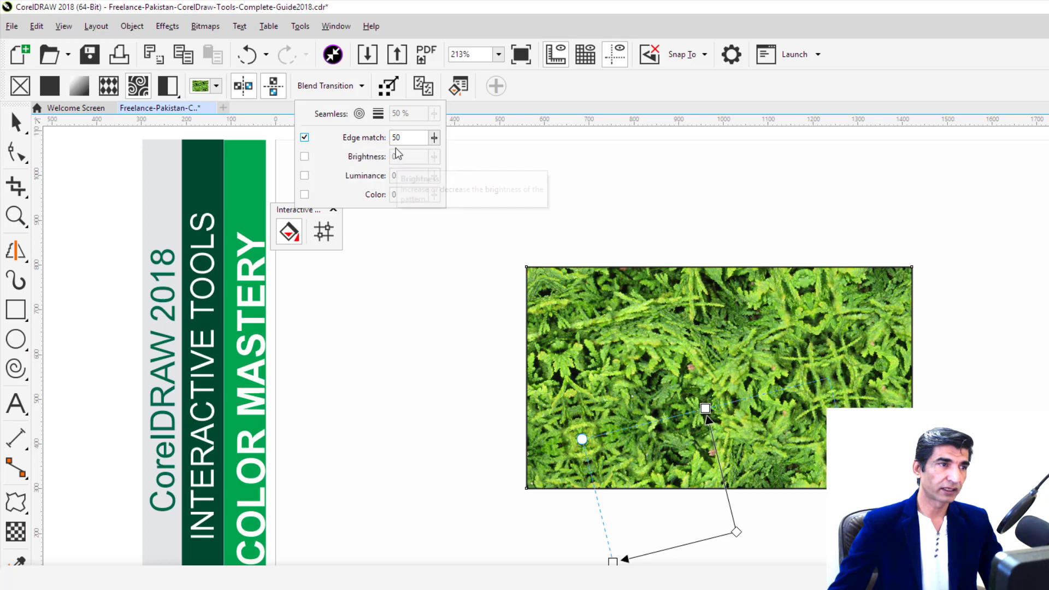
drag(434, 137, 437, 141)
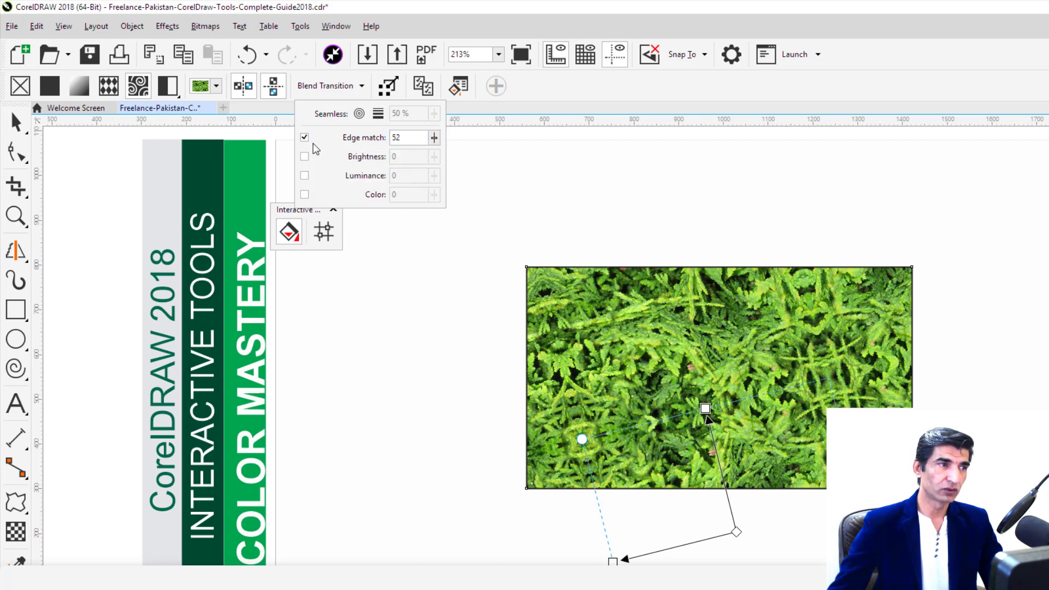
- Disable Edge match in the foliage fill's blend transition and enable Transform with object
click(305, 137)
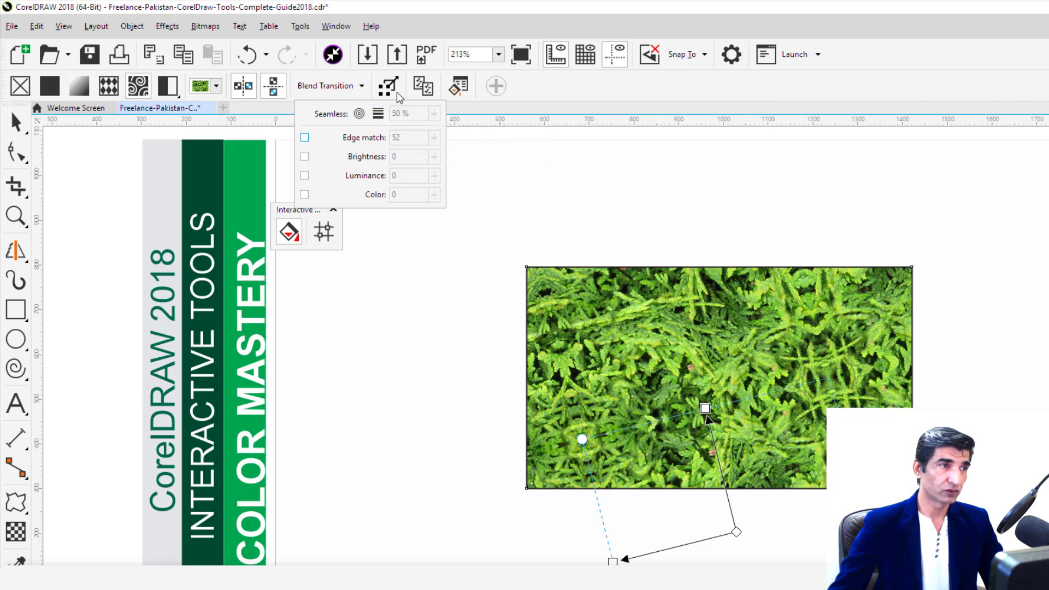
click(520, 89)
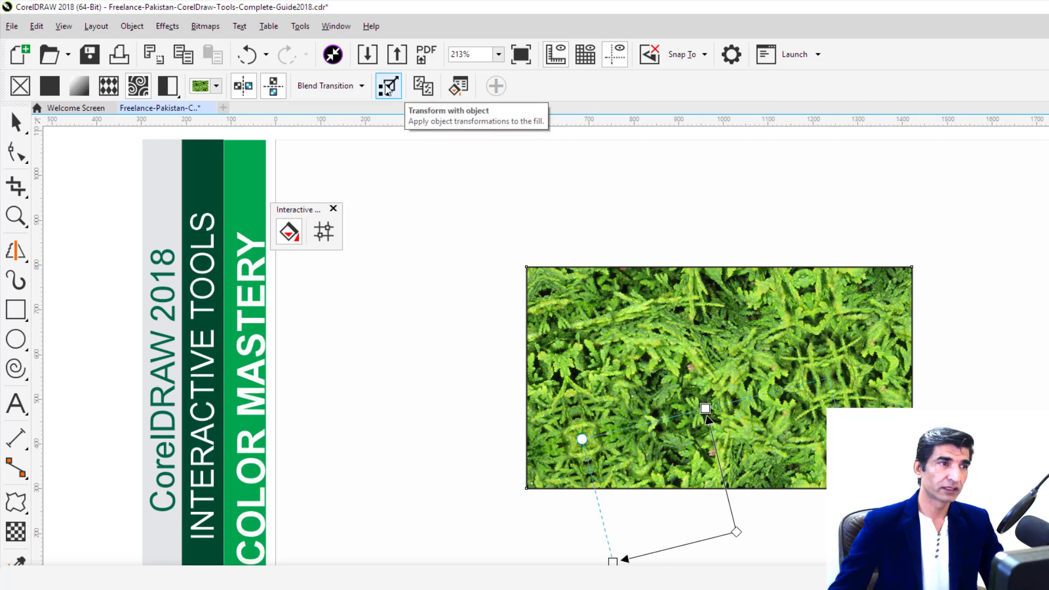
click(387, 89)
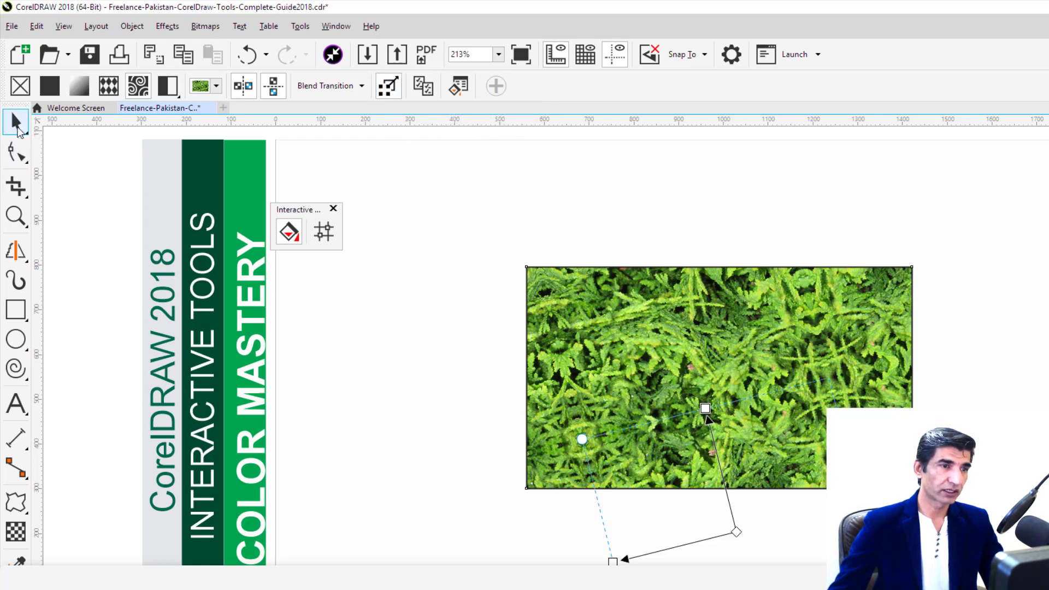
- Shrink the foliage rectangle to about 619 × 356 px, check its fill tile, and enlarge the rectangle to about 1,004 × 577 px
click(16, 124)
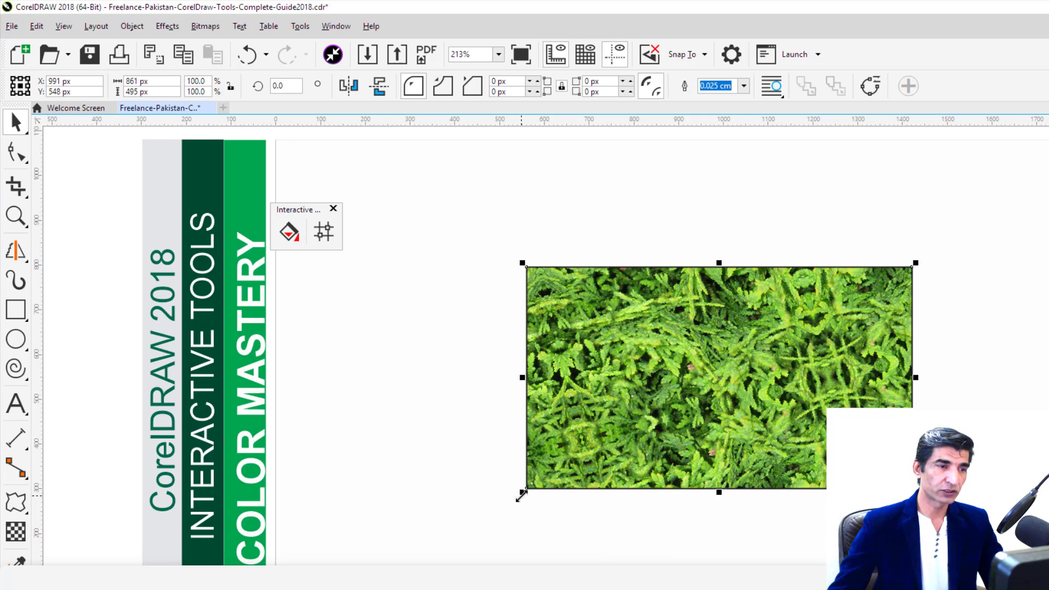
drag(523, 493, 630, 432)
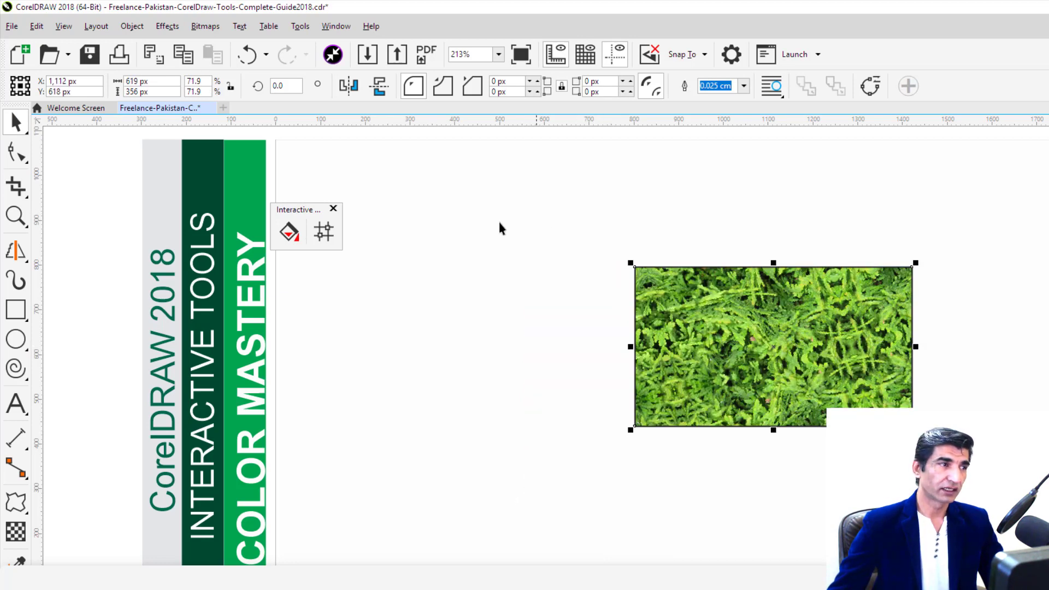
click(284, 239)
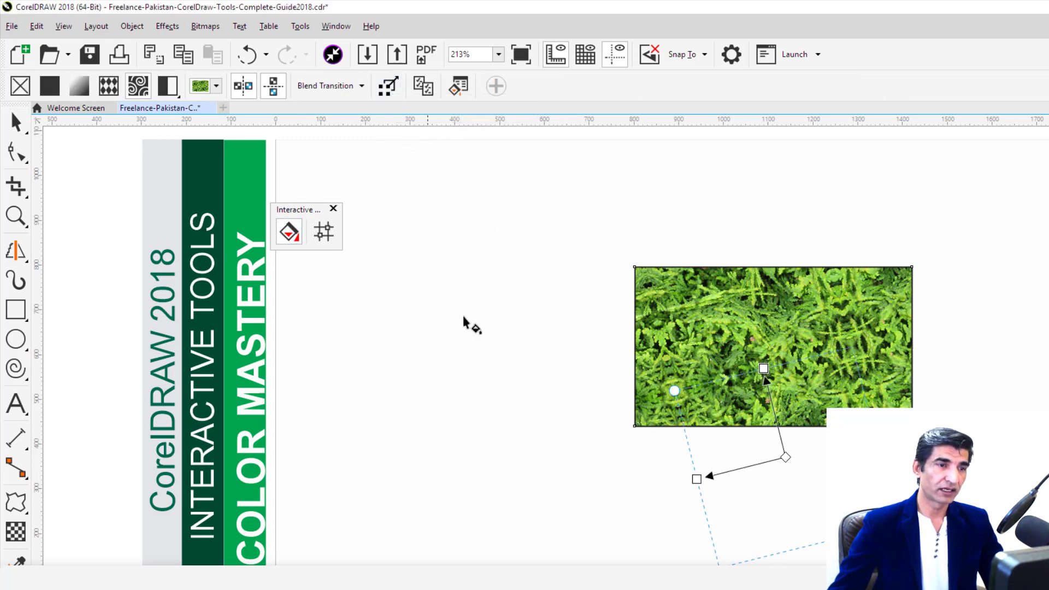
key(space)
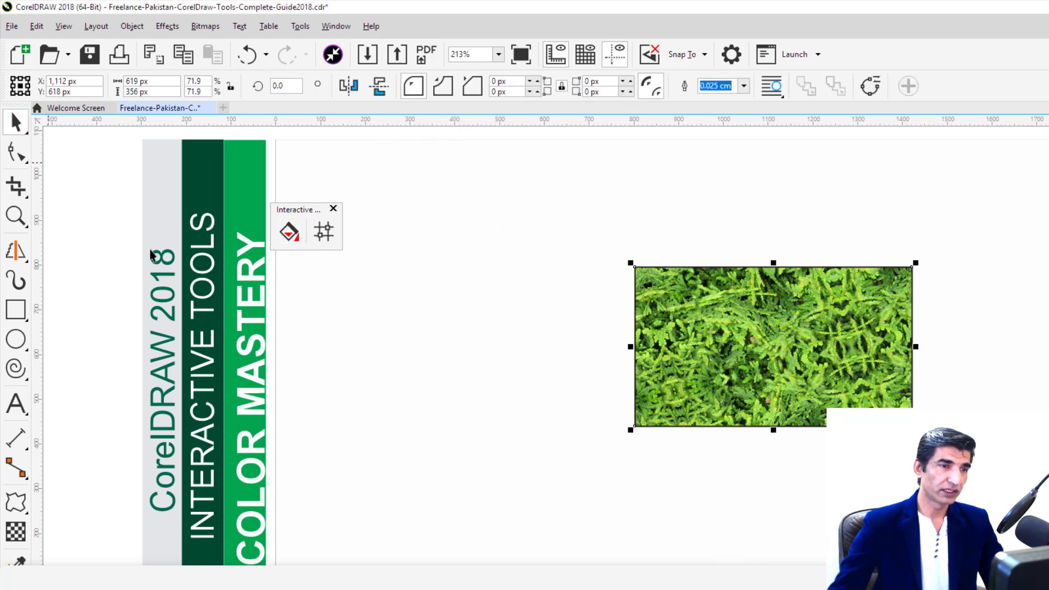
drag(630, 431, 424, 533)
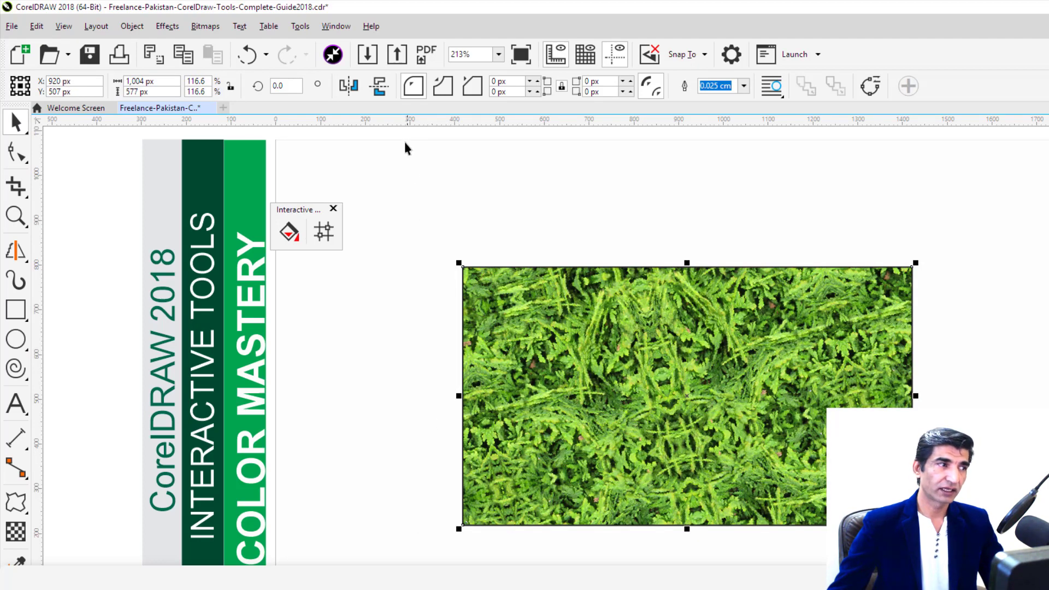
- Try a 723 × 723 px tile size for the foliage pattern in the Edit Fill settings, and discard the change
click(289, 231)
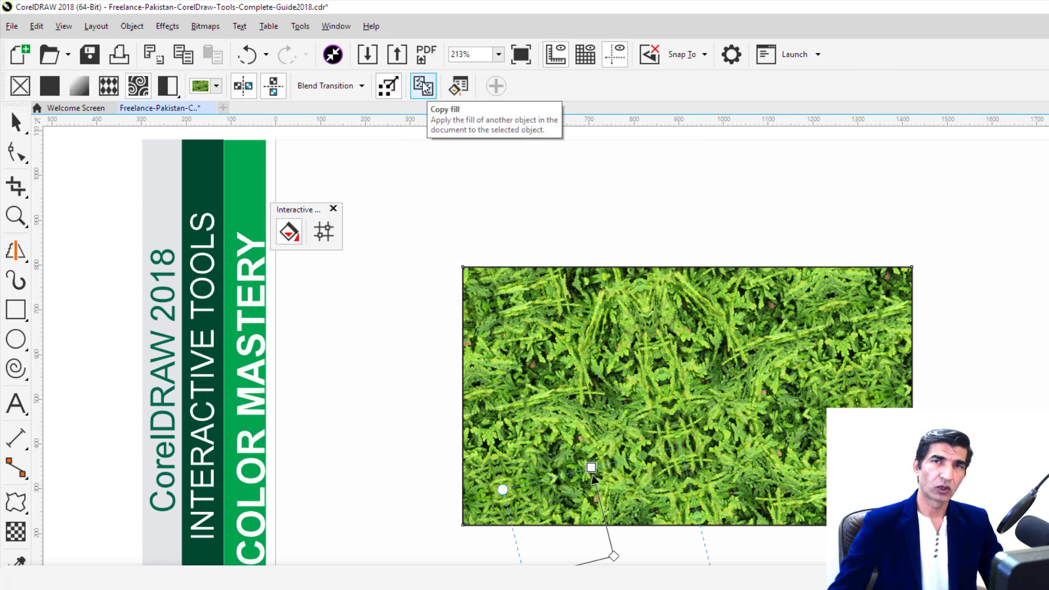
click(460, 87)
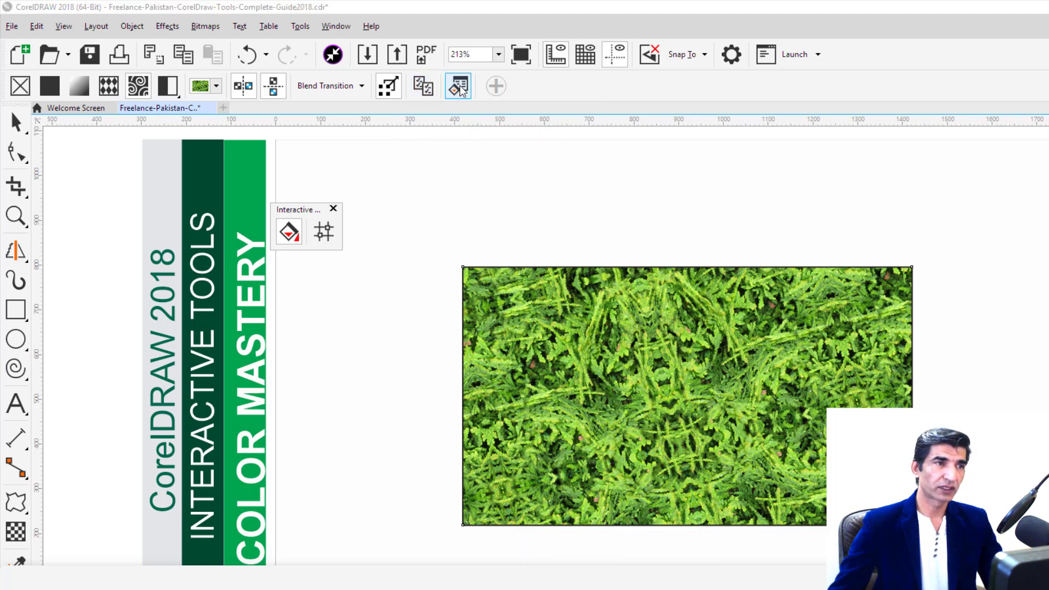
drag(597, 232, 806, 192)
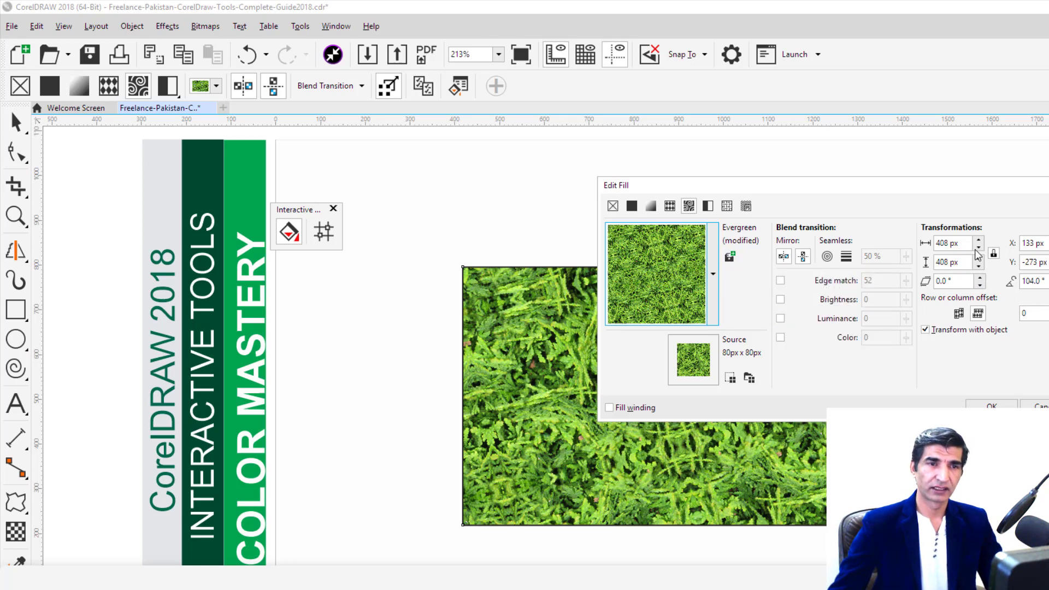
drag(976, 243, 986, 206)
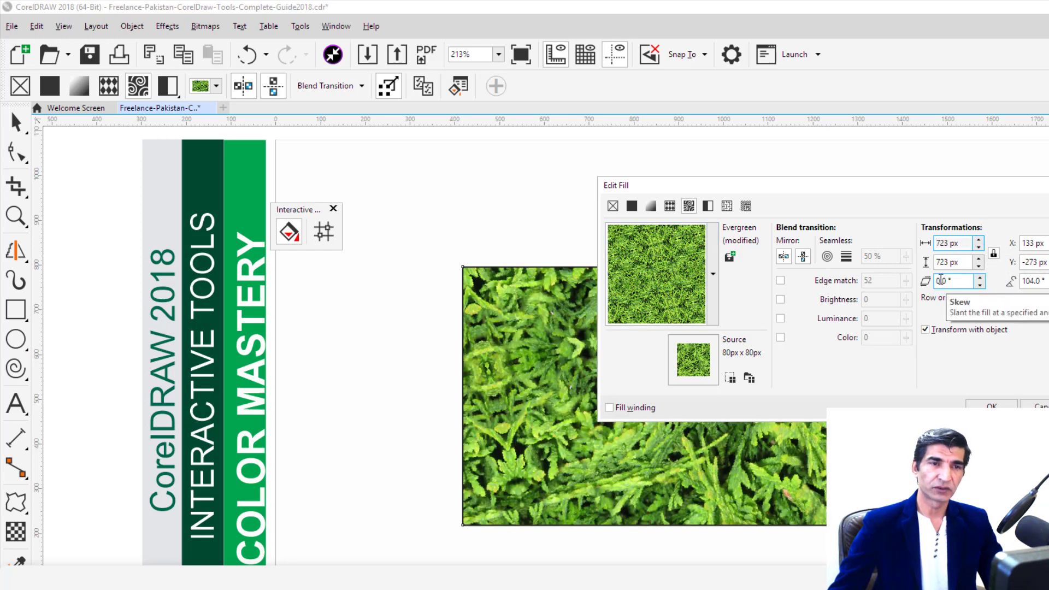
click(1032, 404)
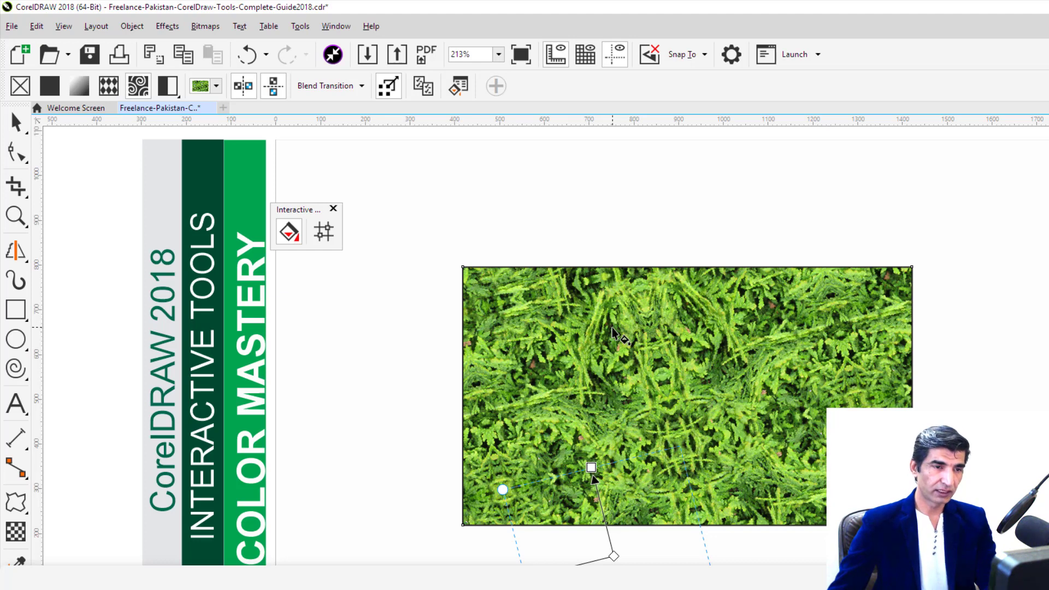
- Delete the foliage rectangle and draw a yellow ellipse about 116 × 108 px on the empty page
key(space)
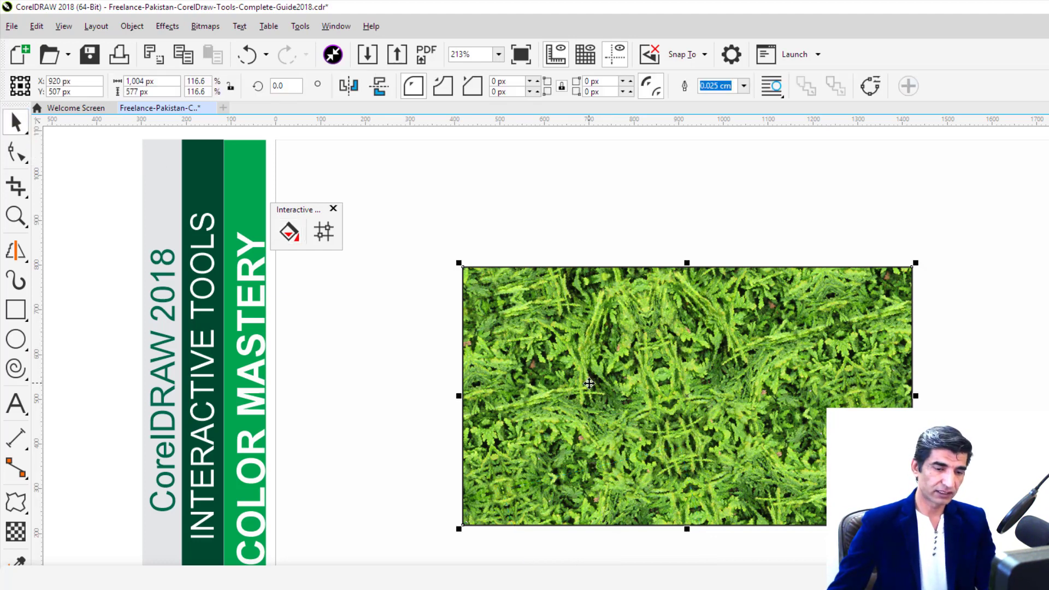
key(Delete)
click(16, 337)
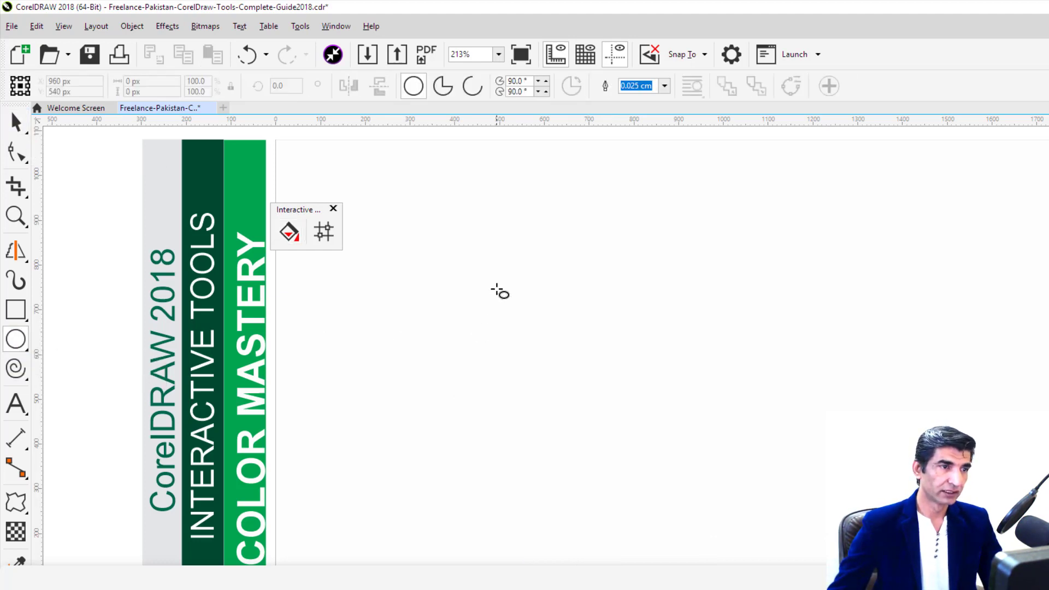
drag(493, 285, 553, 341)
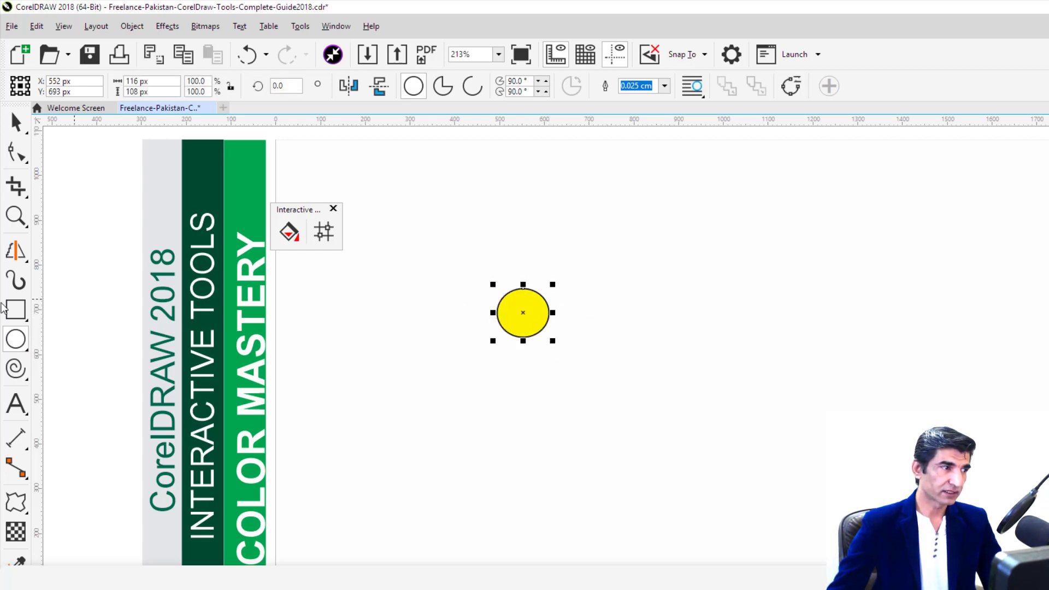
- Draw a green rectangle about 167 × 100 px beside the yellow ellipse and a four-revolution spiral with a magenta outline below them
click(8, 309)
drag(569, 273, 645, 319)
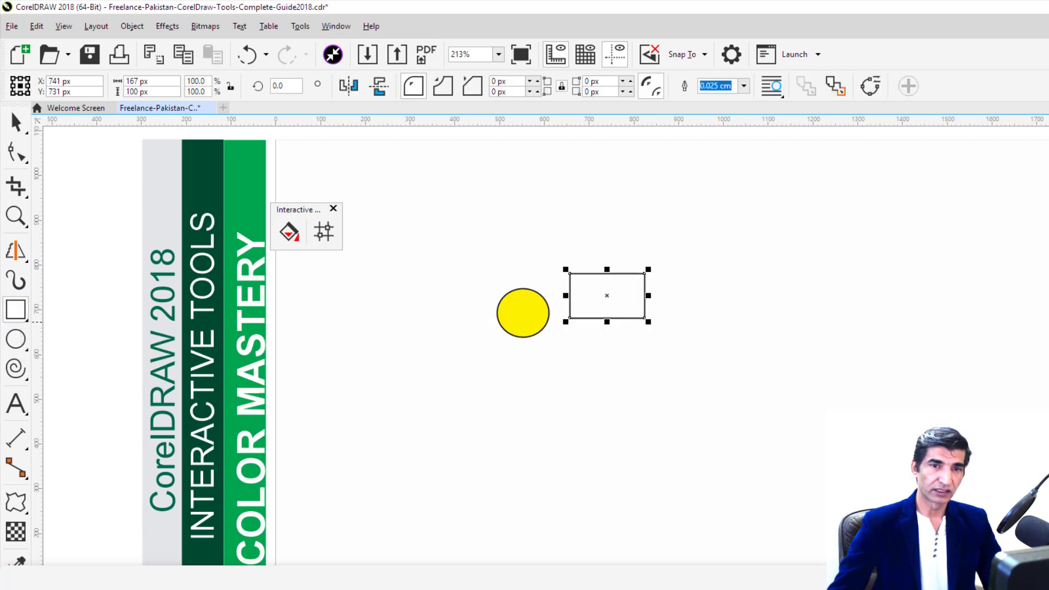
click(21, 366)
drag(543, 349, 630, 424)
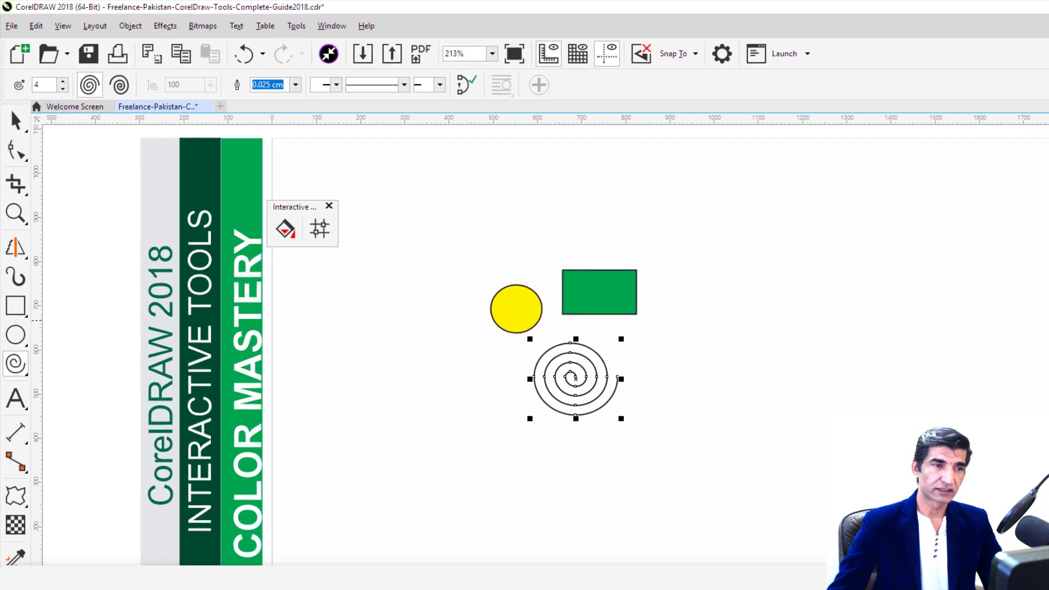
right_click(1046, 295)
key(space)
click(455, 247)
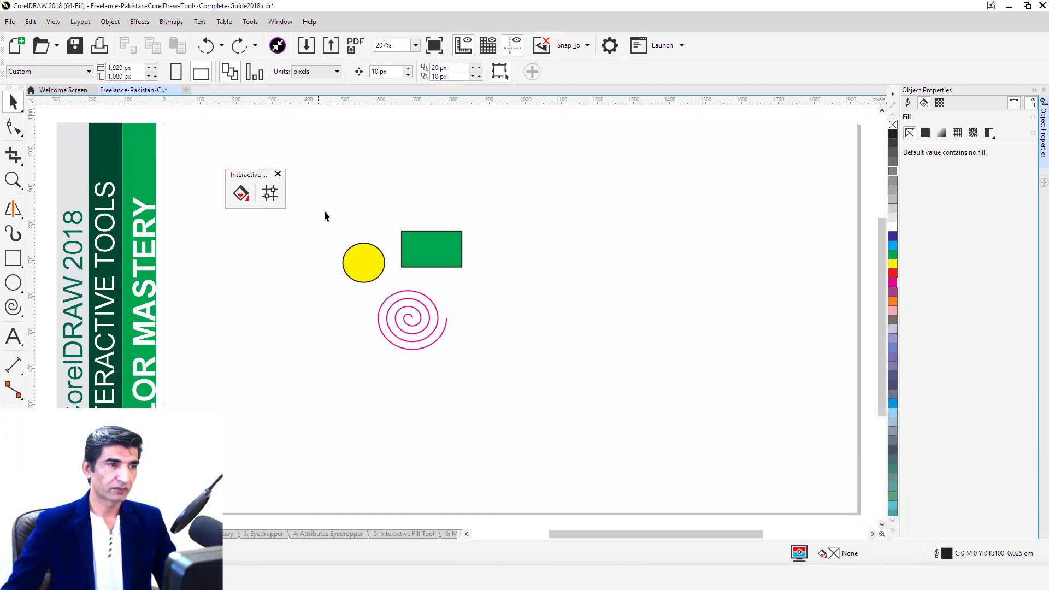
- Select the ellipse, rectangle and spiral together and apply the Bumble Bees vector pattern fill
drag(506, 384, 506, 384)
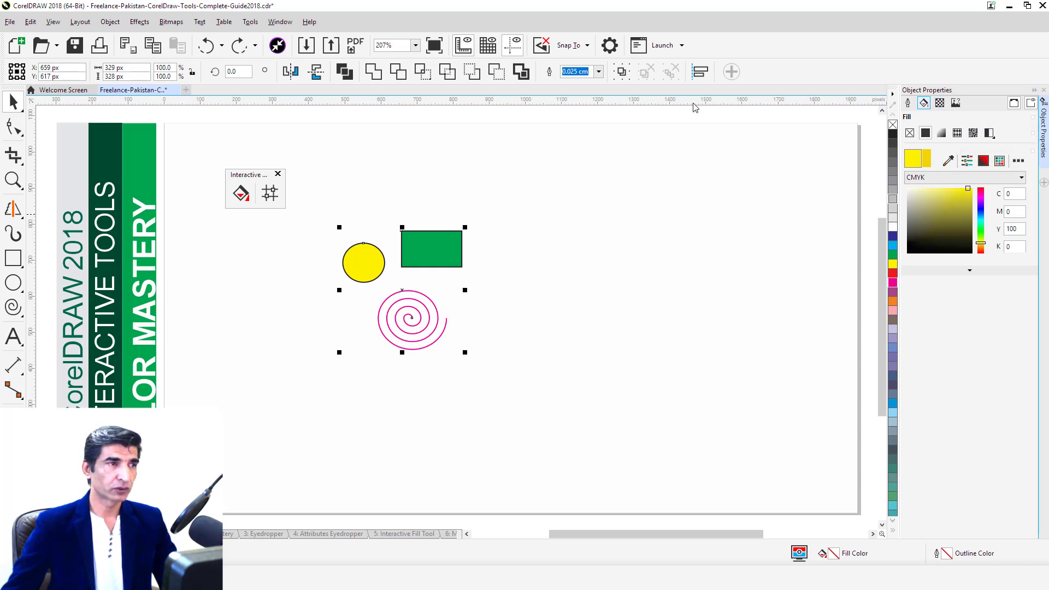
click(284, 28)
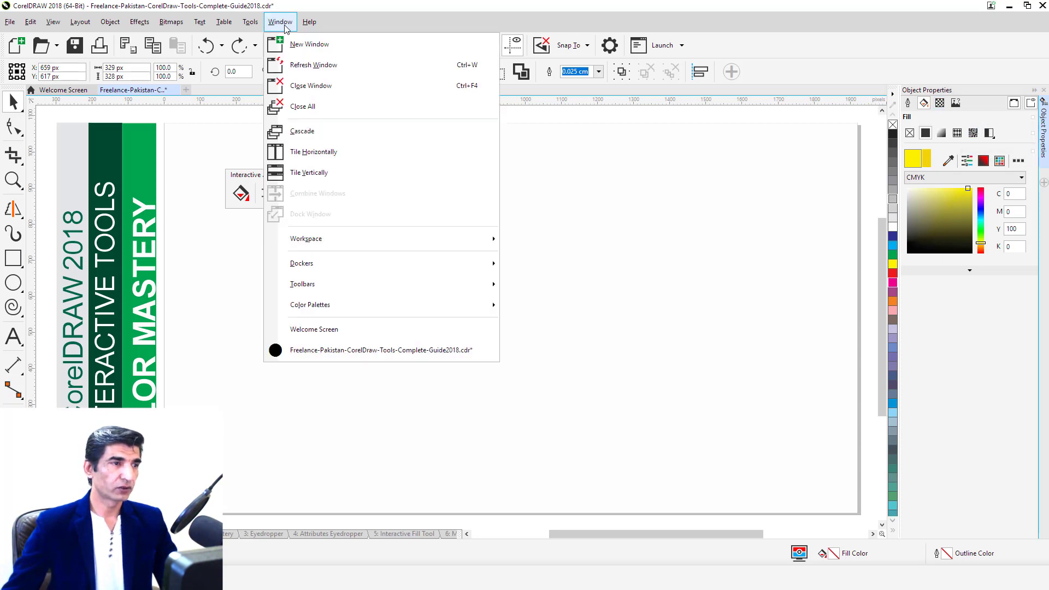
mouse_move(388, 268)
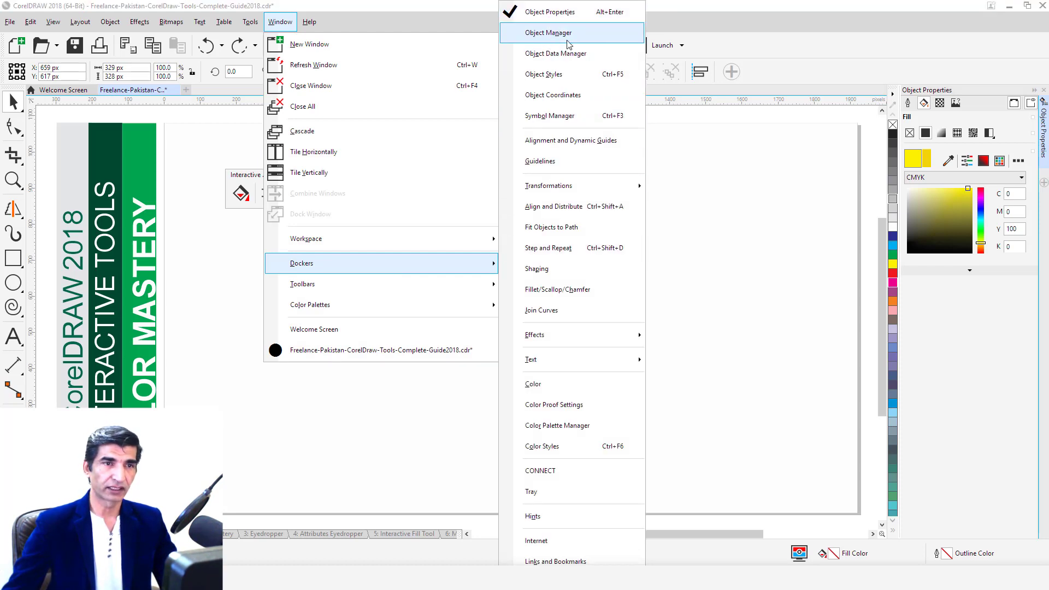
click(646, 204)
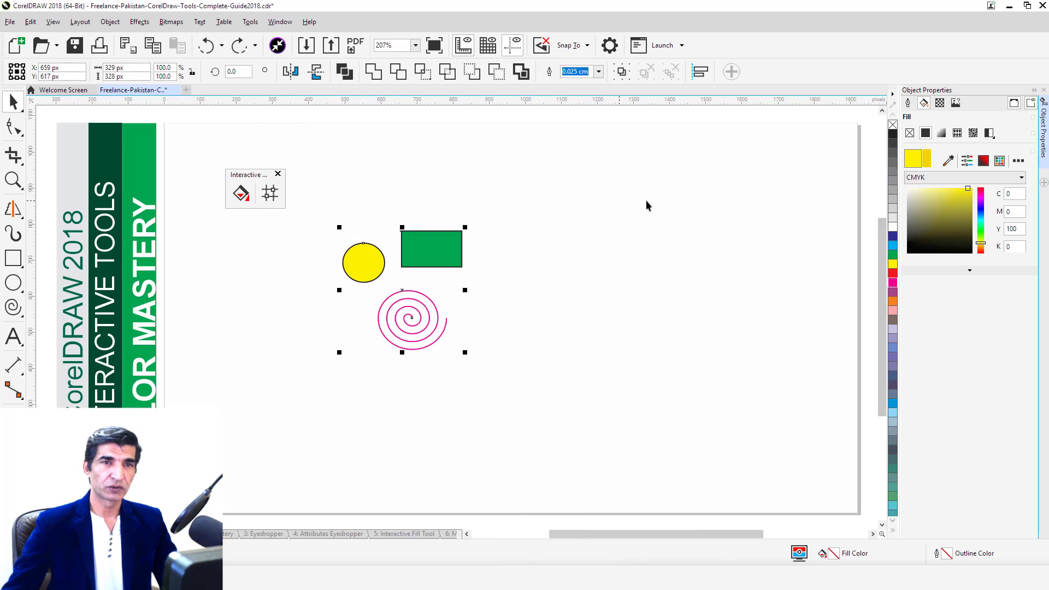
click(924, 103)
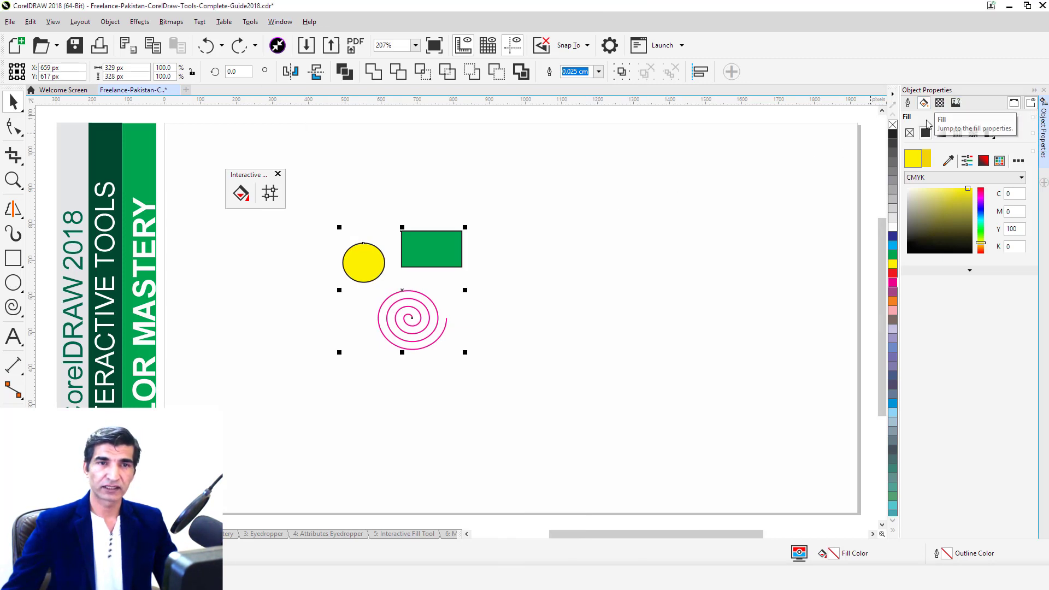
click(957, 137)
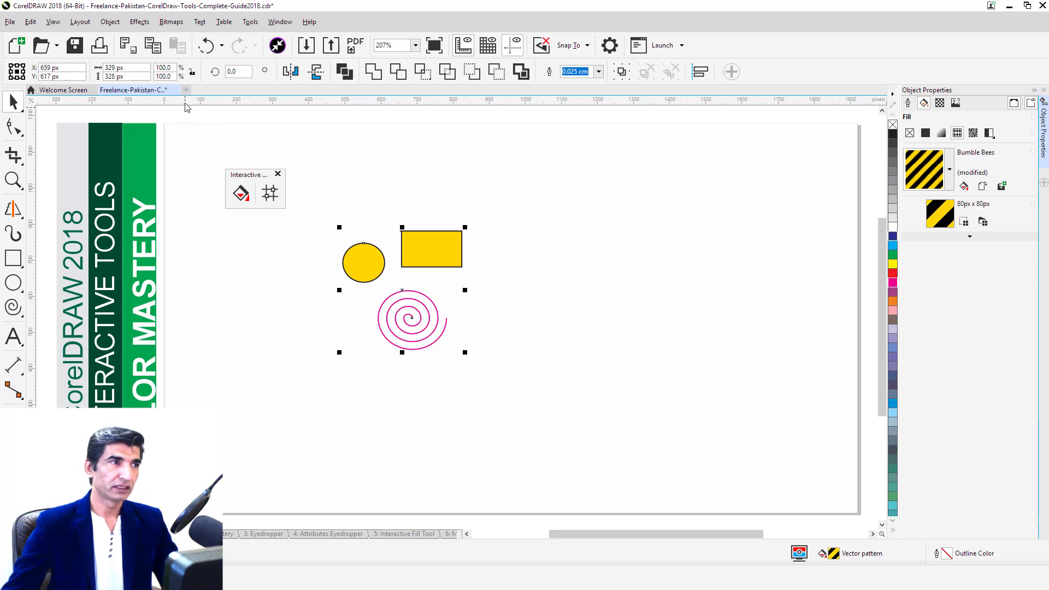
- Create a Vector type pattern fill from an area enclosing the ellipse, rectangle and spiral
click(250, 22)
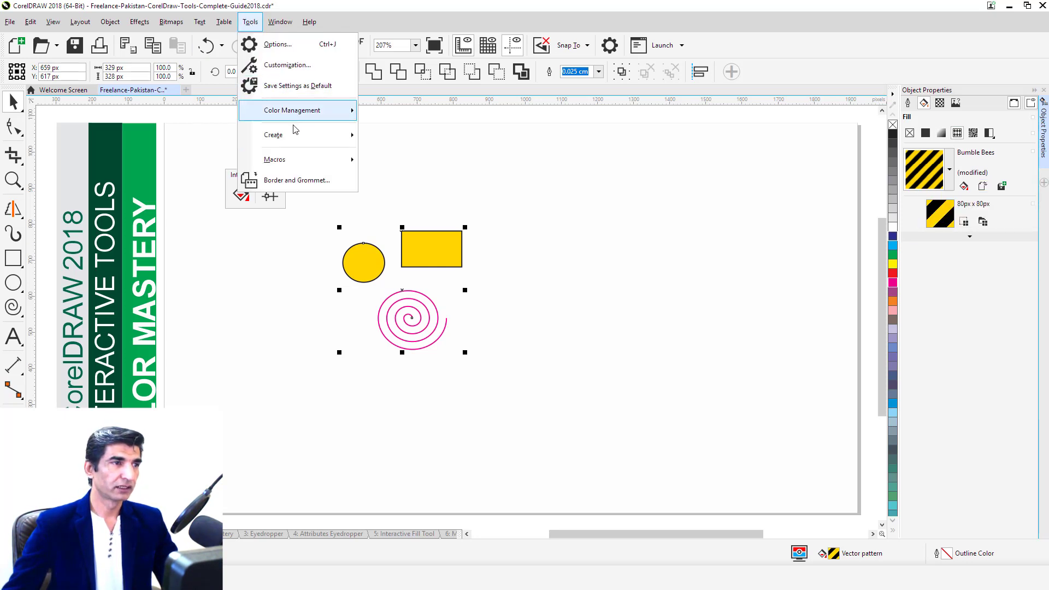
mouse_move(301, 144)
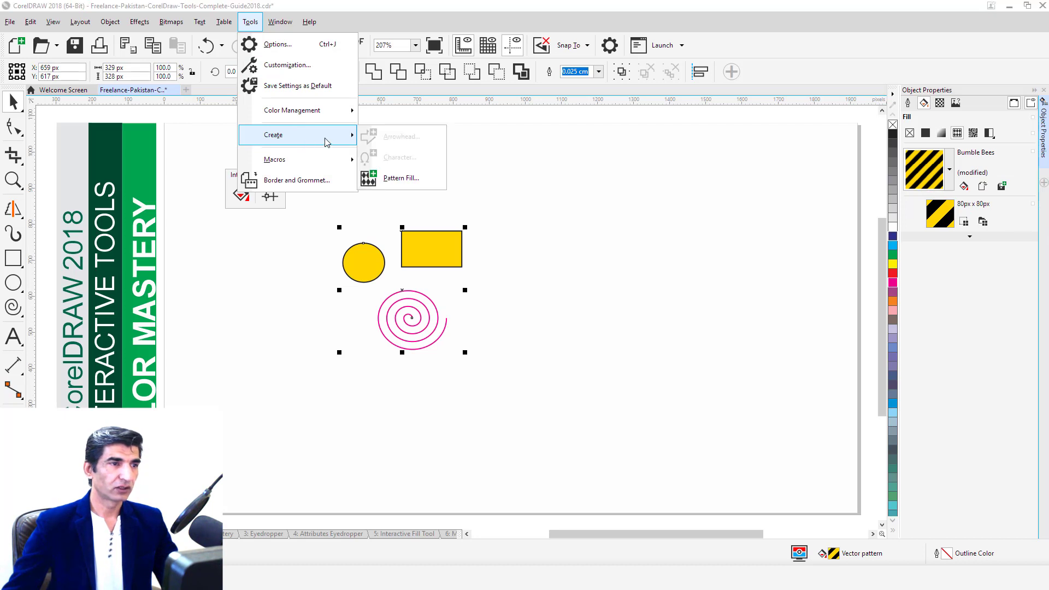
click(397, 182)
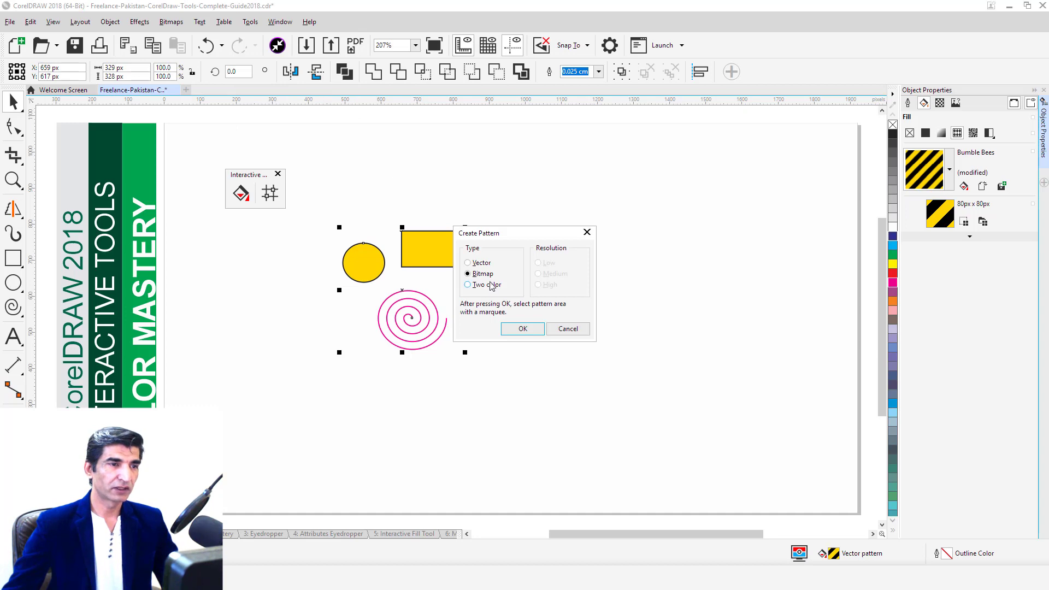
click(478, 266)
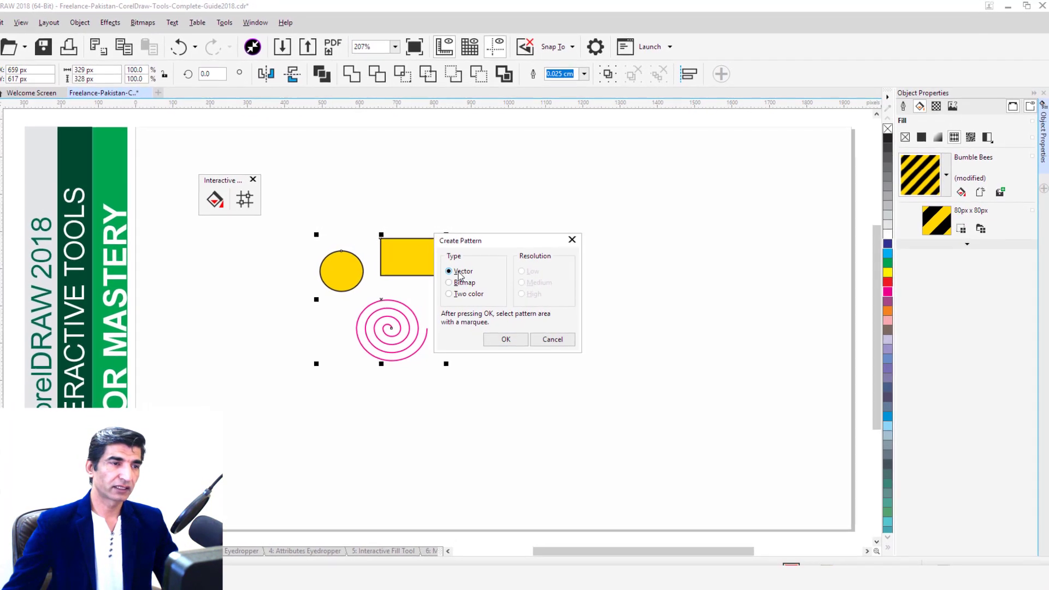
click(503, 341)
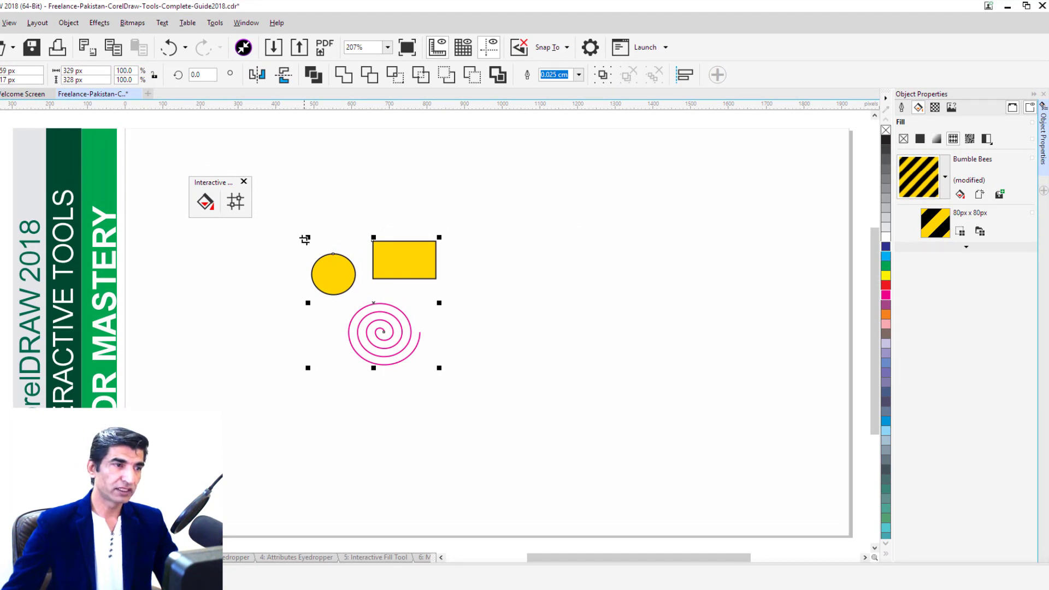
drag(307, 238, 441, 369)
double_click(399, 302)
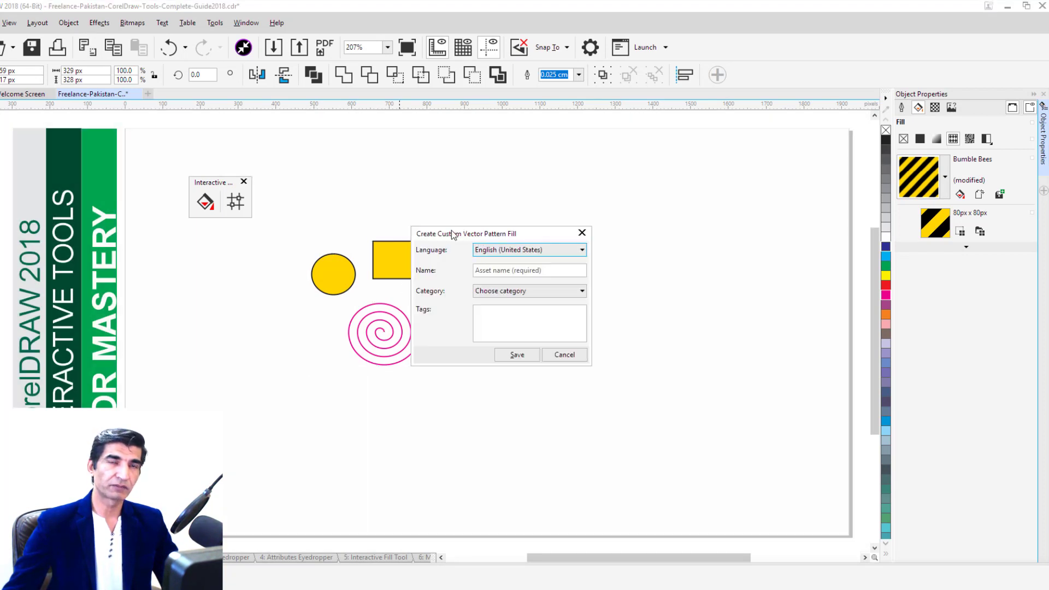
- Save the custom vector pattern fill as Friends in the Abstract category with the tags Shapes, Circle
drag(451, 235, 562, 205)
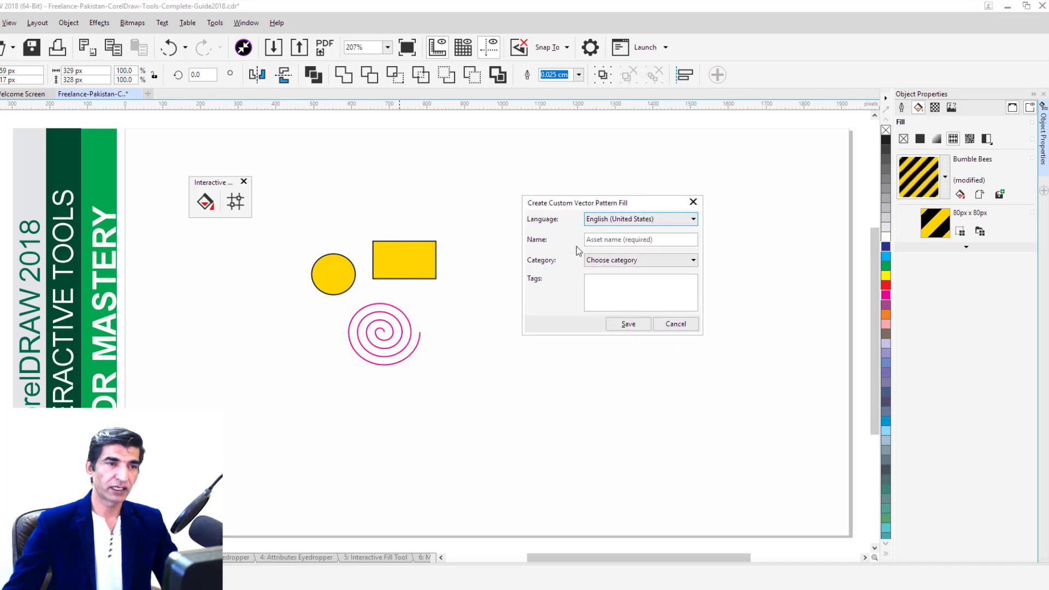
click(596, 238)
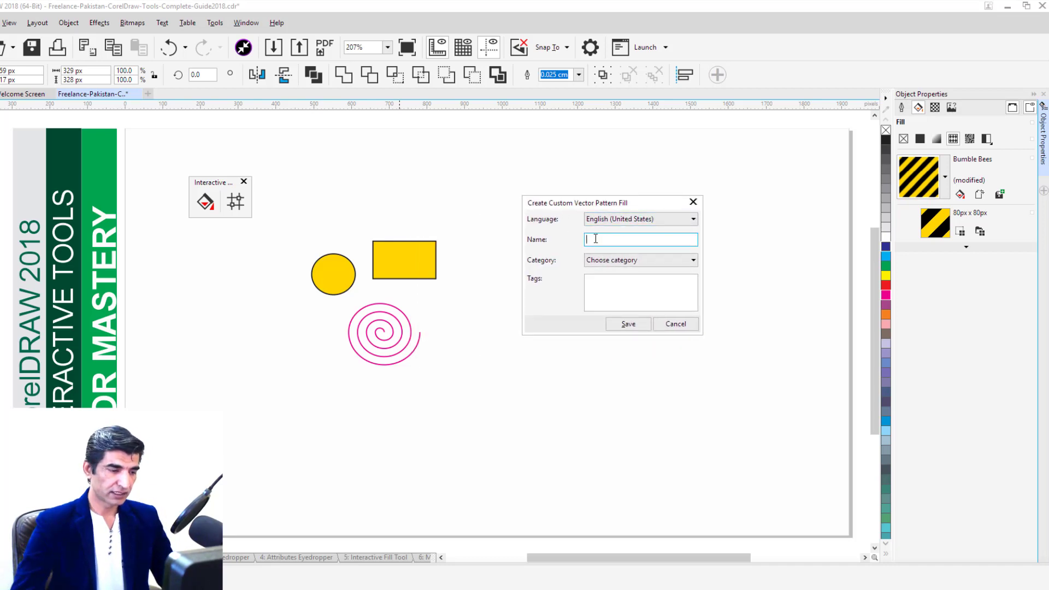
text(Fr)
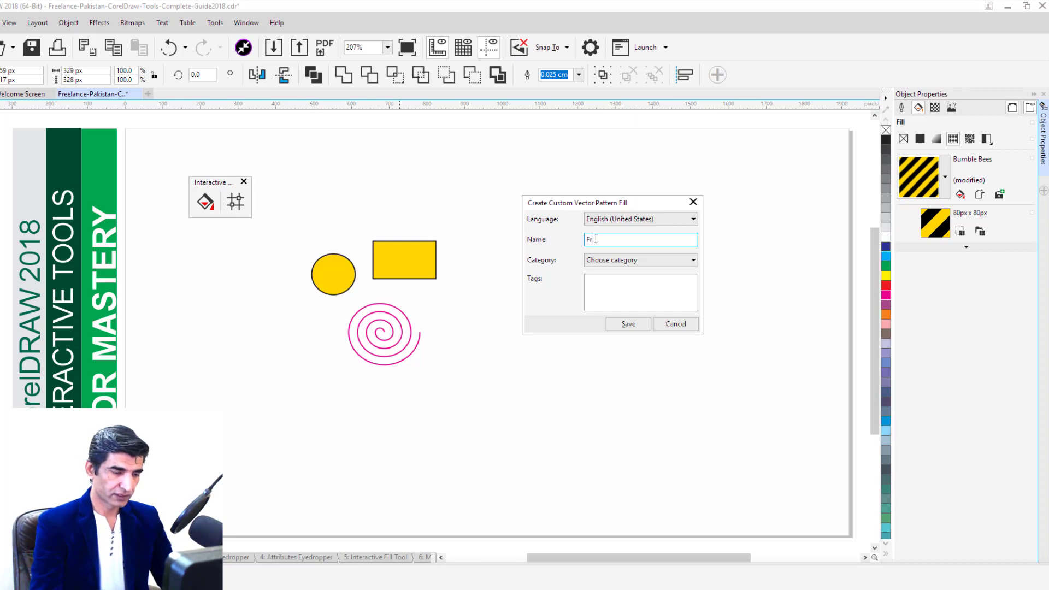
text(iends)
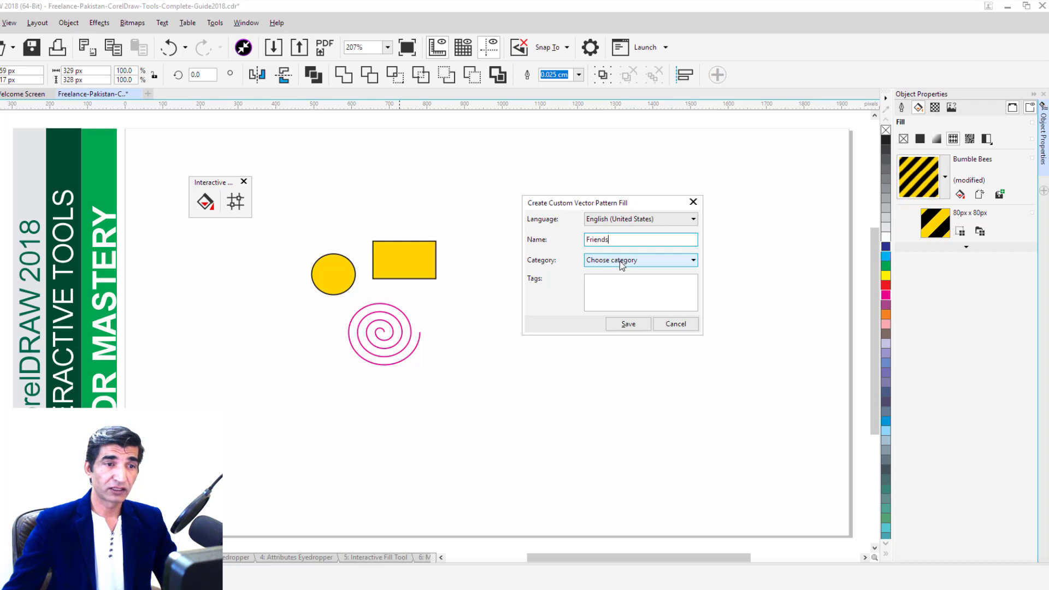
click(621, 264)
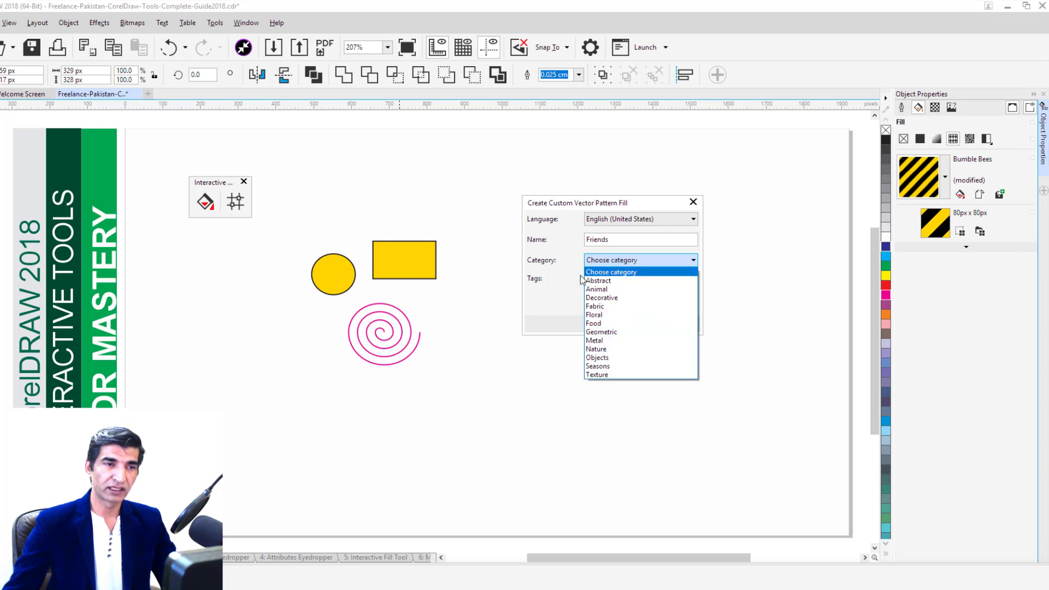
click(601, 281)
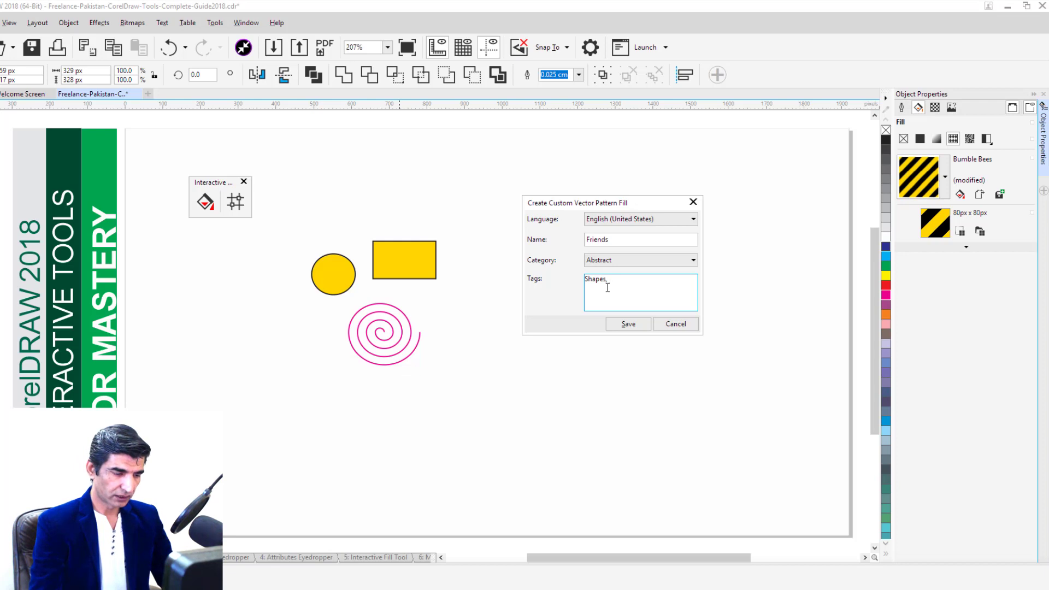
click(607, 287)
text(Shapes, Circle)
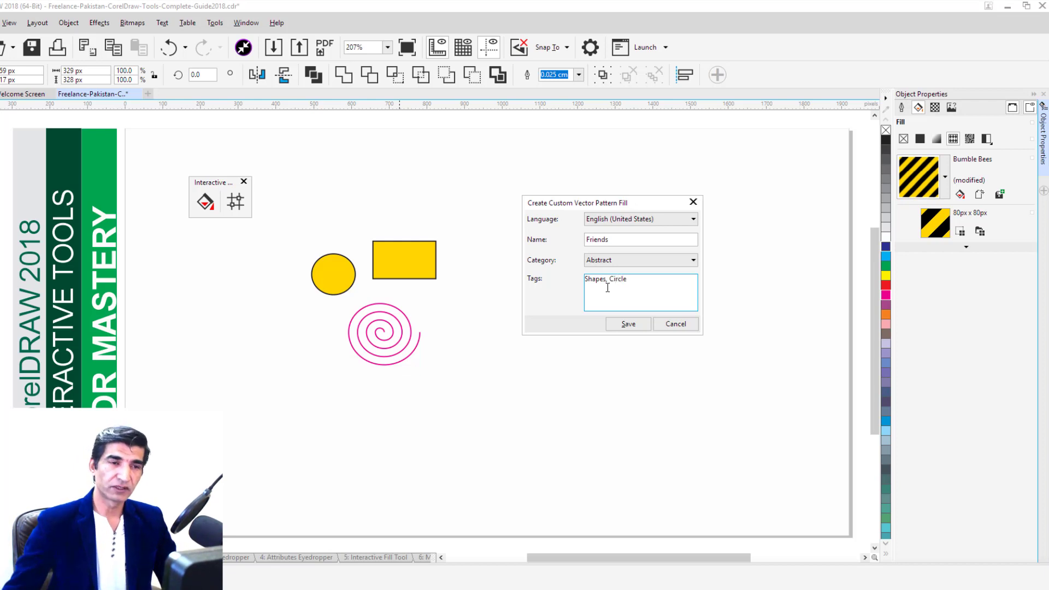
click(631, 325)
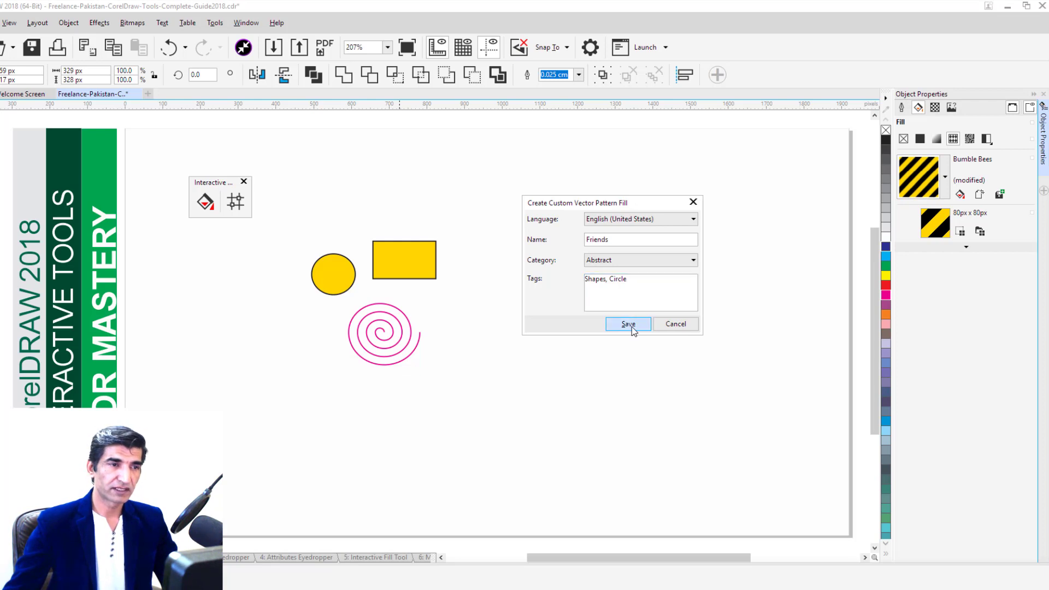
- Delete the ellipse, rectangle and spiral, and draw a rectangle about 952 × 518 px on the empty page
click(391, 271)
key(Delete)
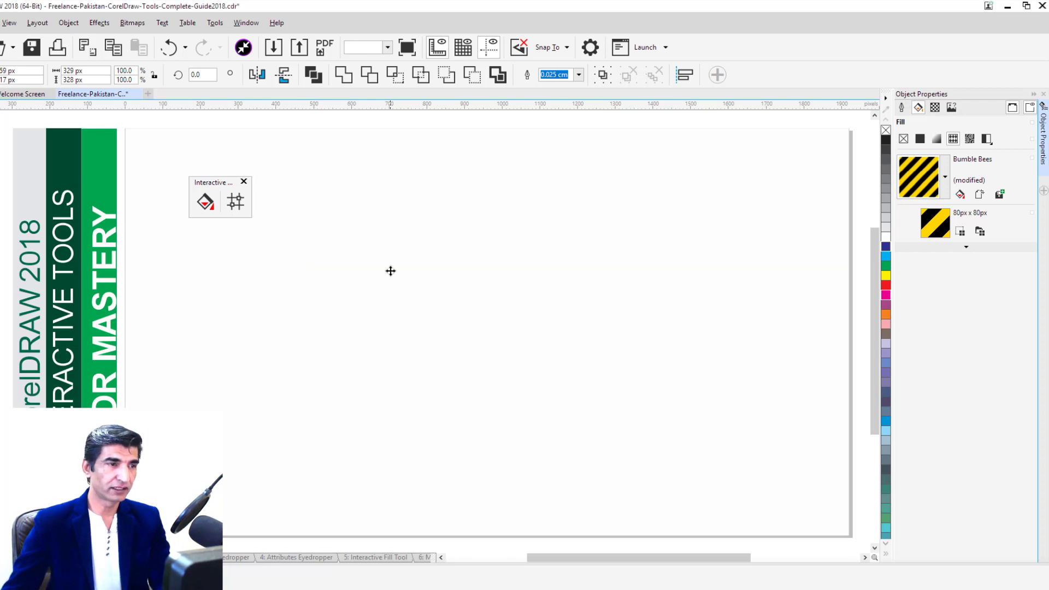
key(F6)
drag(339, 212, 699, 408)
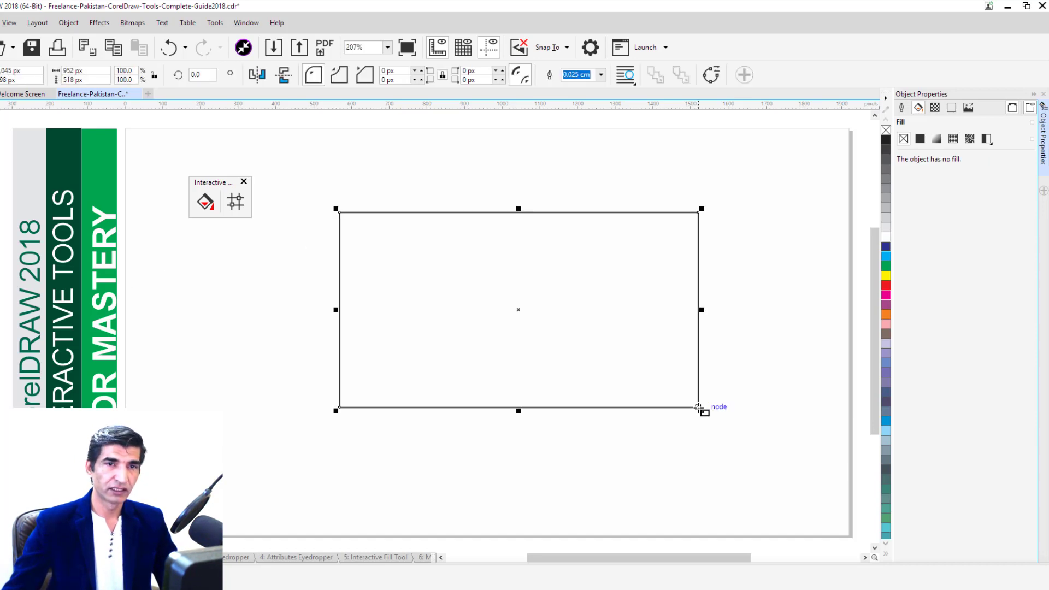
- Fill the new rectangle with the Friends vector pattern and set the fill's width and height to 100 px
click(953, 139)
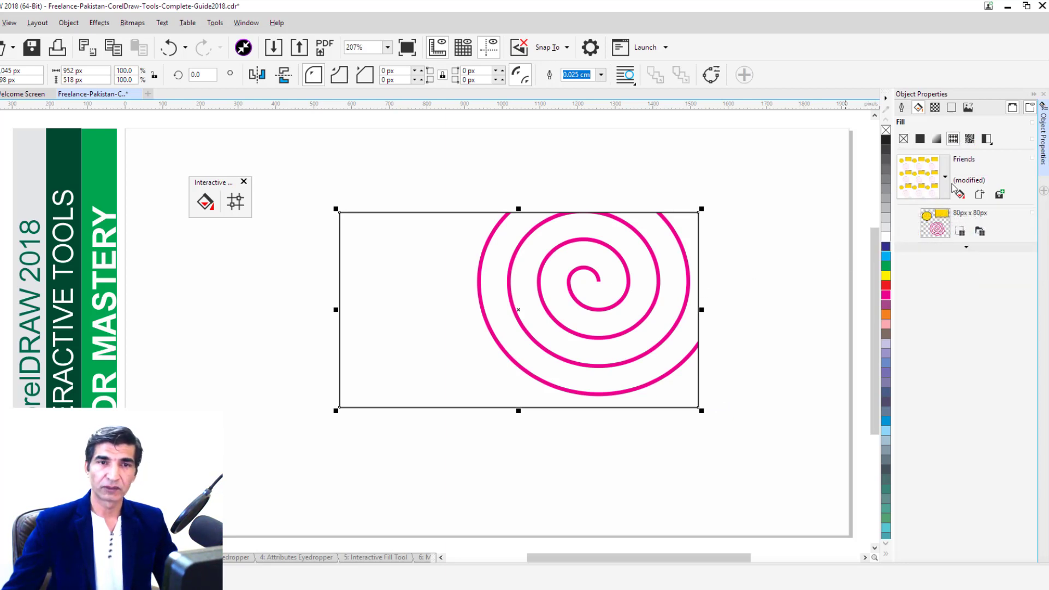
click(964, 249)
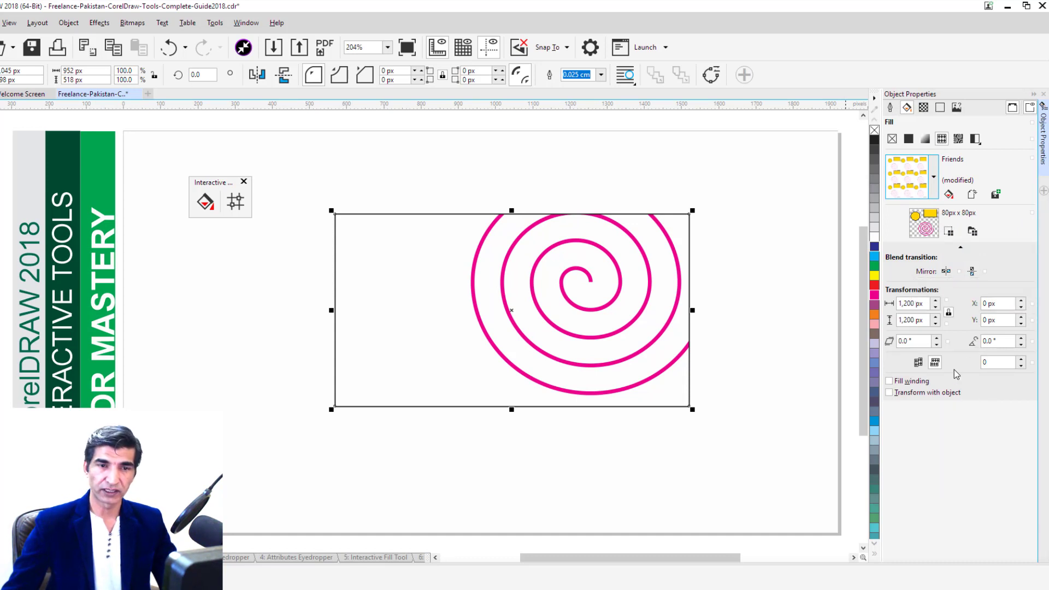
click(936, 323)
click(936, 324)
click(936, 324)
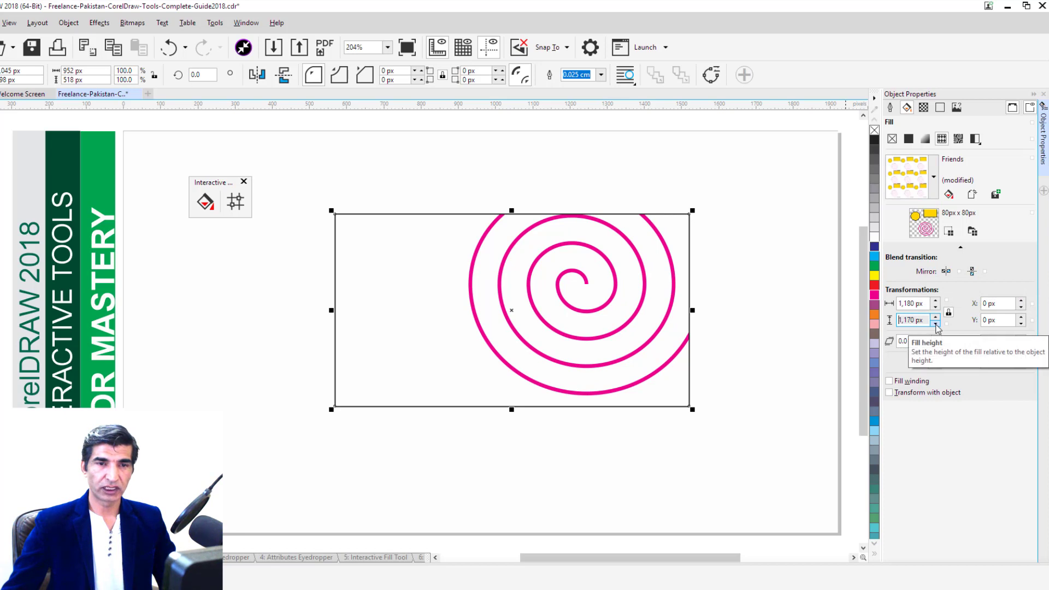
click(936, 324)
click(935, 323)
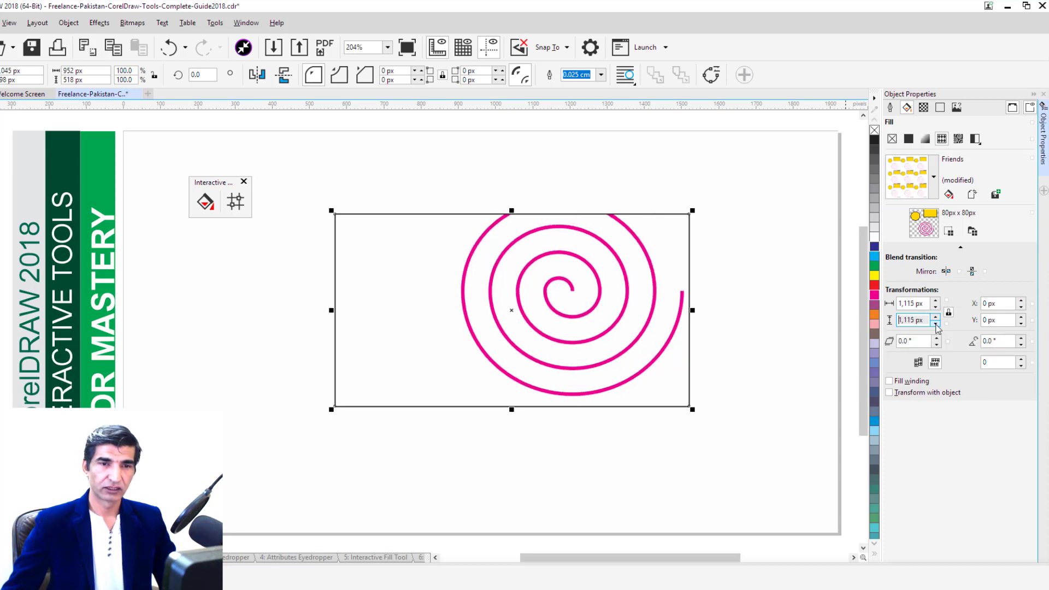
double_click(926, 320)
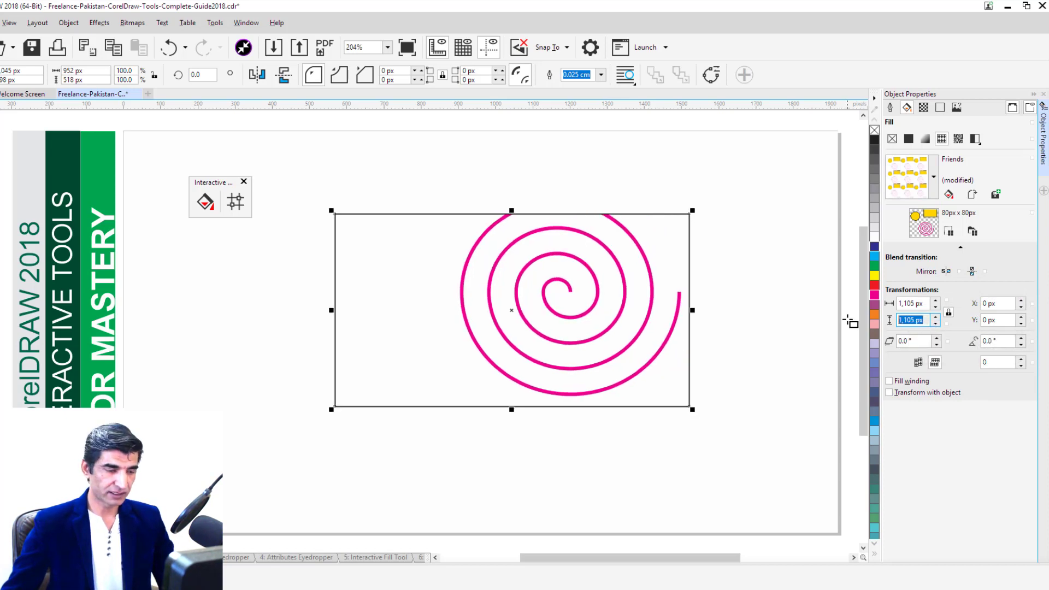
text(1)
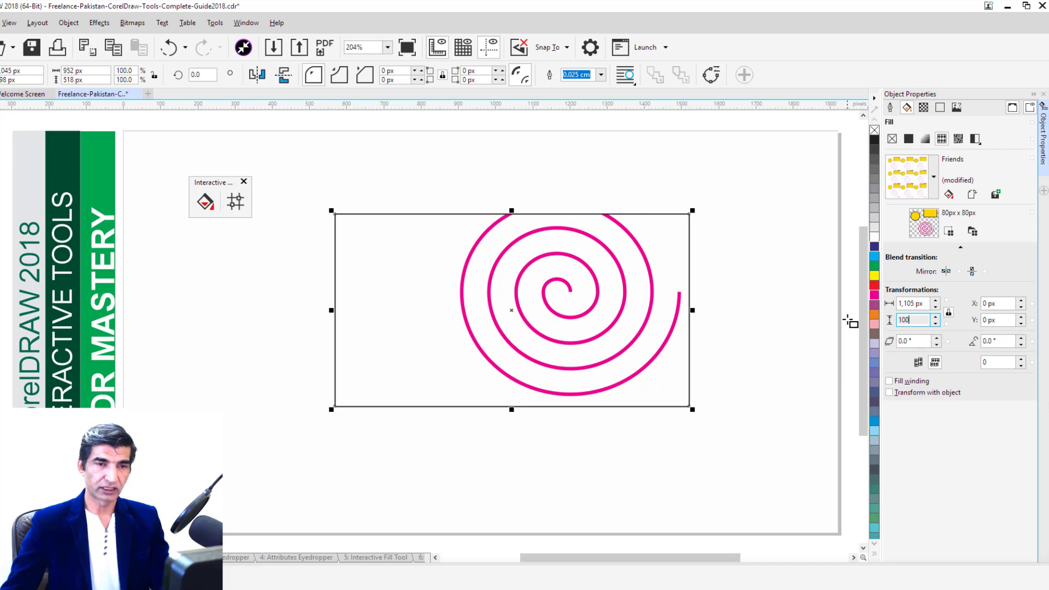
text(00)
key(Return)
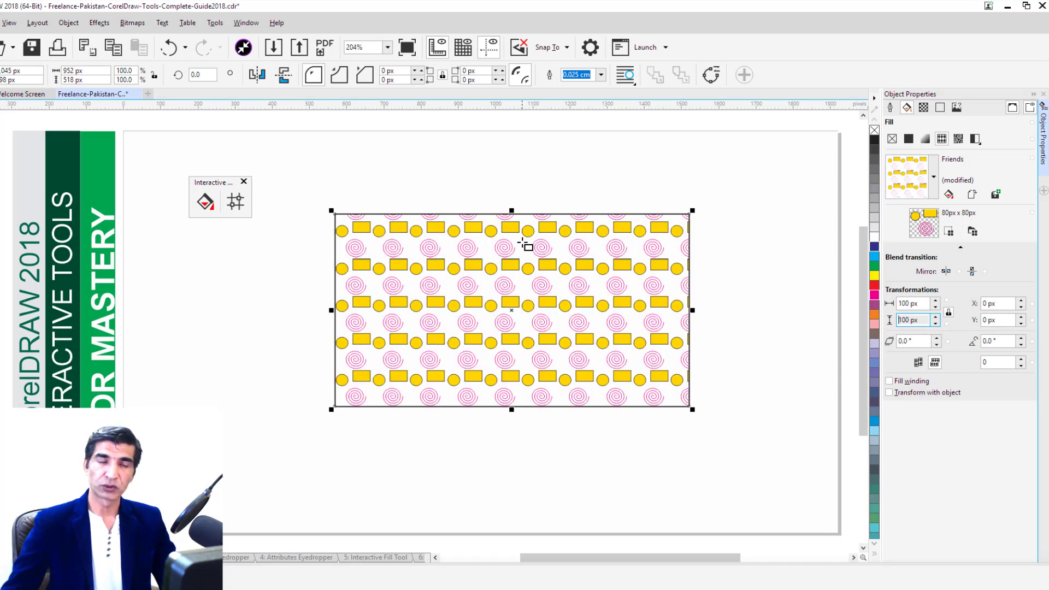
- Rotate the rectangle's pattern fill by 27°
double_click(997, 341)
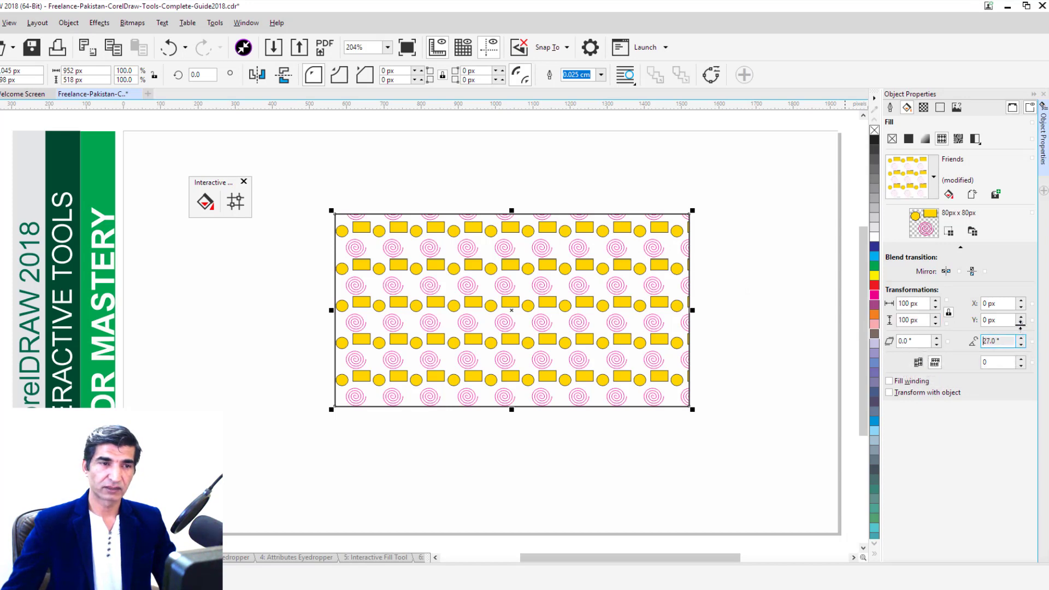
text(27)
key(Return)
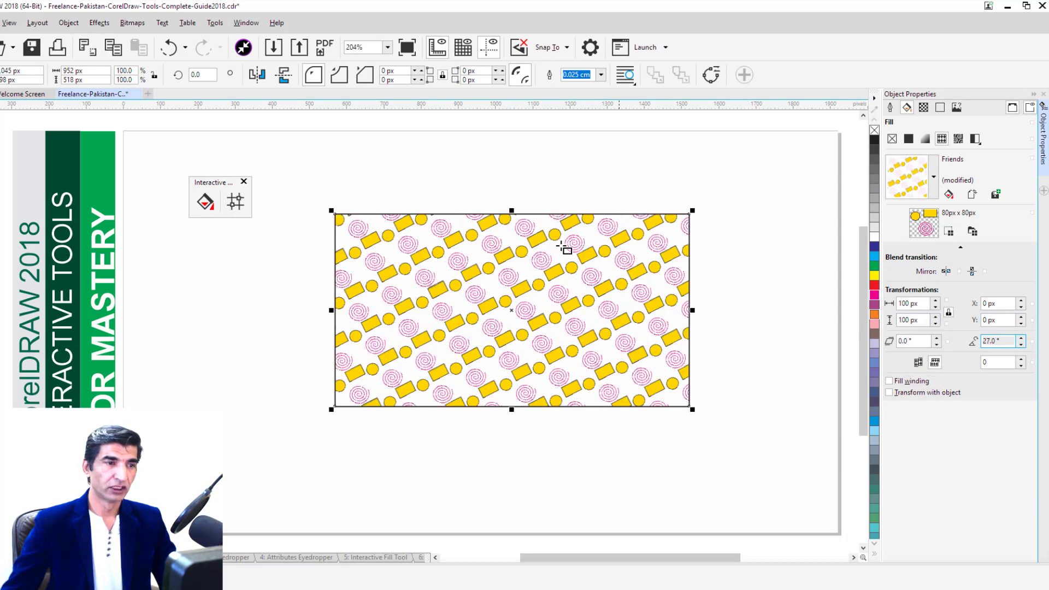
- Delete the pattern-filled rectangle and draw a circle about 465 px in diameter in its place
click(342, 171)
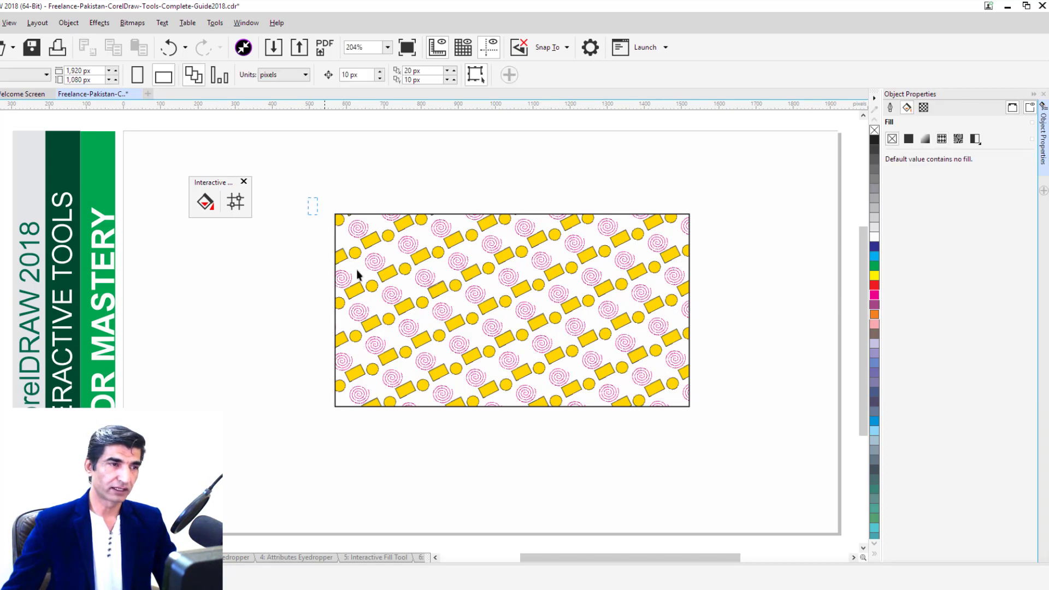
drag(773, 445, 772, 446)
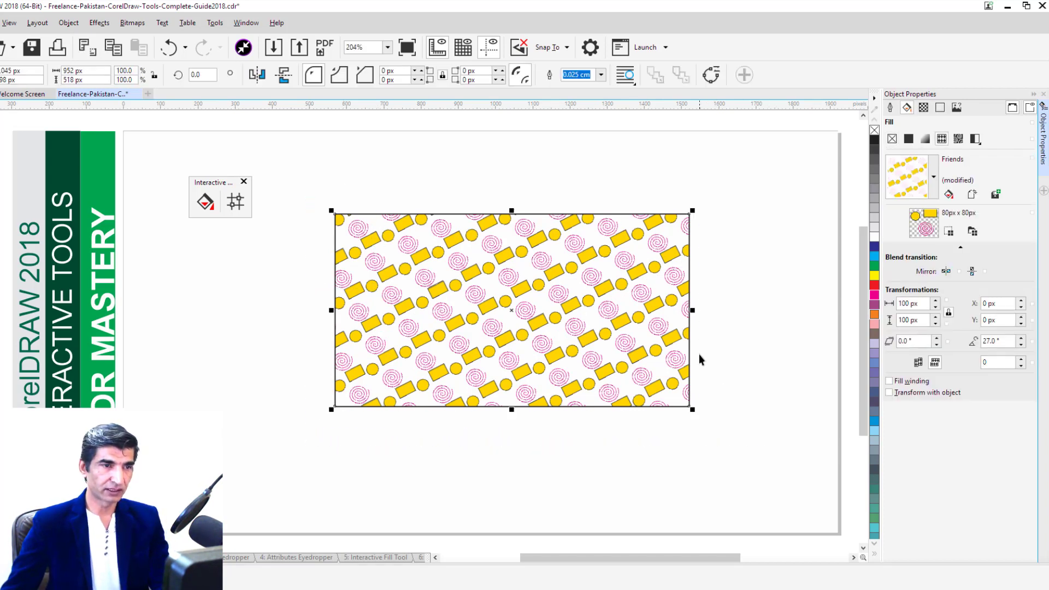
key(Delete)
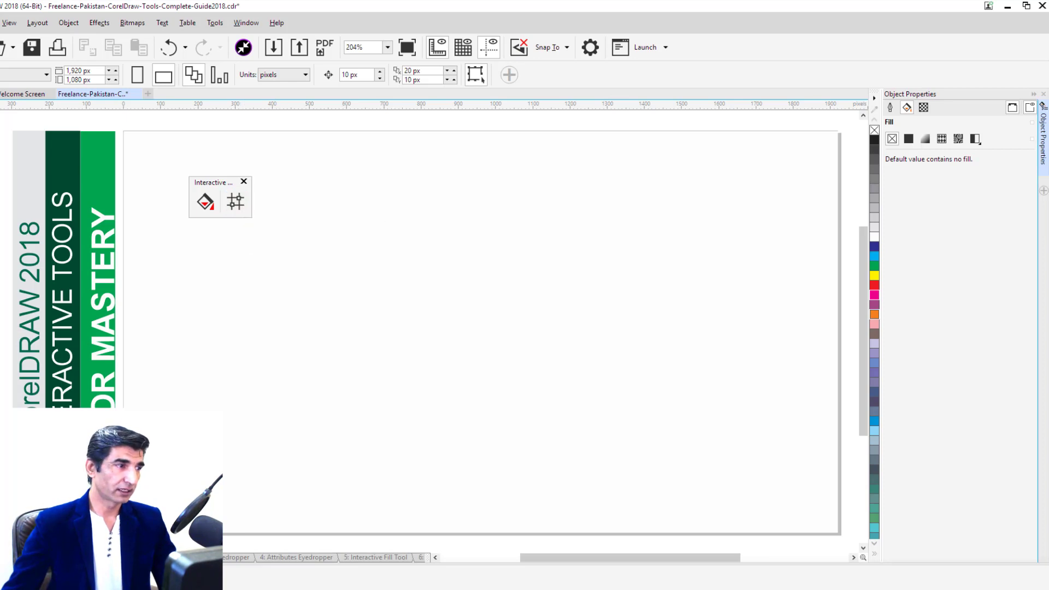
drag(347, 245, 520, 392)
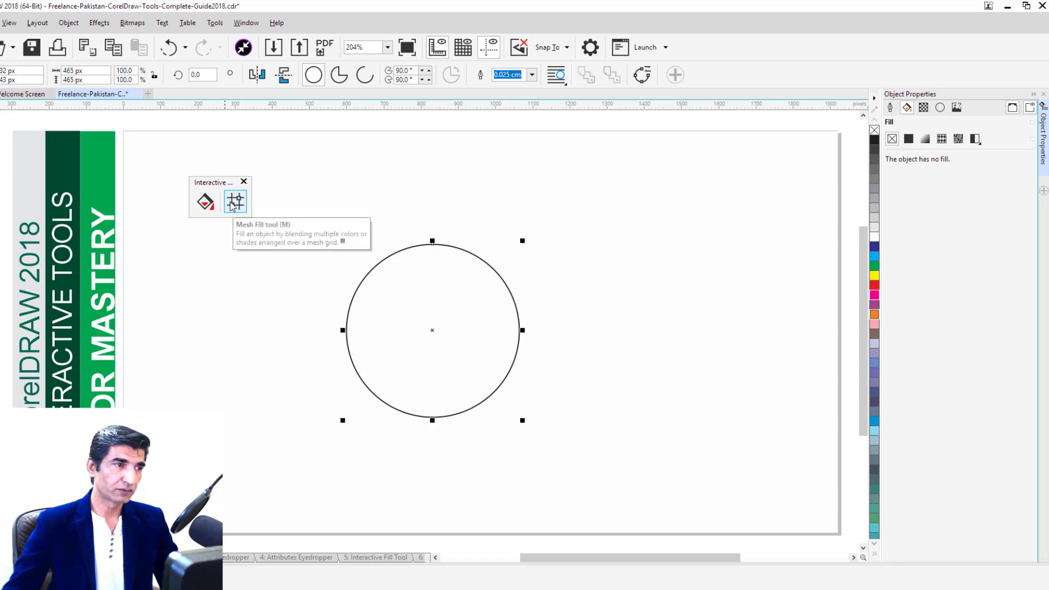
- Apply a three-column mesh fill to the circle, adding a vertical grid line through its centre and a horizontal one across its upper part
click(234, 204)
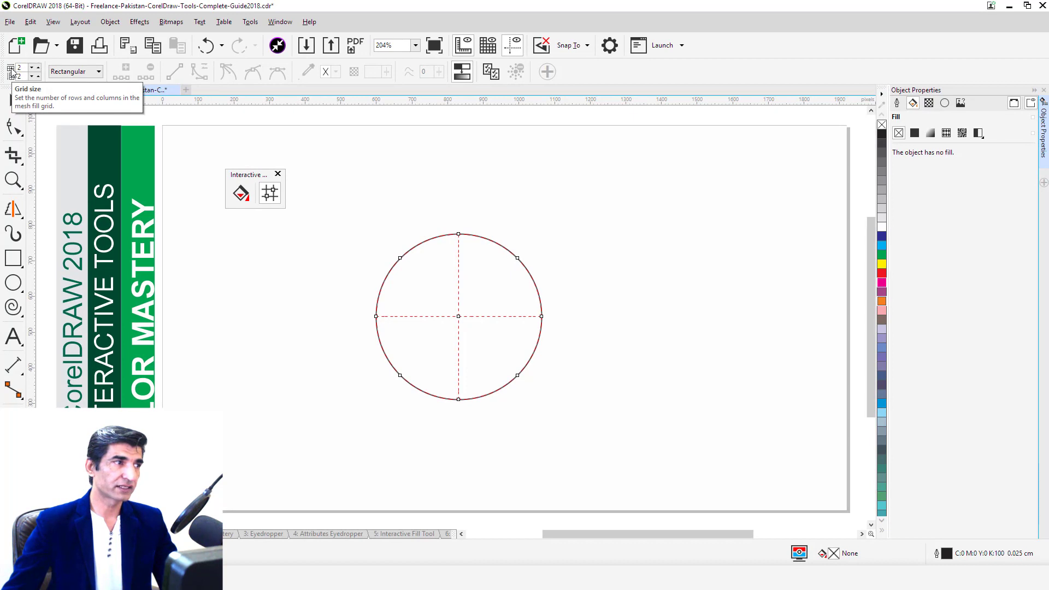
click(39, 68)
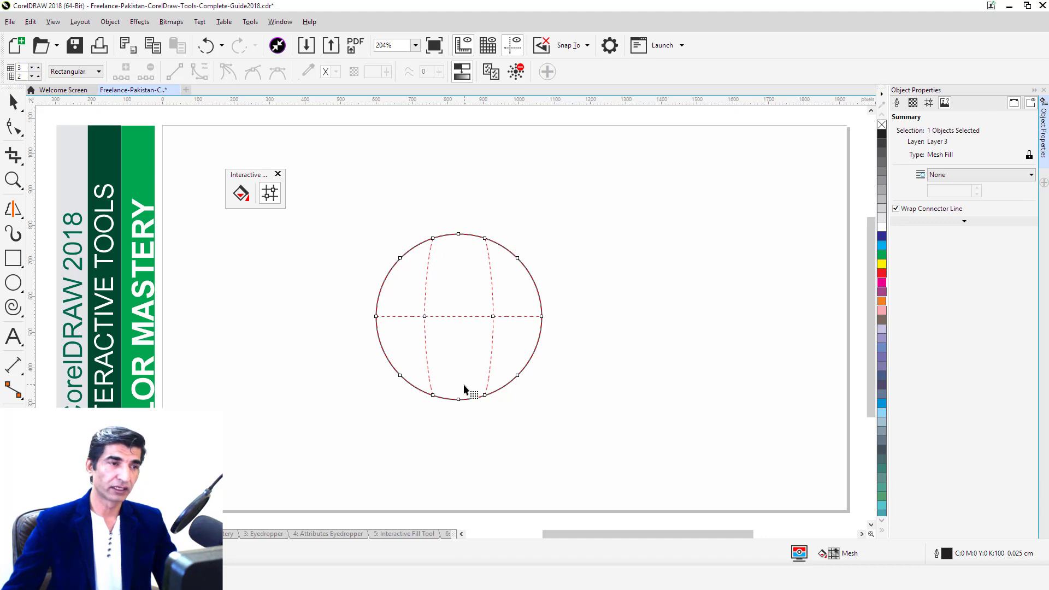
double_click(460, 316)
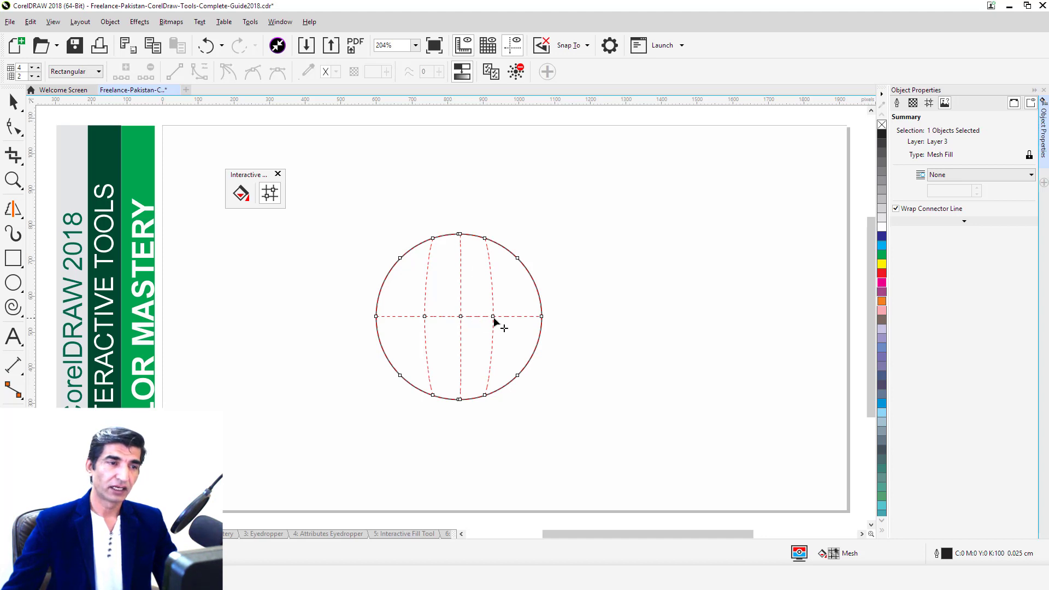
double_click(532, 280)
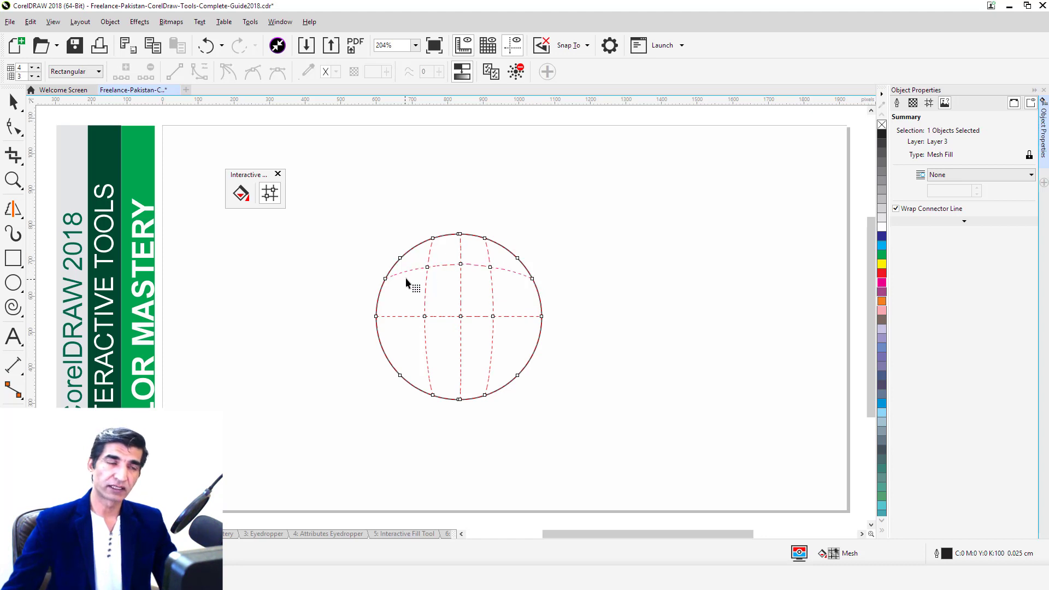
double_click(522, 370)
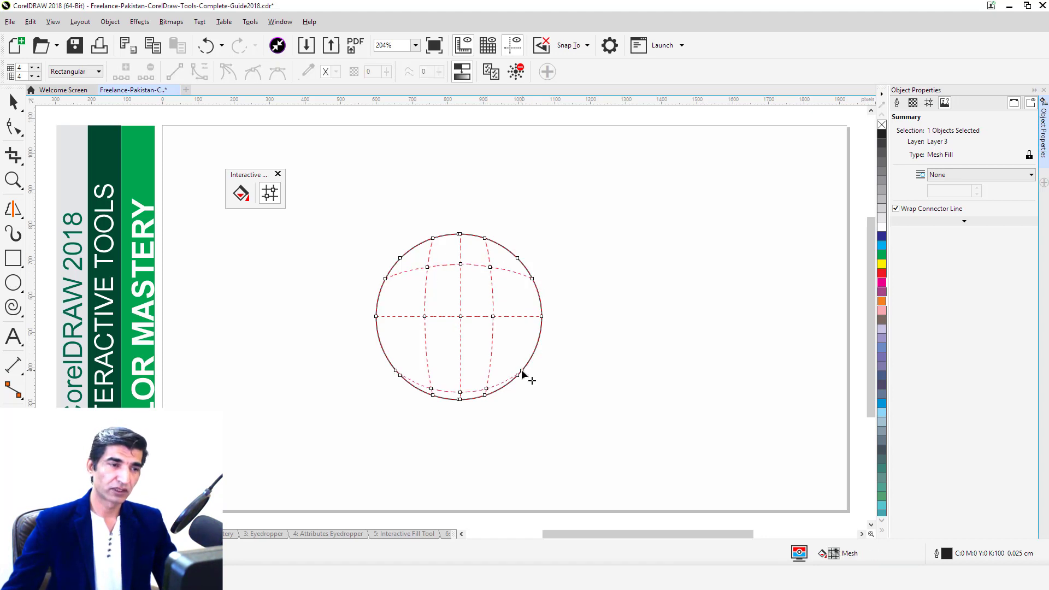
key(ctrl+z)
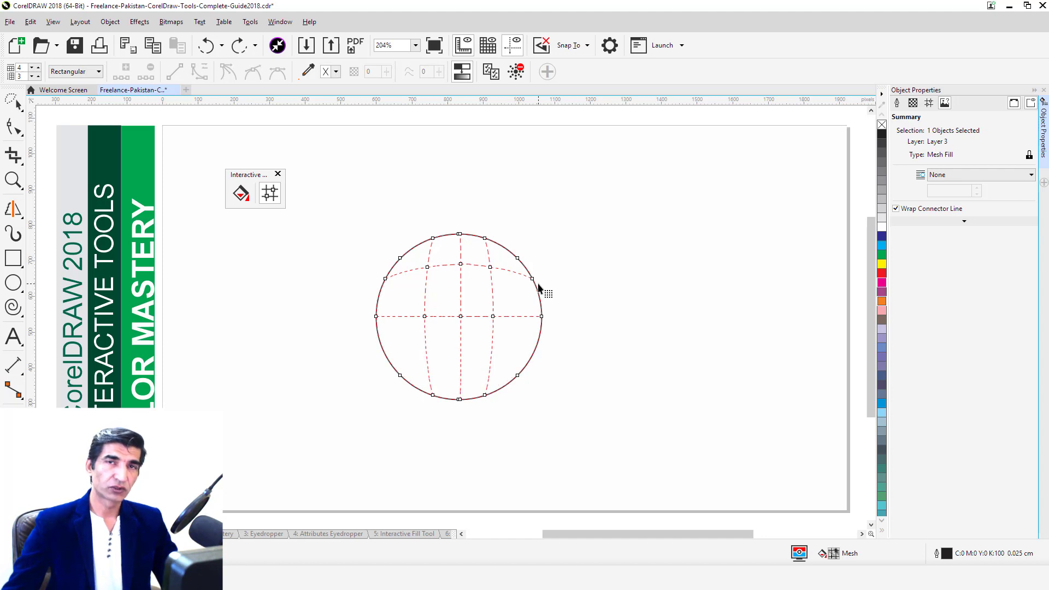
- Select mesh nodes along the circle's upper-right edge and colour them white
click(532, 279)
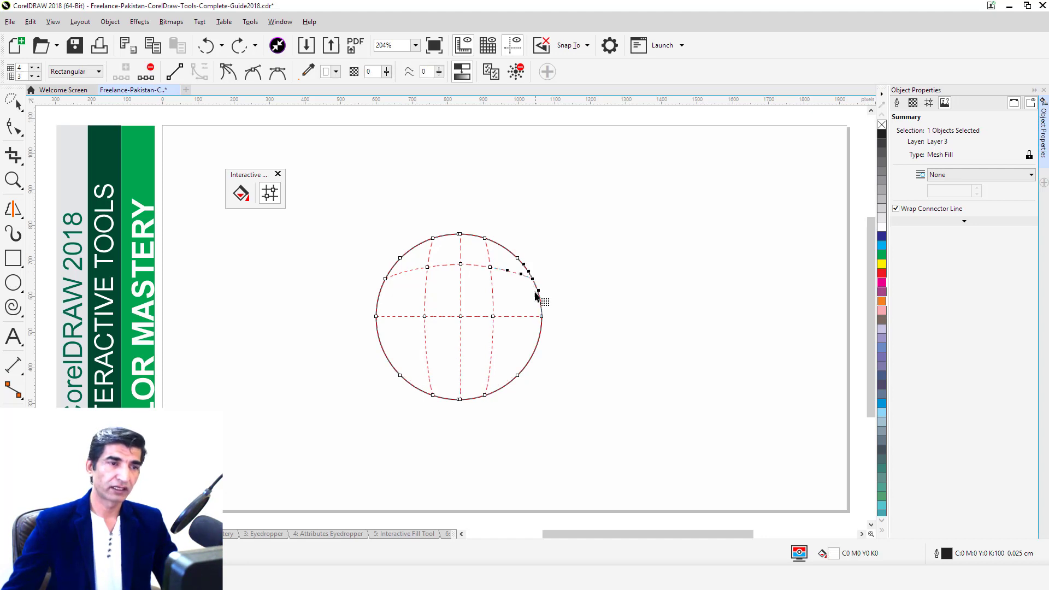
click(517, 258)
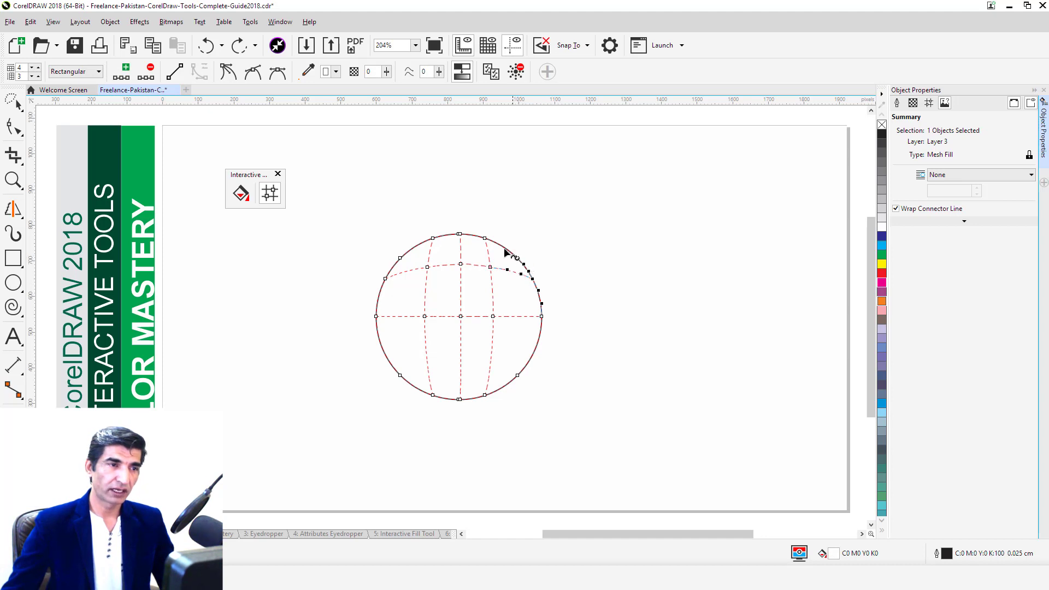
shift+click(484, 238)
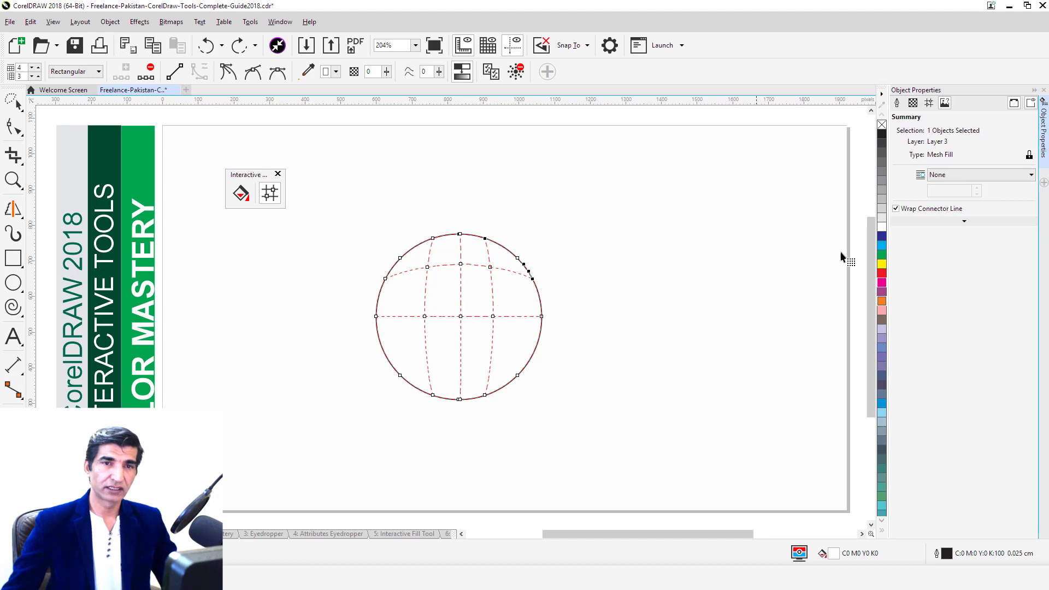
click(882, 228)
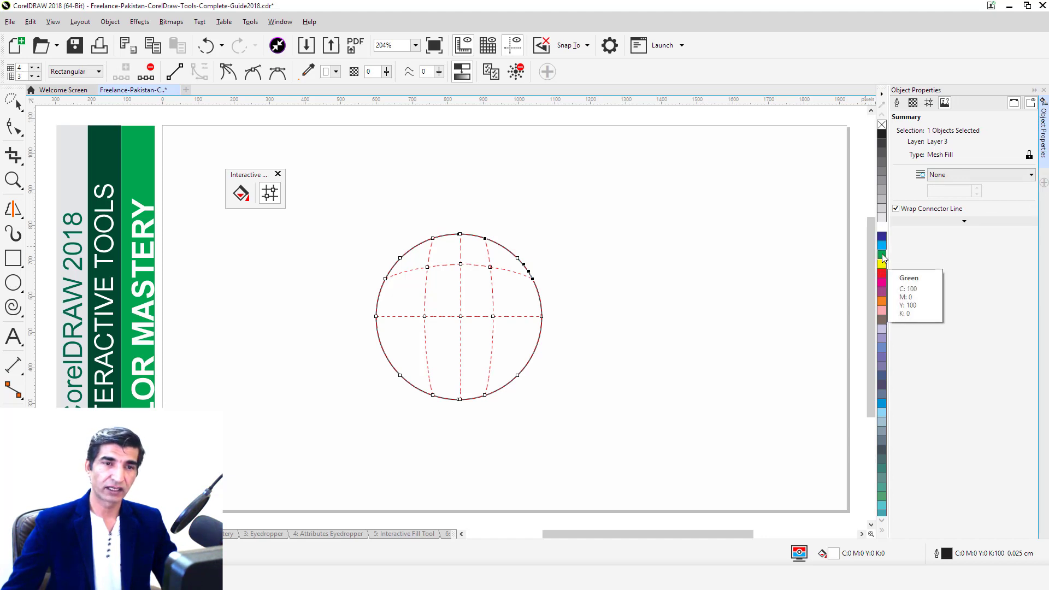
- Colour the circle's mesh patches green in the centre and bottom, red on both sides, magenta at the top and orange at the lower right
drag(882, 254, 465, 305)
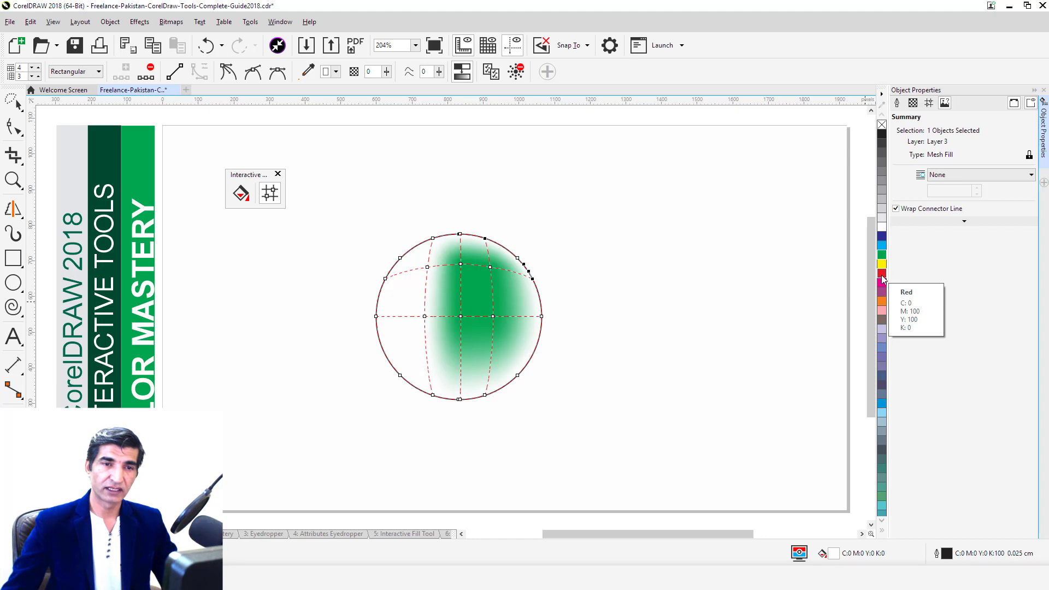
drag(881, 278, 426, 319)
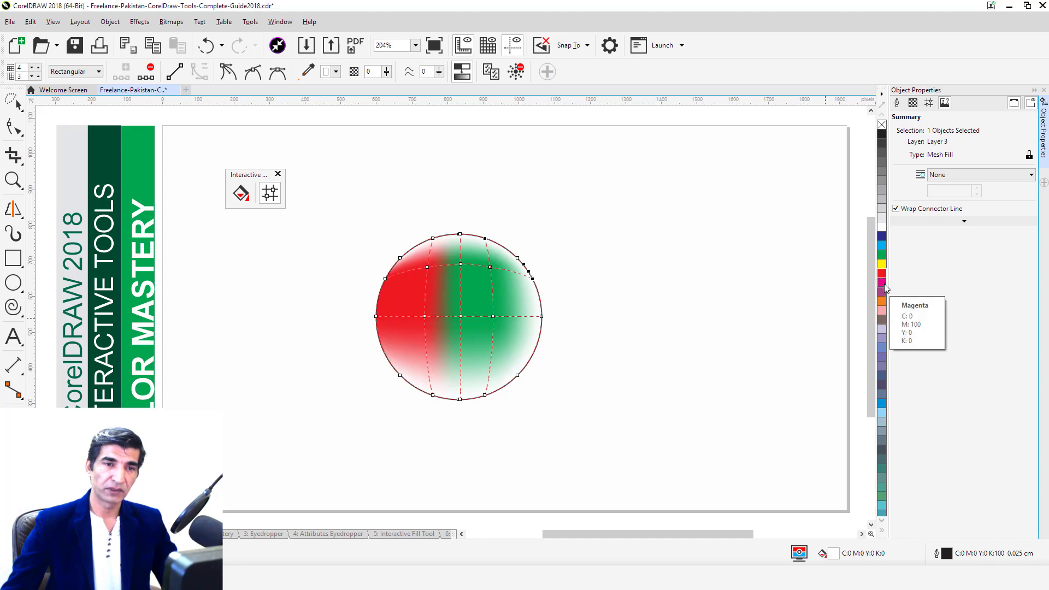
drag(883, 287, 458, 243)
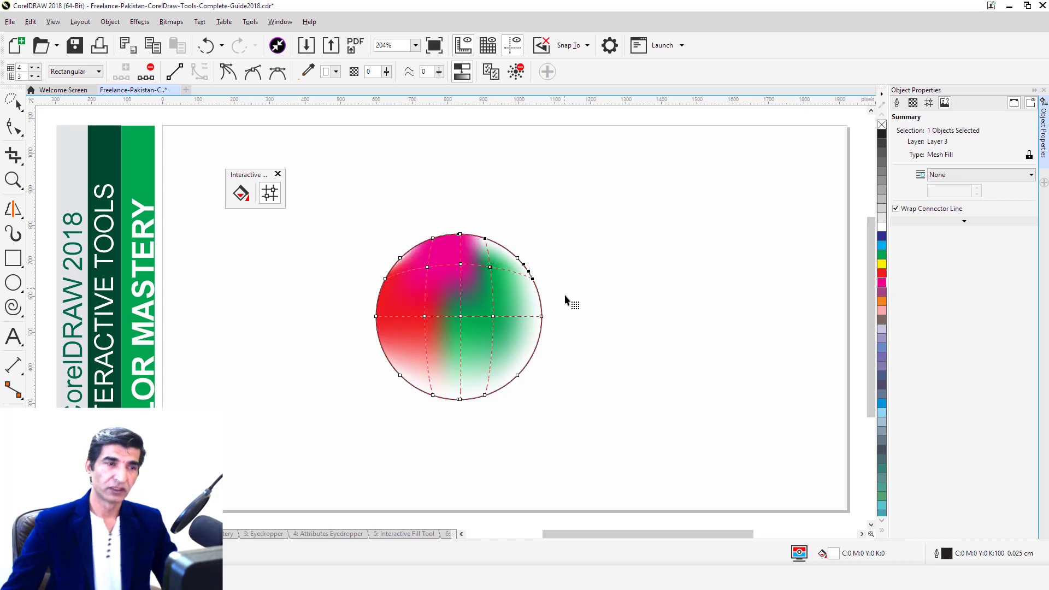
drag(882, 255, 446, 388)
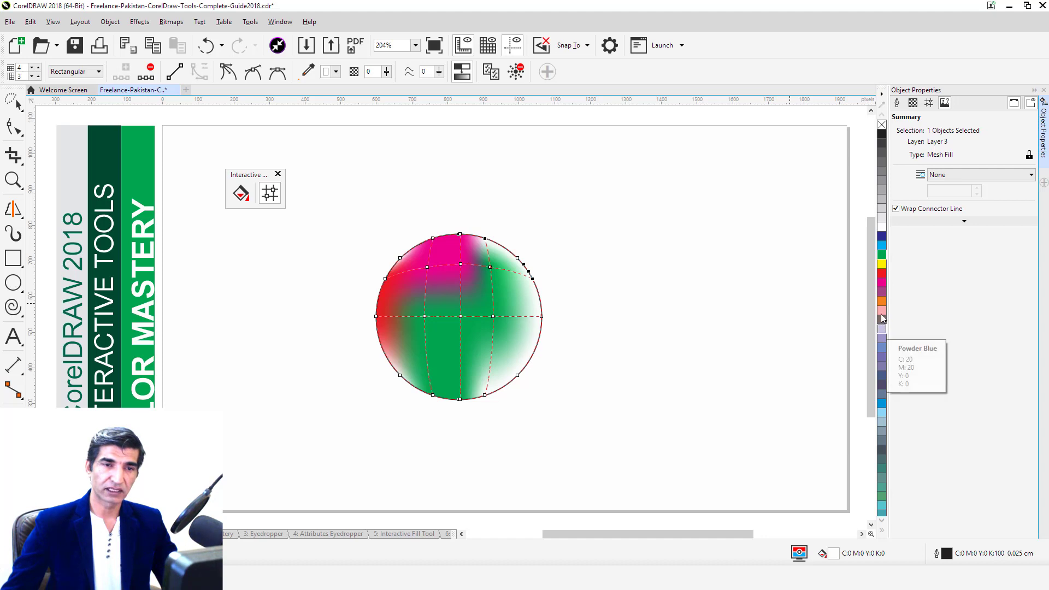
drag(882, 301, 510, 365)
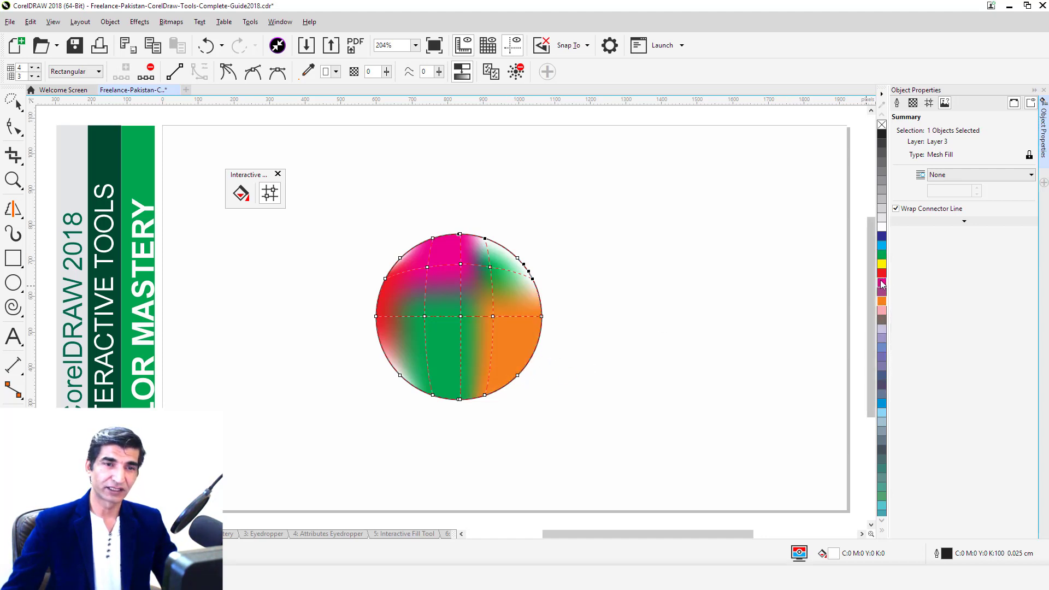
drag(882, 273, 533, 285)
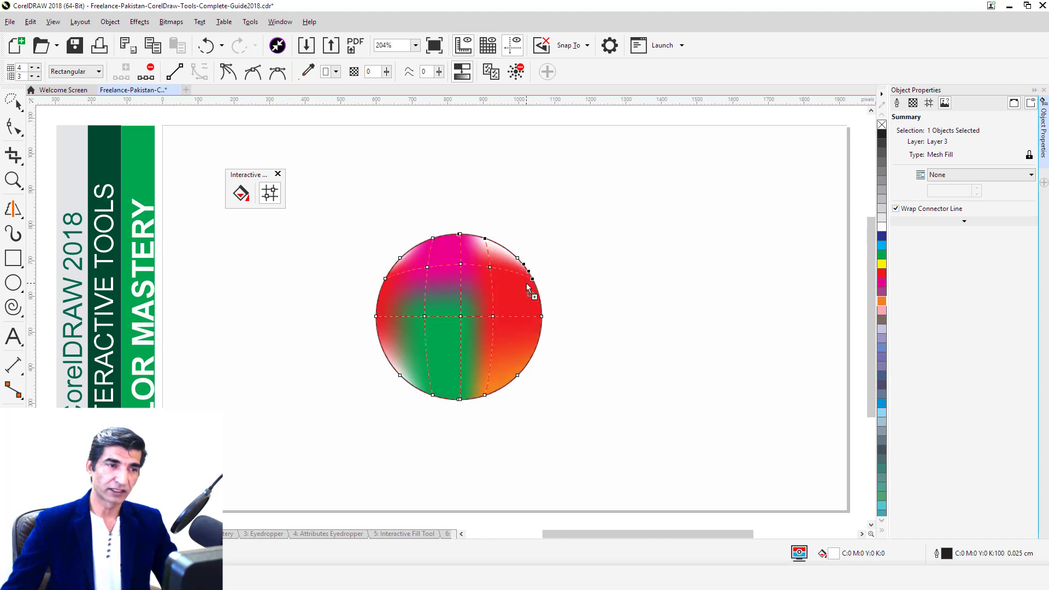
- Delete the mesh node in the circle's upper right and add a vertical grid line near its right edge
double_click(491, 268)
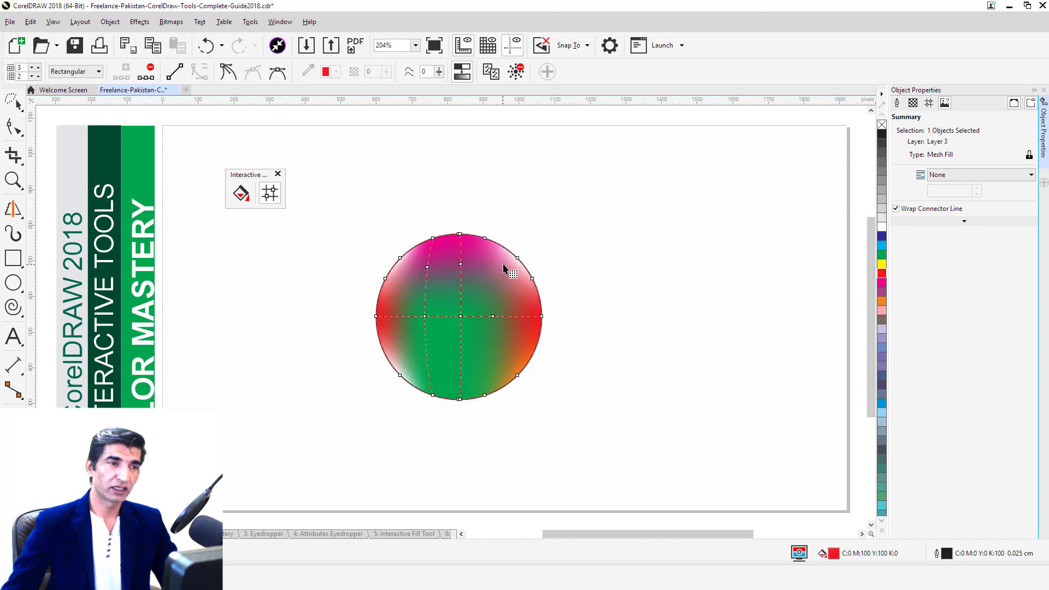
double_click(503, 245)
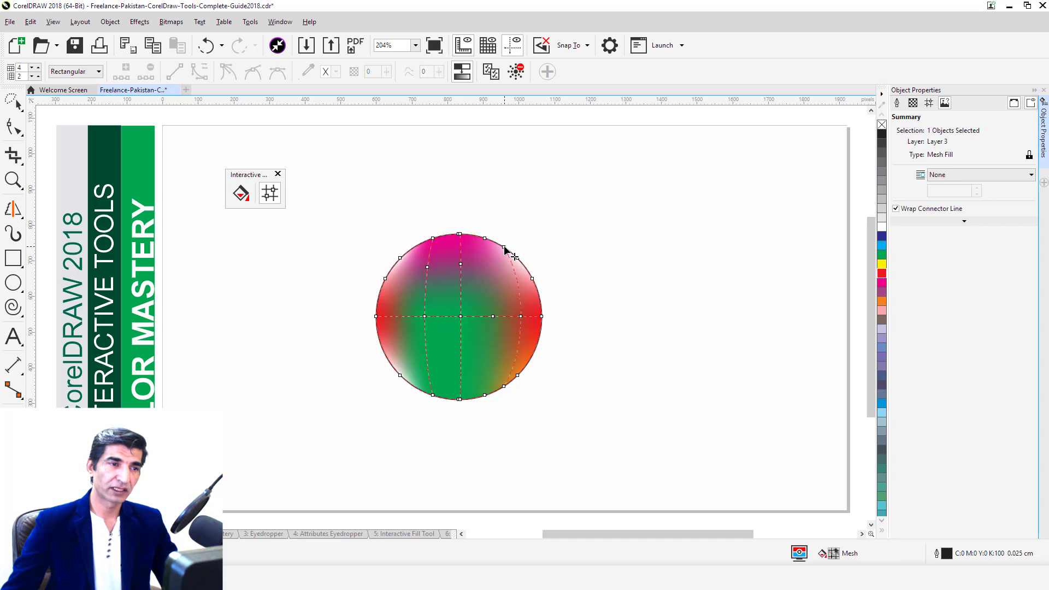
click(19, 107)
click(56, 105)
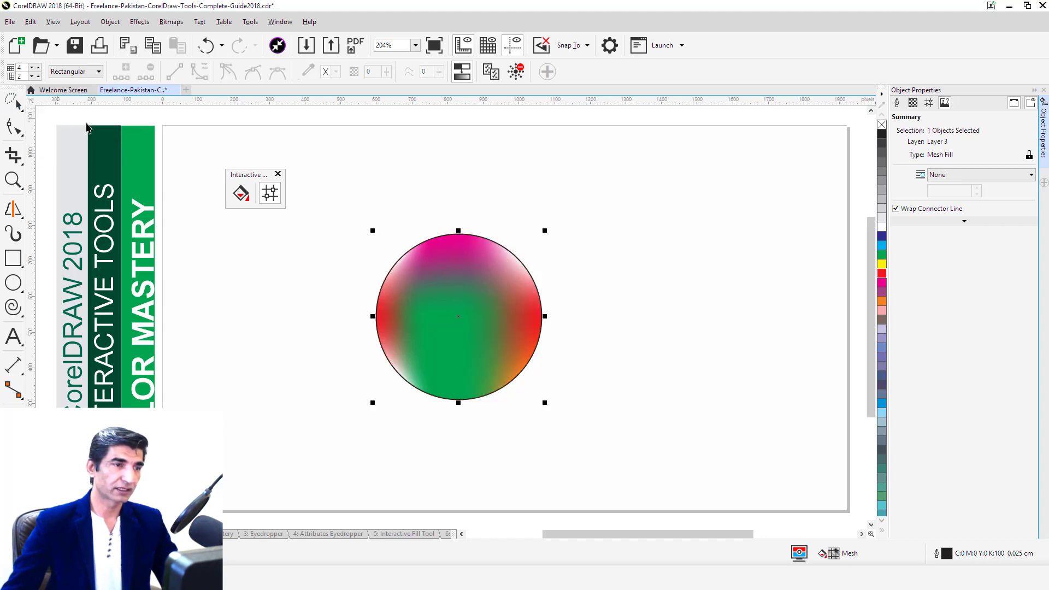
- Enlarge the mesh-filled circle to about 810 px in diameter and remove its outline
drag(482, 347, 487, 300)
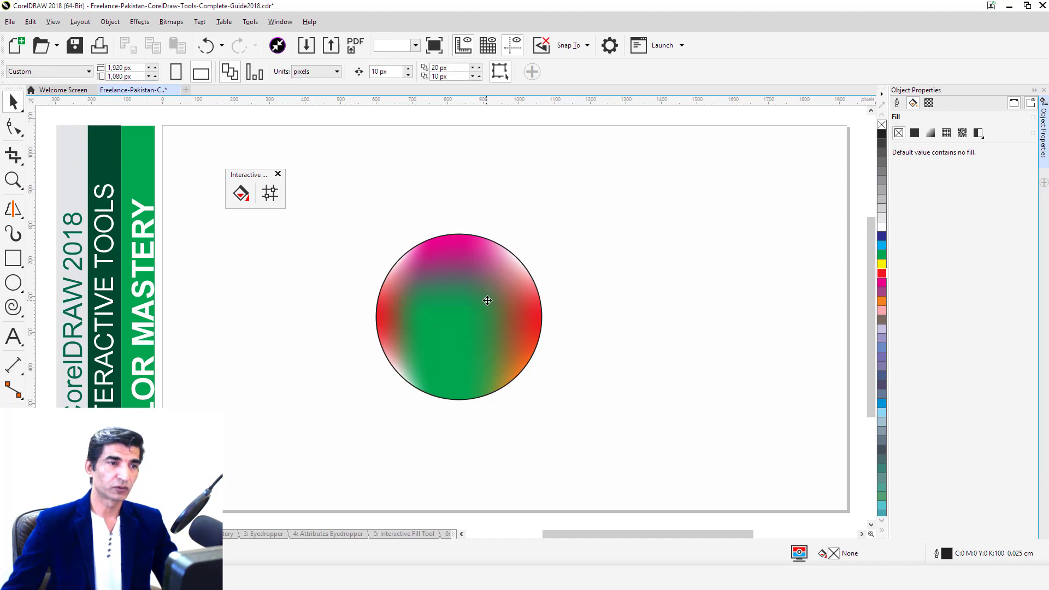
drag(548, 358, 689, 482)
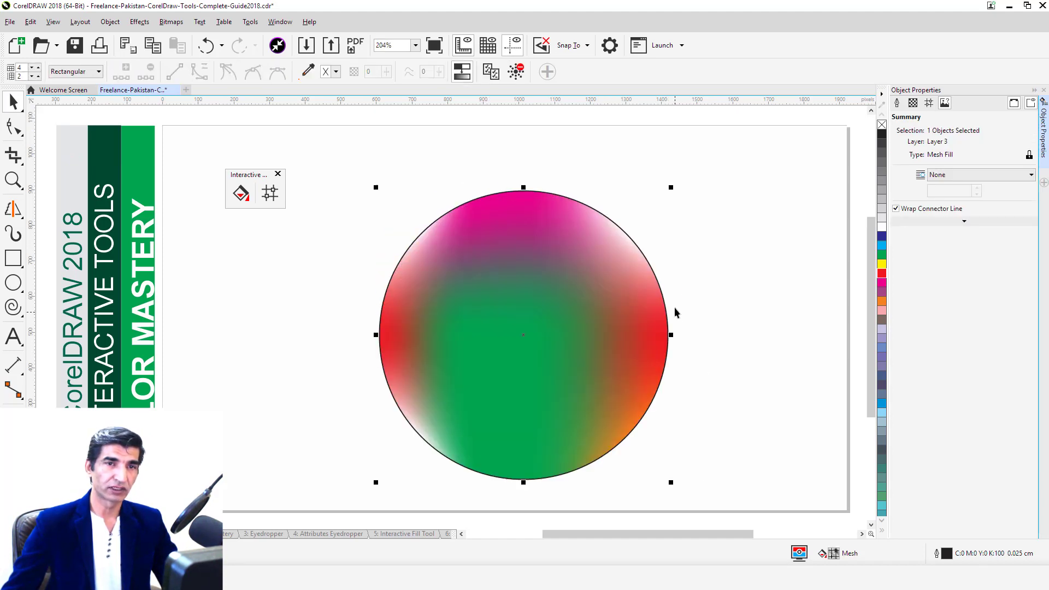
right_click(882, 126)
click(733, 235)
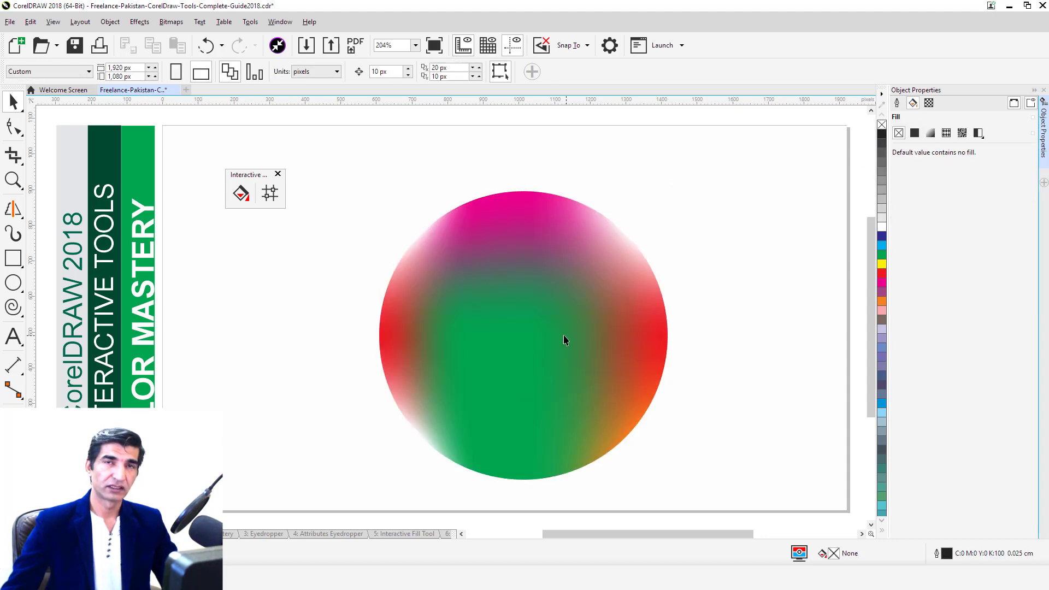
- Shift the circle slightly up and to the left, and delete it from the page
drag(565, 340, 517, 322)
click(703, 267)
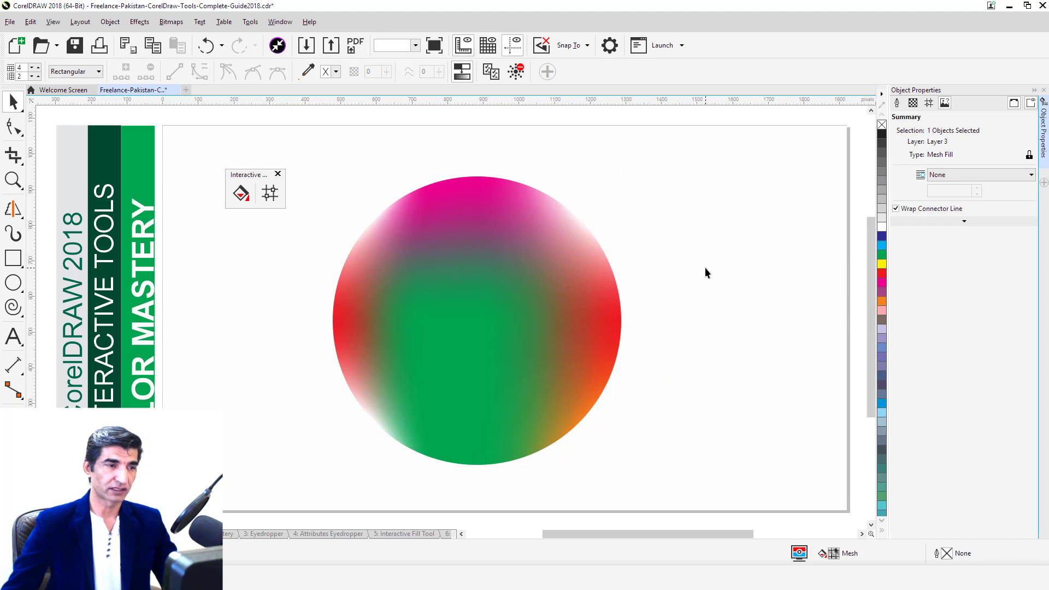
click(512, 321)
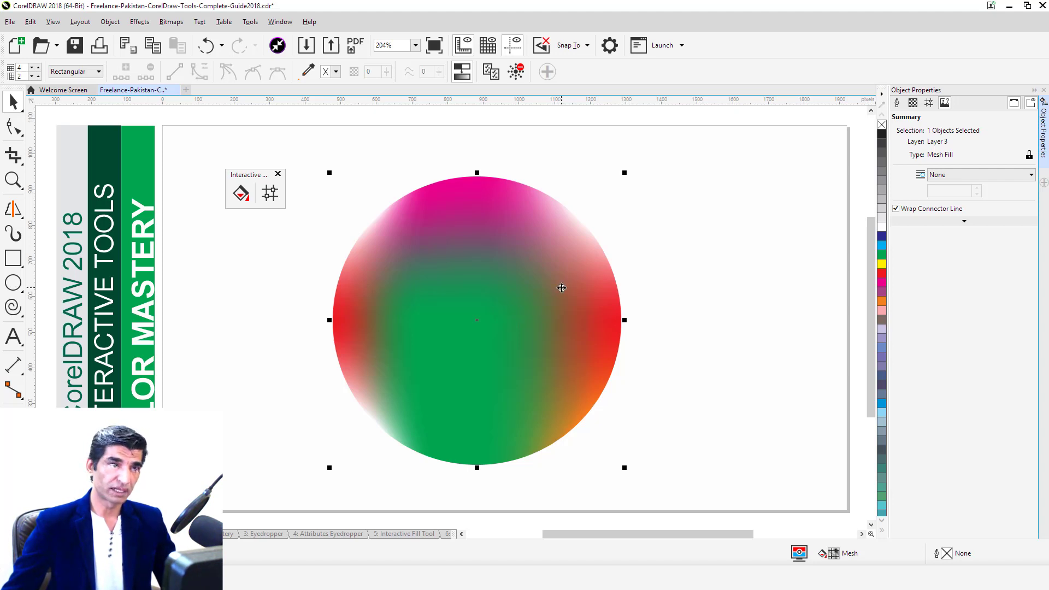
key(Delete)
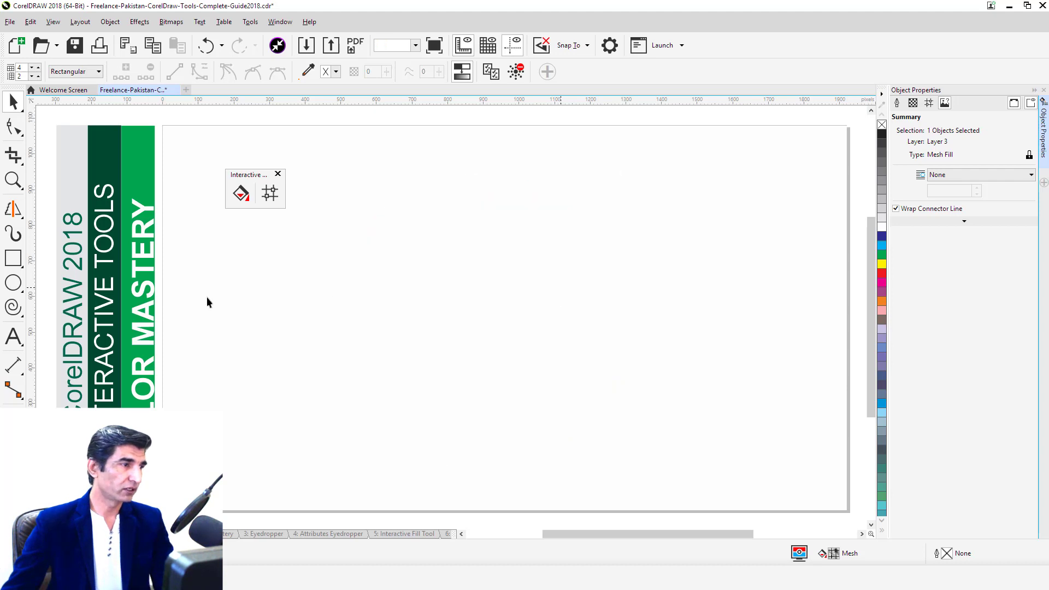
- Draw a rectangle about 658 × 435 px on the empty page and fill it with green
click(13, 257)
mouse_move(345, 216)
mouse_down()
mouse_move(382, 292)
mouse_move(586, 377)
mouse_up()
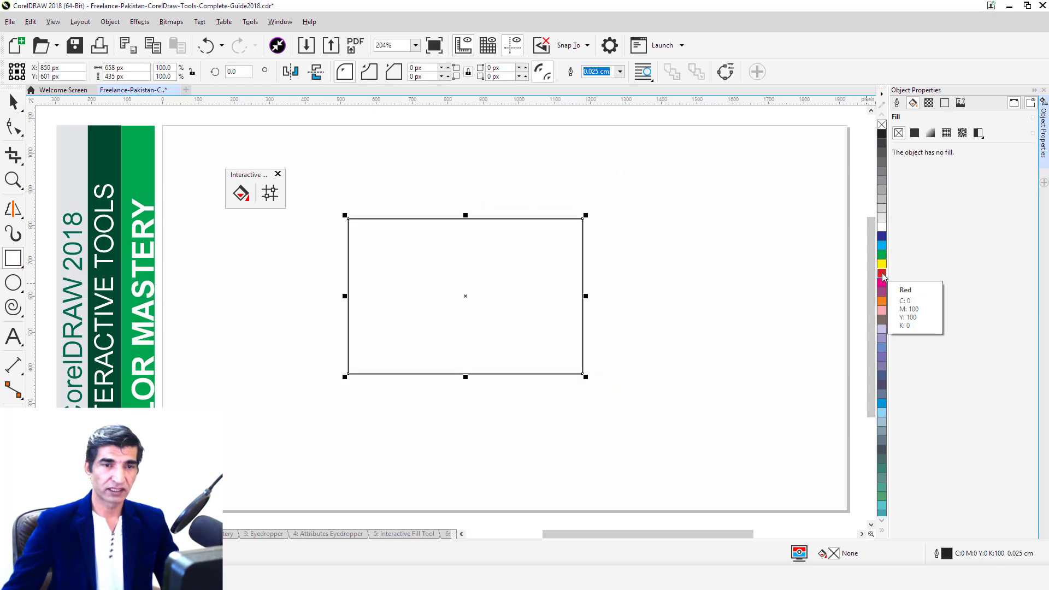
click(882, 255)
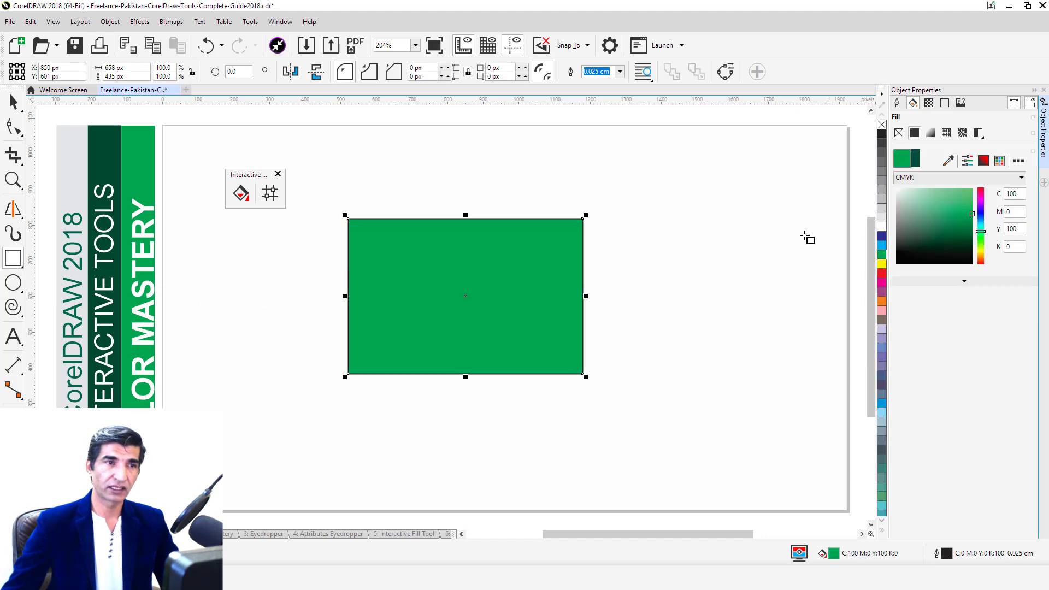
- Set the rectangle's outline width to 0.25 cm, try magenta as its colour and set it back to black
click(619, 72)
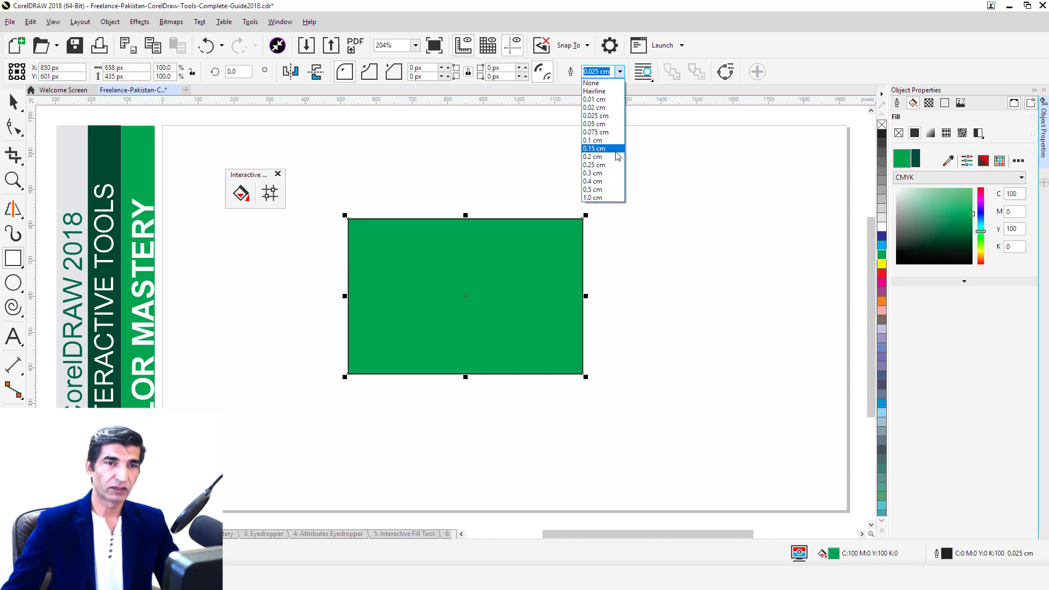
click(613, 164)
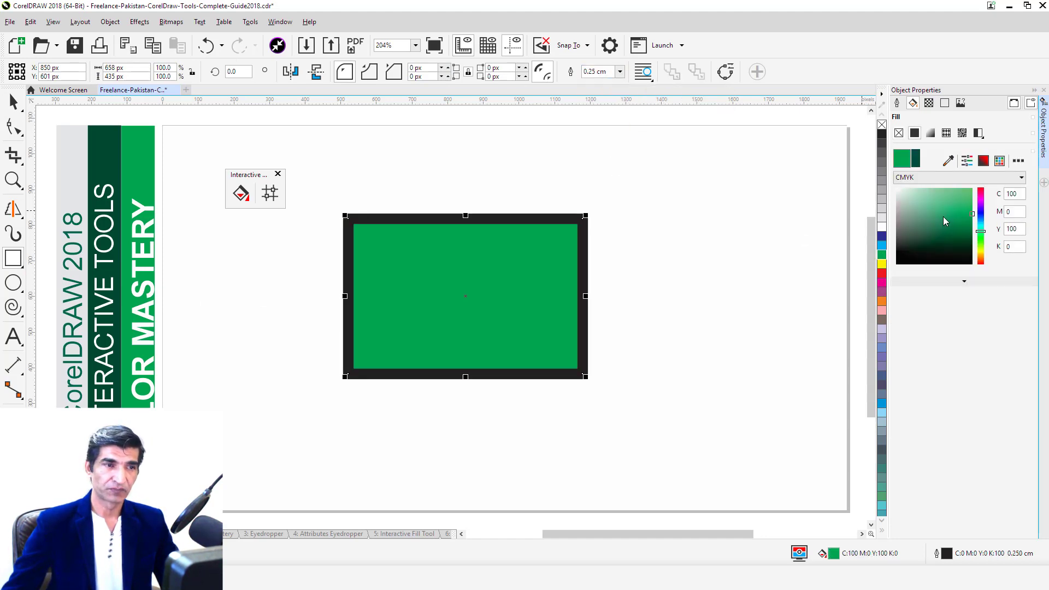
right_click(883, 284)
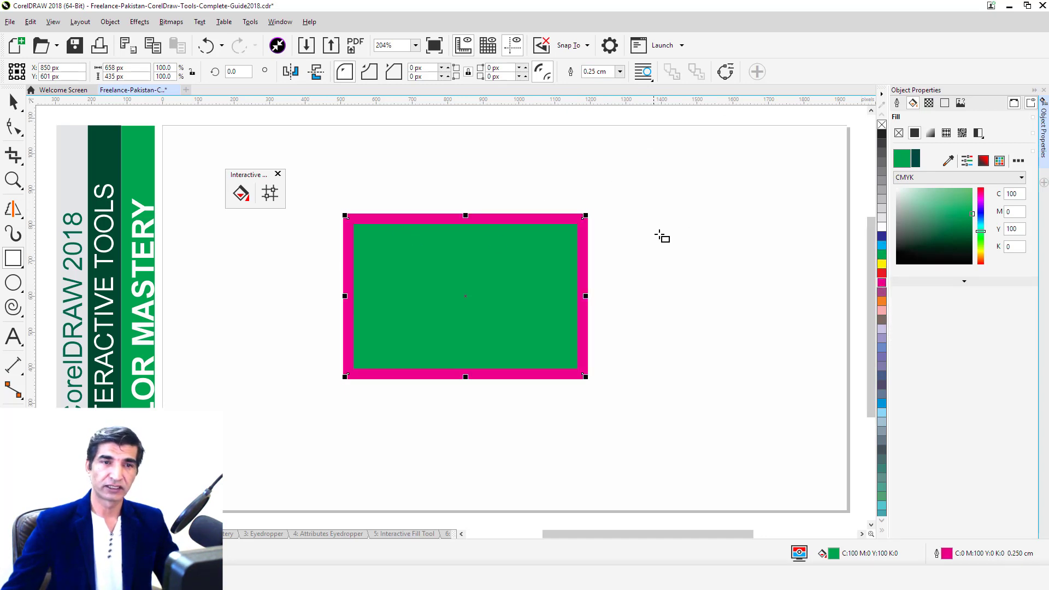
right_click(882, 134)
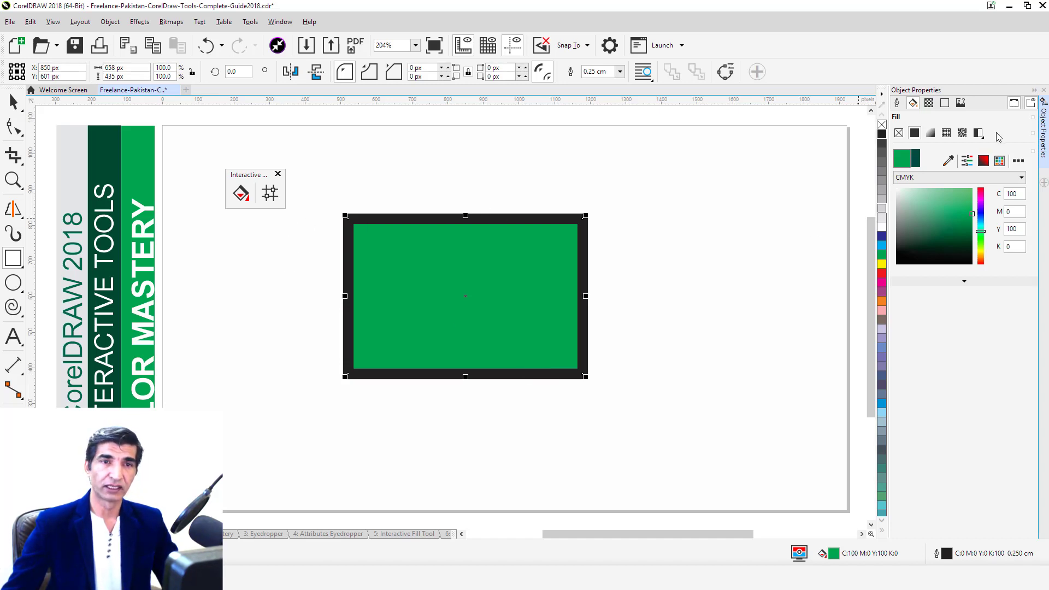
- Apply a linear green-to-white fountain fill to the rectangle and convert its outline to an object
click(930, 132)
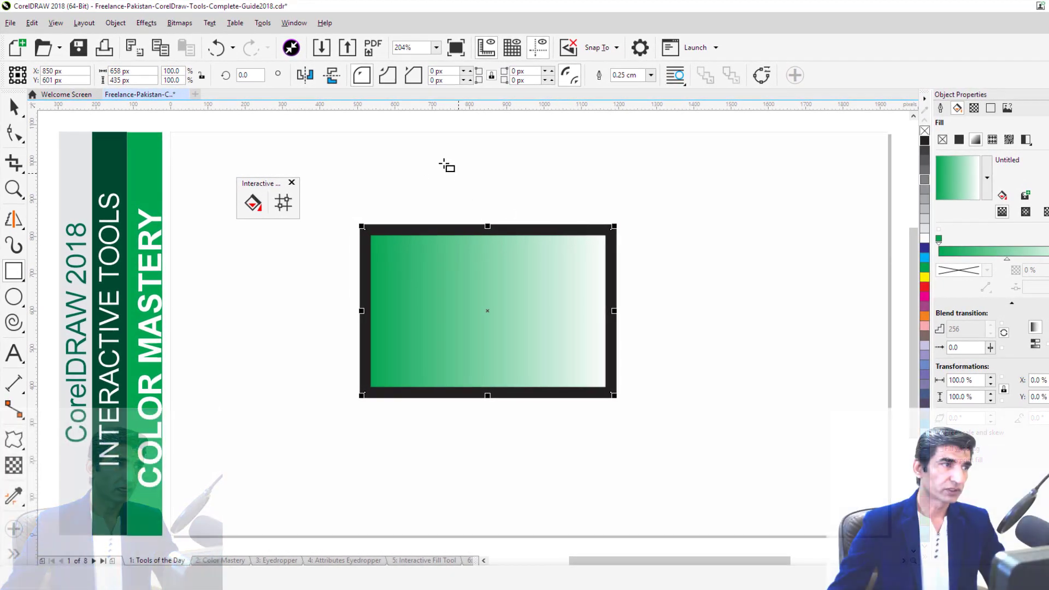
click(109, 24)
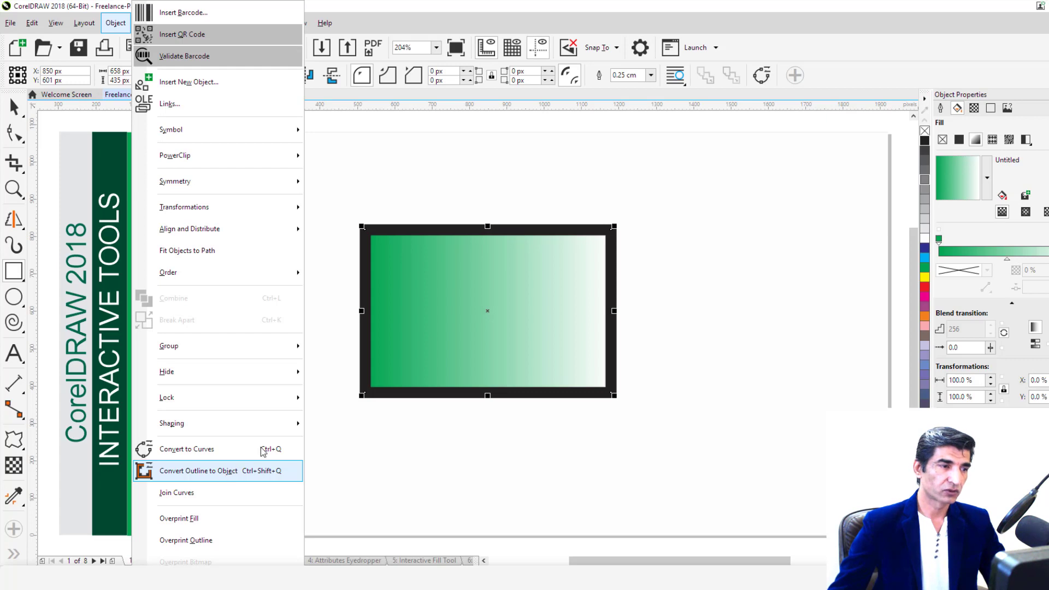
click(247, 473)
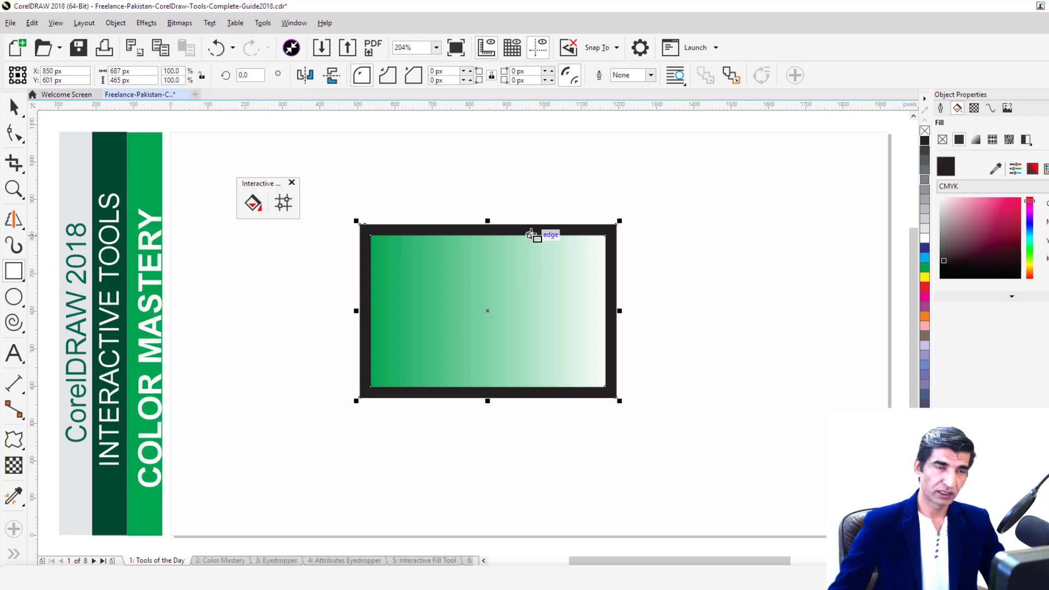
click(615, 133)
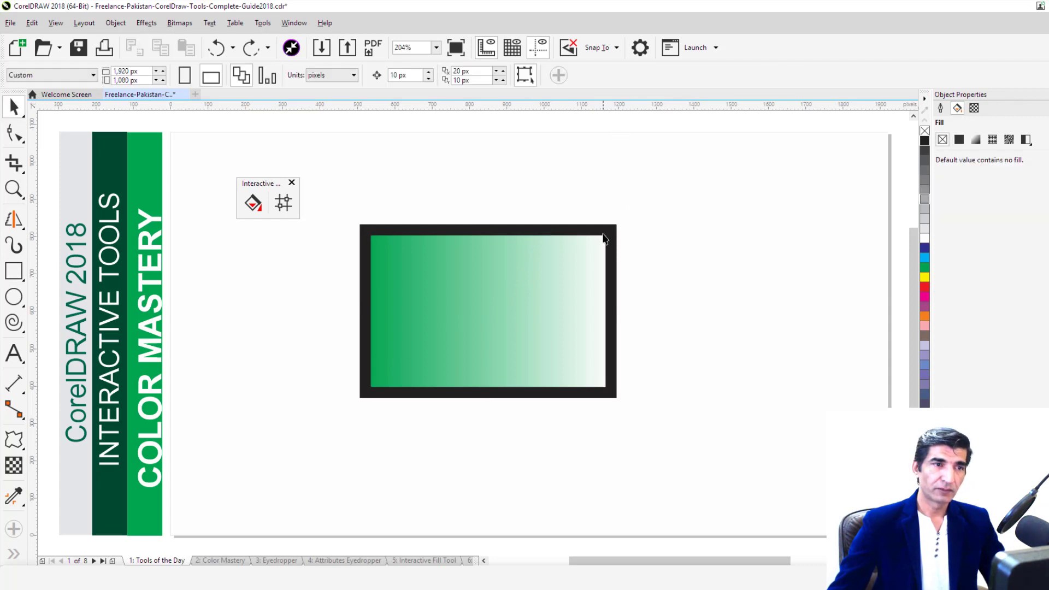
- Move the black frame down and to the right off the gradient rectangle, and undo the move
click(604, 236)
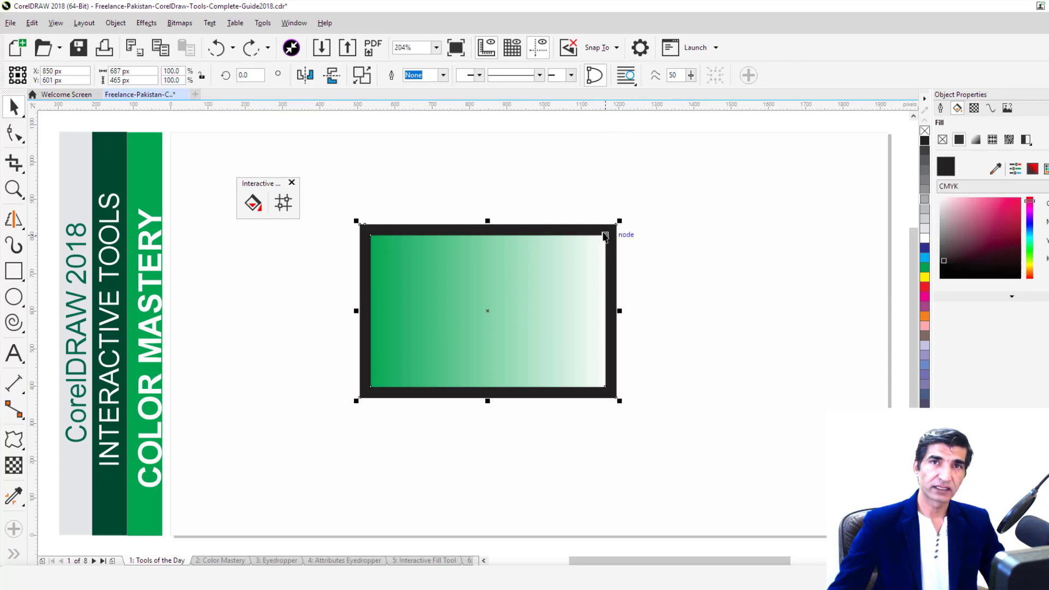
drag(605, 237, 671, 277)
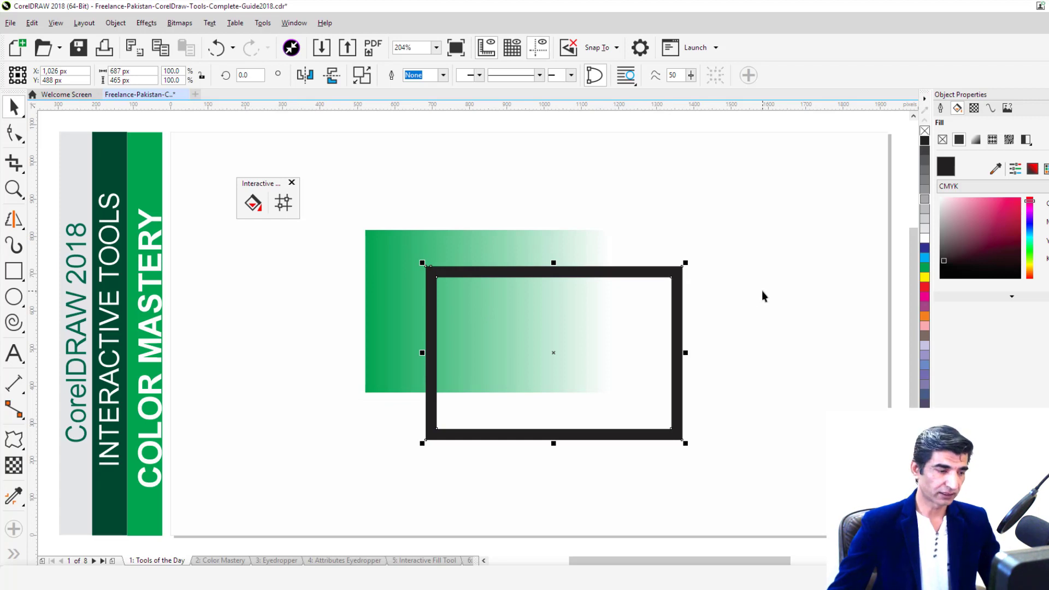
key(ctrl+z)
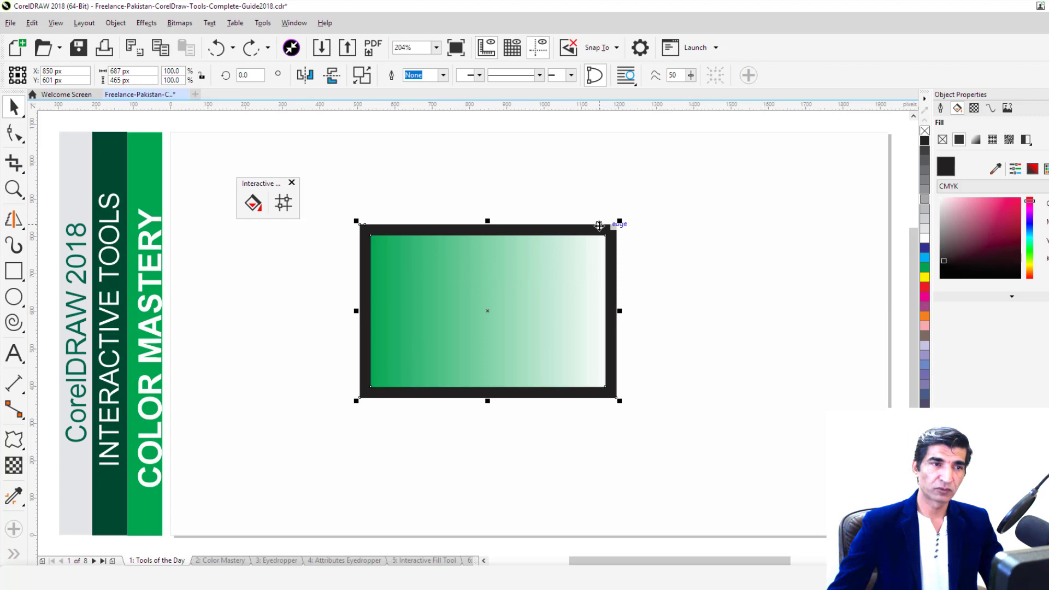
- Give the frame a fountain fill, trying the Test Pattern preset and choosing Conical Lipstick
click(975, 140)
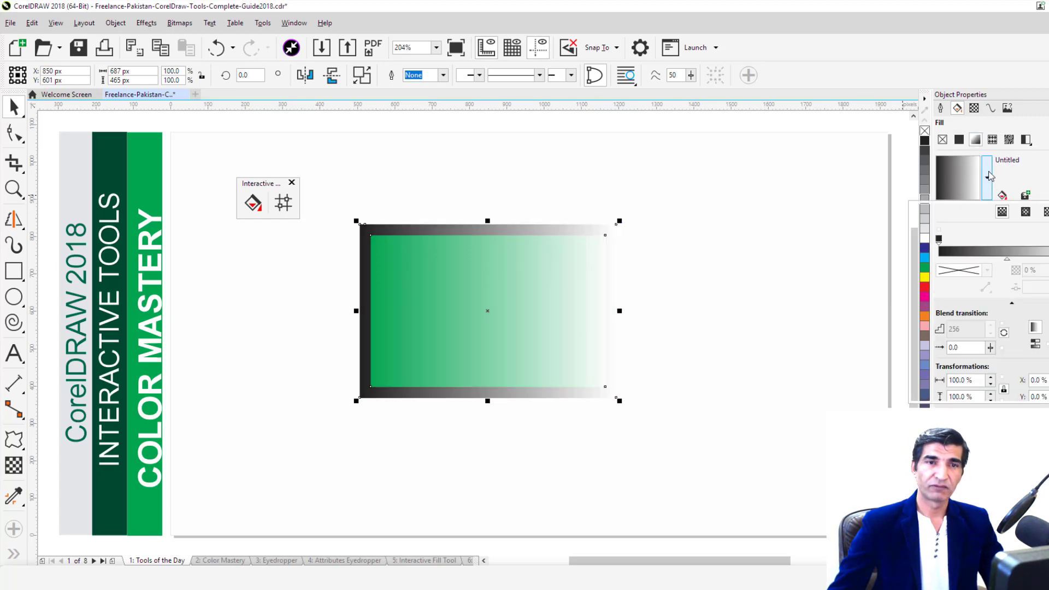
click(987, 178)
click(994, 260)
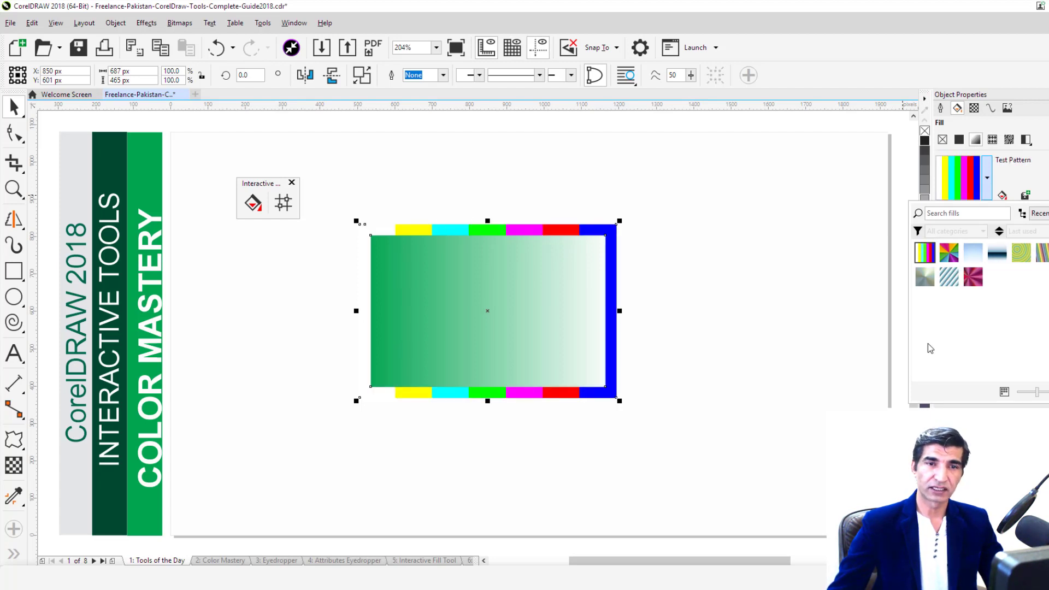
click(978, 279)
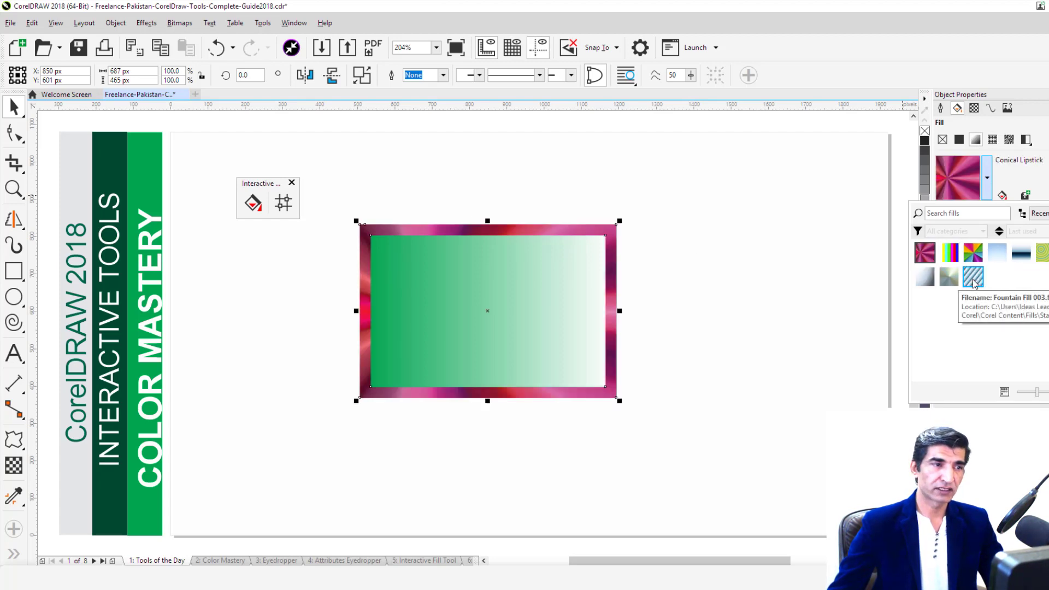
click(1037, 172)
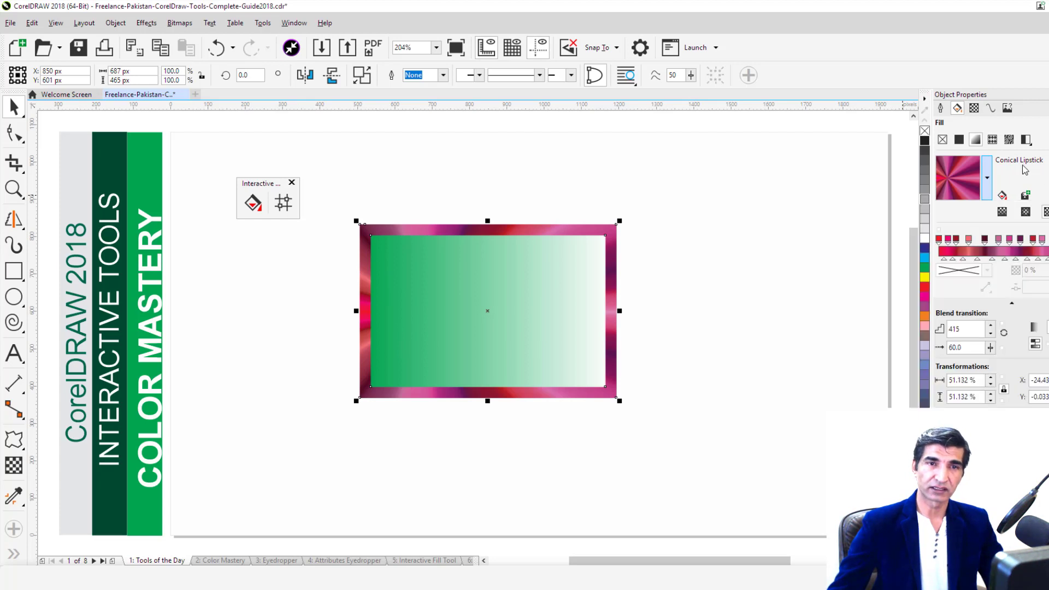
- Apply the Friends vector pattern fill to the frame and set its tile size to 100 px
click(991, 139)
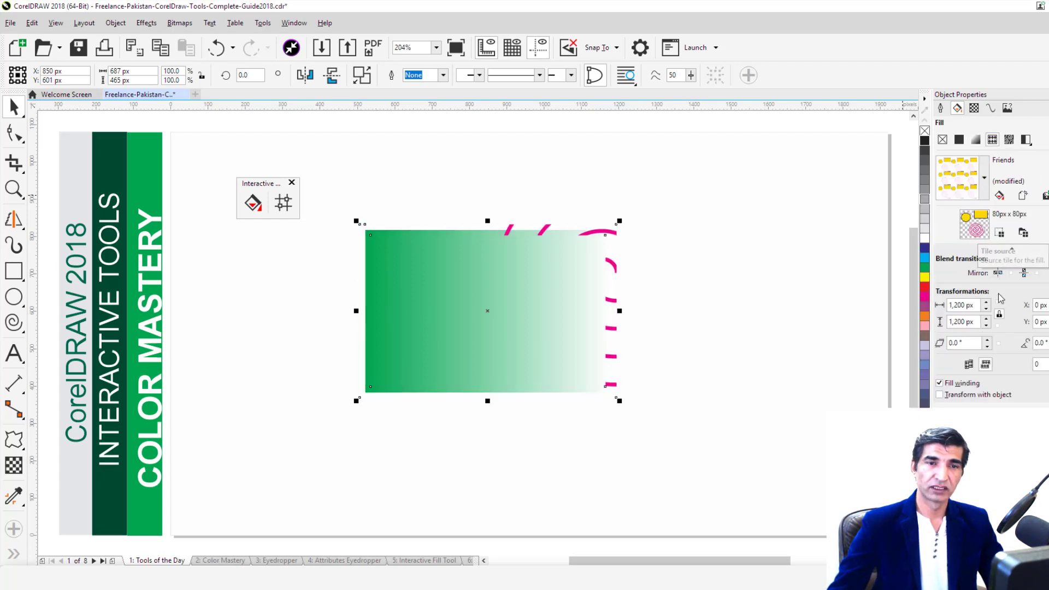
drag(966, 321, 935, 321)
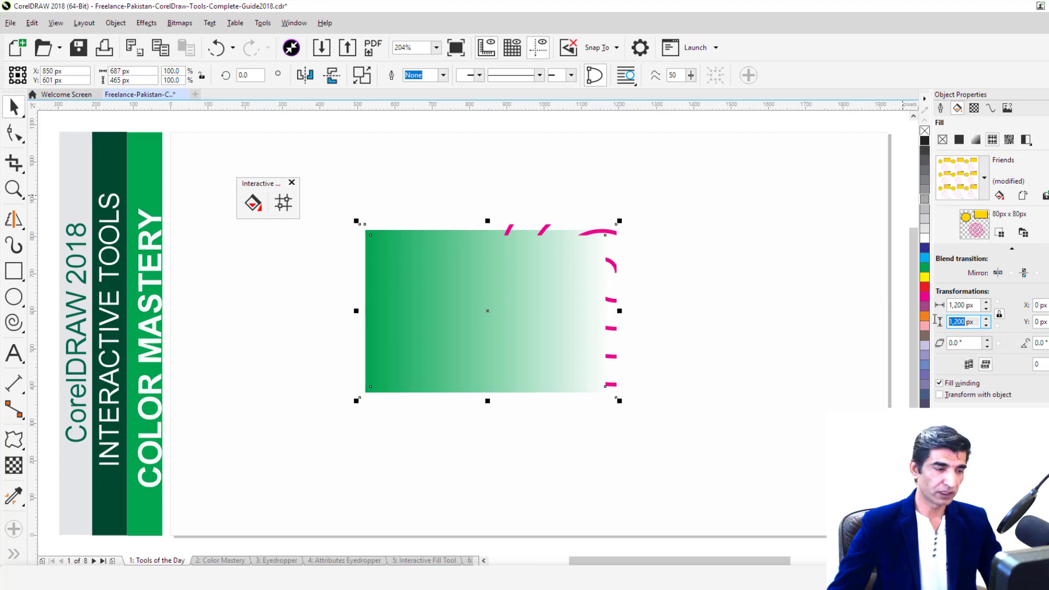
text(100)
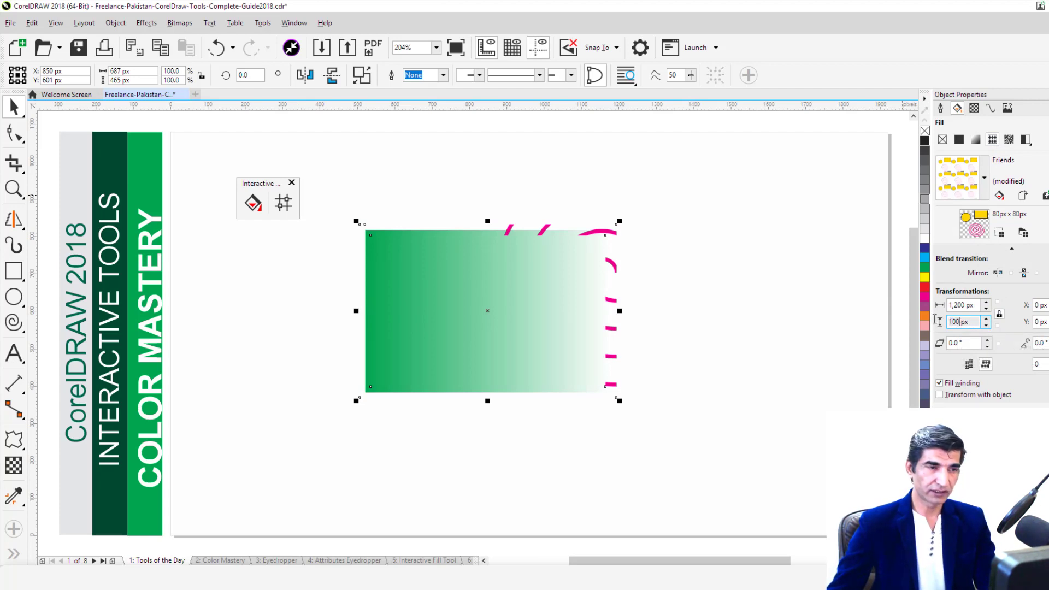
key(Return)
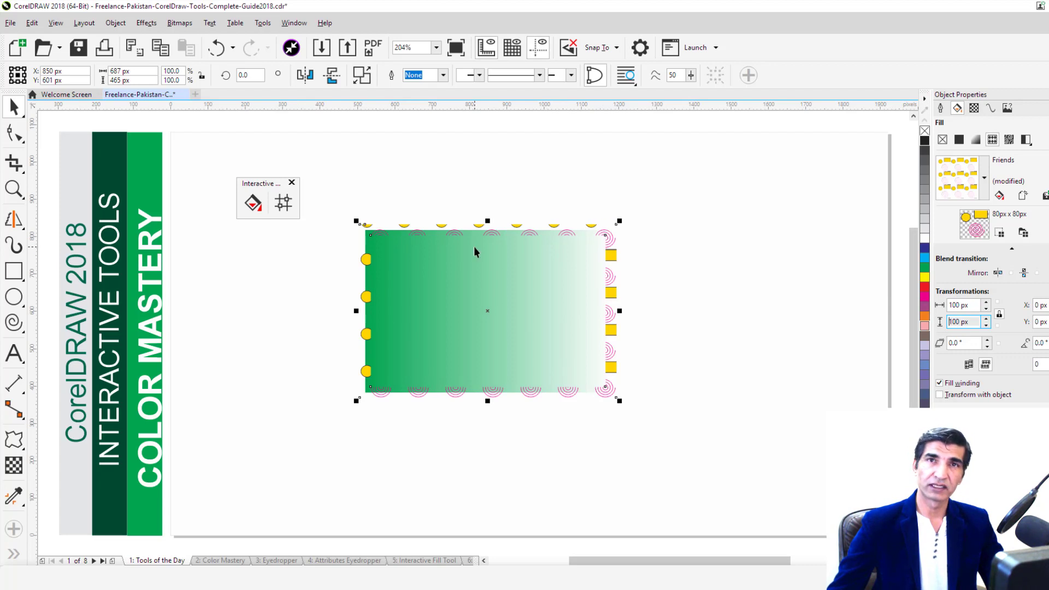
- Give the frame a bitmap pattern fill, trying the Evergreen preset and choosing Newspaper
click(1009, 141)
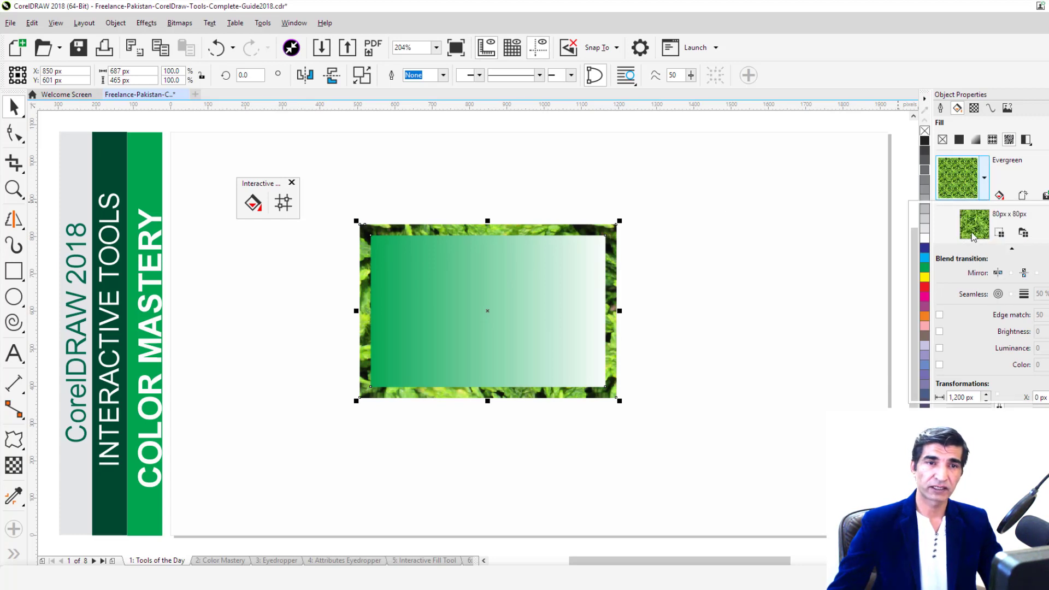
click(983, 177)
click(1021, 252)
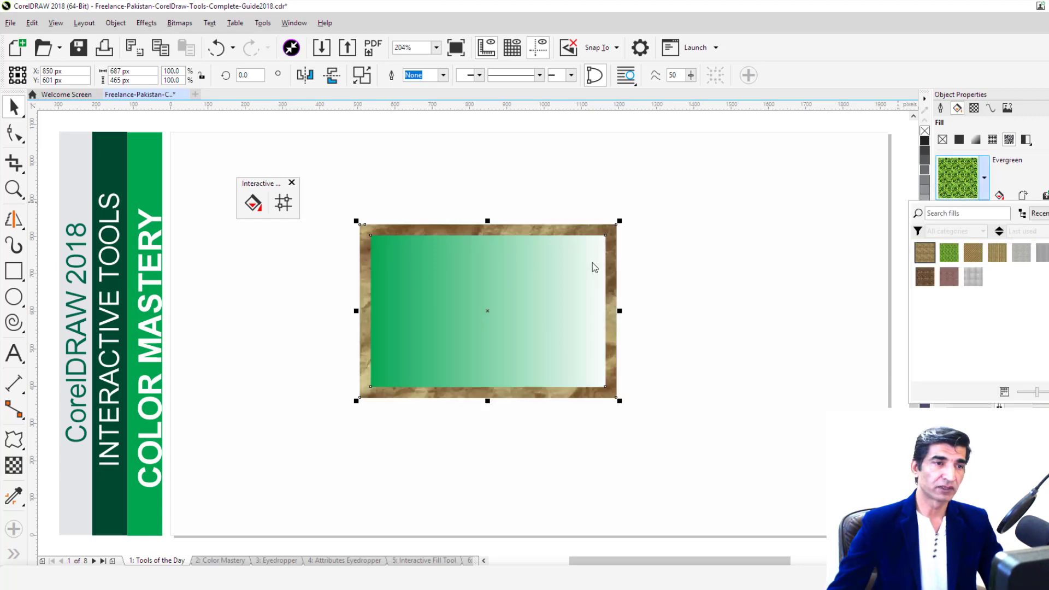
click(727, 231)
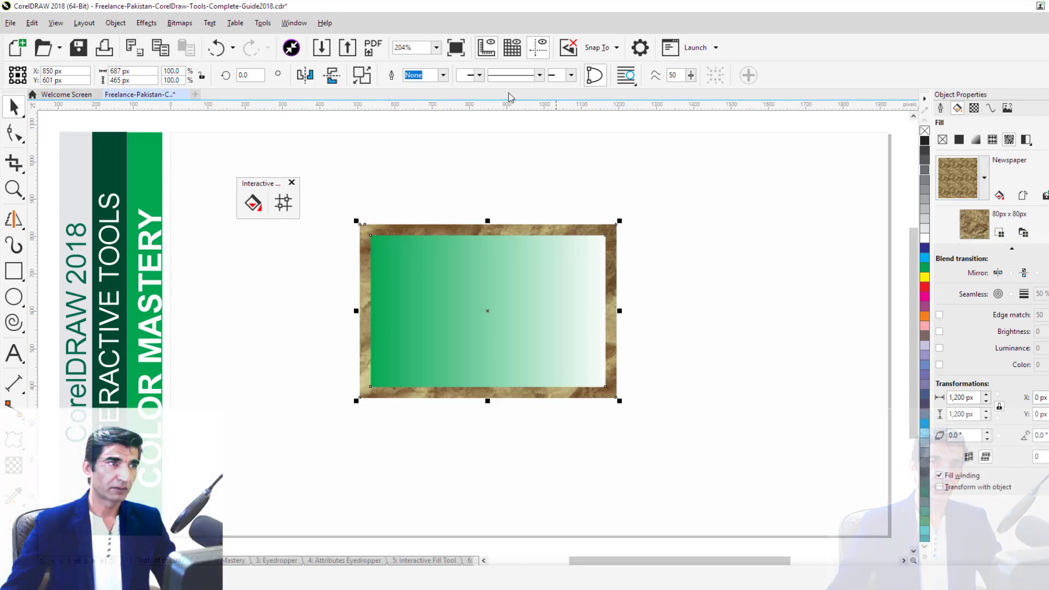
- Show the Object Manager docker to list the document's pages, layers and objects
click(294, 23)
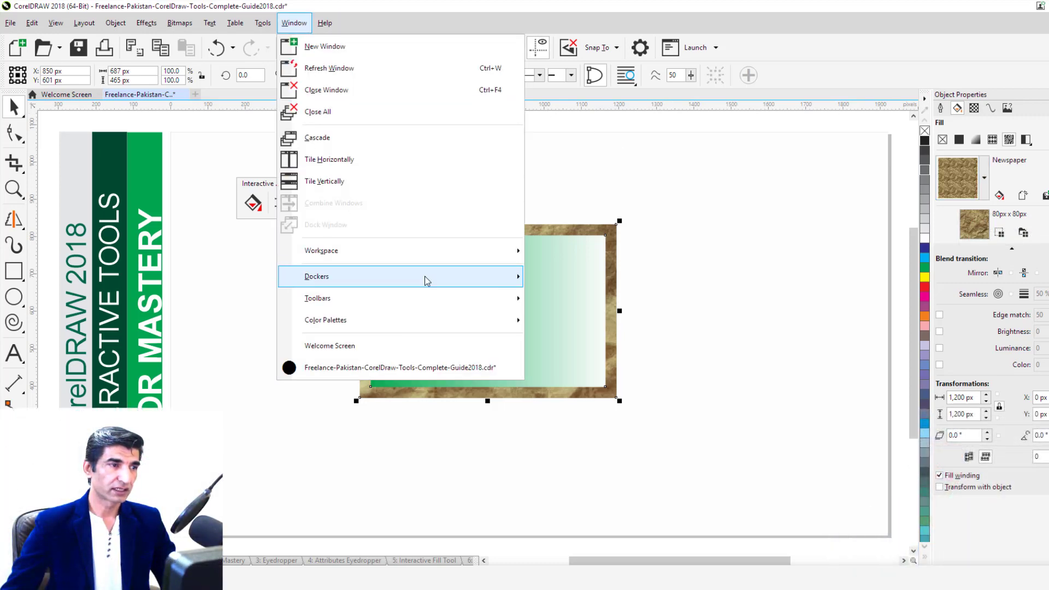
mouse_move(429, 277)
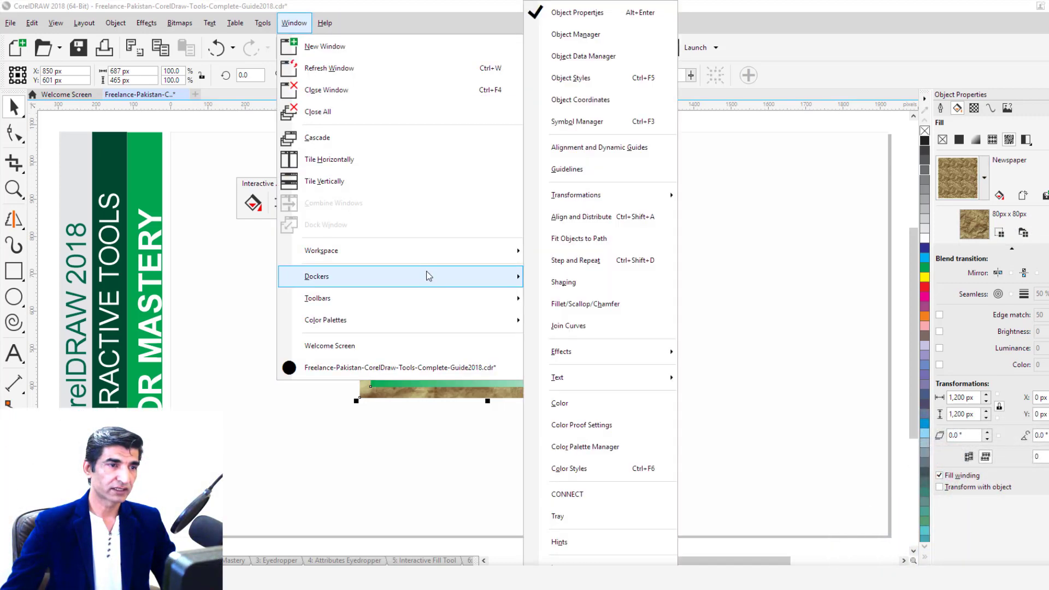
click(590, 39)
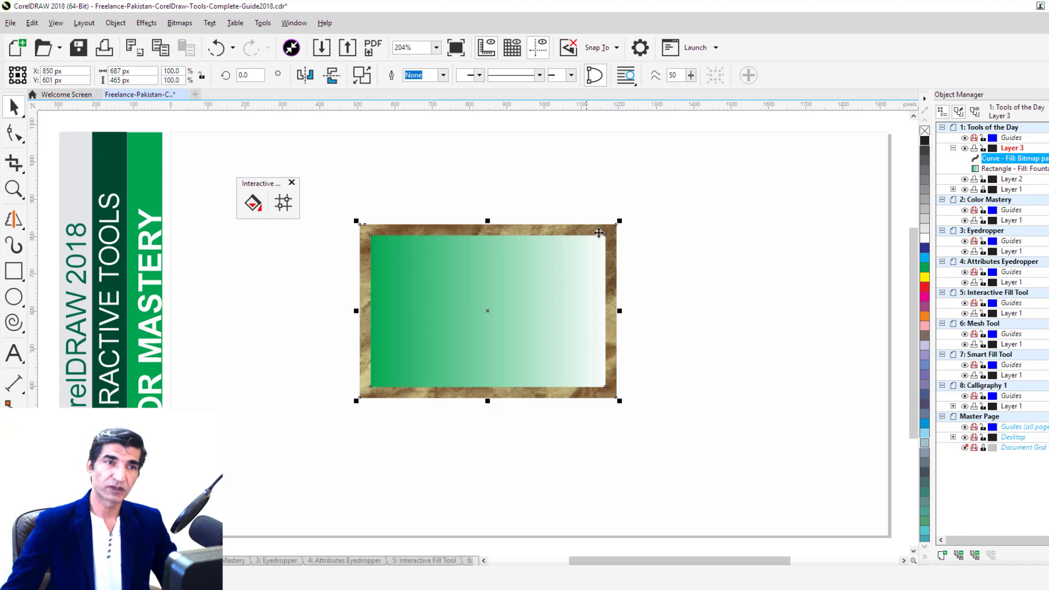
- Undo the frame's last bitmap pattern change, then open the save dialog for the drawing and leave it without saving
key(ctrl+z)
click(706, 374)
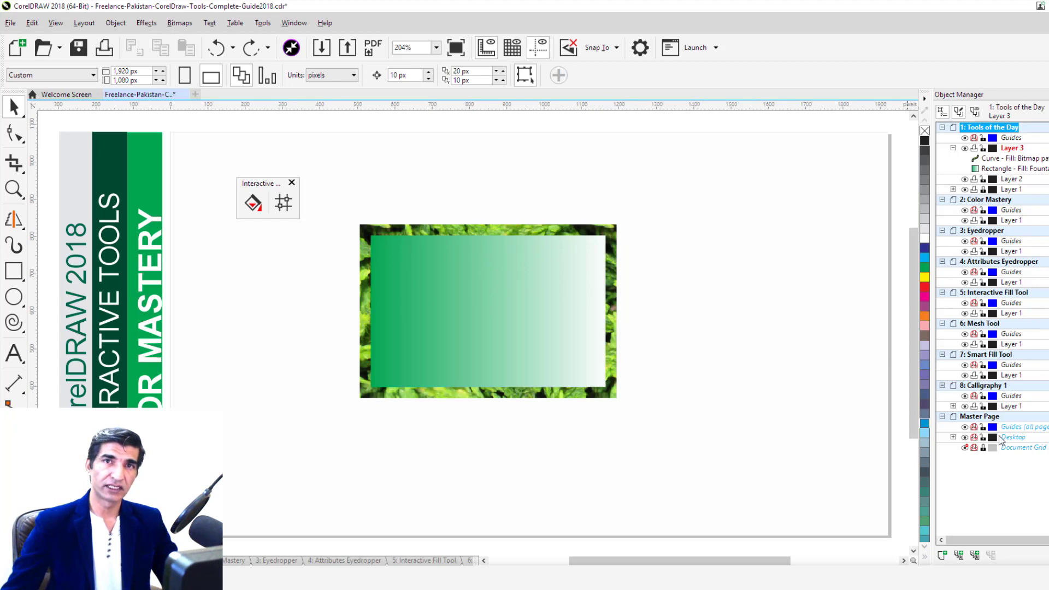
key(ctrl+shift+s)
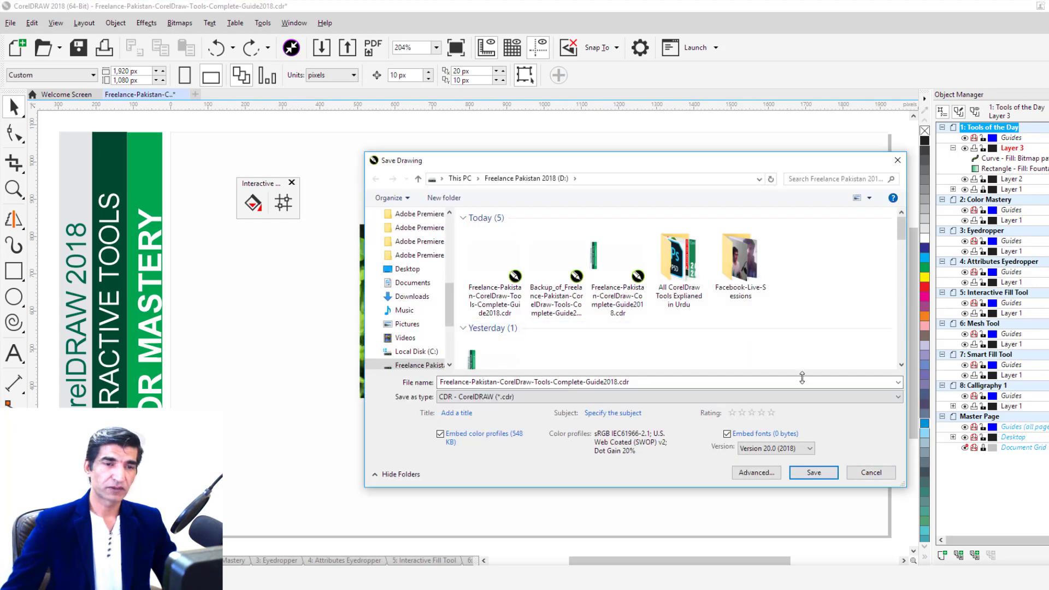
click(865, 471)
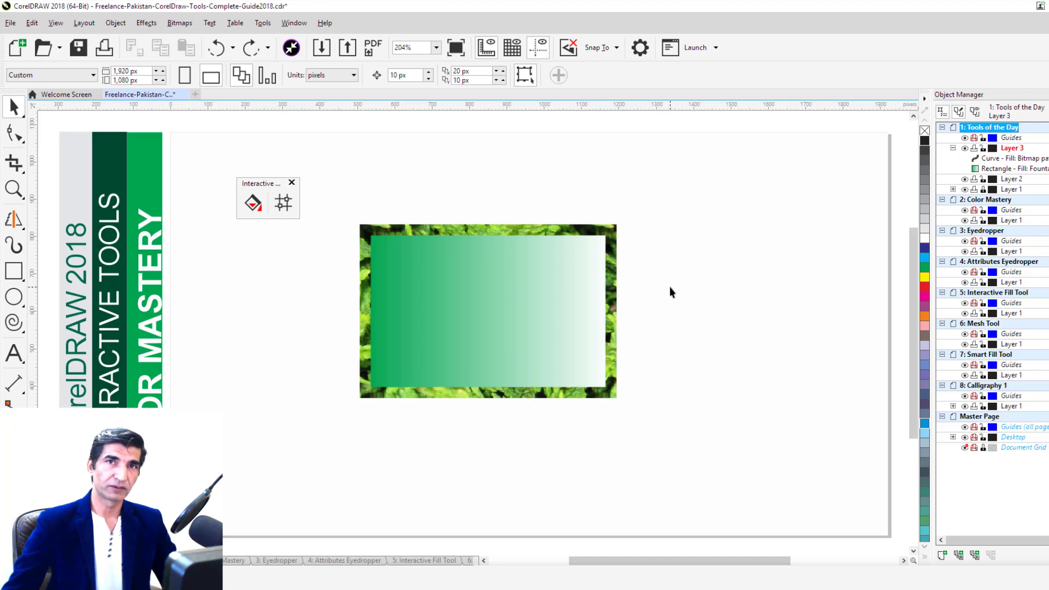
- Delete the bitmap-filled frame and the green-to-white gradient rectangle from the page
click(466, 229)
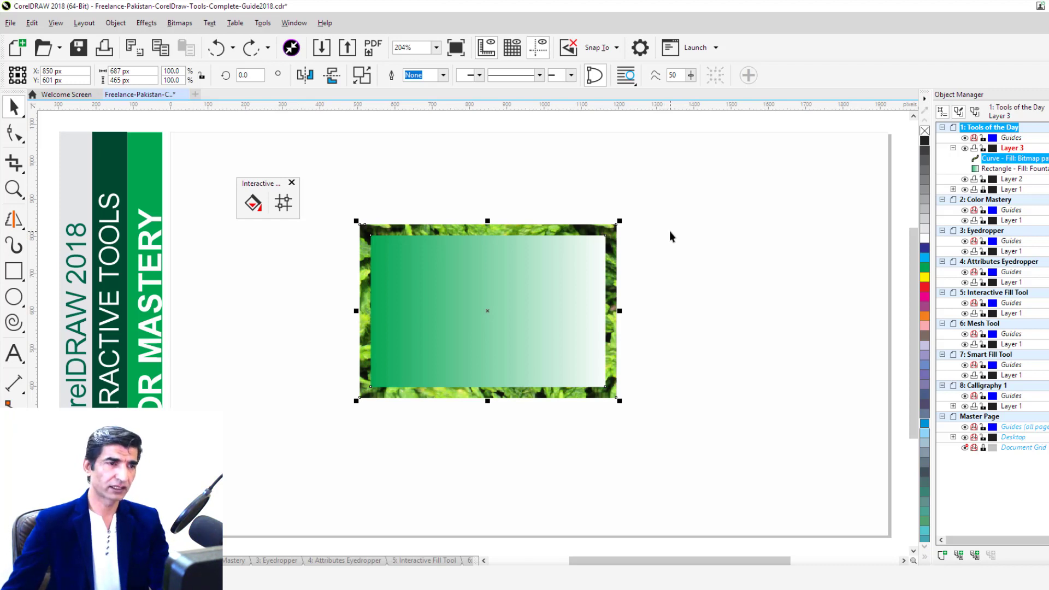
key(Delete)
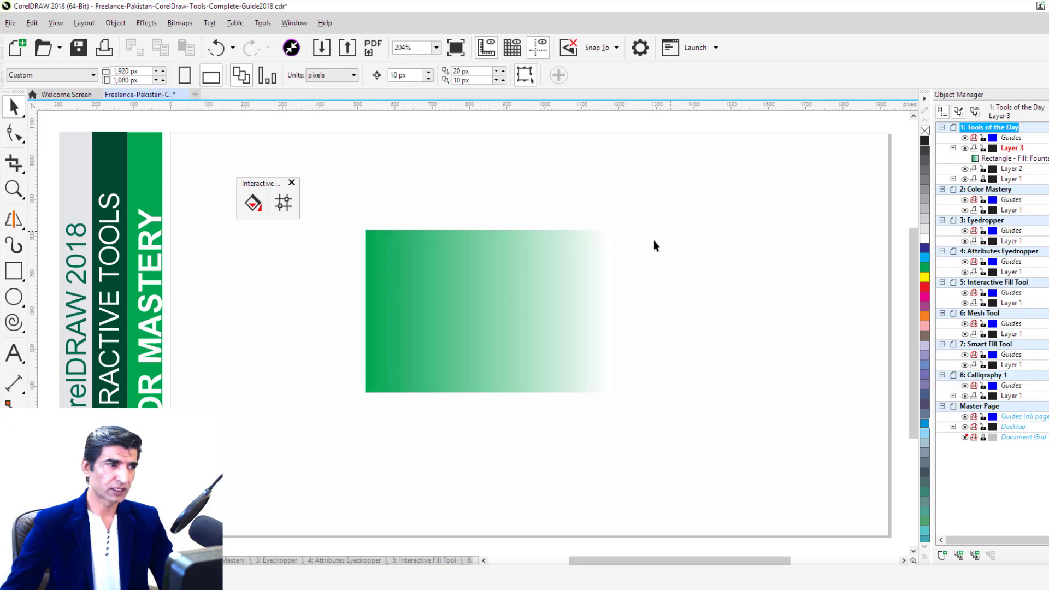
key(Delete)
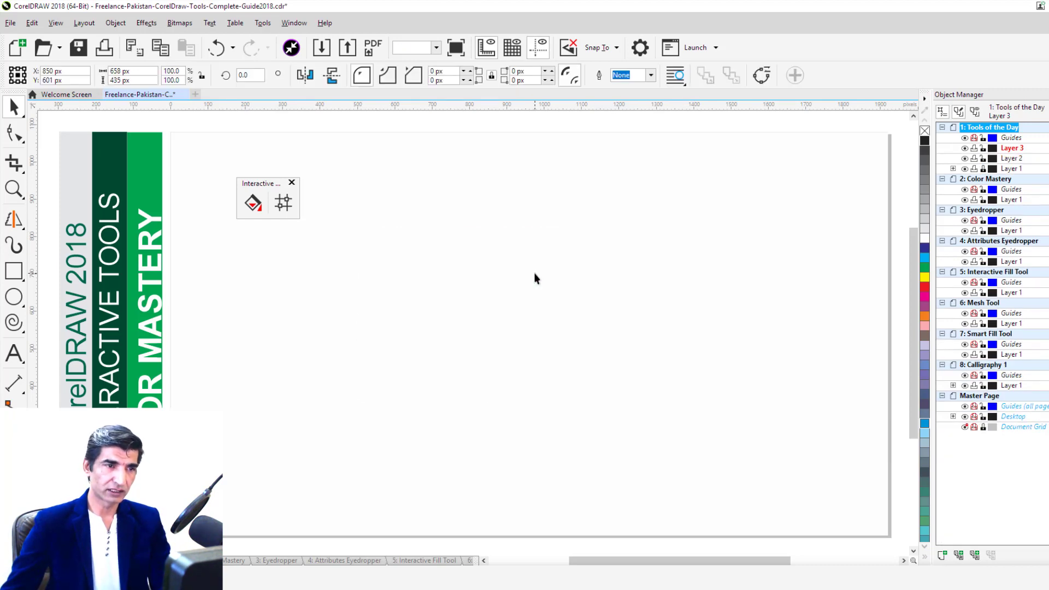
- Draw an unfilled circle about 476 px in diameter in the lower middle of the page
click(20, 300)
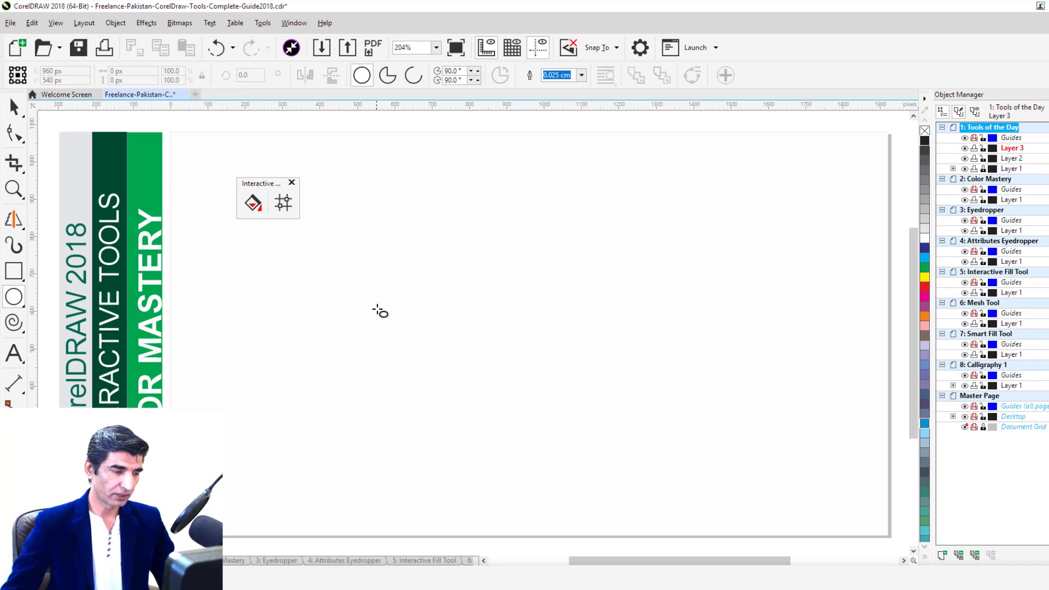
drag(377, 310, 557, 475)
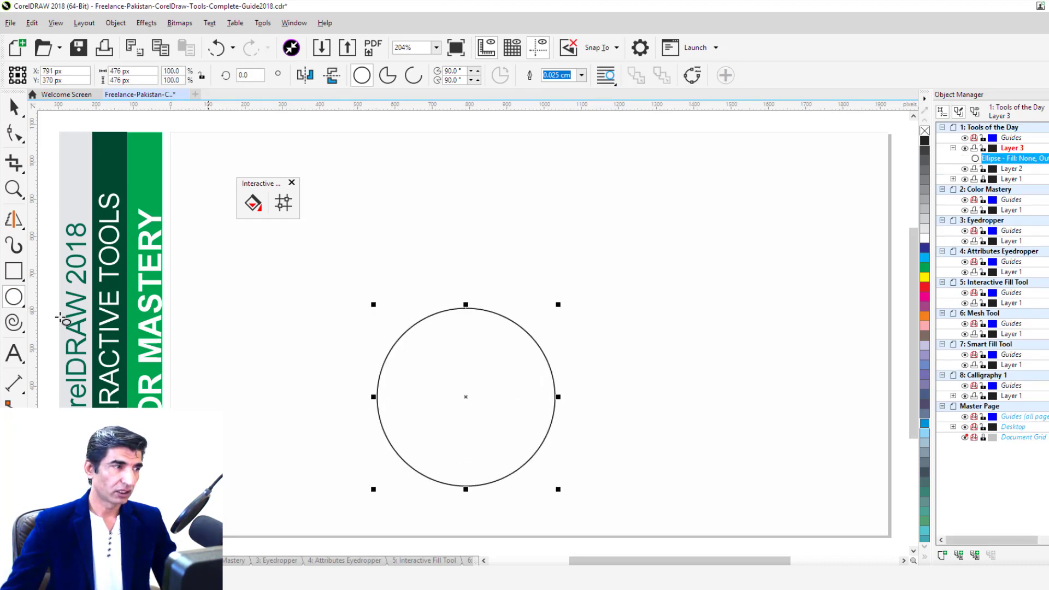
- Add the artistic text "وفاقی اردو یونیورسٹی برائے فنون، سائنس و ٹیکنالوجی" above the circle
click(14, 354)
click(574, 203)
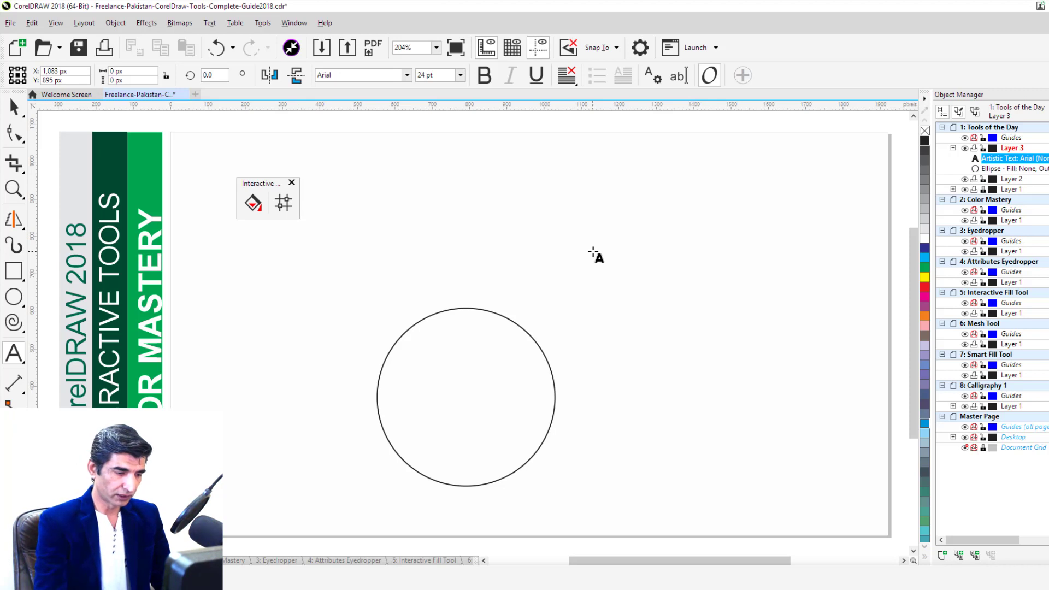
text(وفاق)
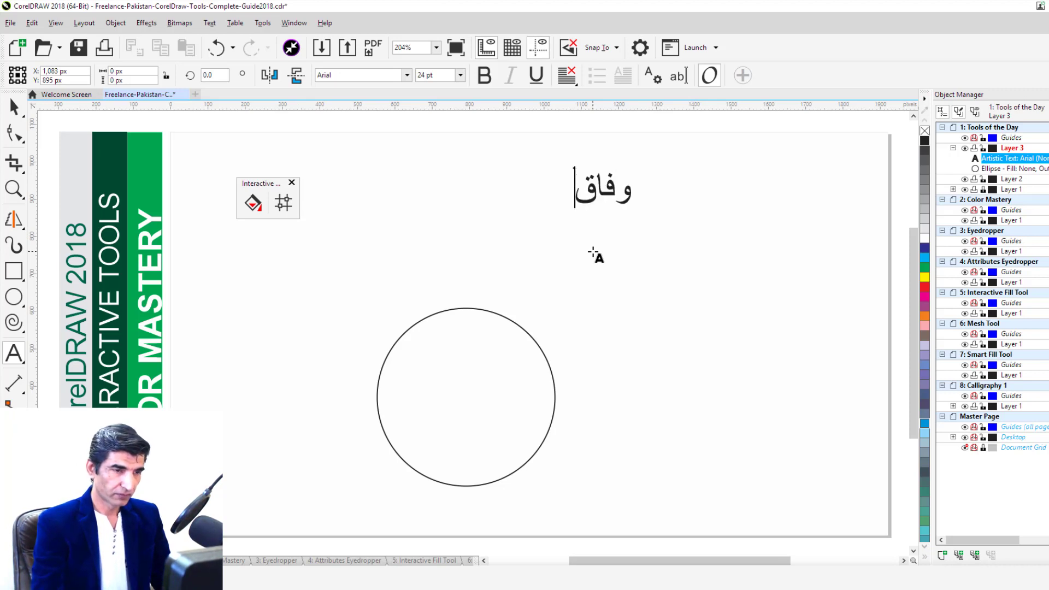
text(ی اردو یون)
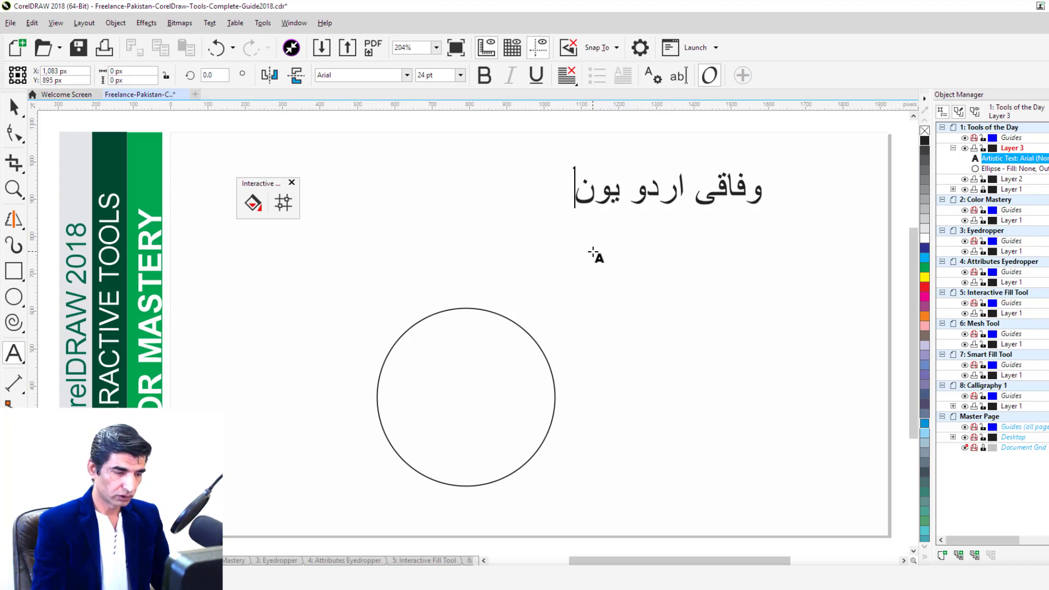
text(یورسٹی)
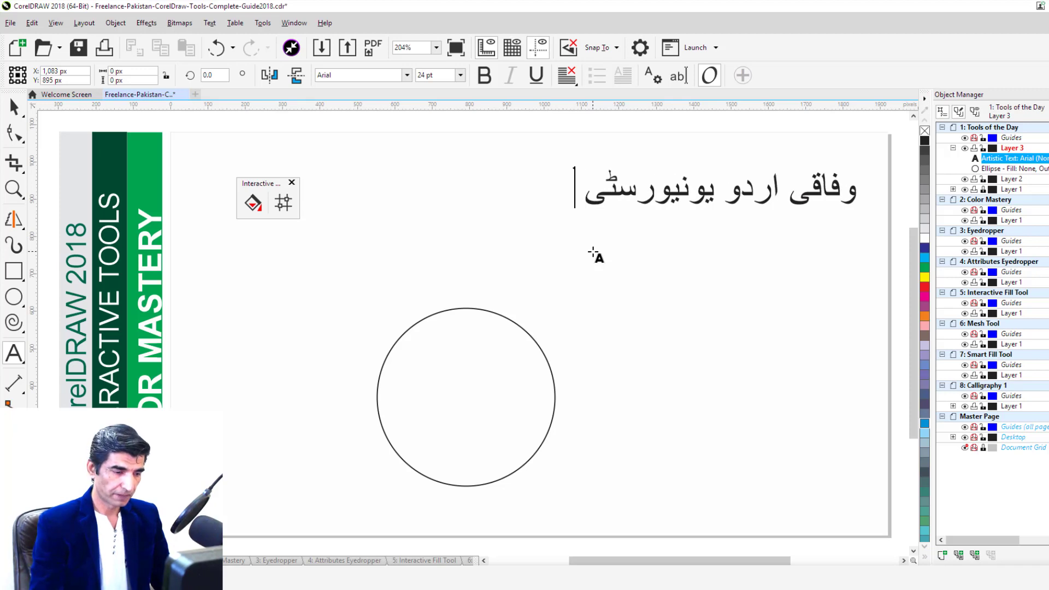
text( برائے ف)
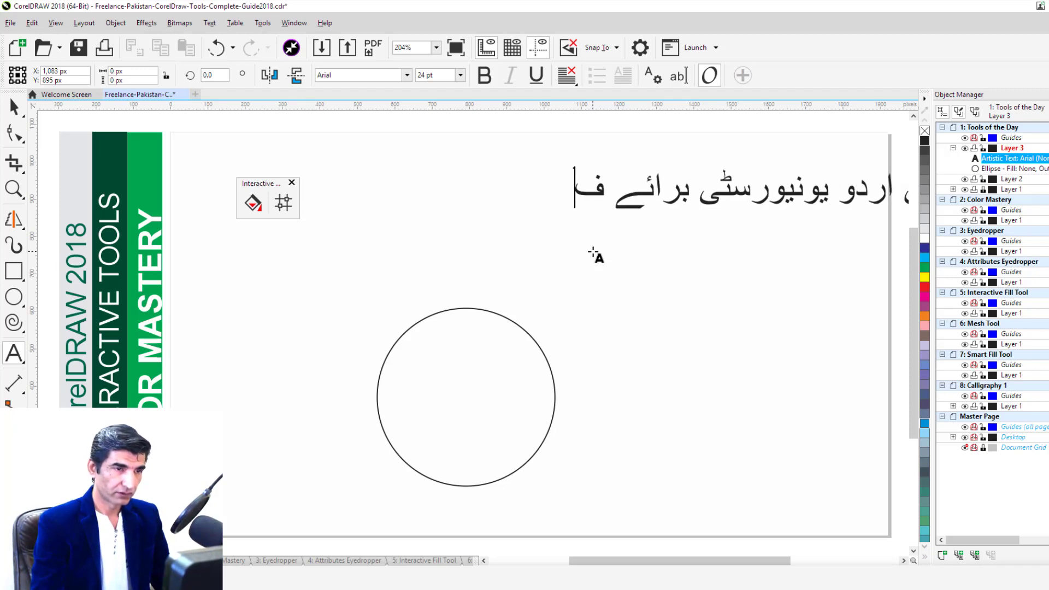
text(نون، سائ)
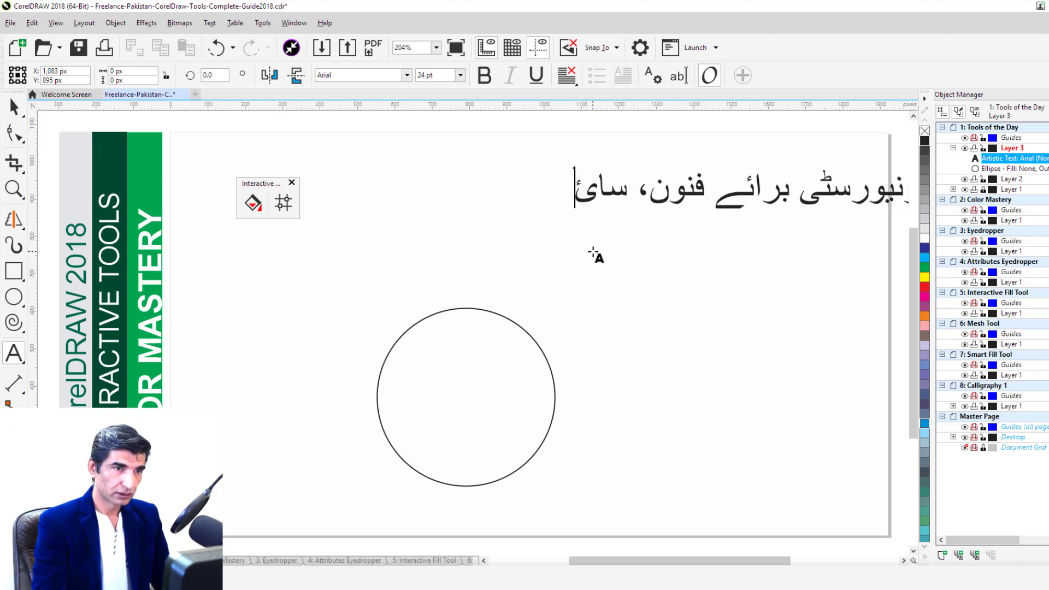
text(نس و ٹیک)
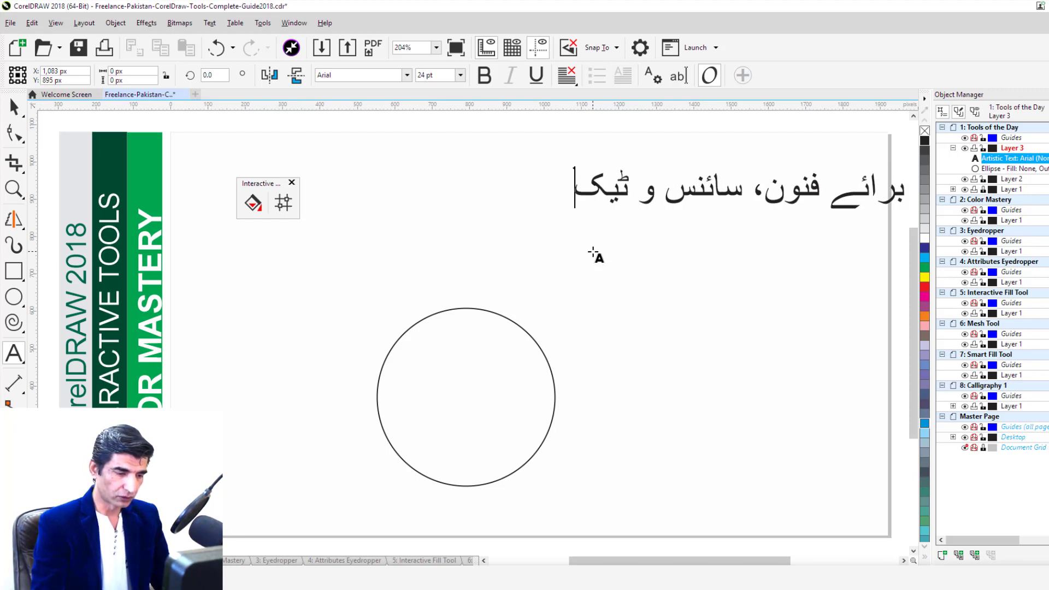
text(نالوجی)
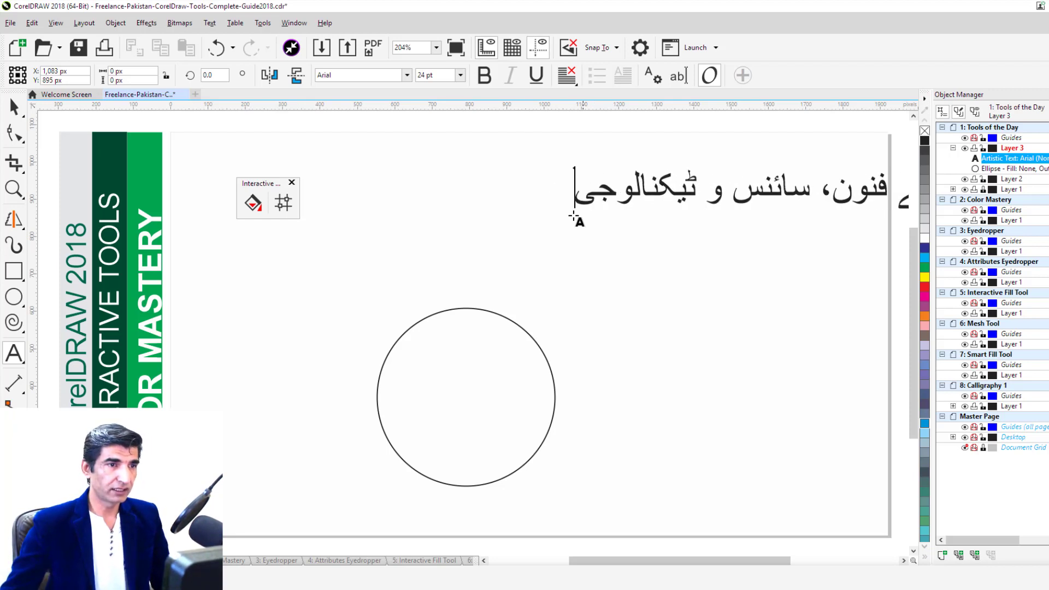
- Shrink the Urdu text line to about 955 px wide (12.63 pt) and place it just above the circle
click(14, 107)
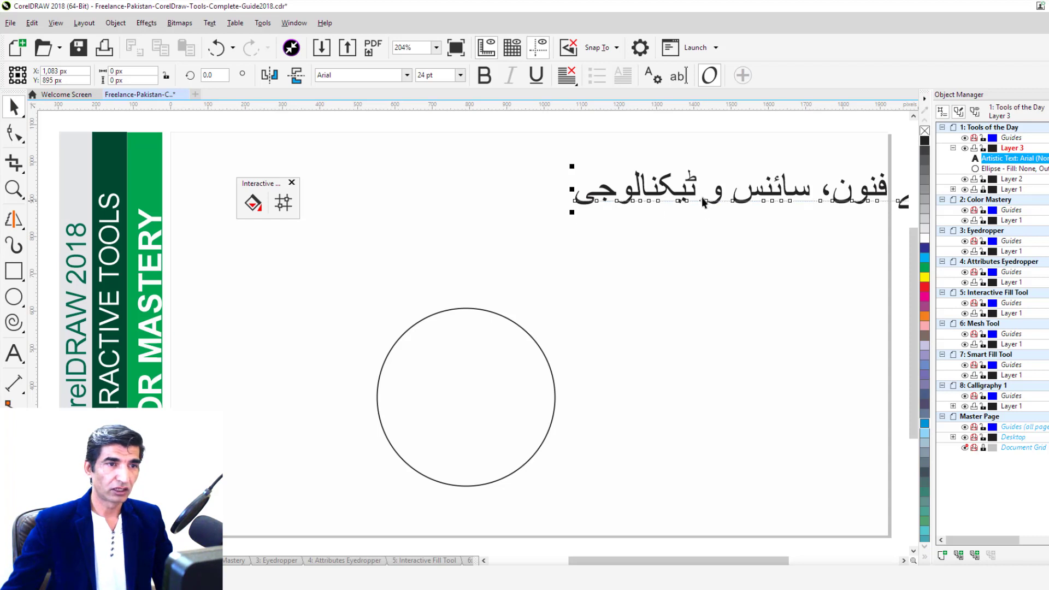
drag(702, 198, 341, 272)
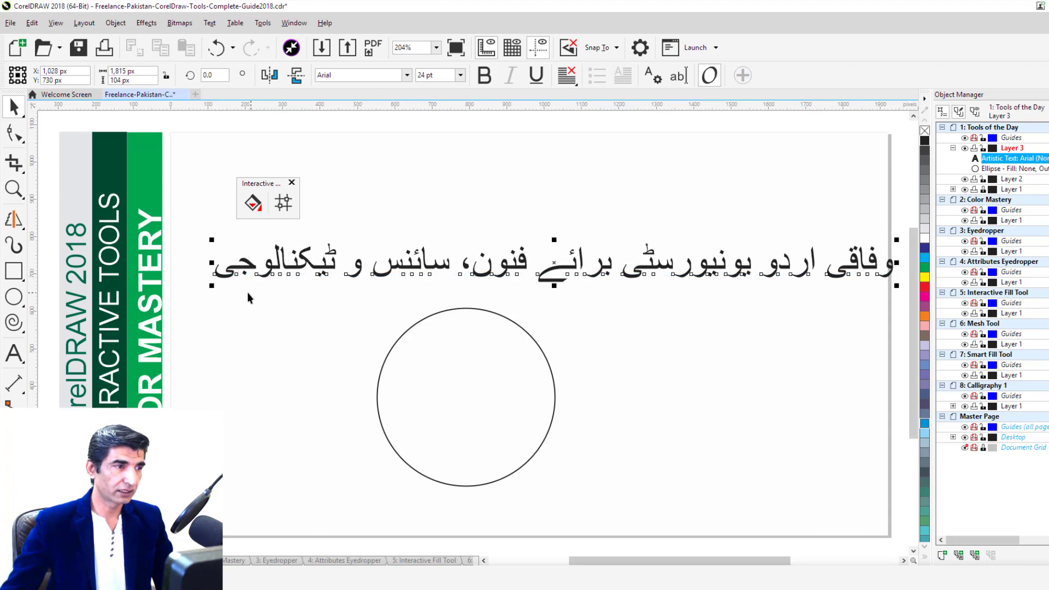
drag(212, 239, 460, 256)
drag(768, 276, 580, 257)
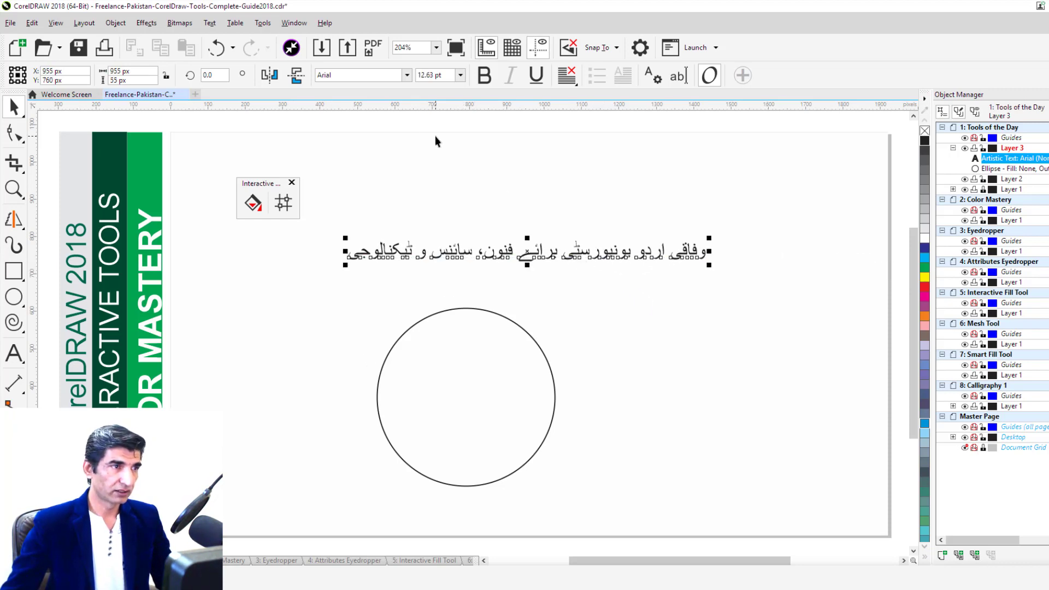
- Fit the Urdu text to the circle's path, centred over its upper arc
click(352, 73)
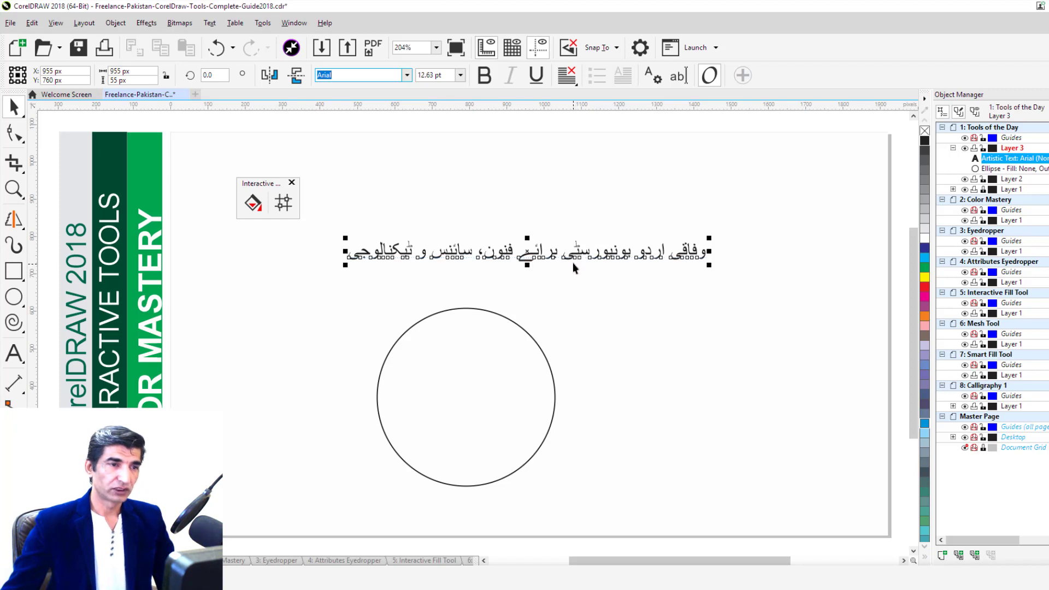
click(210, 22)
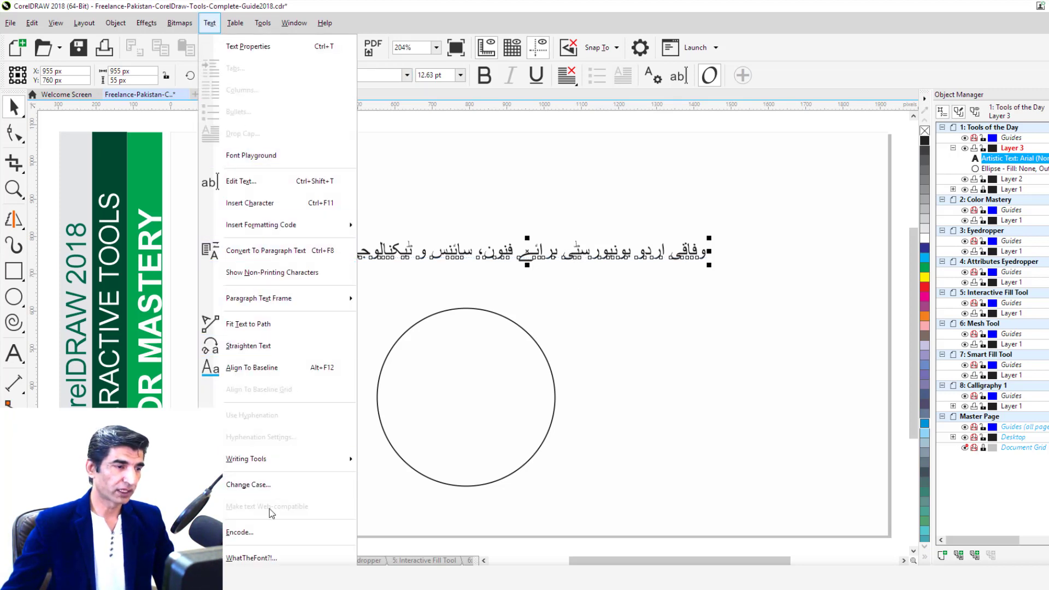
click(264, 326)
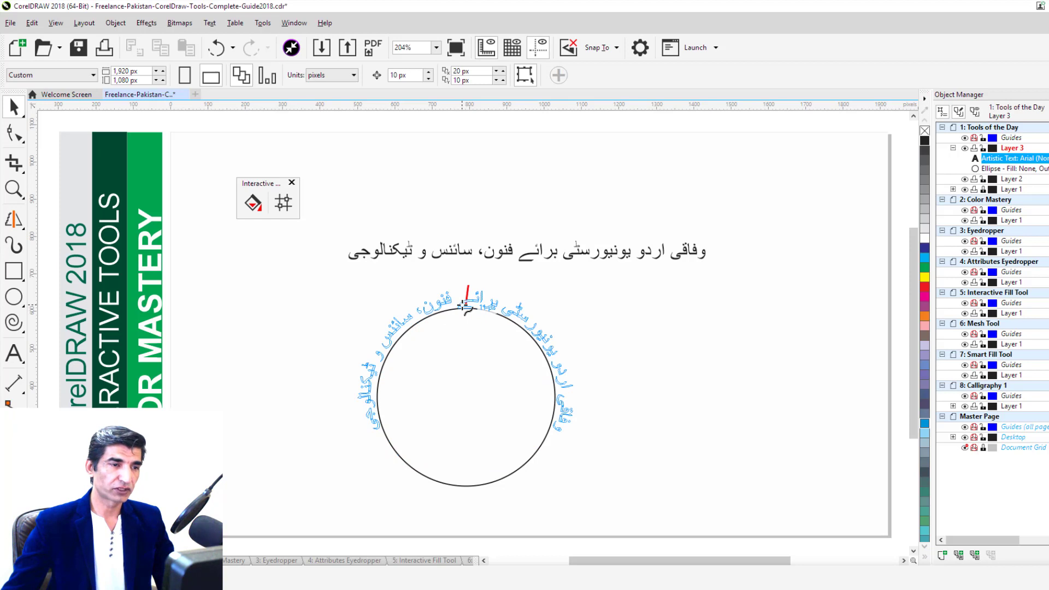
click(465, 307)
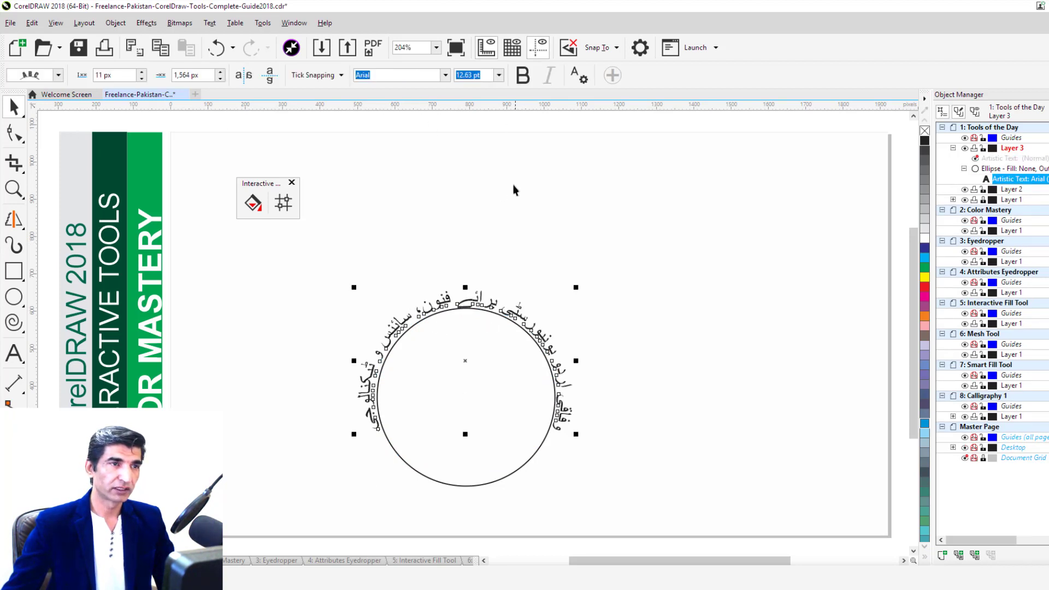
- Make the curved Urdu text bold and move the circle with its text up and slightly to the right
click(562, 196)
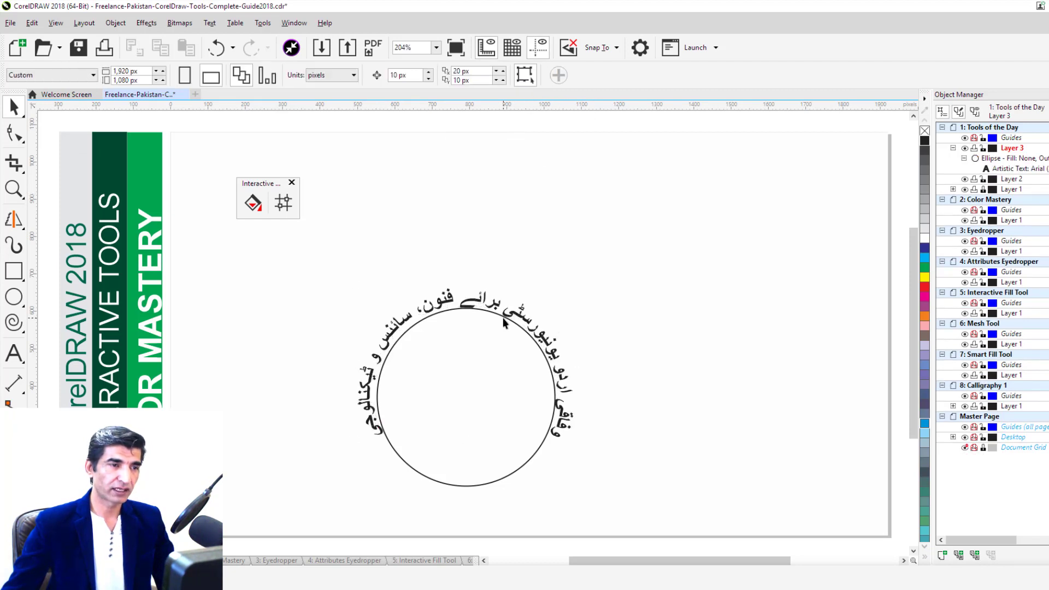
drag(504, 318, 523, 249)
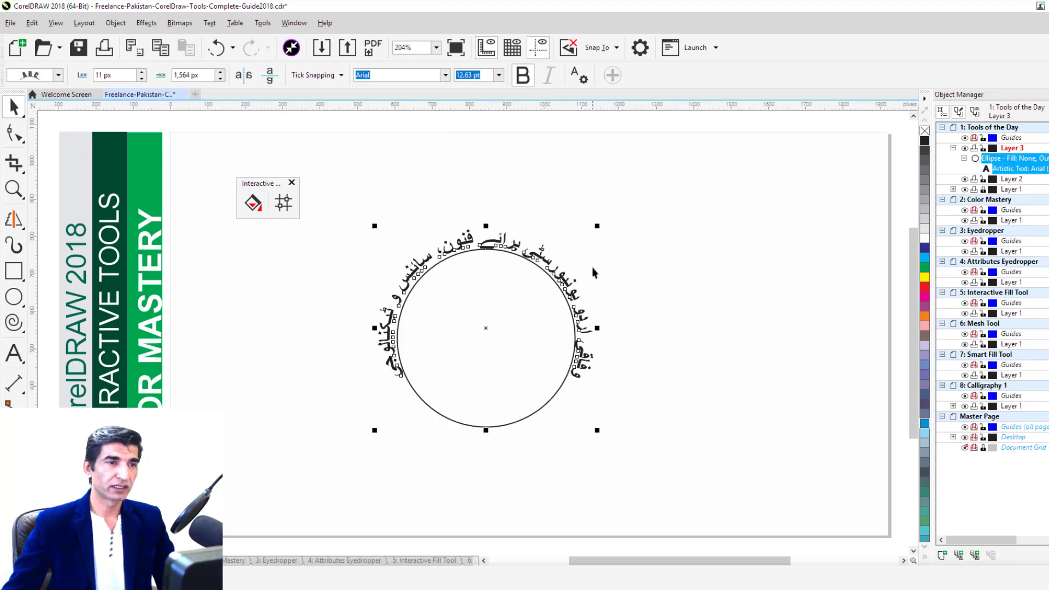
- Scale the circle and its curved Urdu text up together until the text is about 17.863 pt
drag(597, 224, 695, 143)
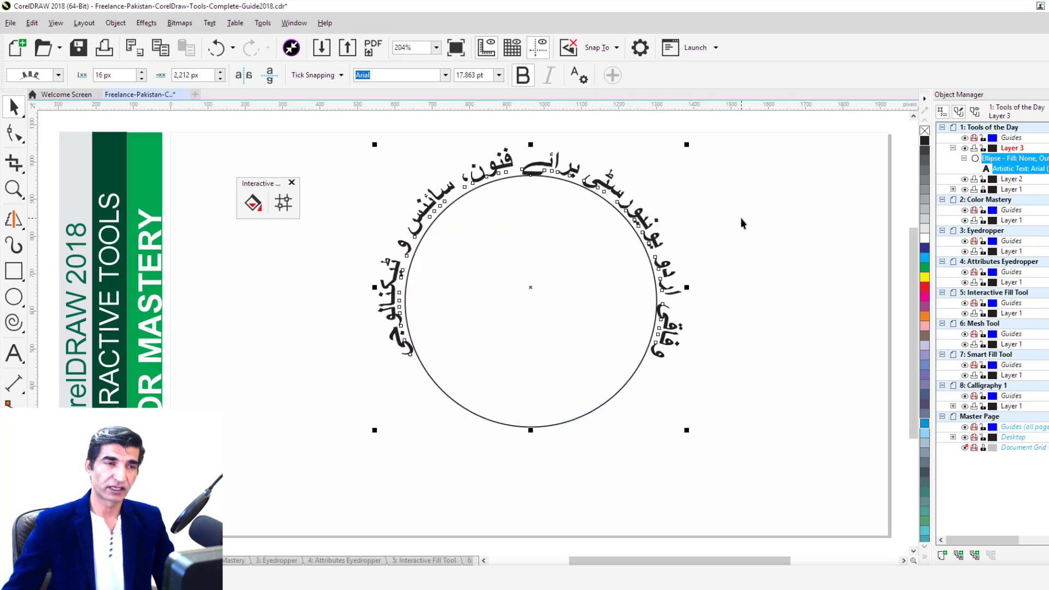
click(589, 179)
click(432, 203)
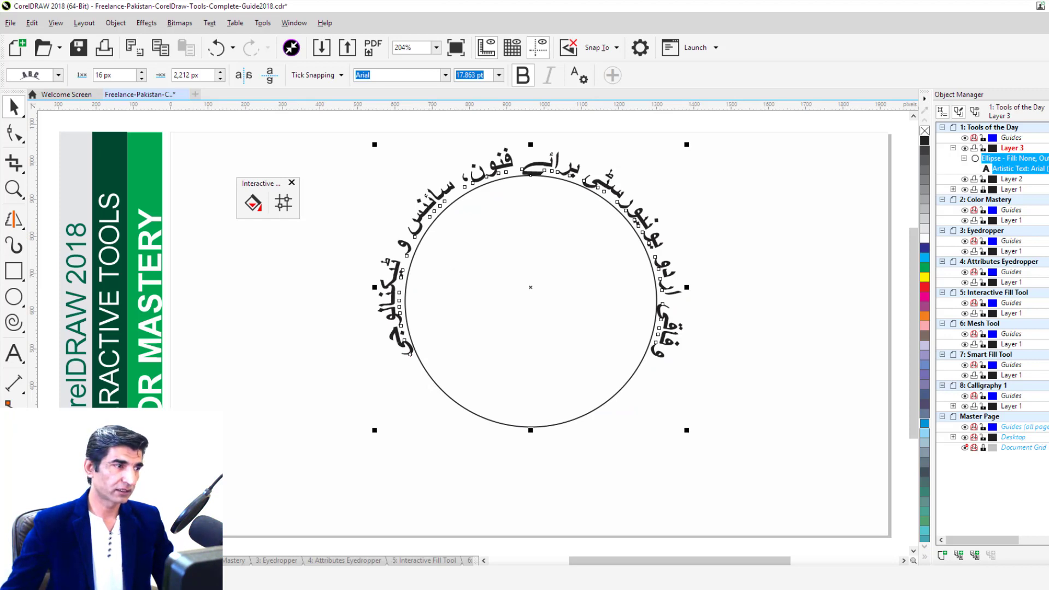
- Set the curved Urdu text in Jameel Noori Nastaleeq at 24 pt
click(16, 353)
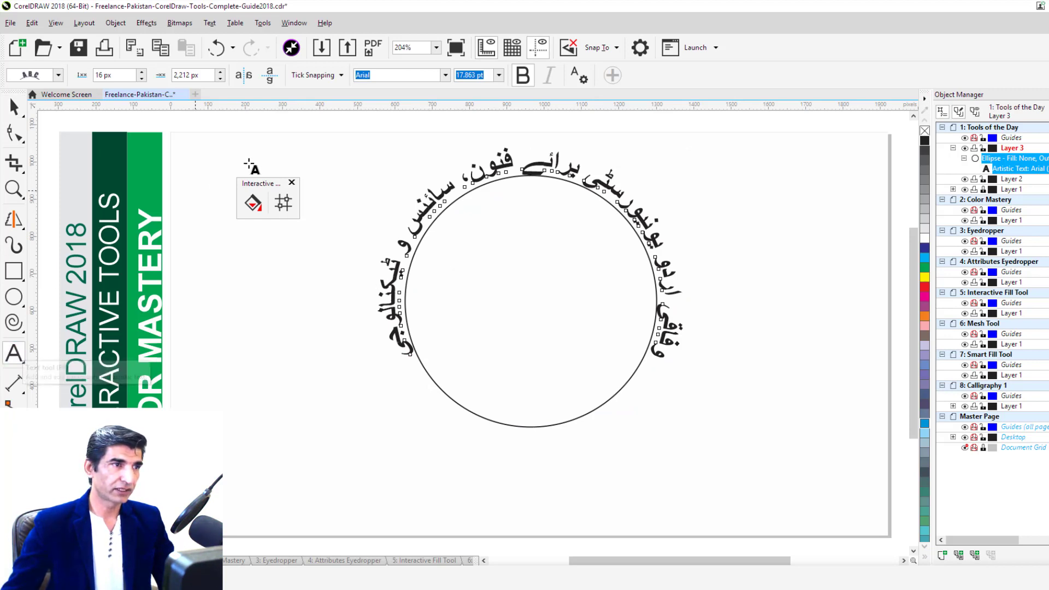
click(445, 76)
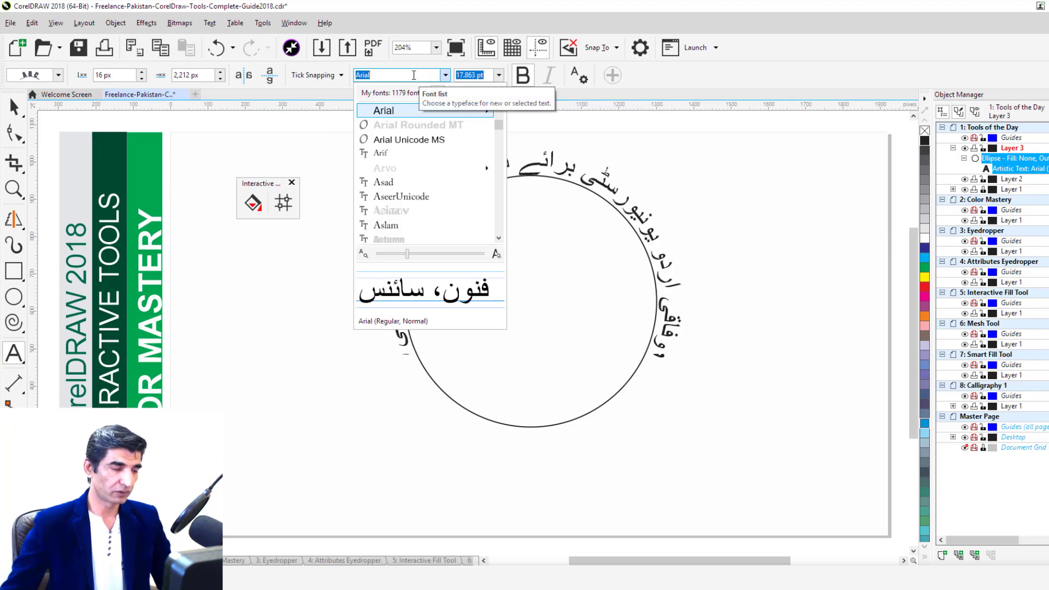
text(j)
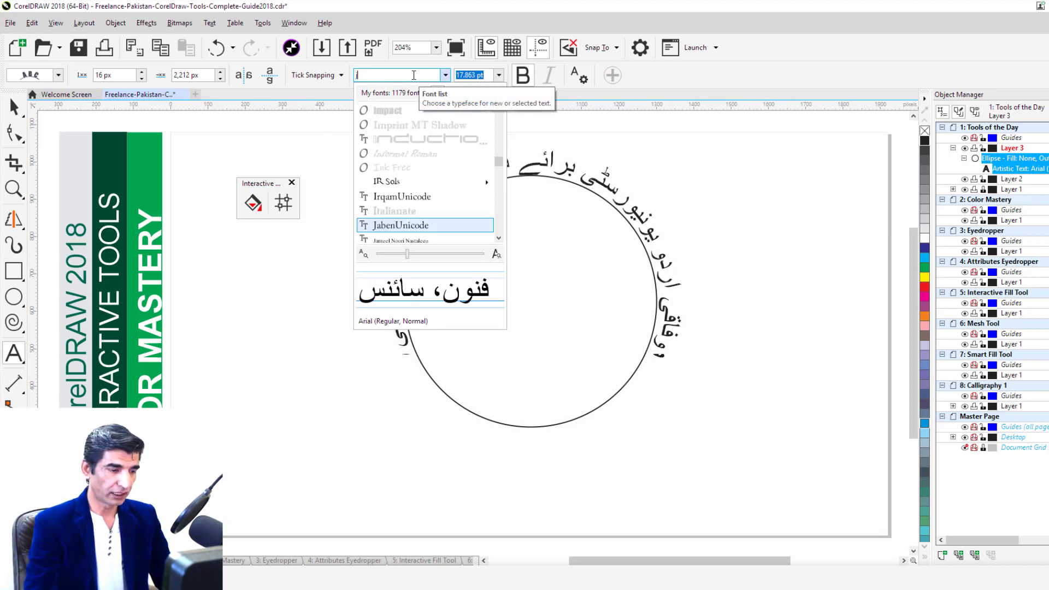
text(ameel)
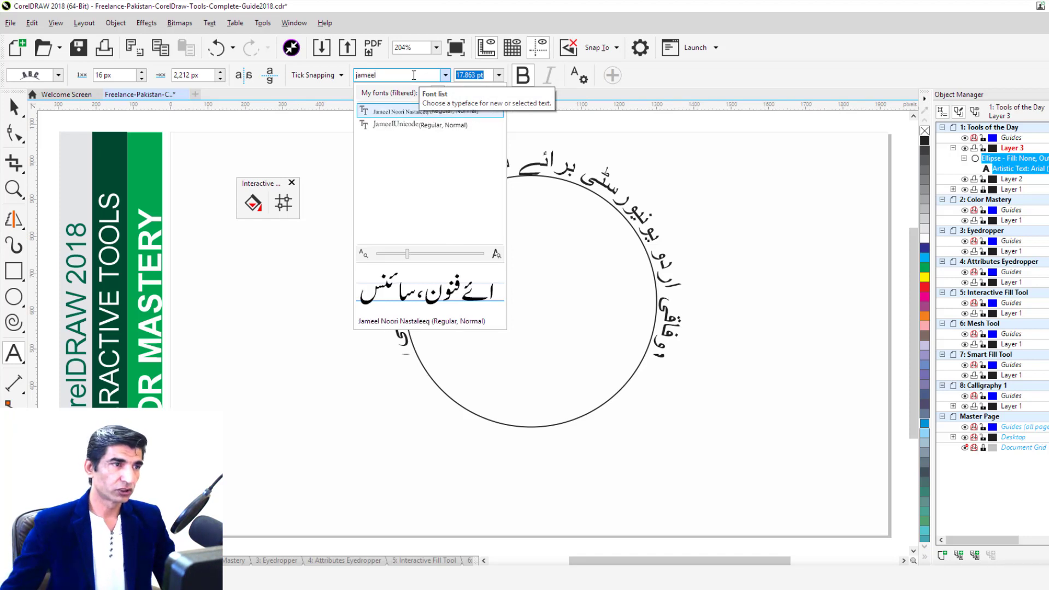
click(425, 112)
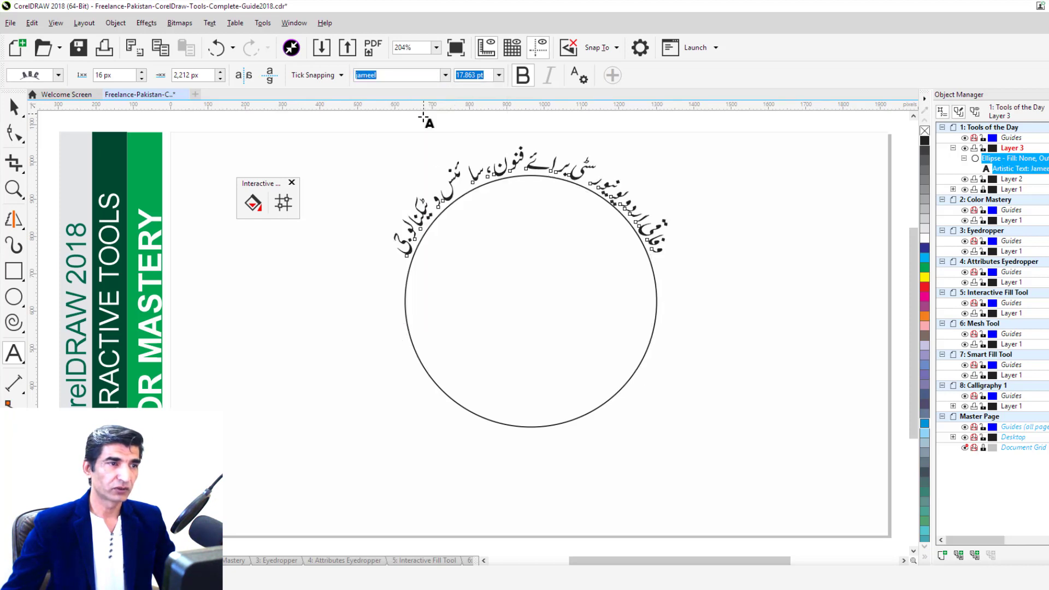
click(498, 74)
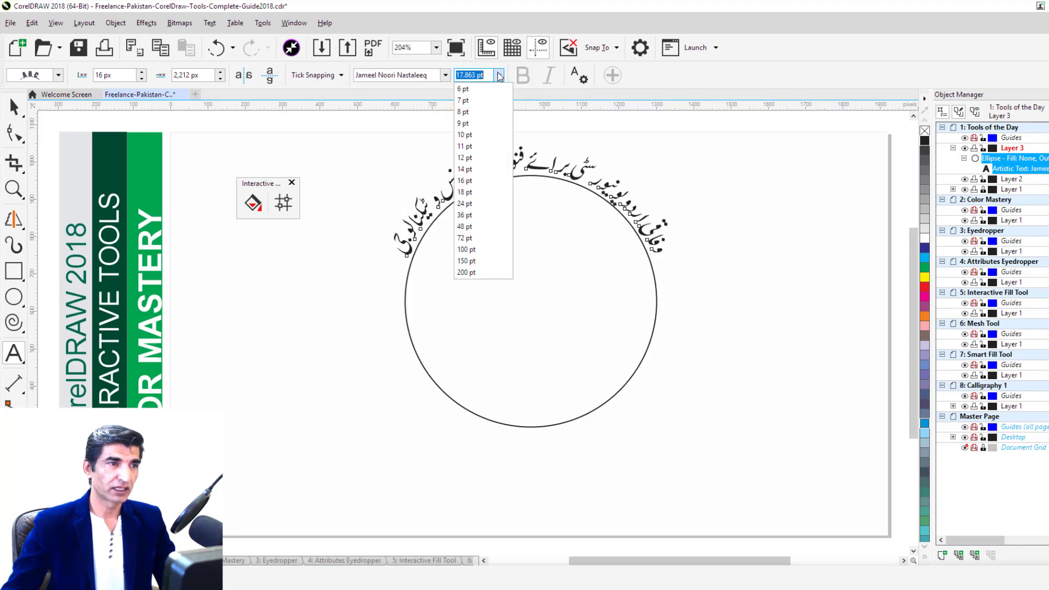
click(477, 206)
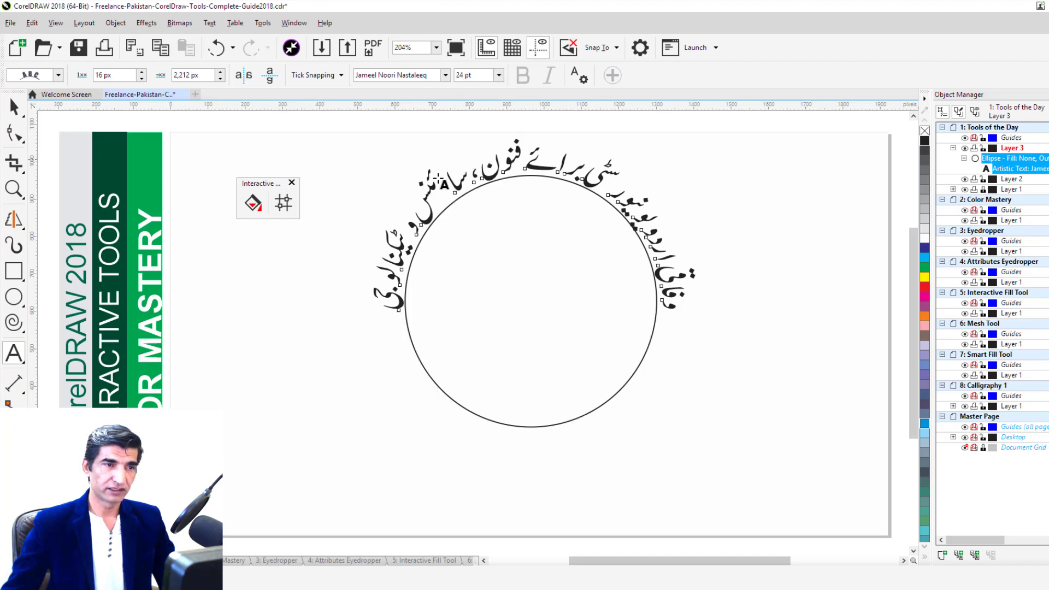
click(14, 107)
key(Escape)
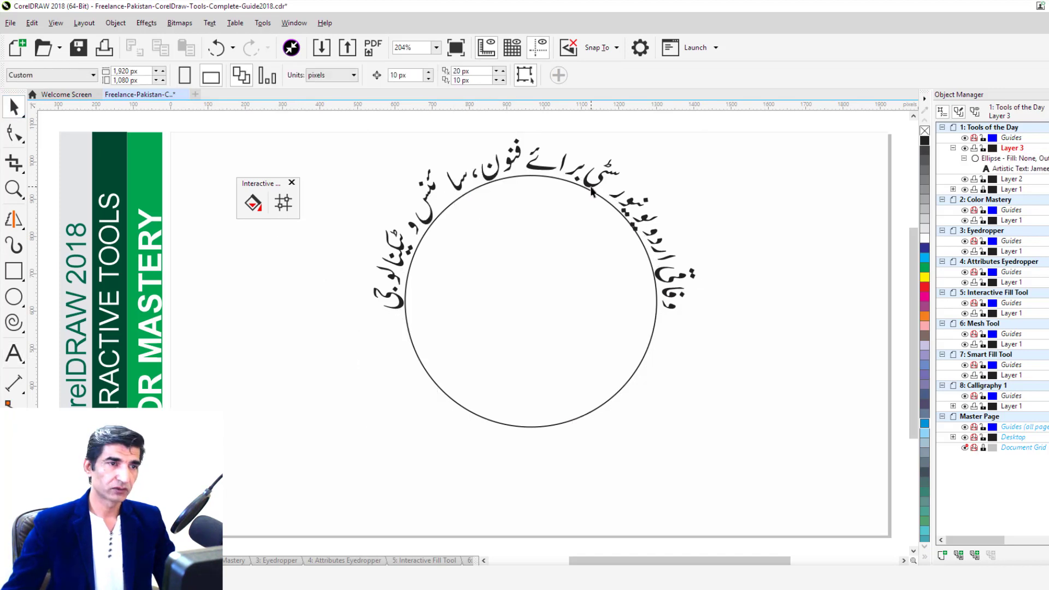
- Break the curved text apart from the circle and shrink the circle about its centre to about 613 px in diameter
click(590, 189)
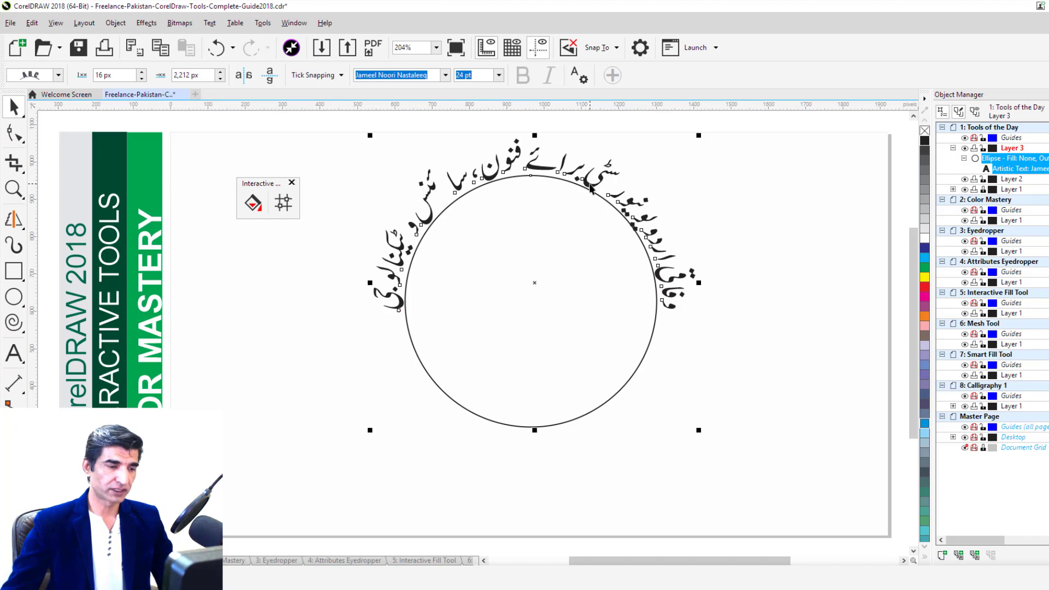
key(ctrl+k)
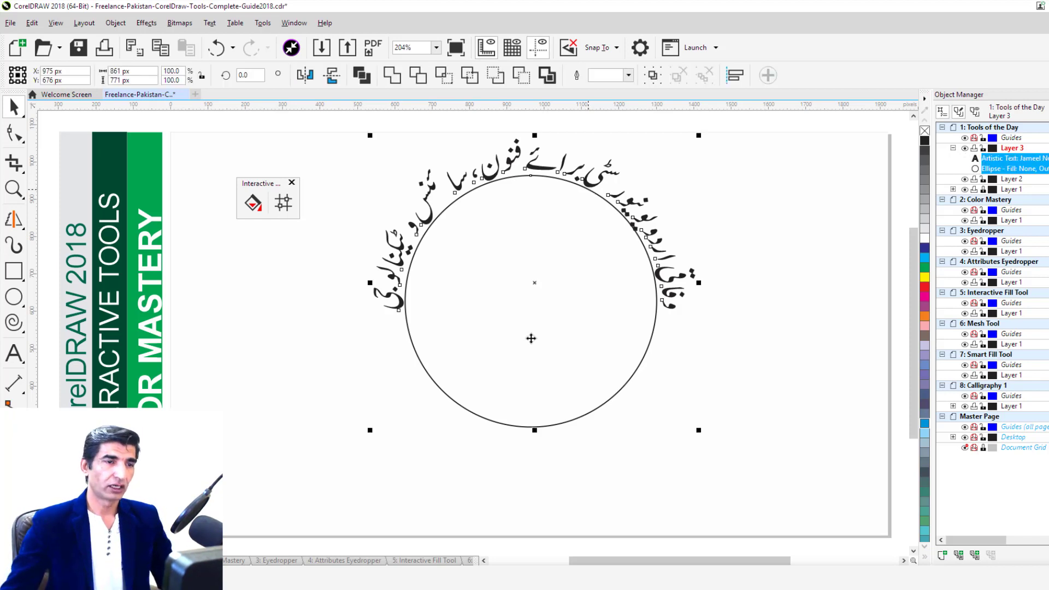
click(642, 457)
click(610, 400)
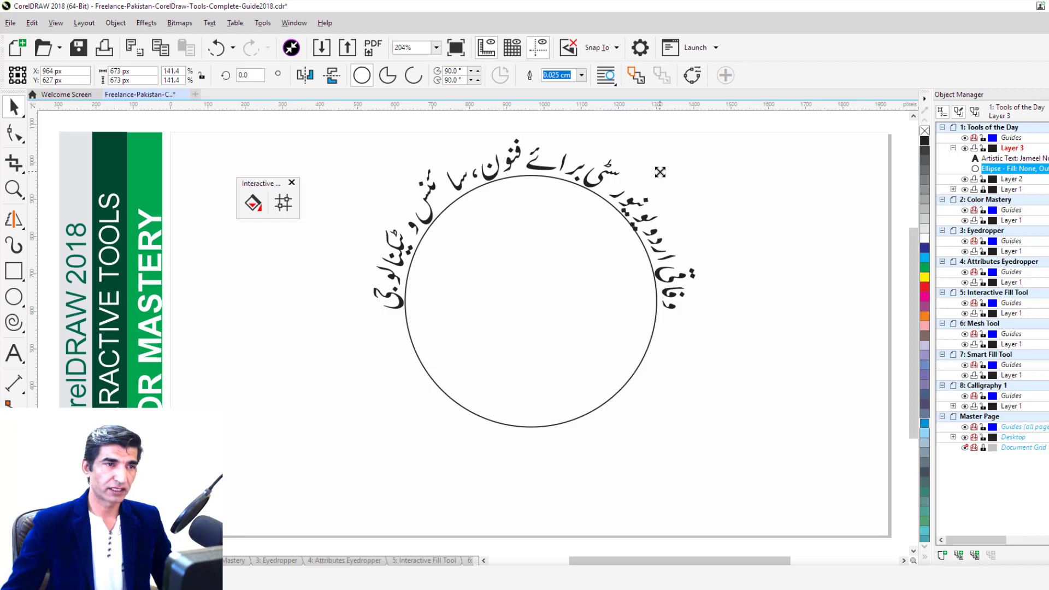
drag(659, 172, 654, 183)
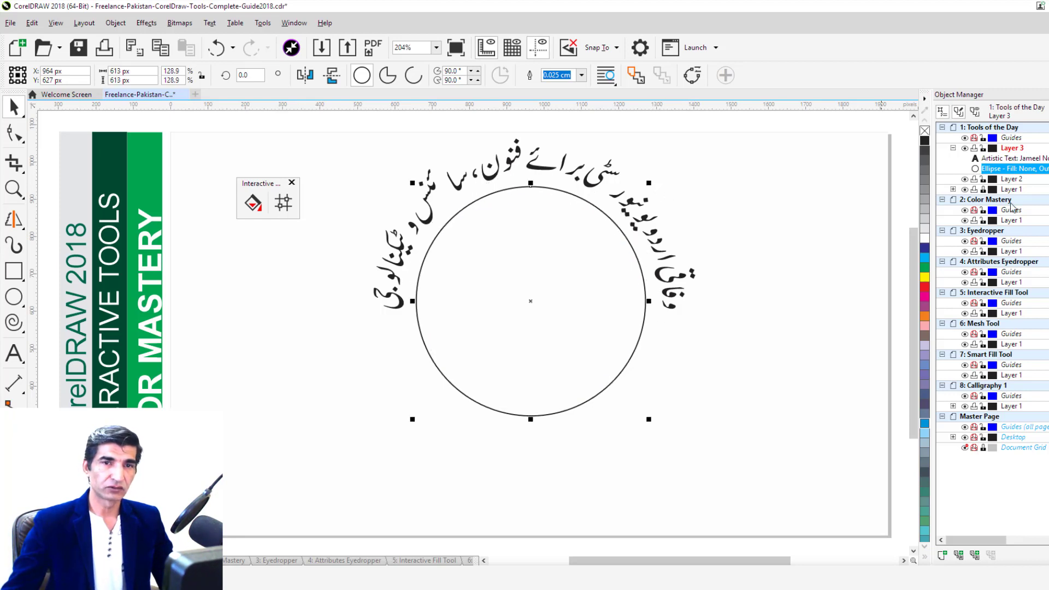
- Fill the circle with green
click(924, 268)
click(579, 293)
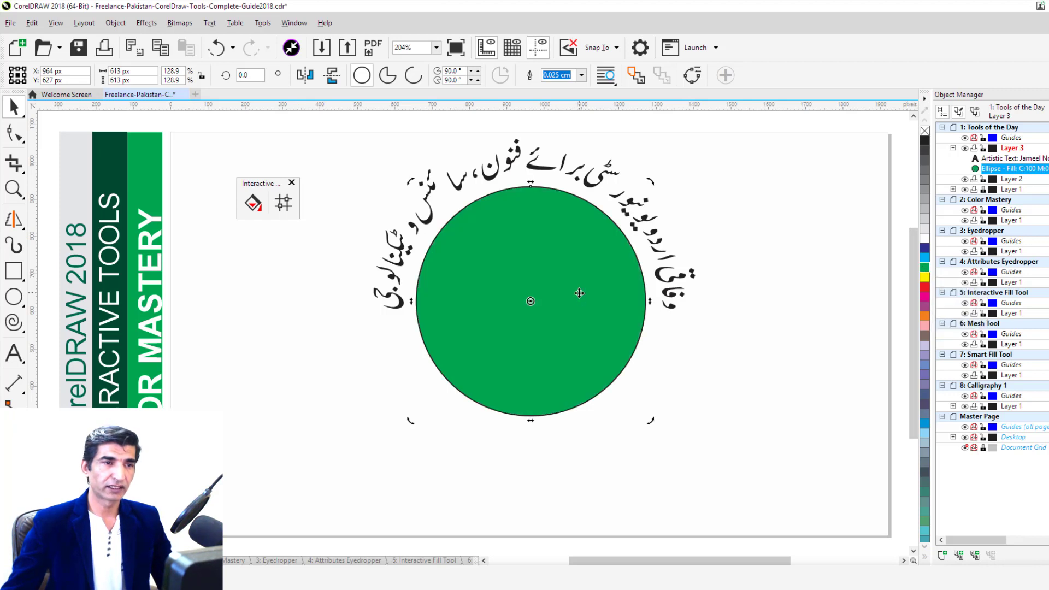
click(804, 395)
- Duplicate the green circle in place and shrink the copy about its centre to about 341 px in diameter
click(561, 320)
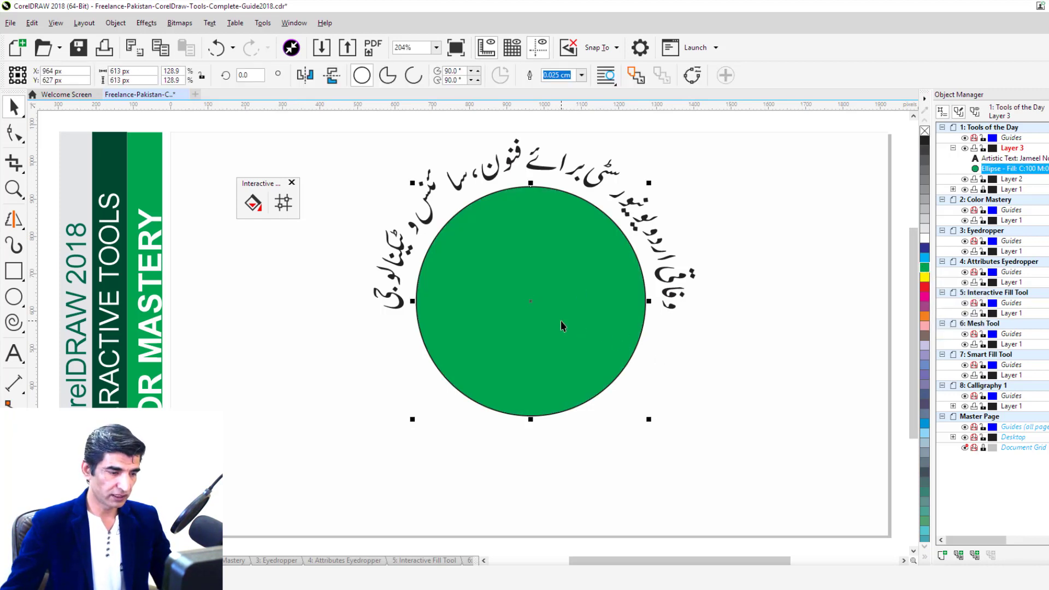
key(ctrl+c)
key(ctrl+v)
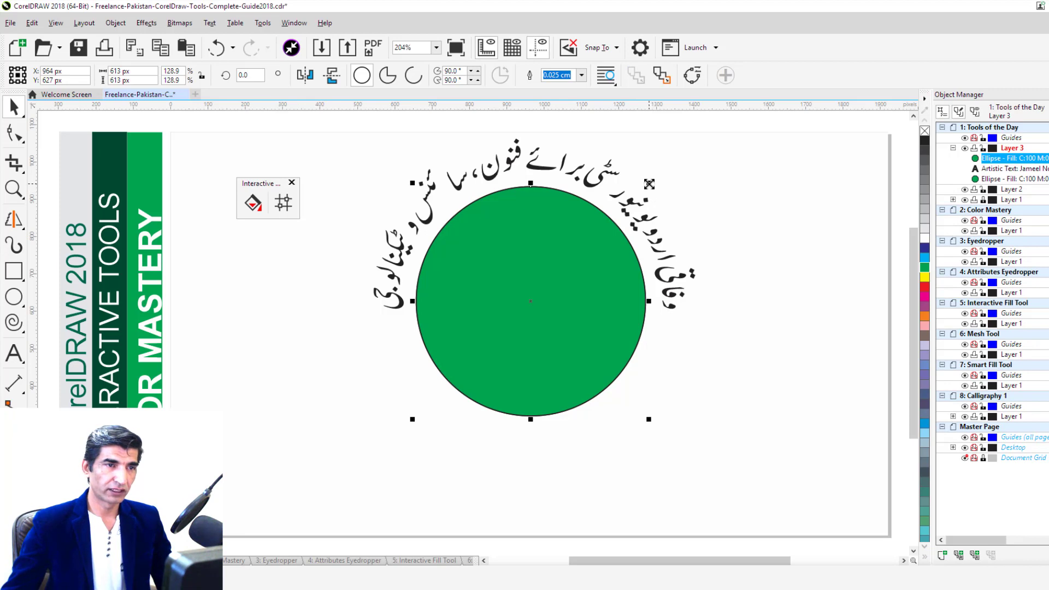
drag(649, 185, 598, 223)
click(683, 342)
- Trim the large green circle with the small one and delete the small circle to leave a ring
click(589, 353)
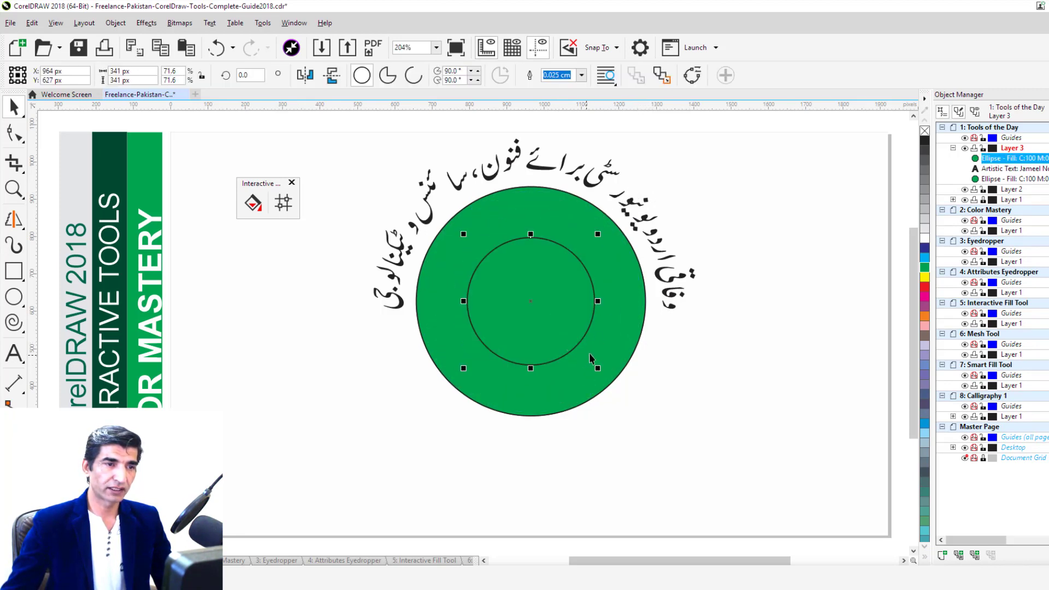
shift+click(620, 329)
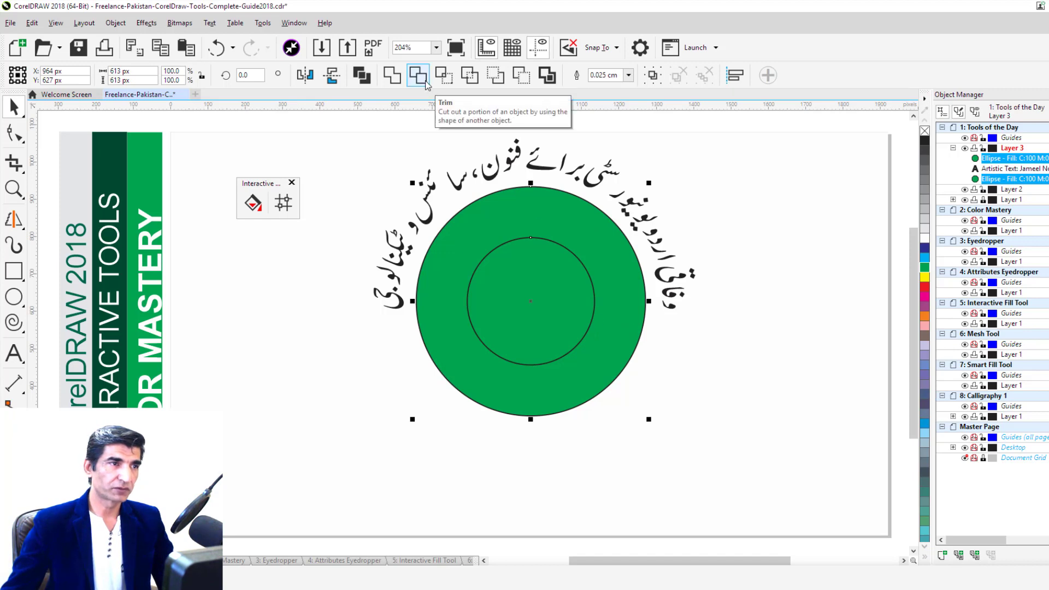
click(426, 81)
click(548, 321)
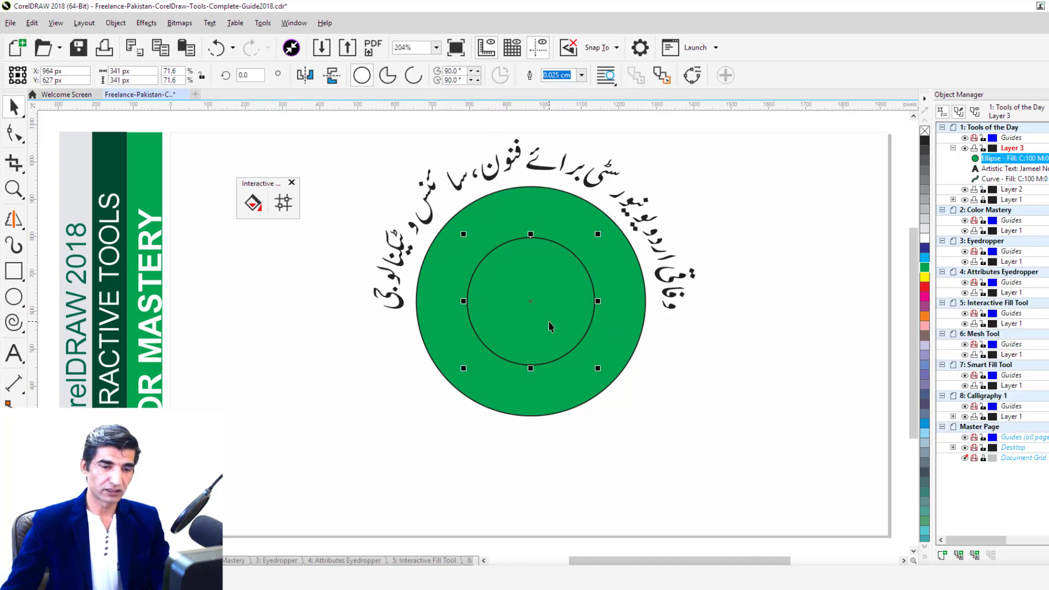
key(Delete)
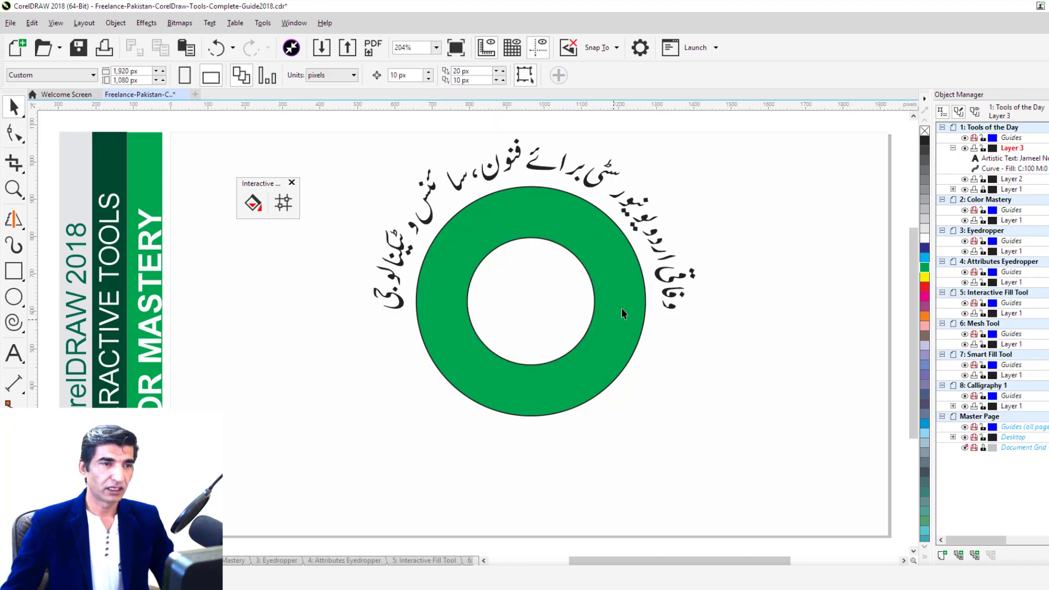
- Enlarge the green ring about its centre to about 970 px in diameter so its band lies behind the curved text
click(623, 303)
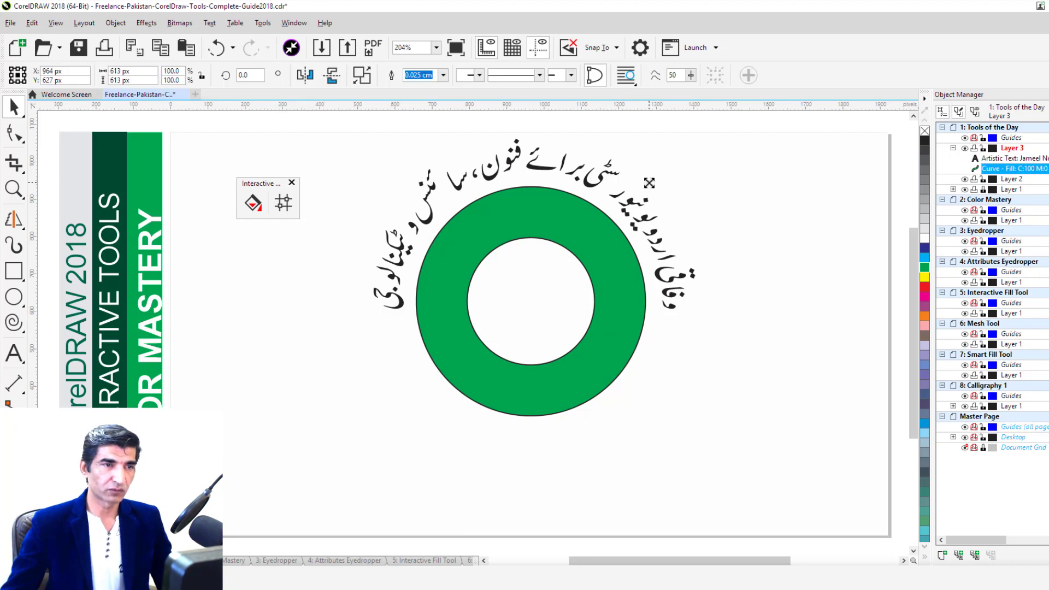
drag(649, 183, 716, 157)
click(742, 194)
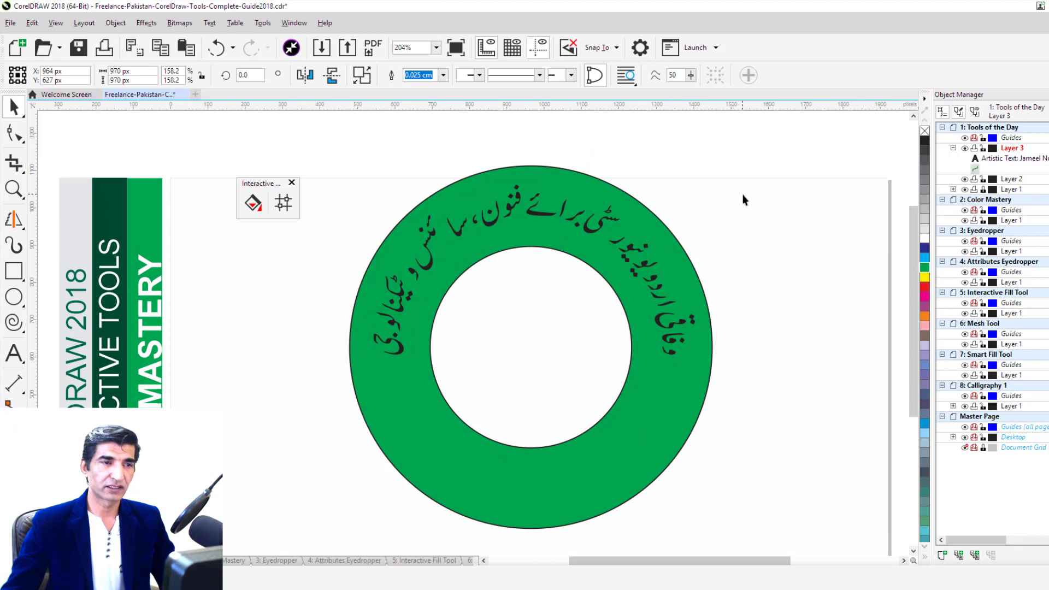
- Try yellow on the curved Urdu text, settle on a white fill, and deselect it
click(590, 236)
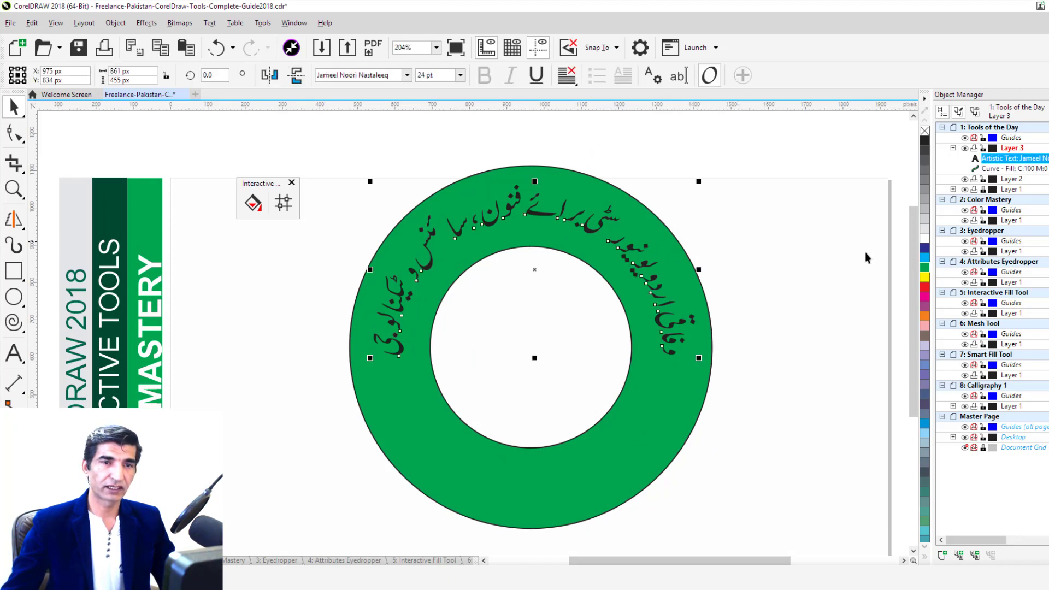
click(927, 279)
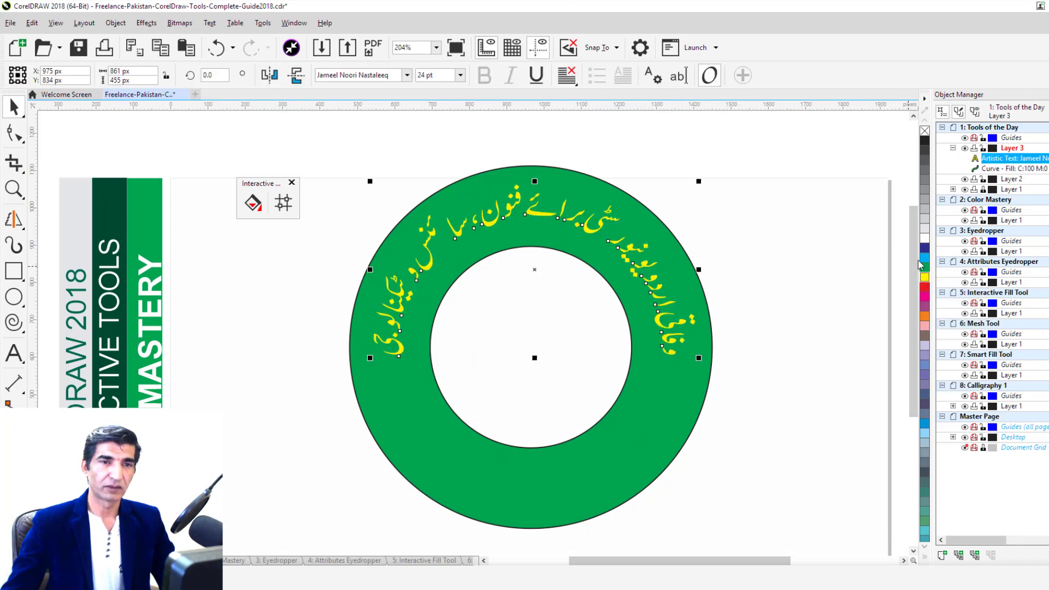
click(923, 239)
click(804, 204)
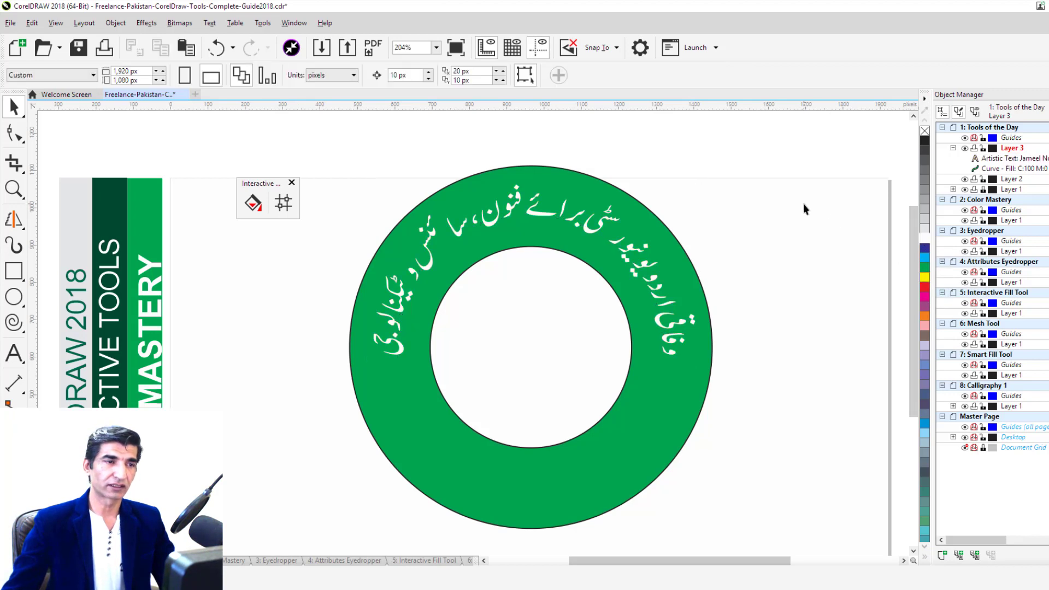